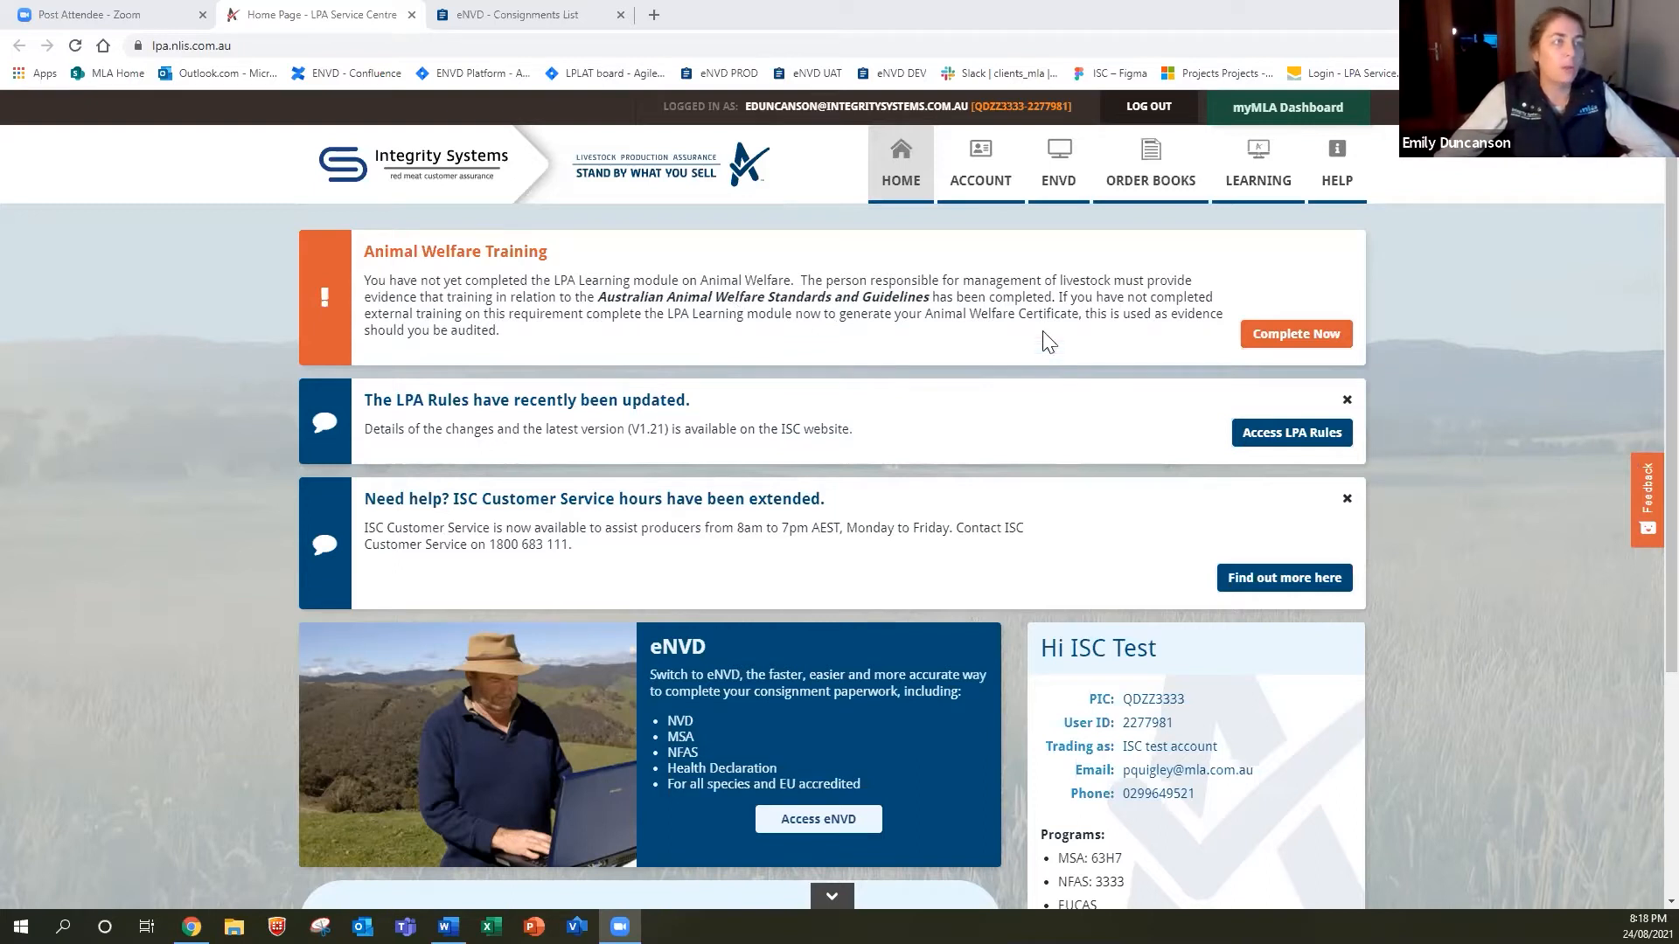
Open eNVD from the LPA Service Centre to show the Consignments list with the 10 Cattle draft.
click(1054, 206)
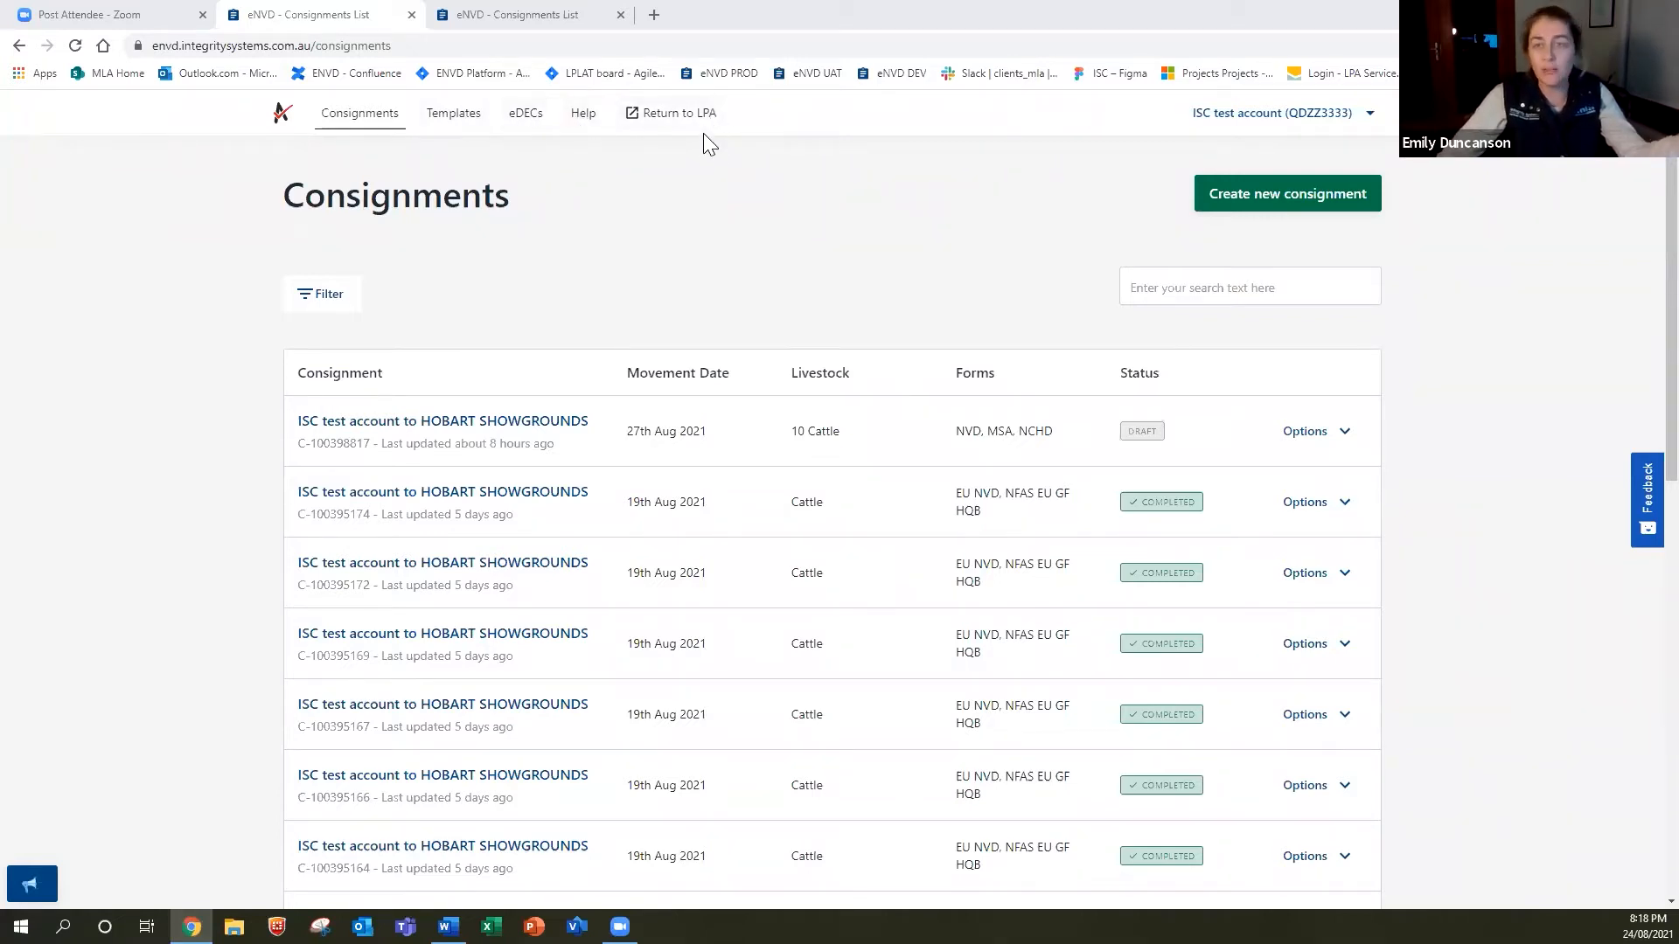
Browse the saved consignment templates, then go to the archived eDEC Forms page.
click(470, 120)
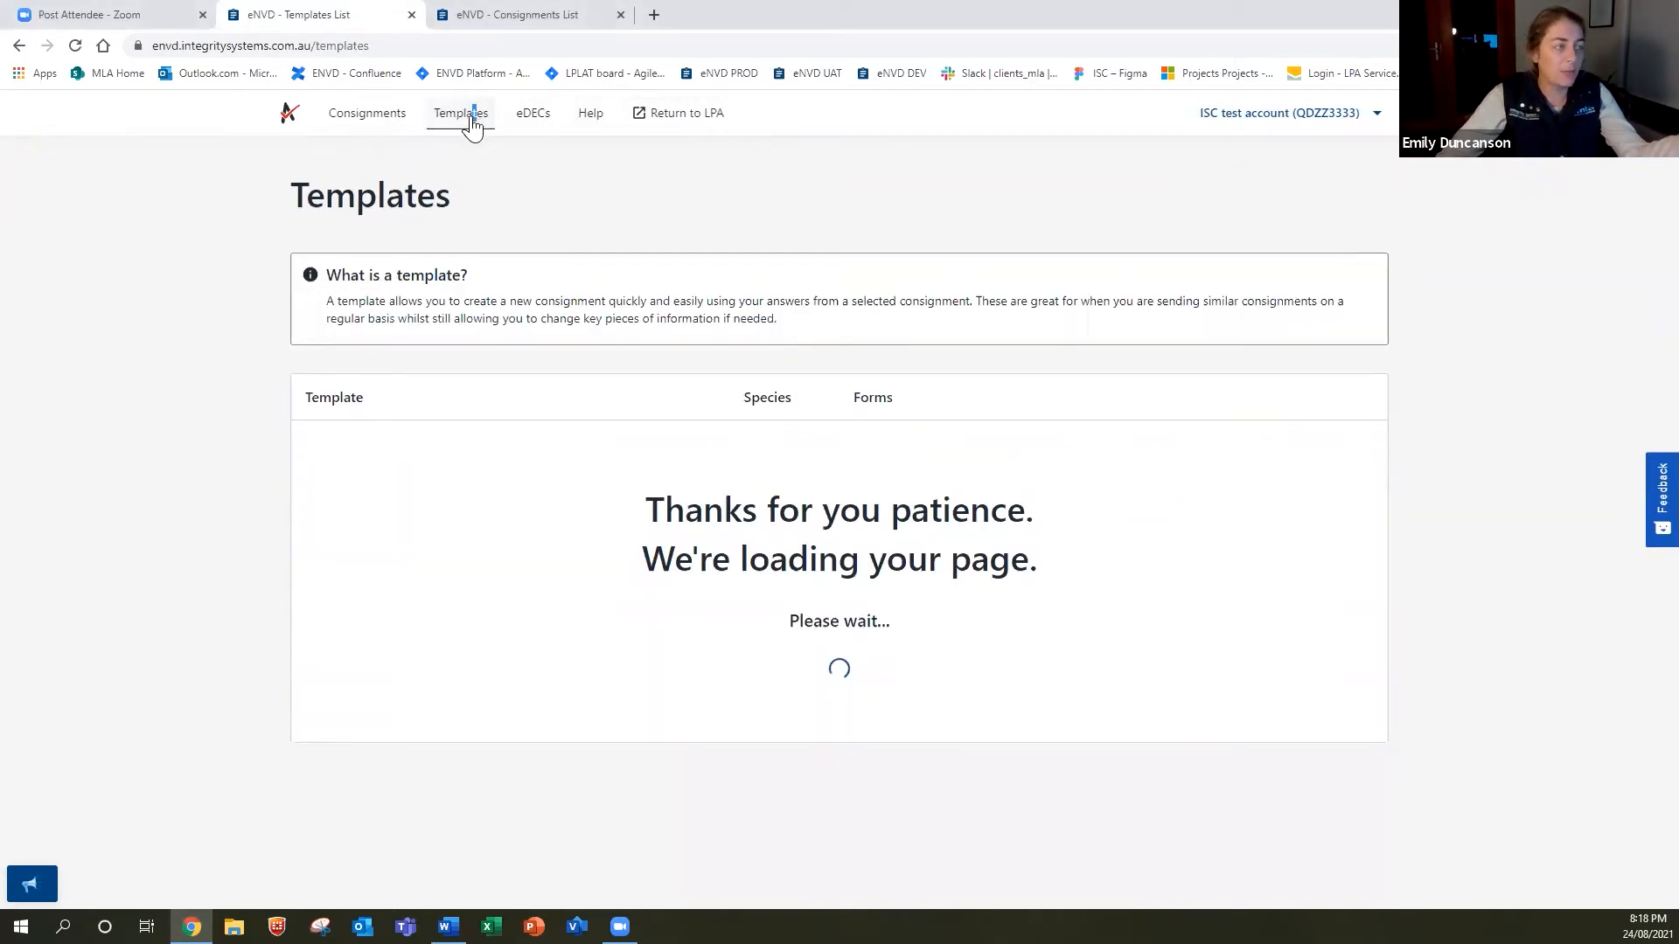
scroll(626, 499, down, 6)
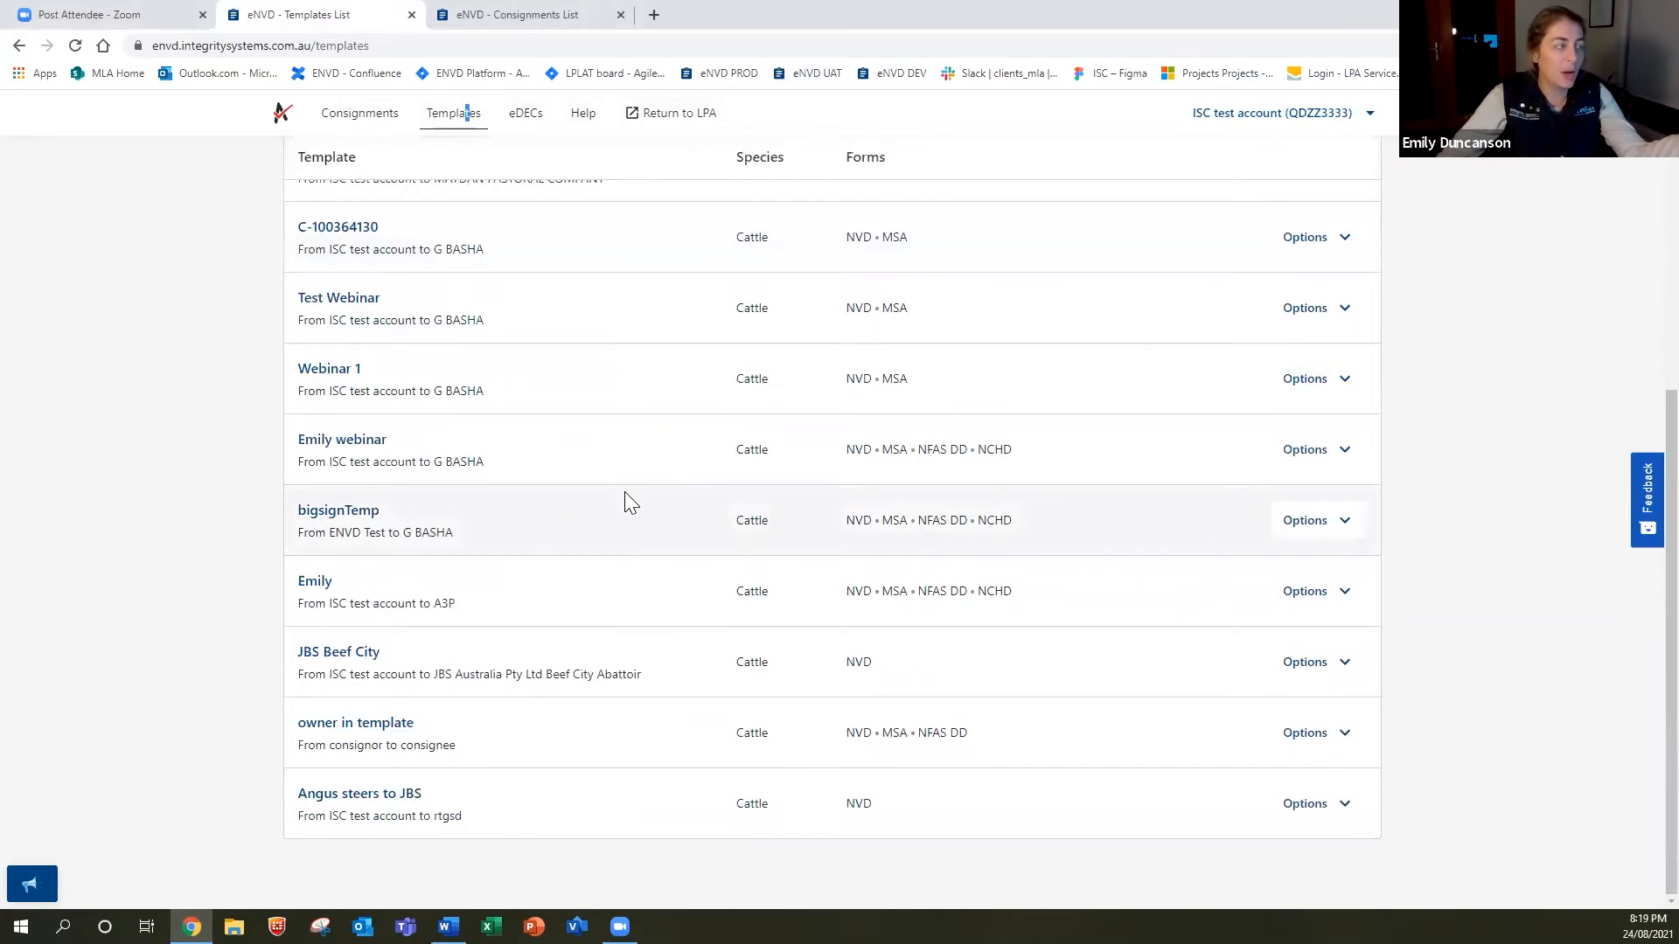
scroll(626, 498, up, 5)
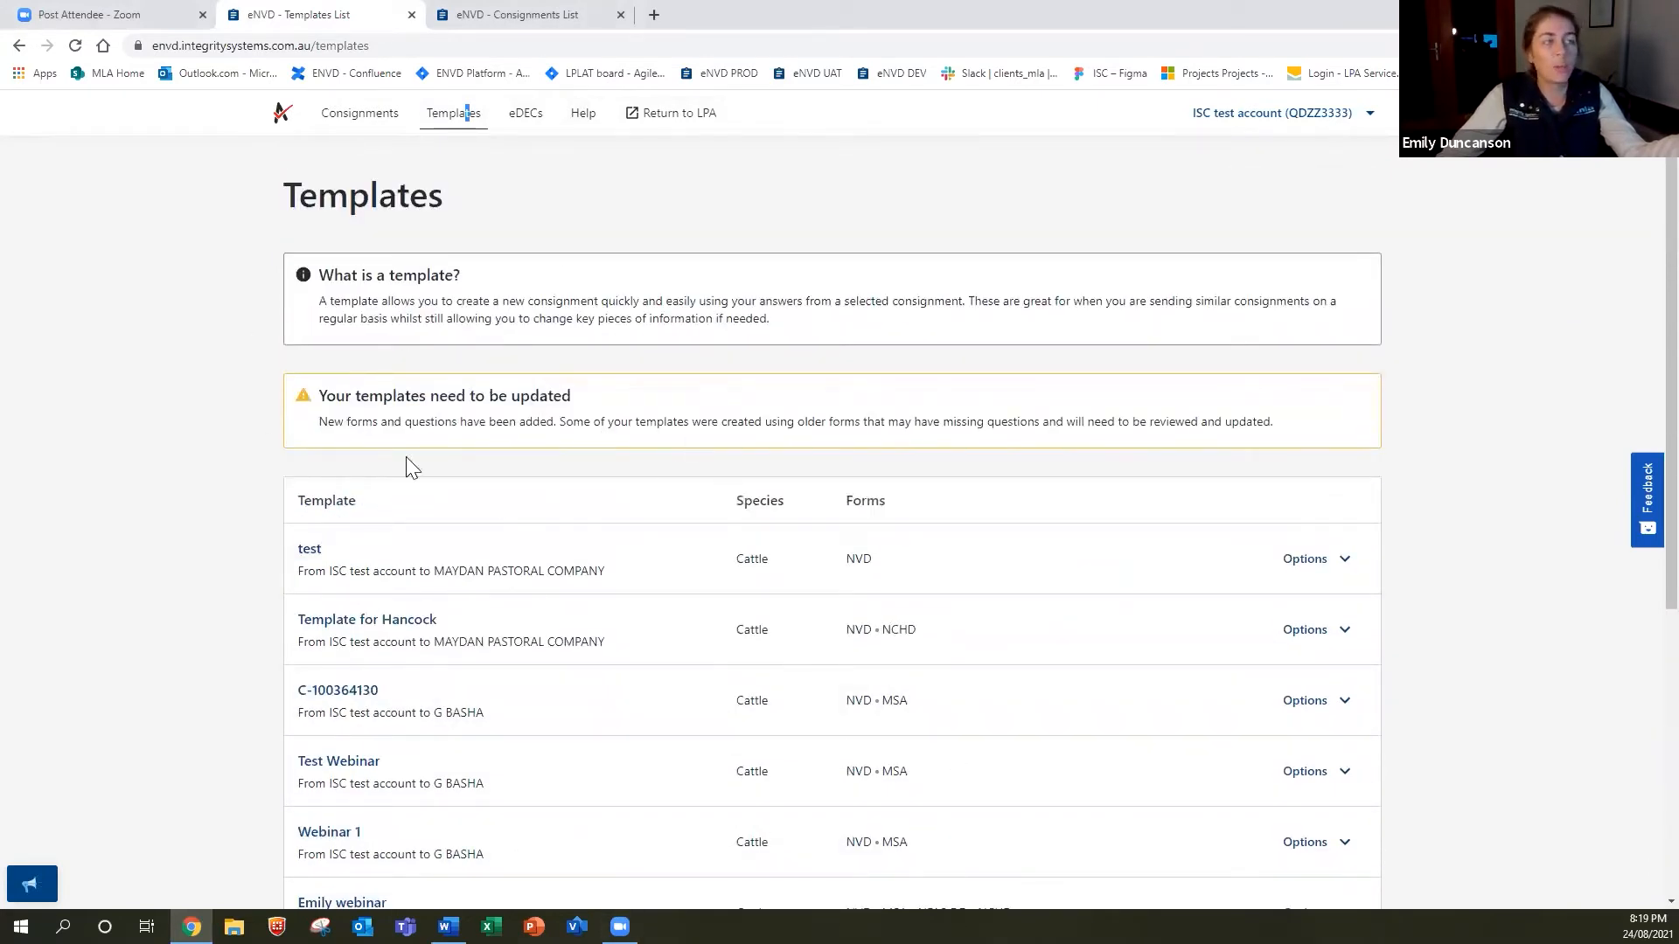
click(529, 124)
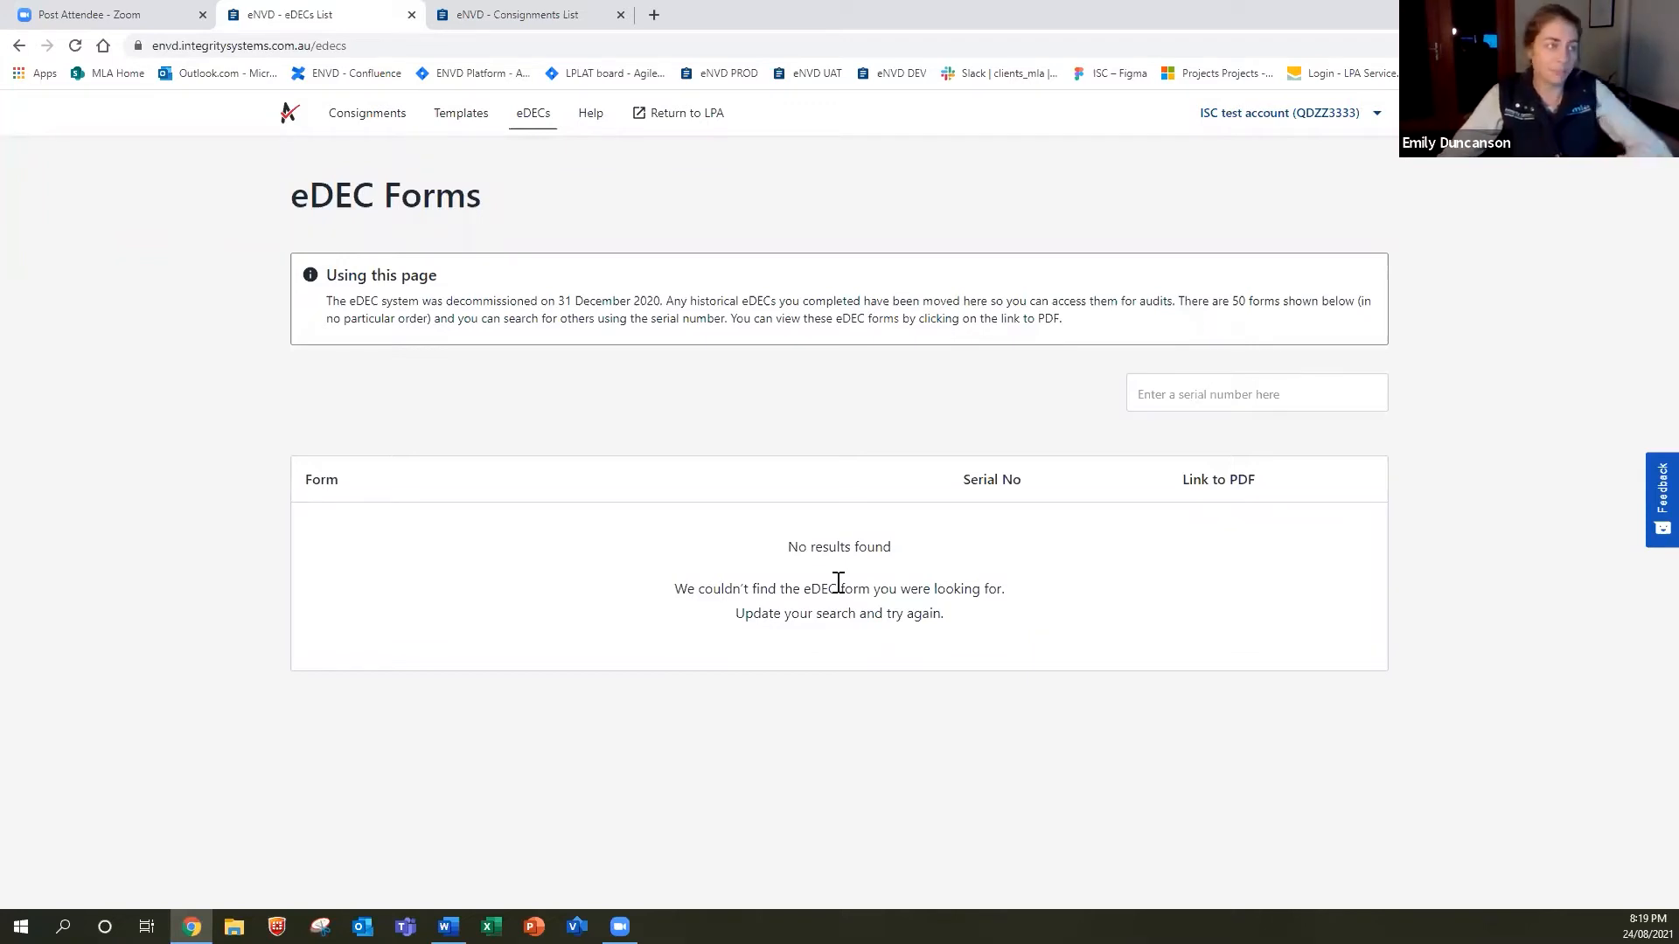
Return from the eDEC serial number search to the Consignments list with the HOBART SHOWGROUNDS draft.
click(1198, 405)
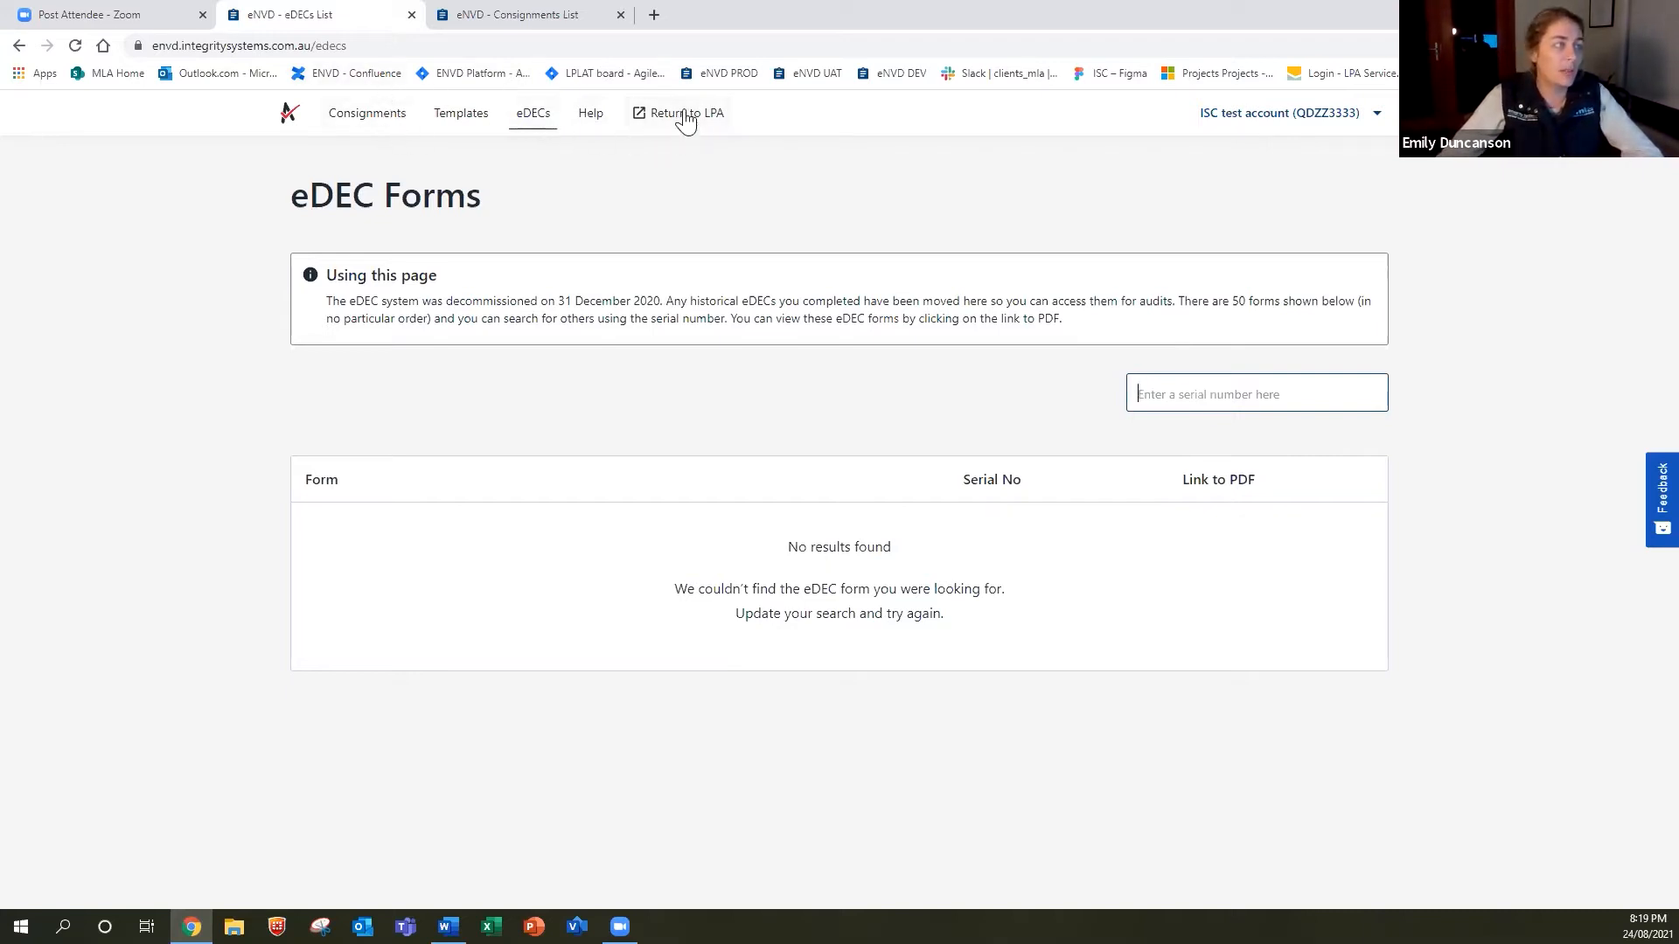
click(341, 128)
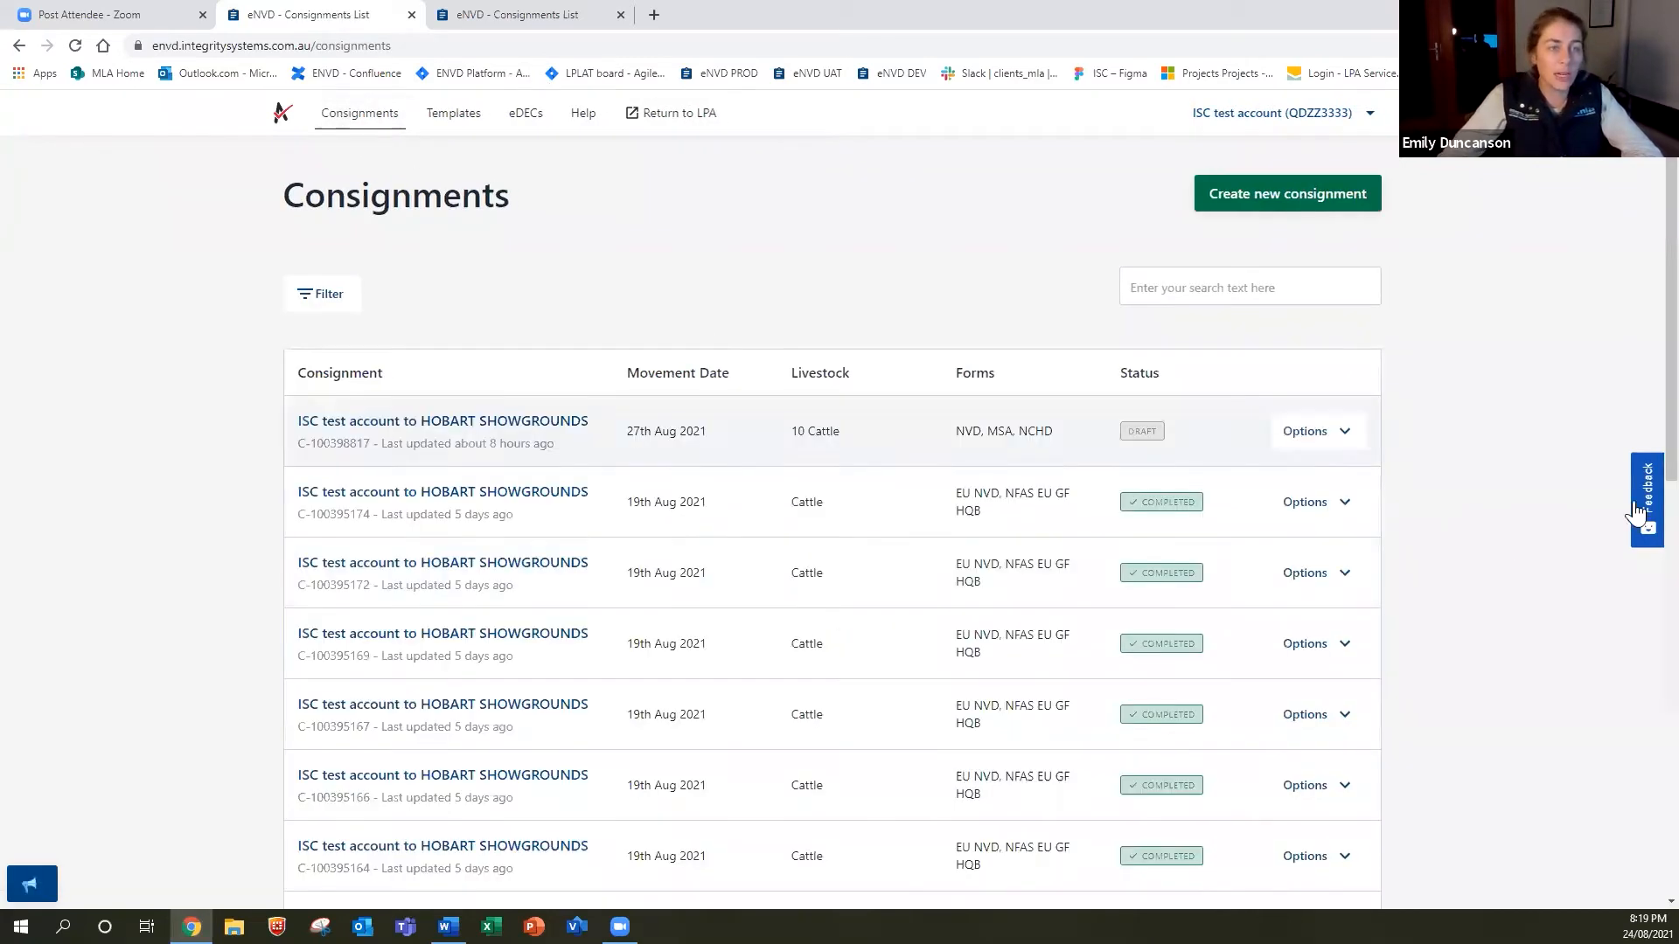
click(1637, 497)
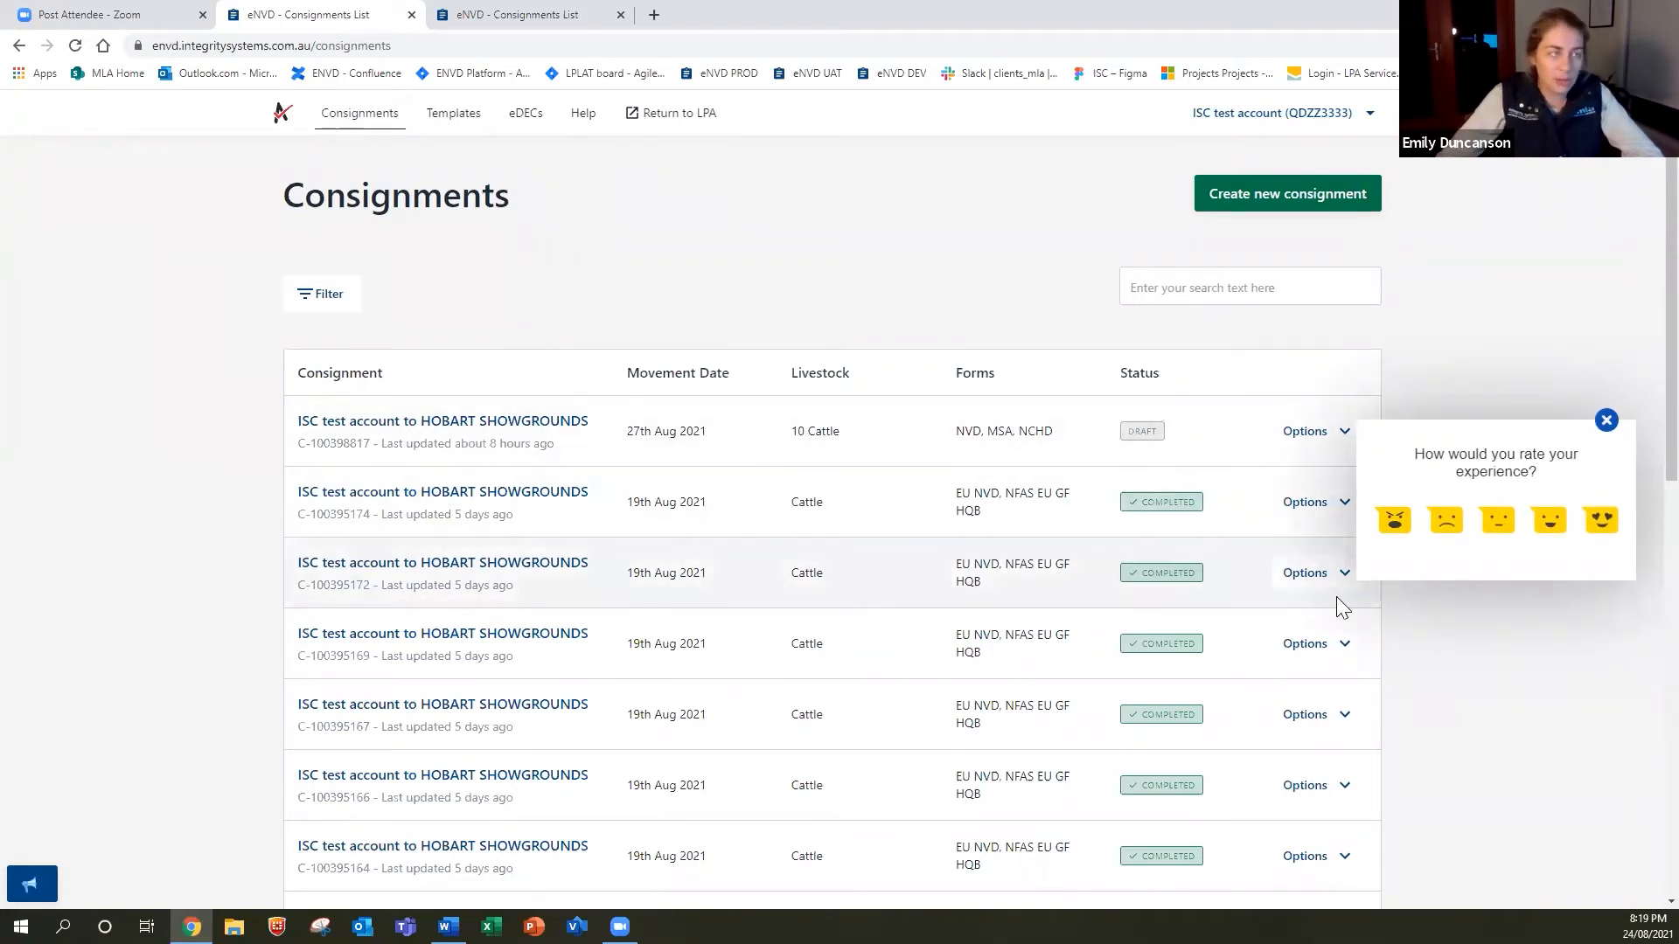
click(1495, 524)
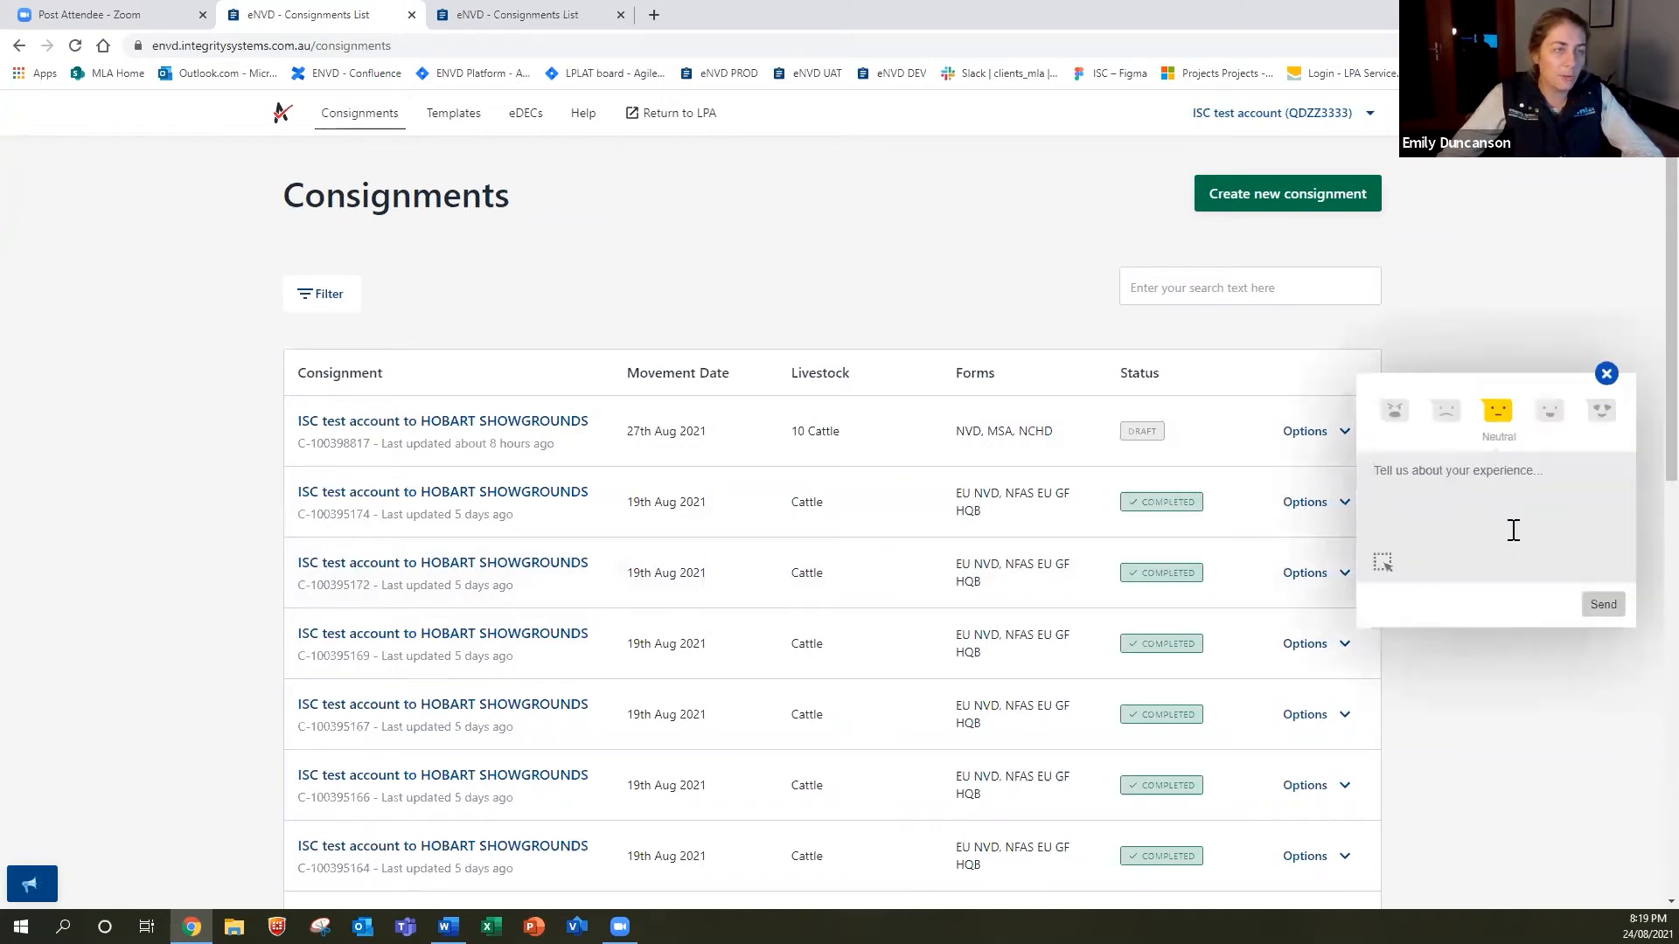
click(1383, 564)
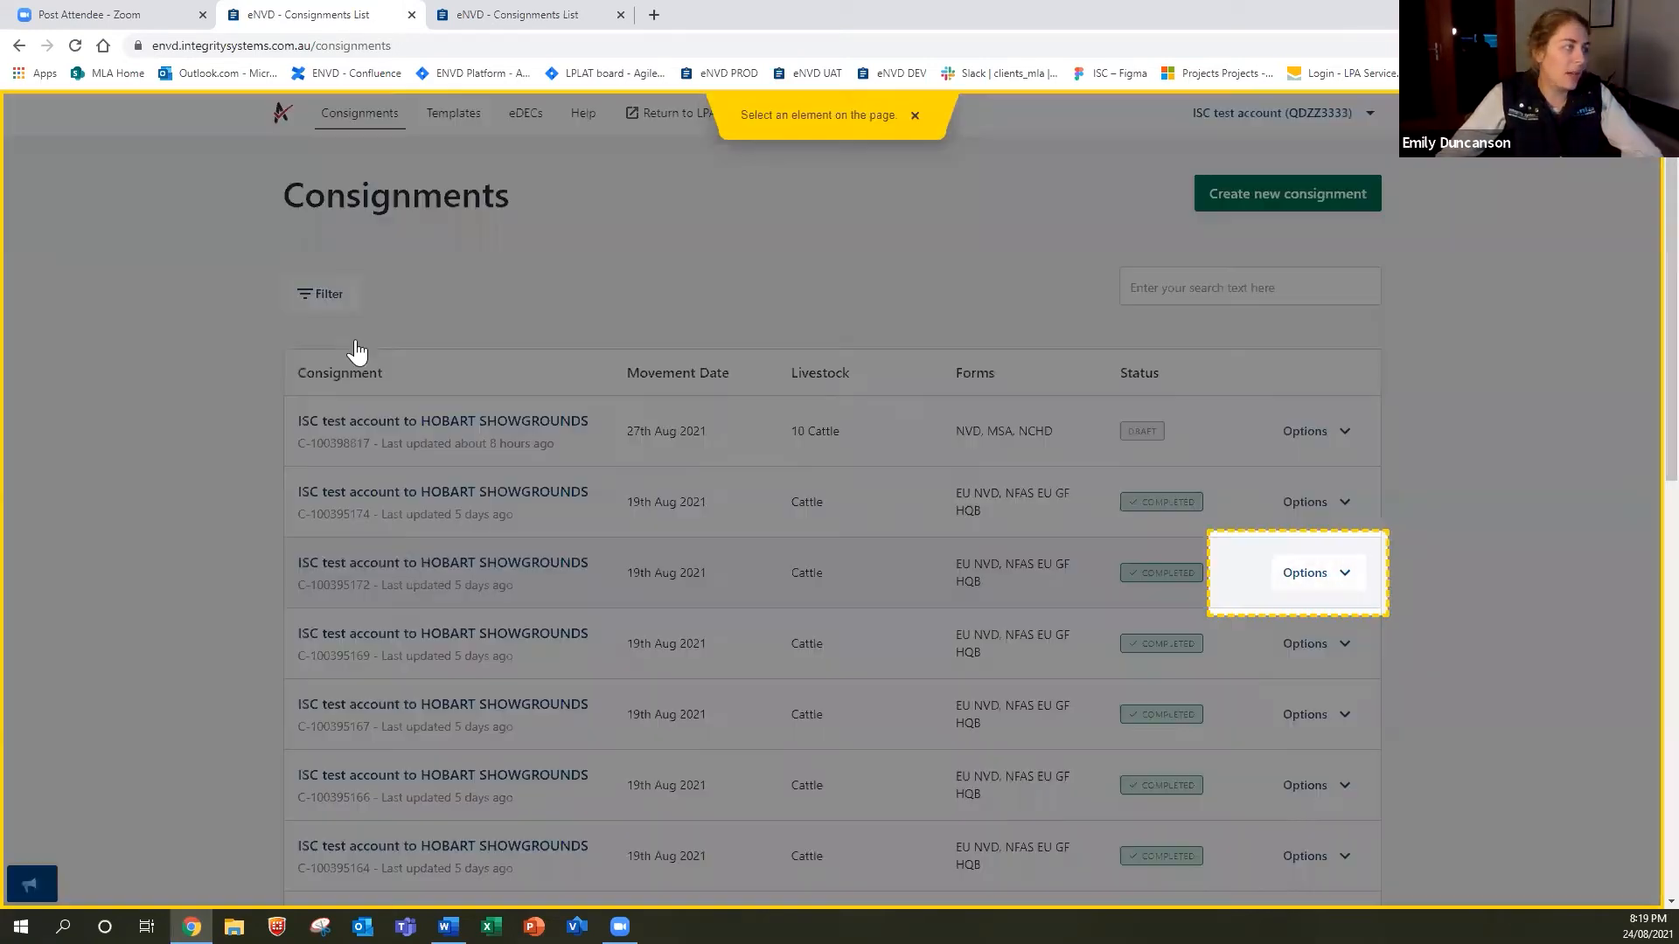
click(350, 212)
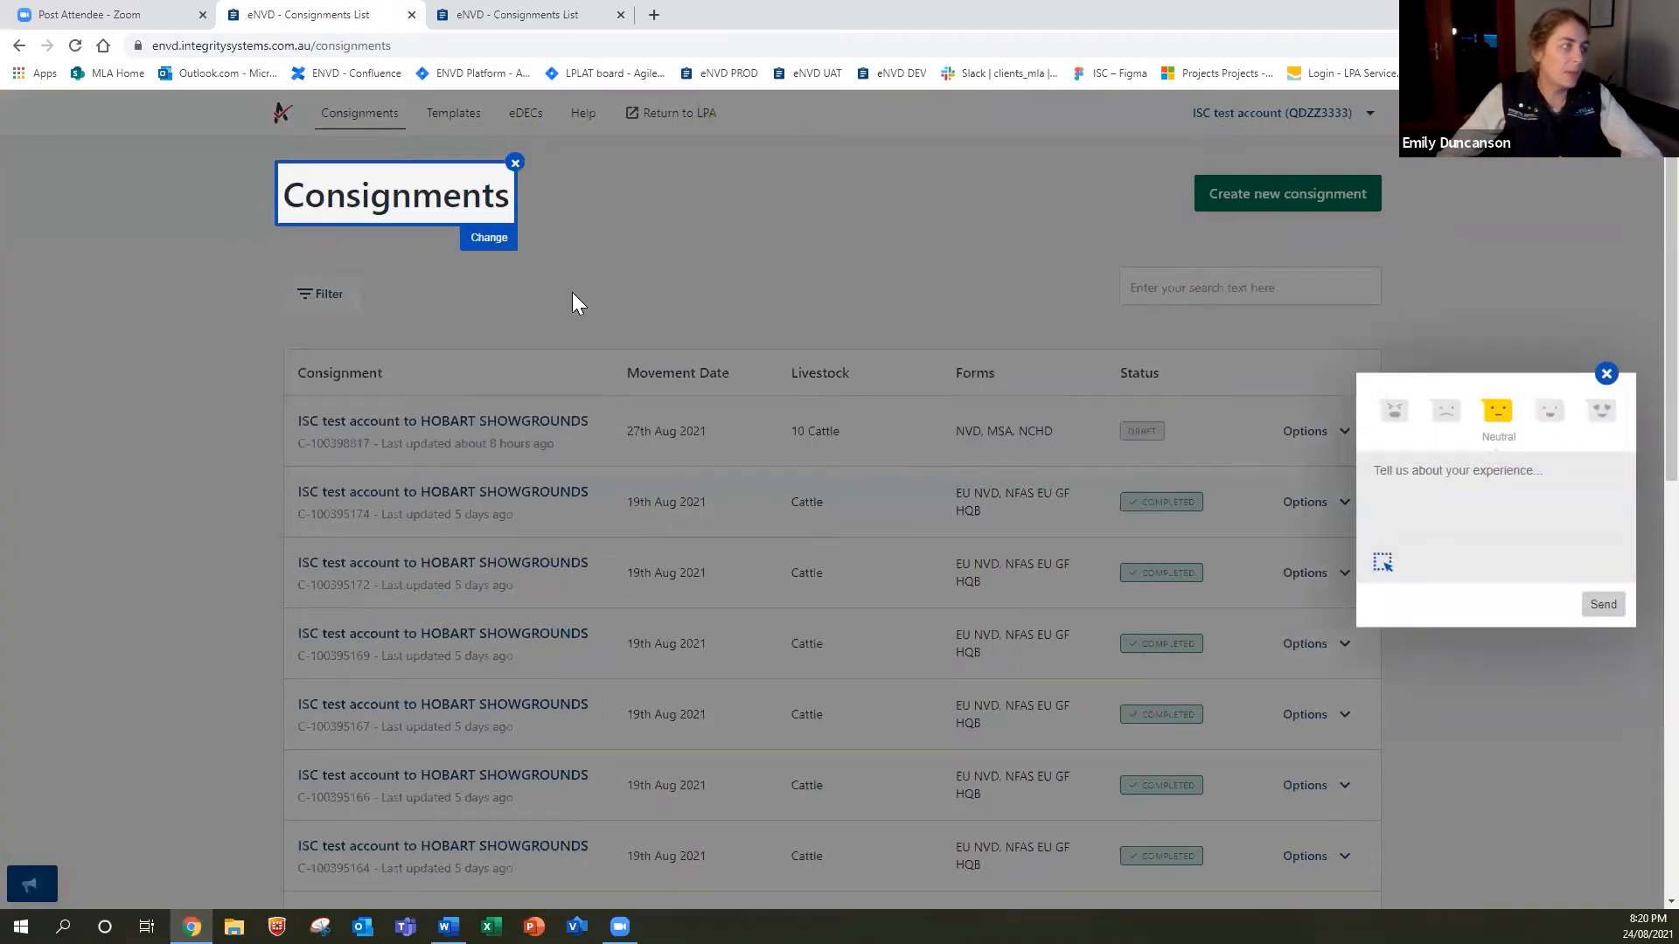
click(489, 237)
click(398, 255)
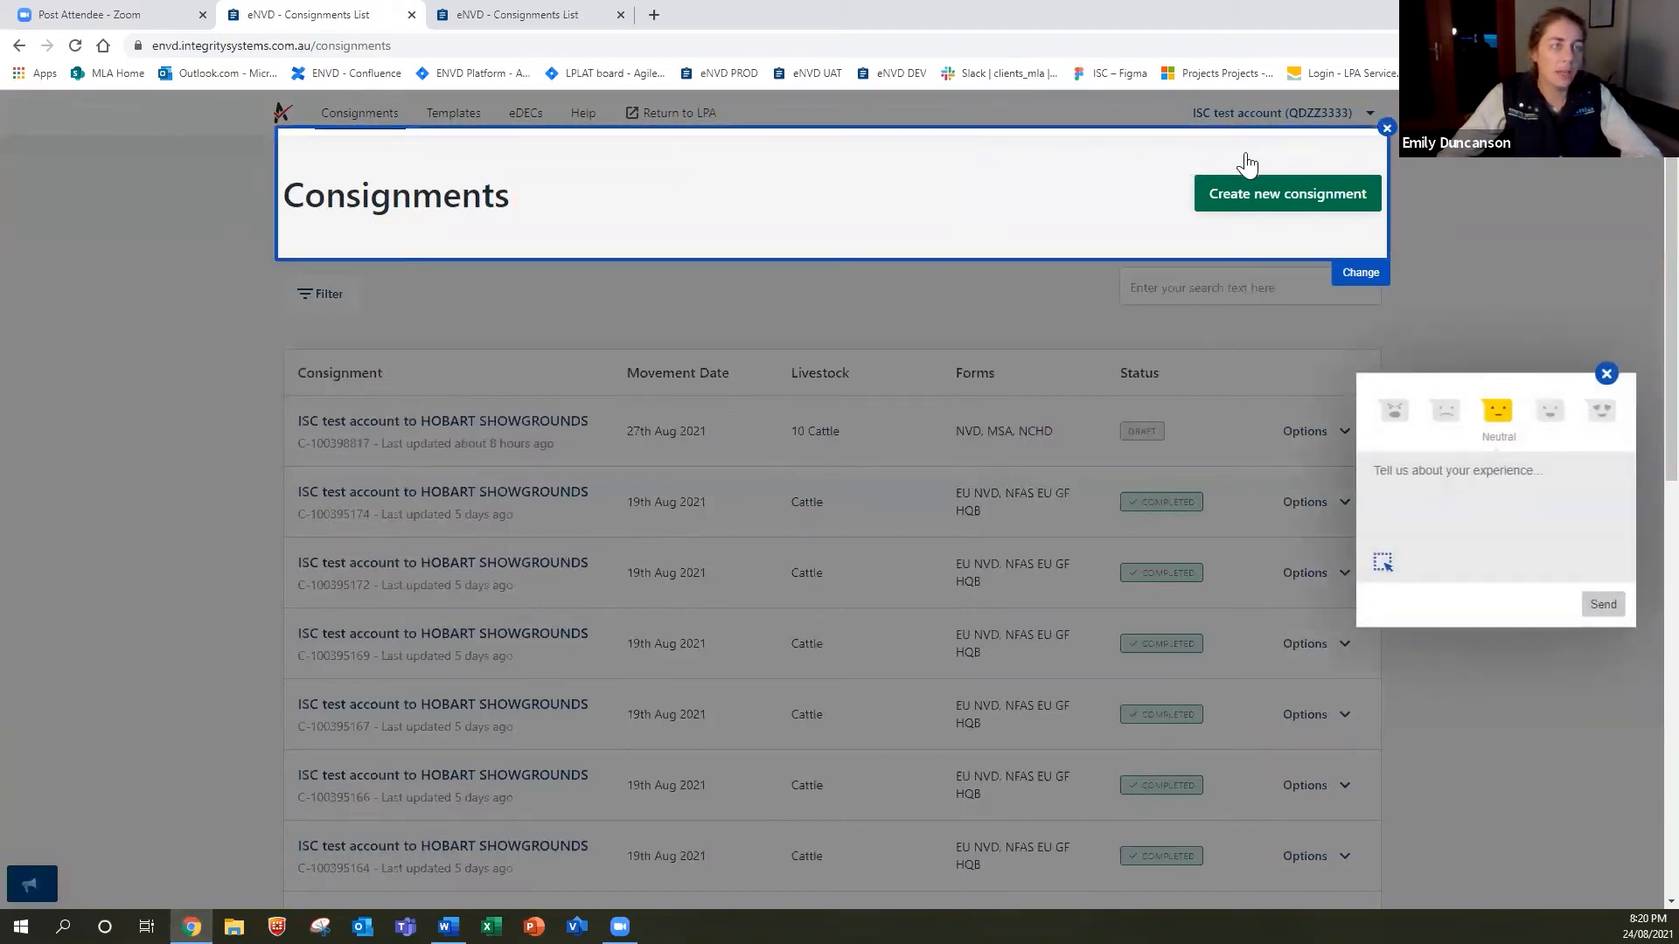
click(1387, 128)
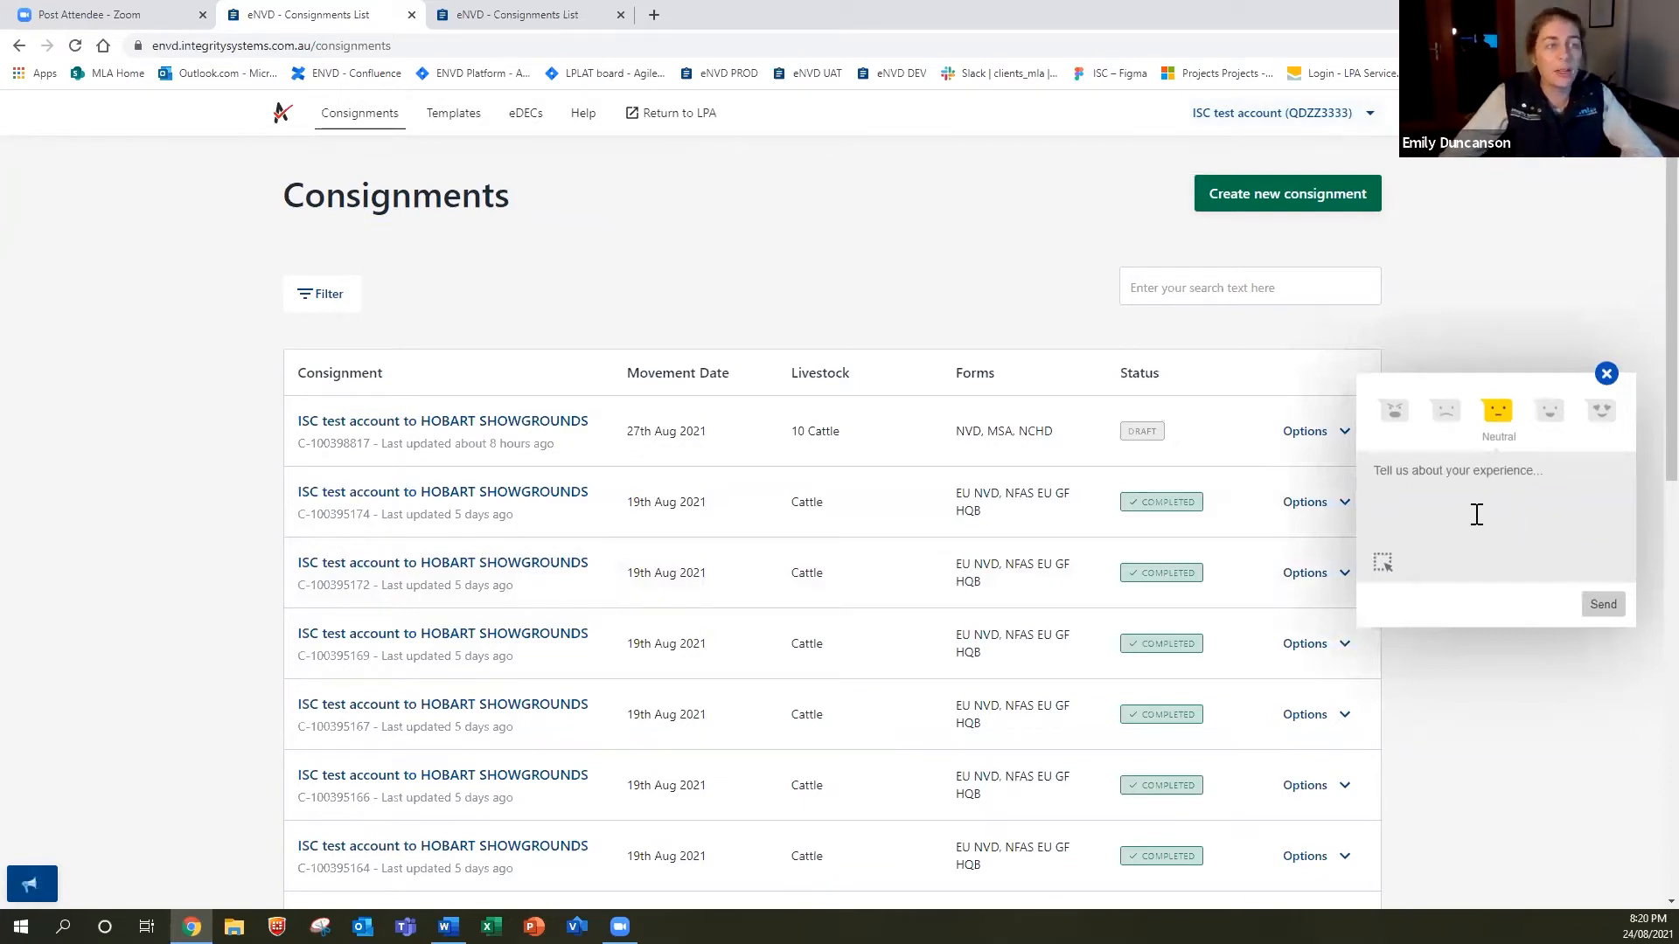
click(1607, 375)
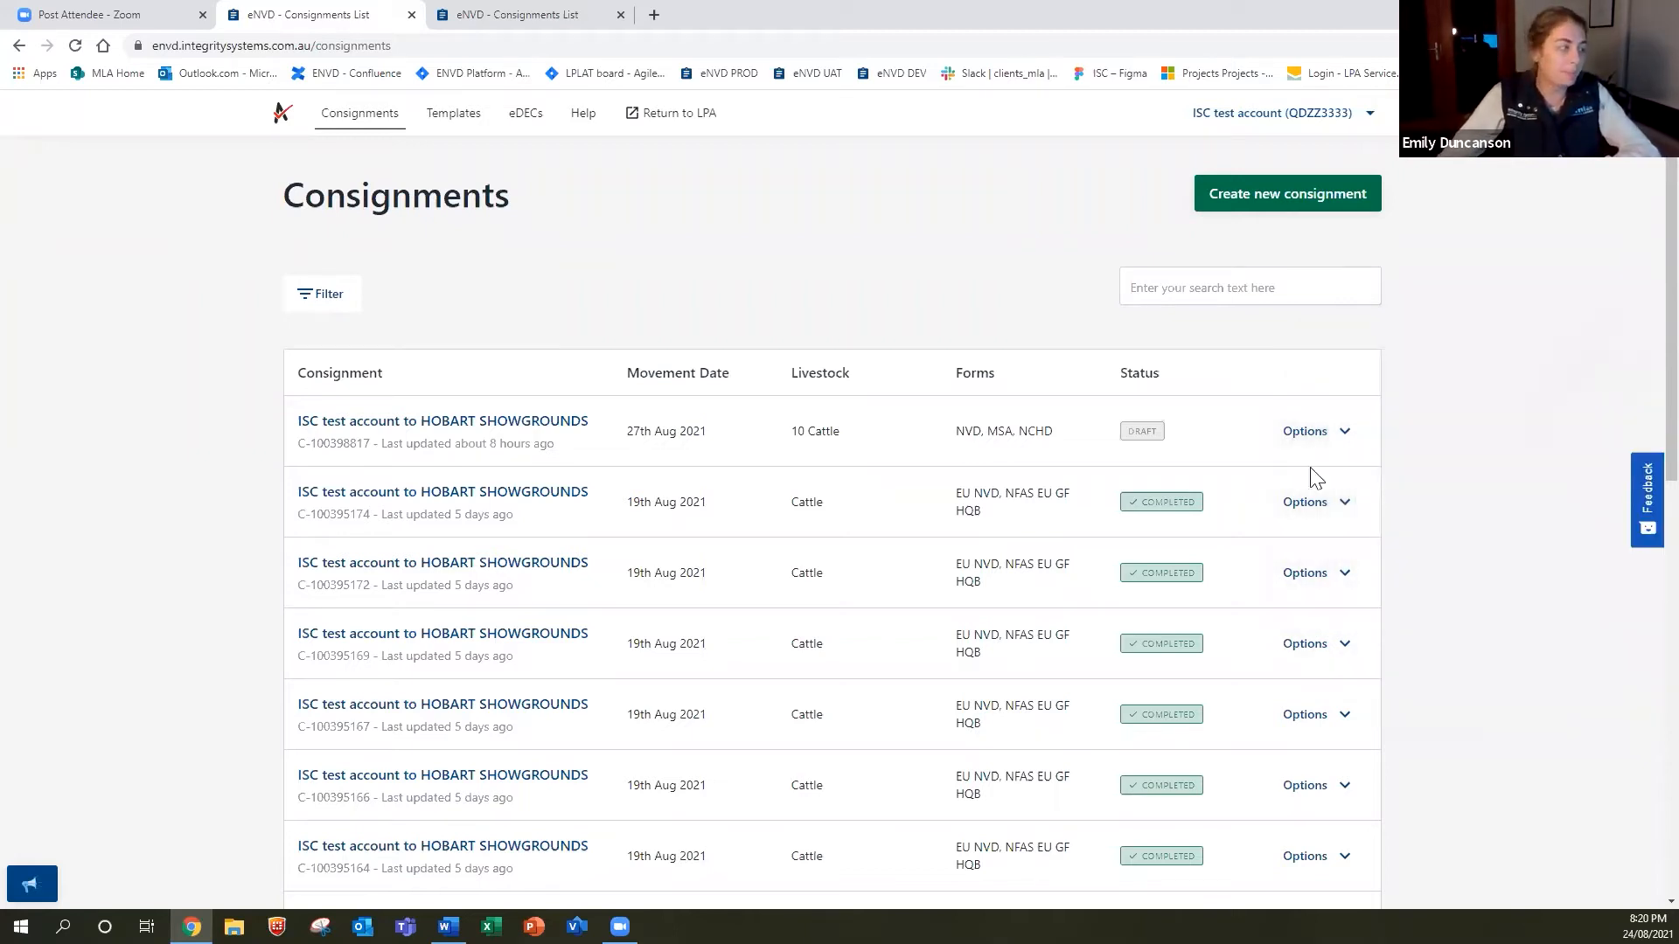
click(33, 888)
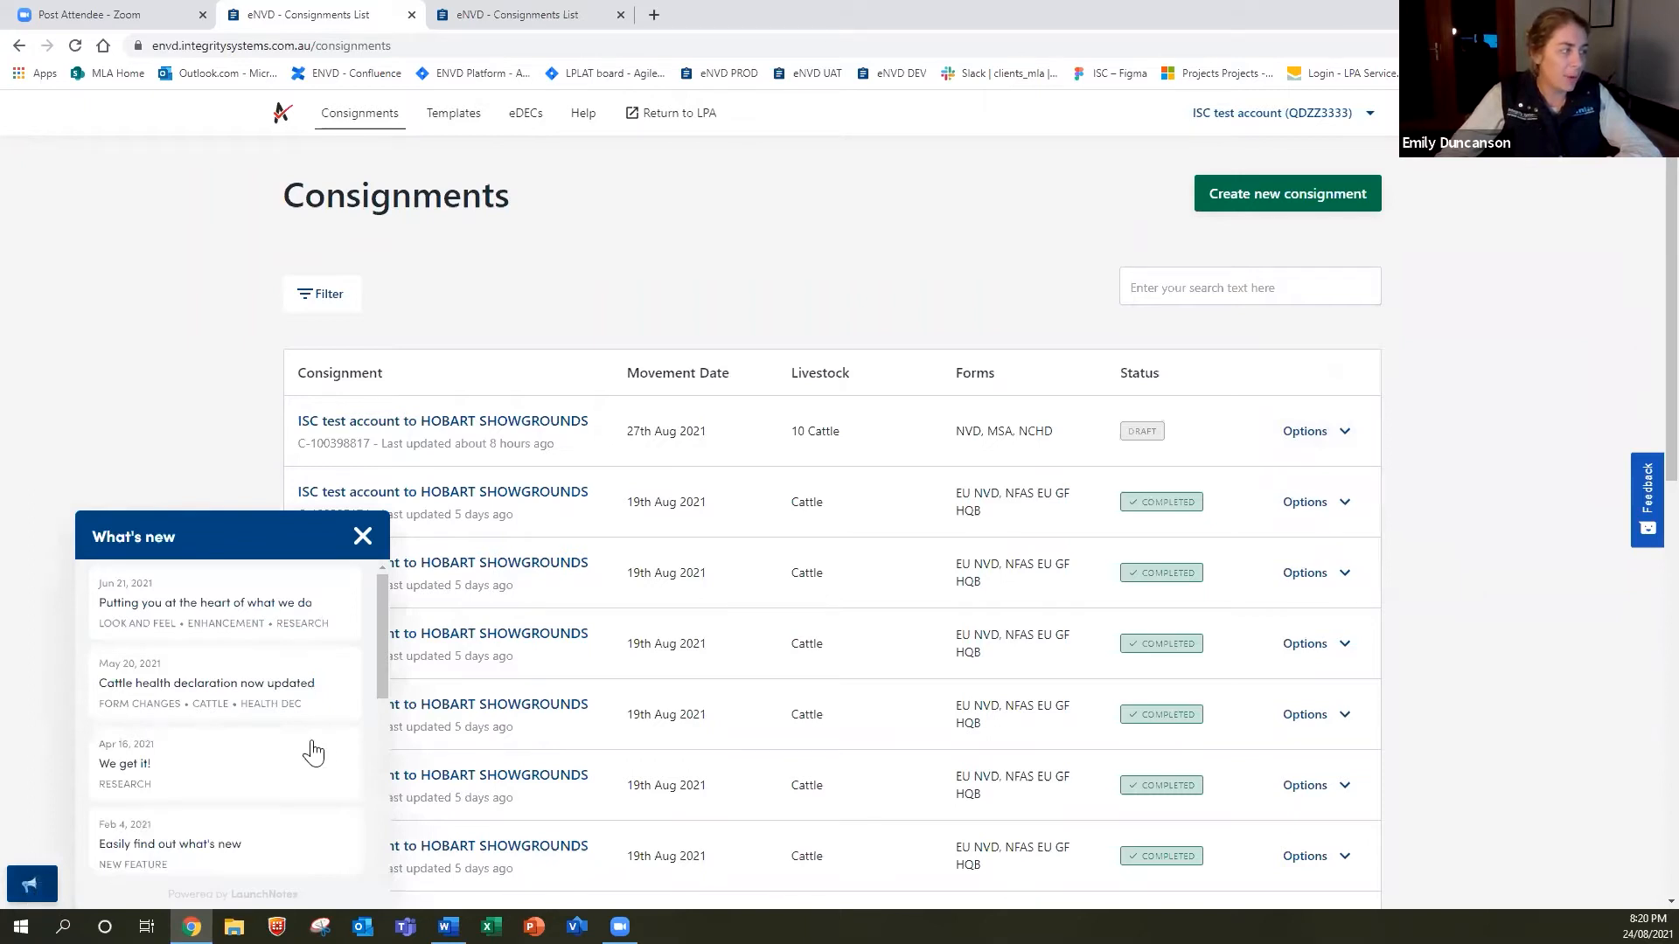
scroll(244, 647, down, 5)
scroll(248, 649, up, 5)
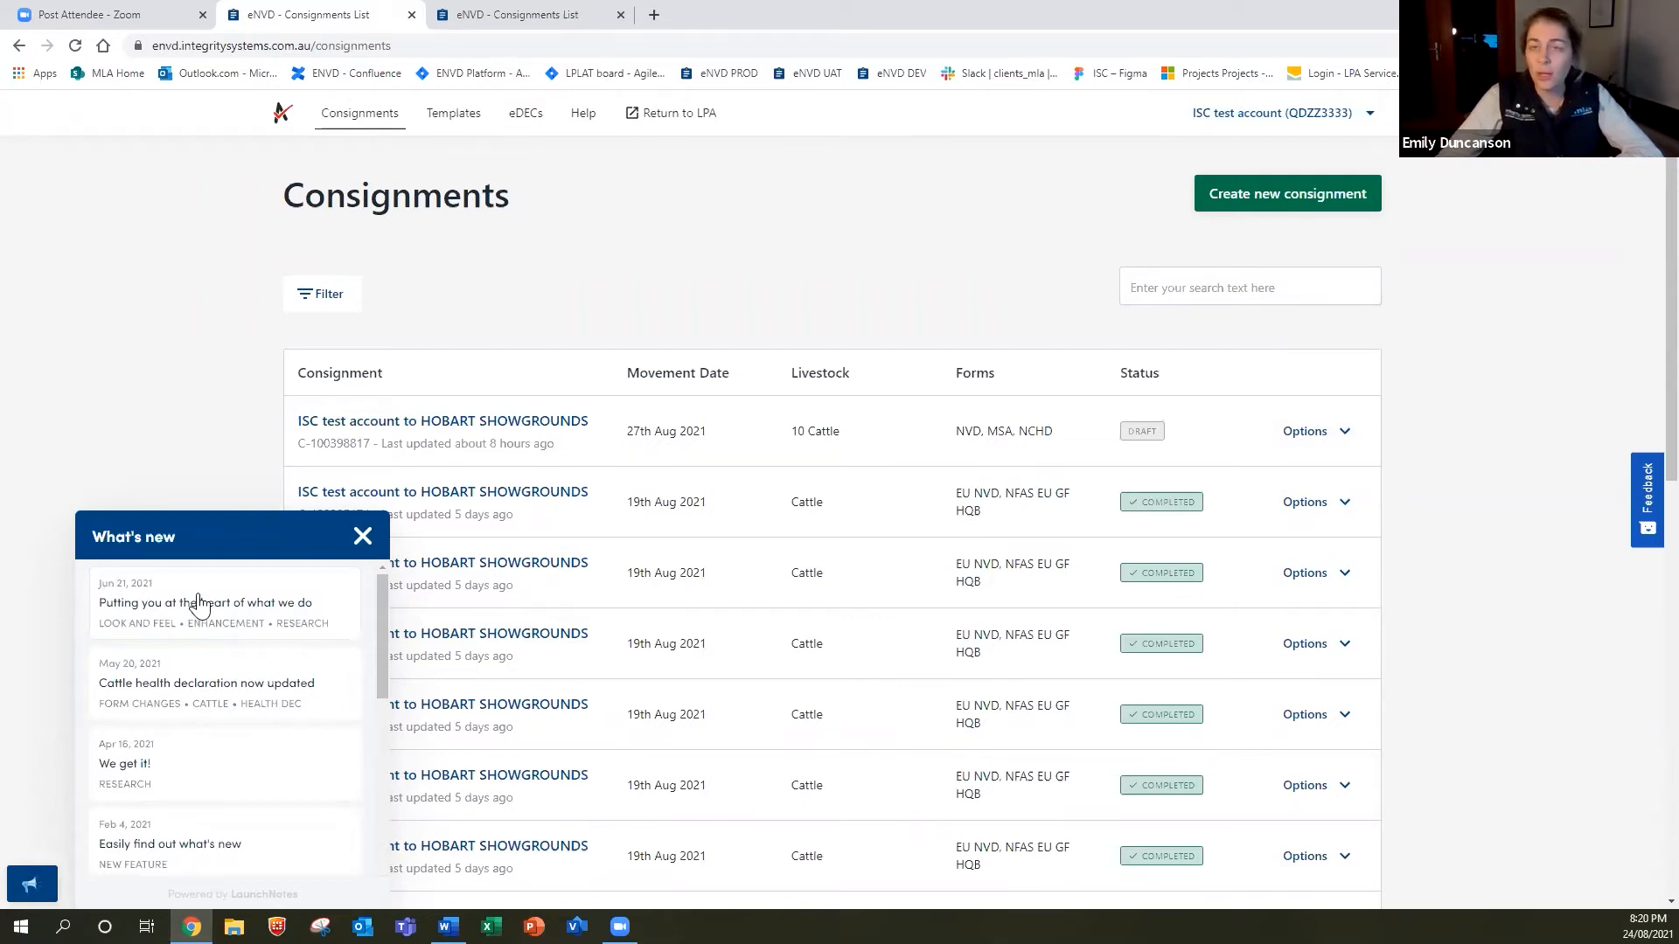
click(147, 434)
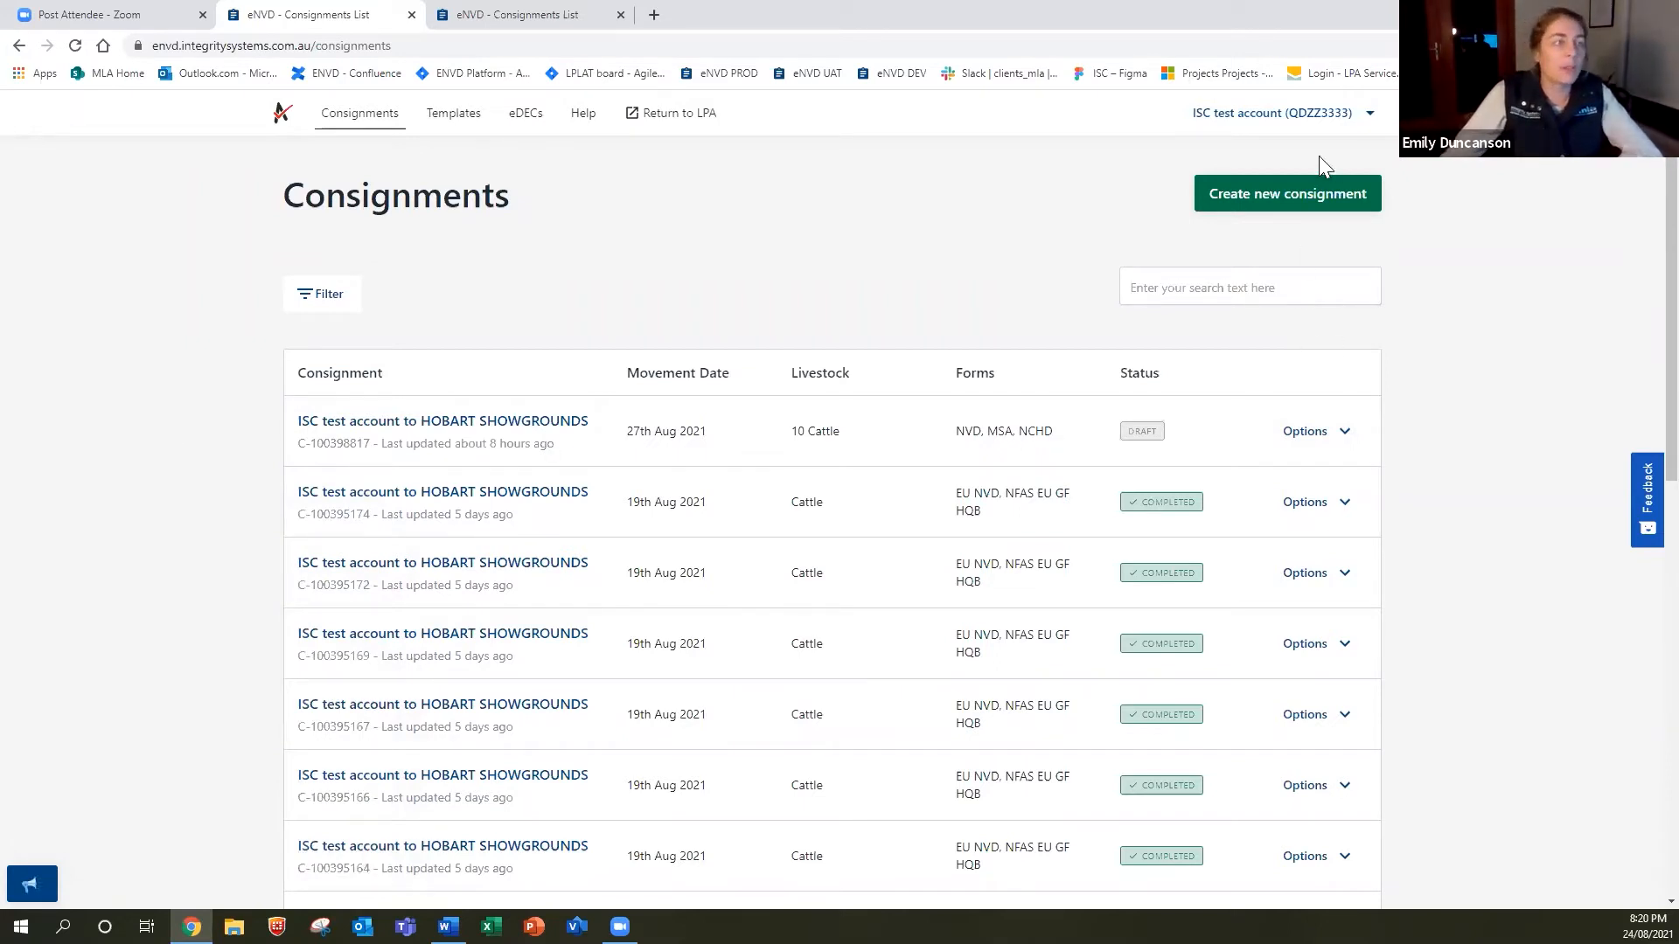
Start a new consignment and choose to build it from scratch.
click(1303, 206)
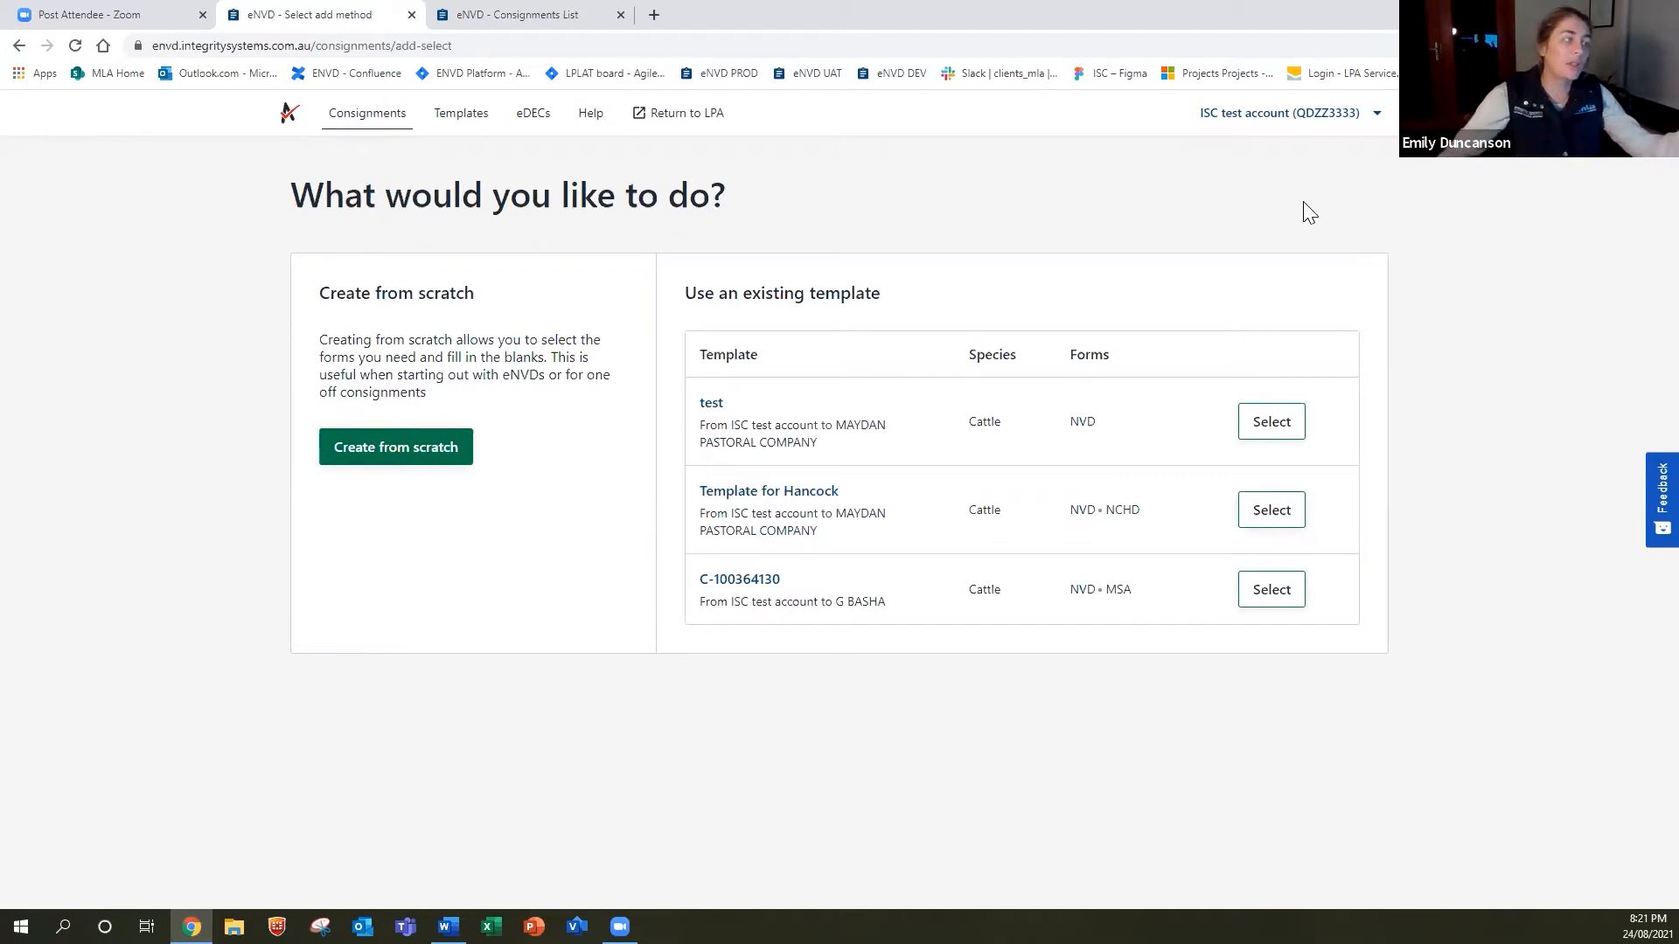
click(432, 459)
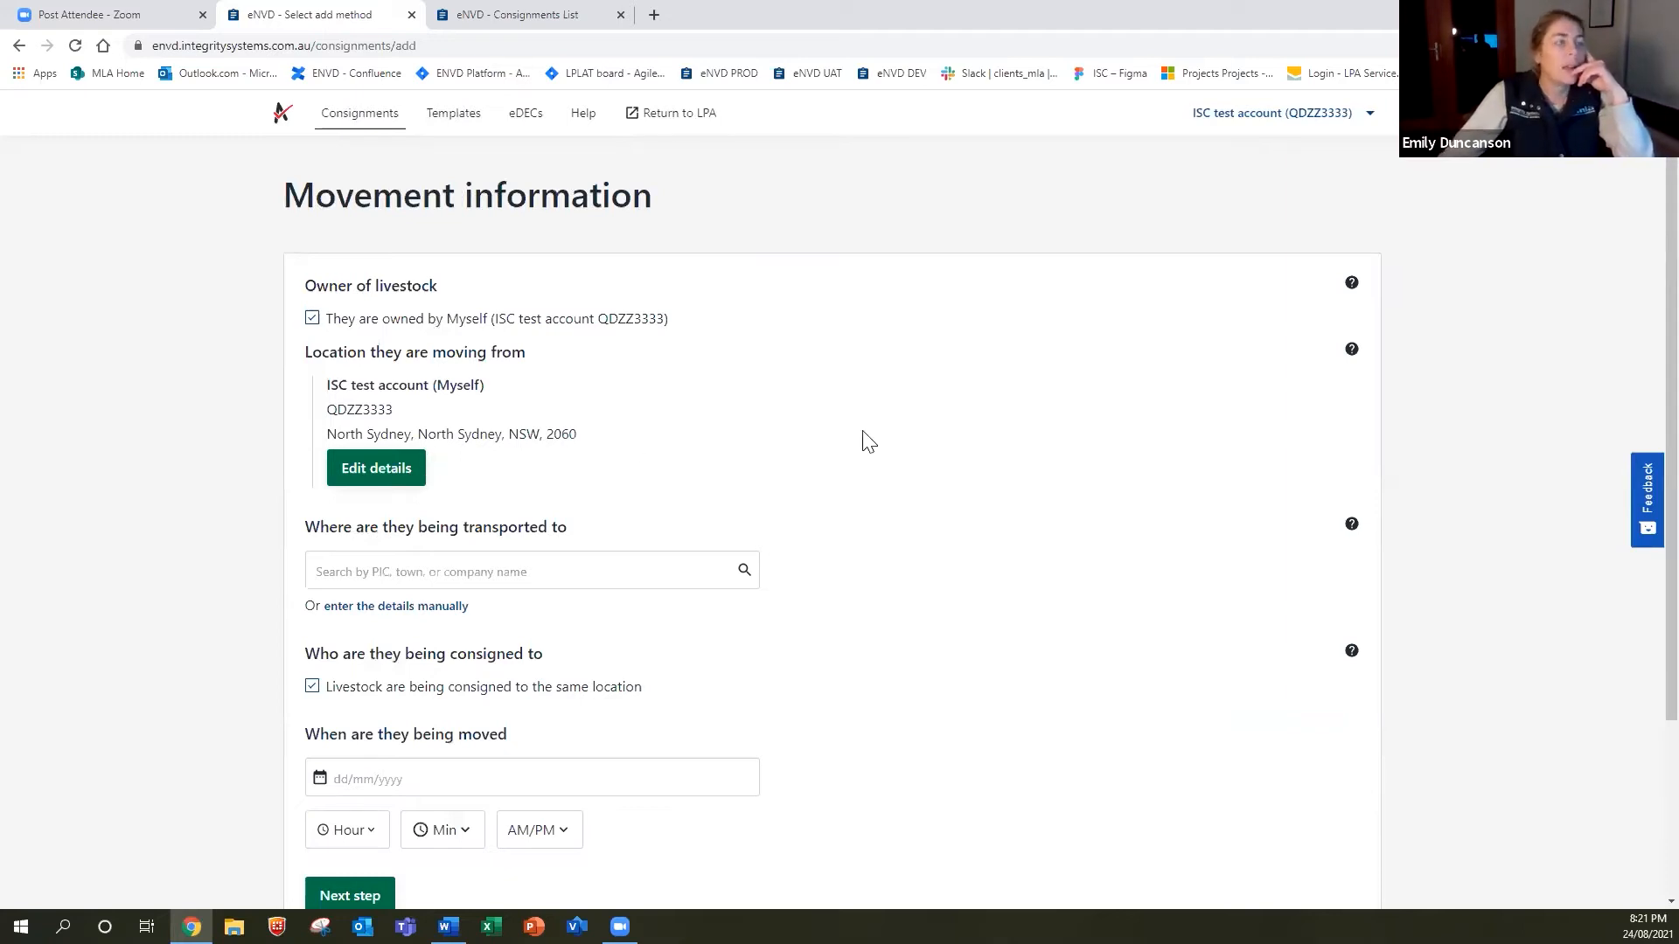
Try entering a different livestock owner manually, then cancel those owner details.
scroll(869, 441, down, 1)
scroll(868, 442, up, 1)
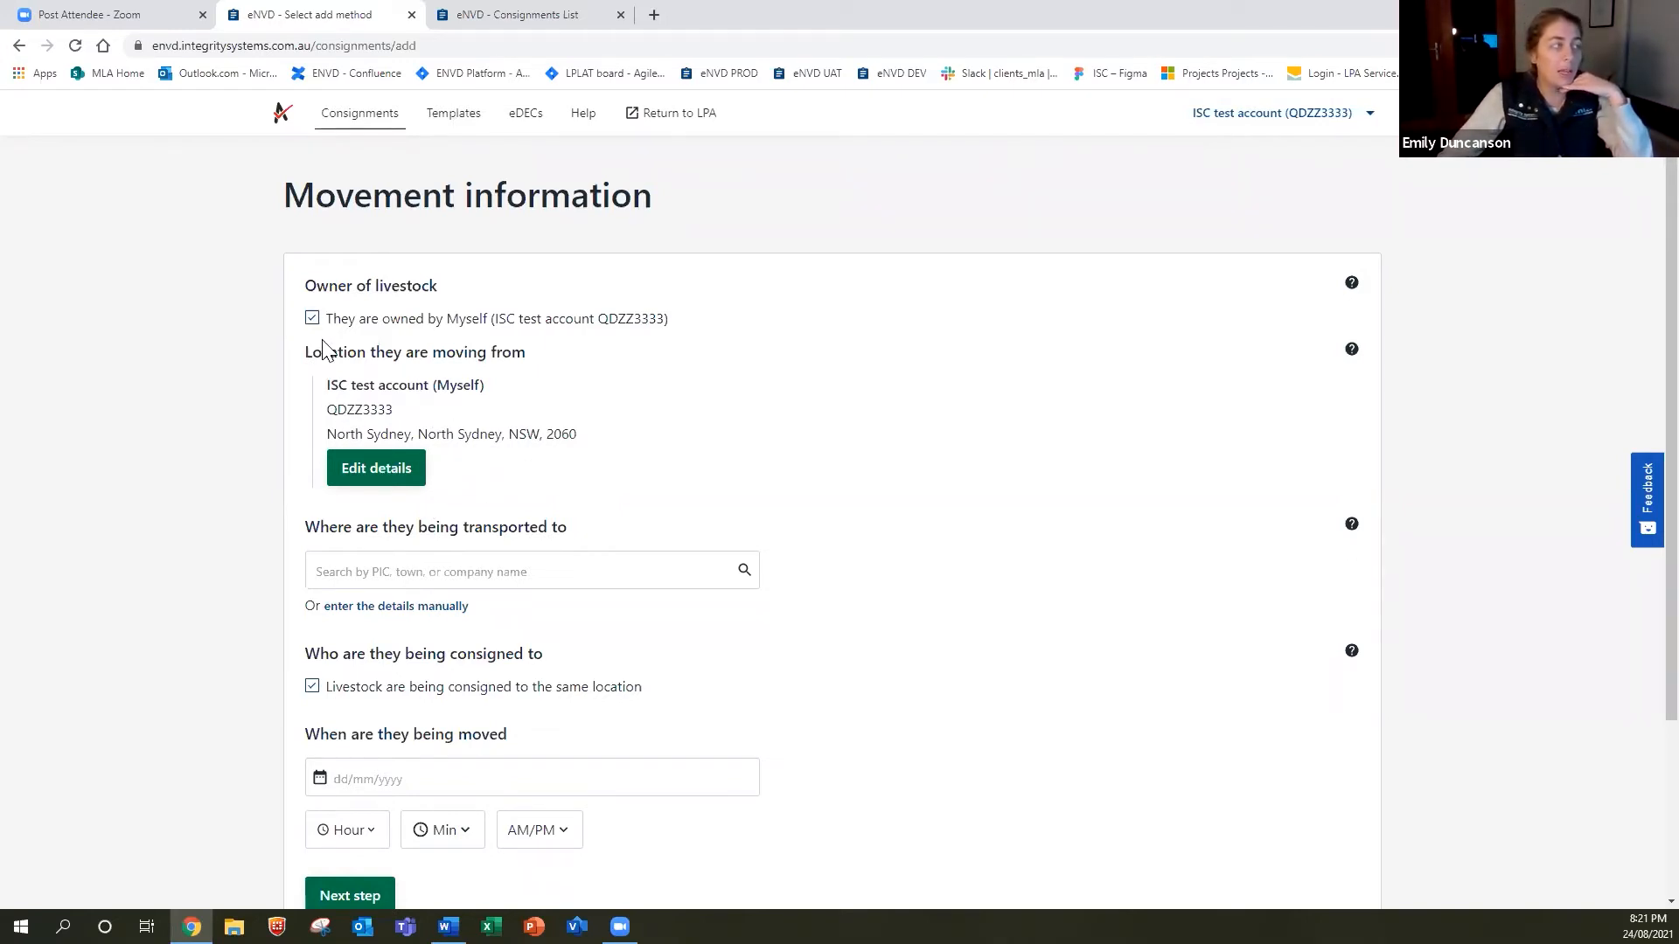
click(311, 320)
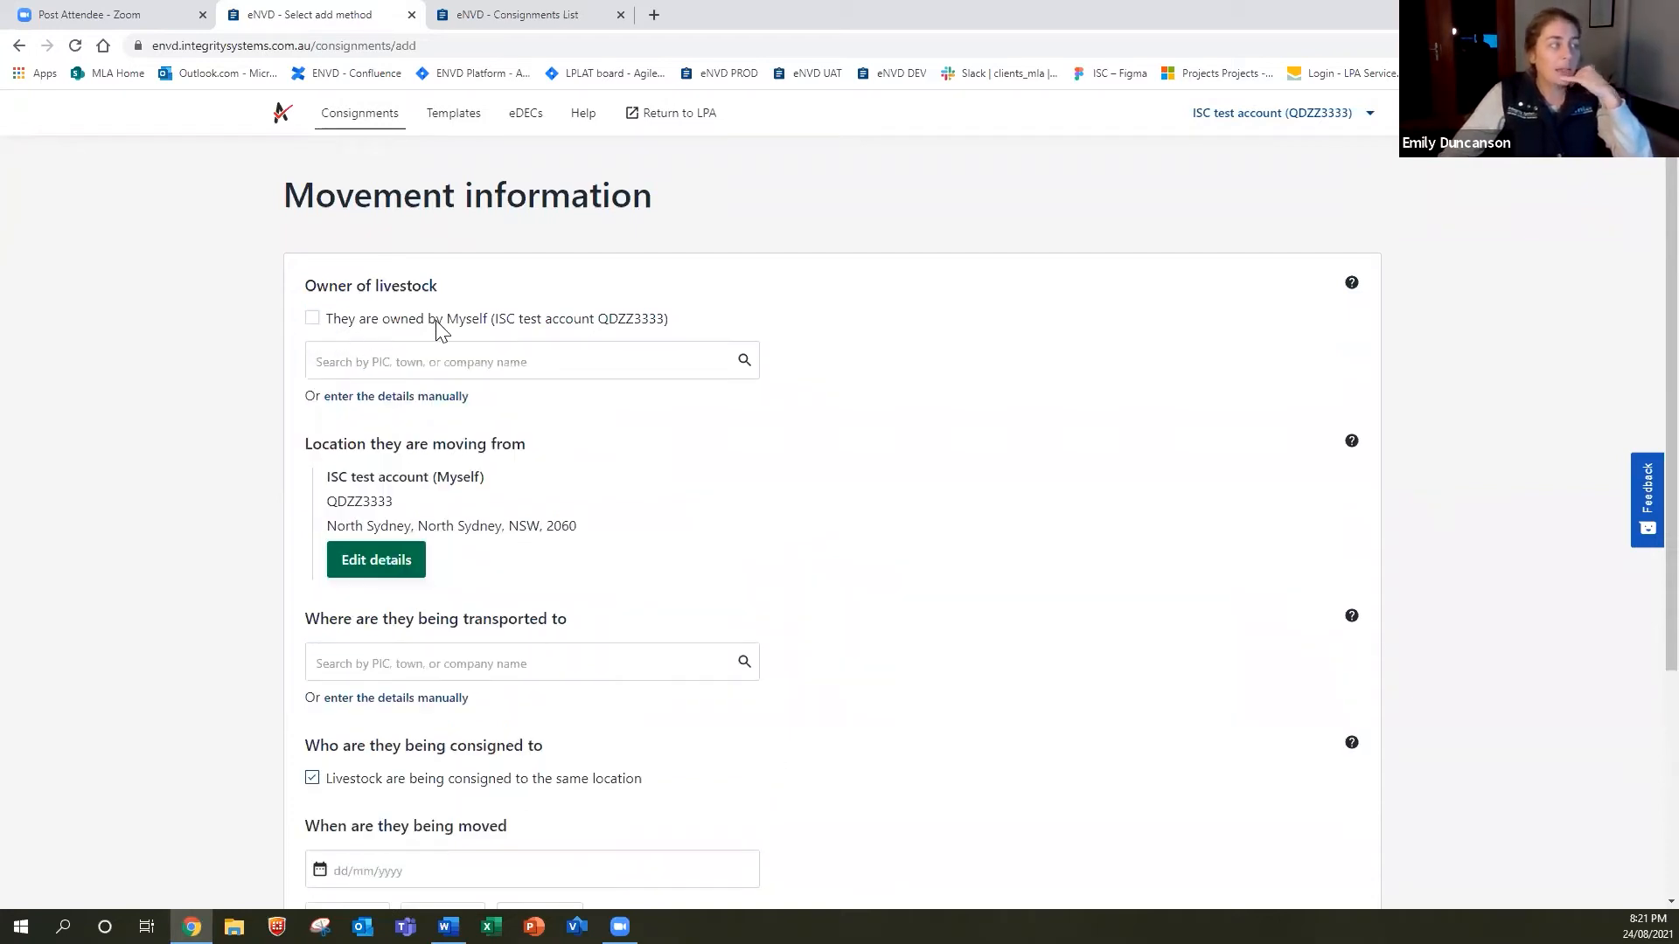
click(441, 363)
click(990, 398)
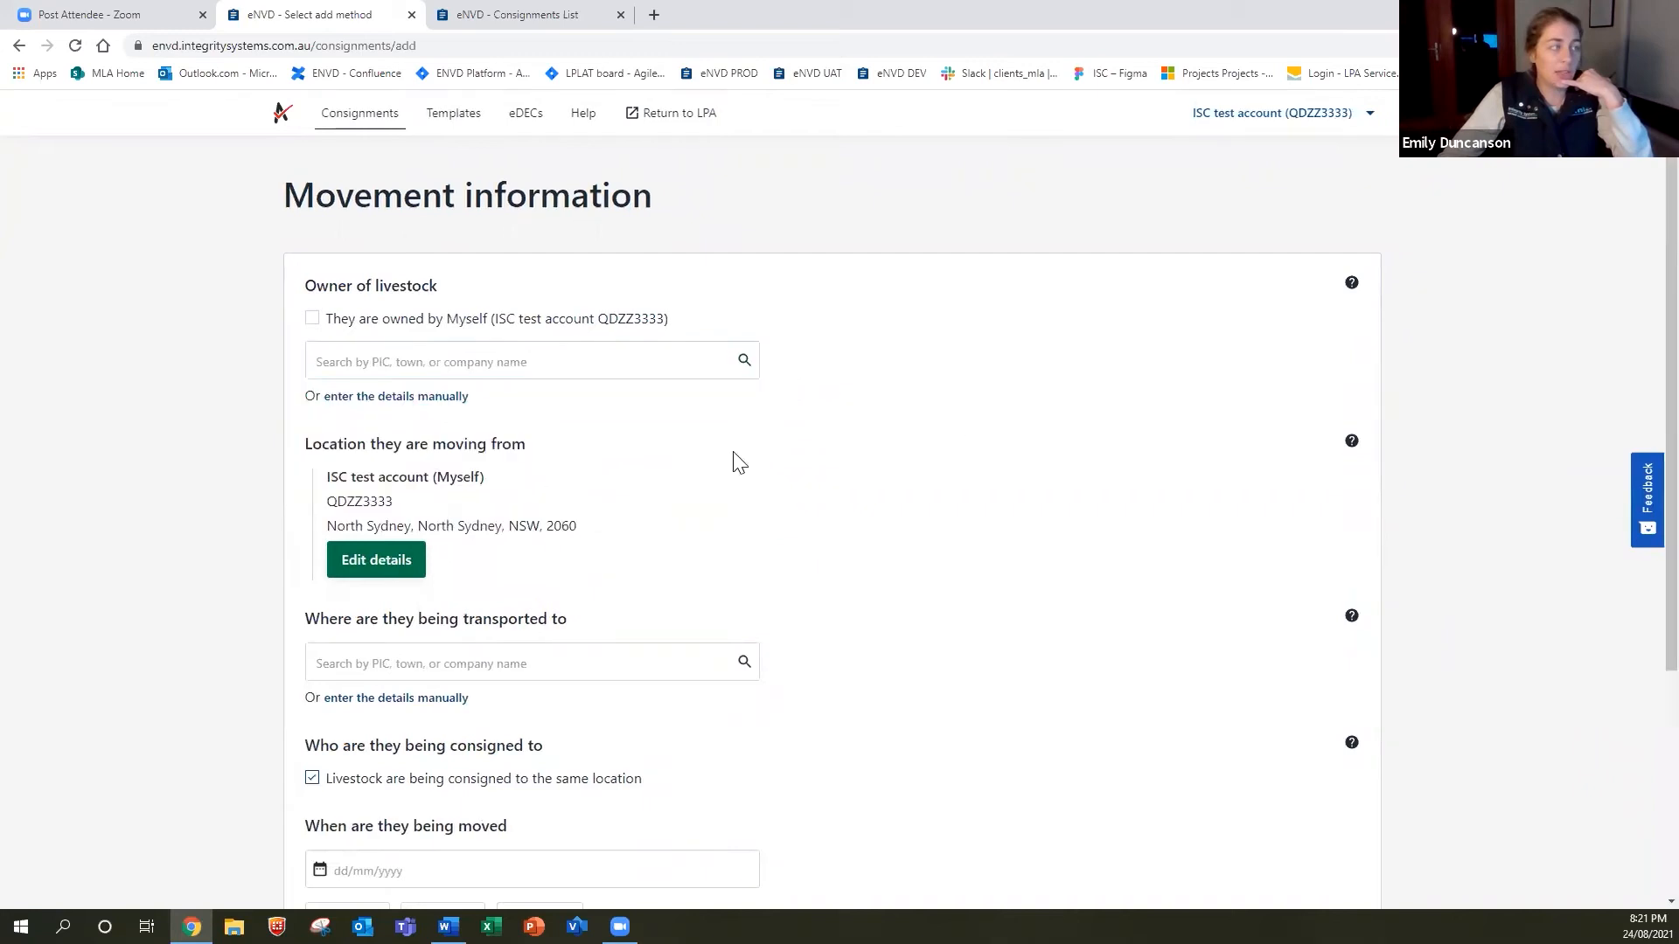
click(411, 394)
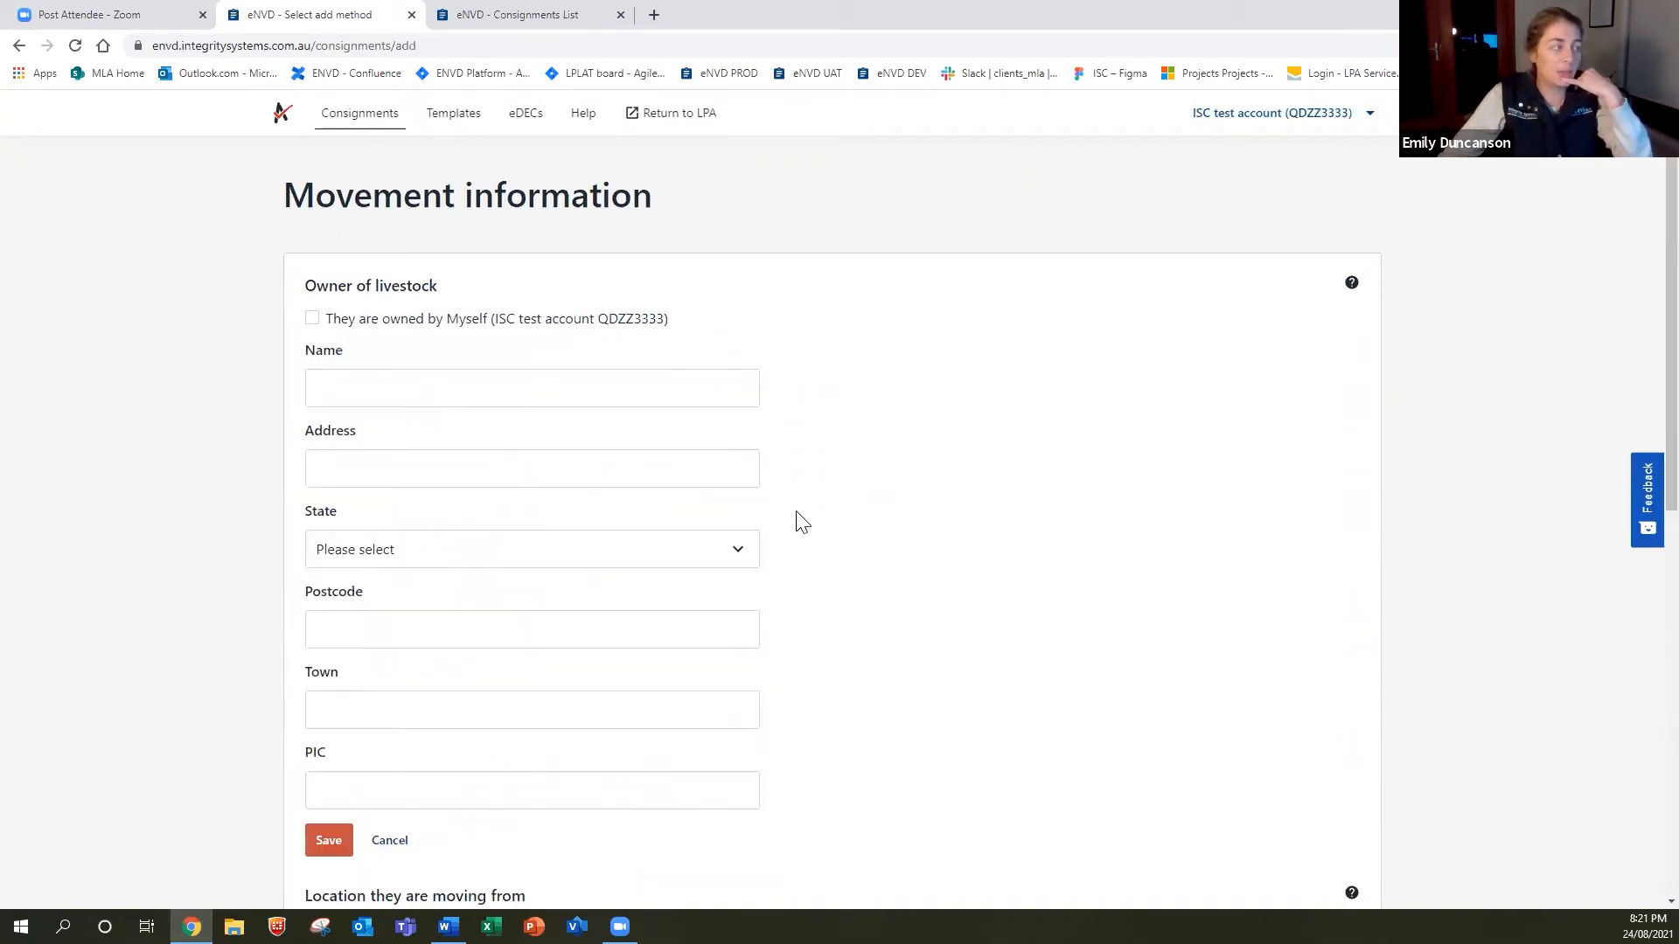
scroll(797, 522, down, 4)
scroll(779, 535, up, 4)
scroll(491, 625, down, 1)
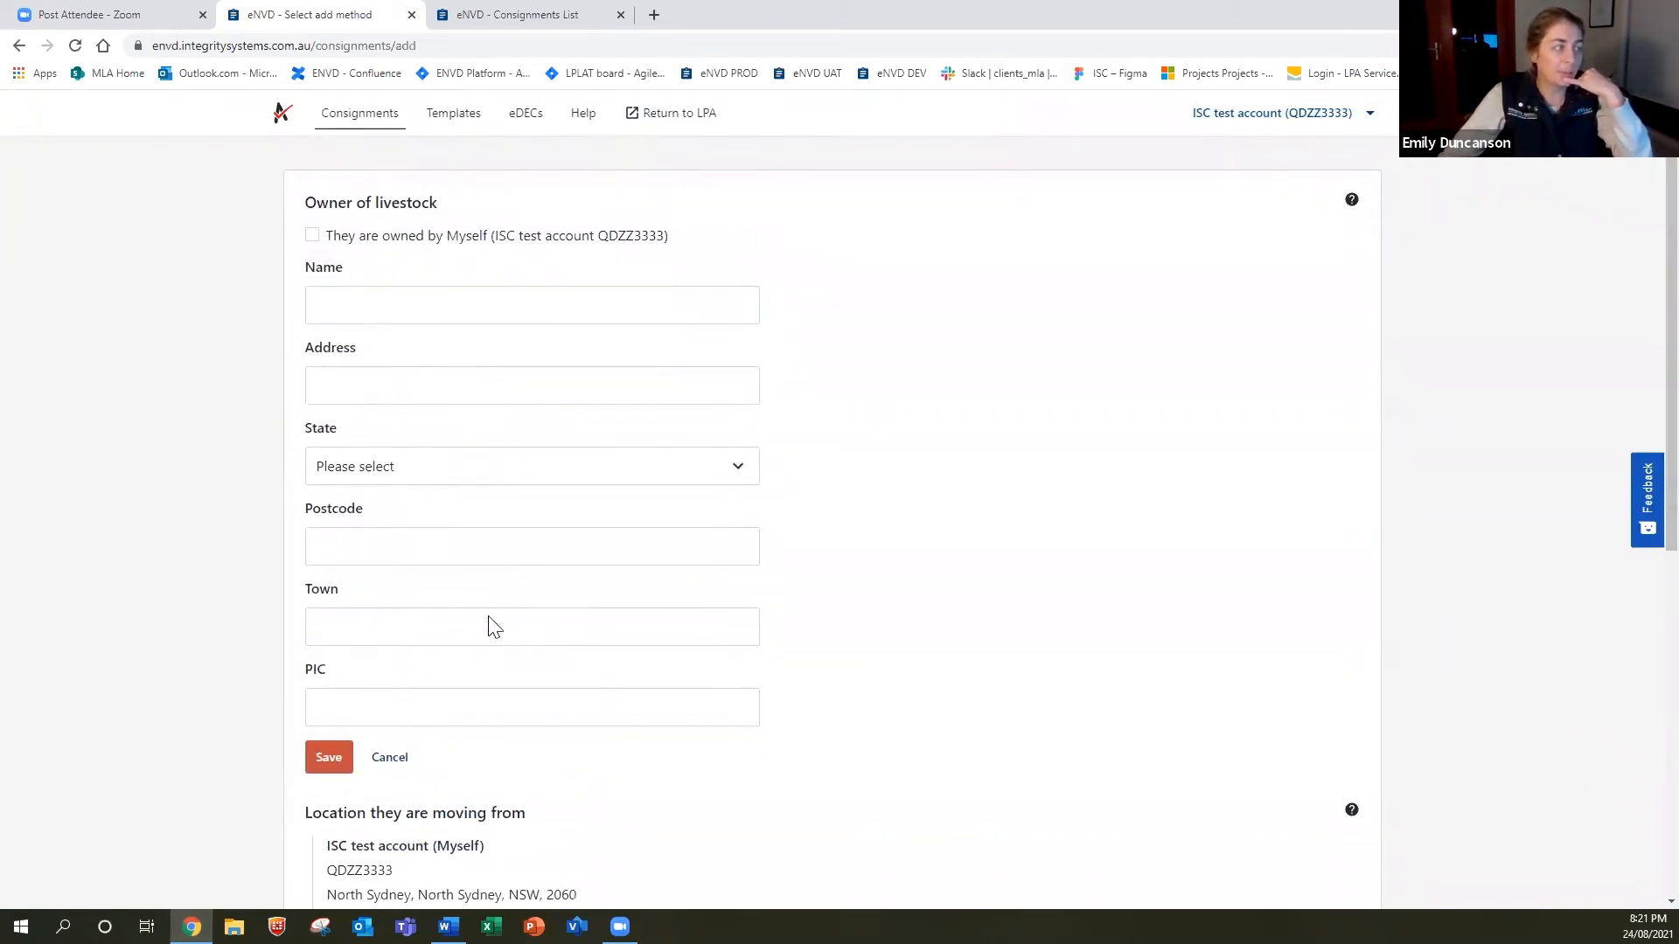
click(386, 753)
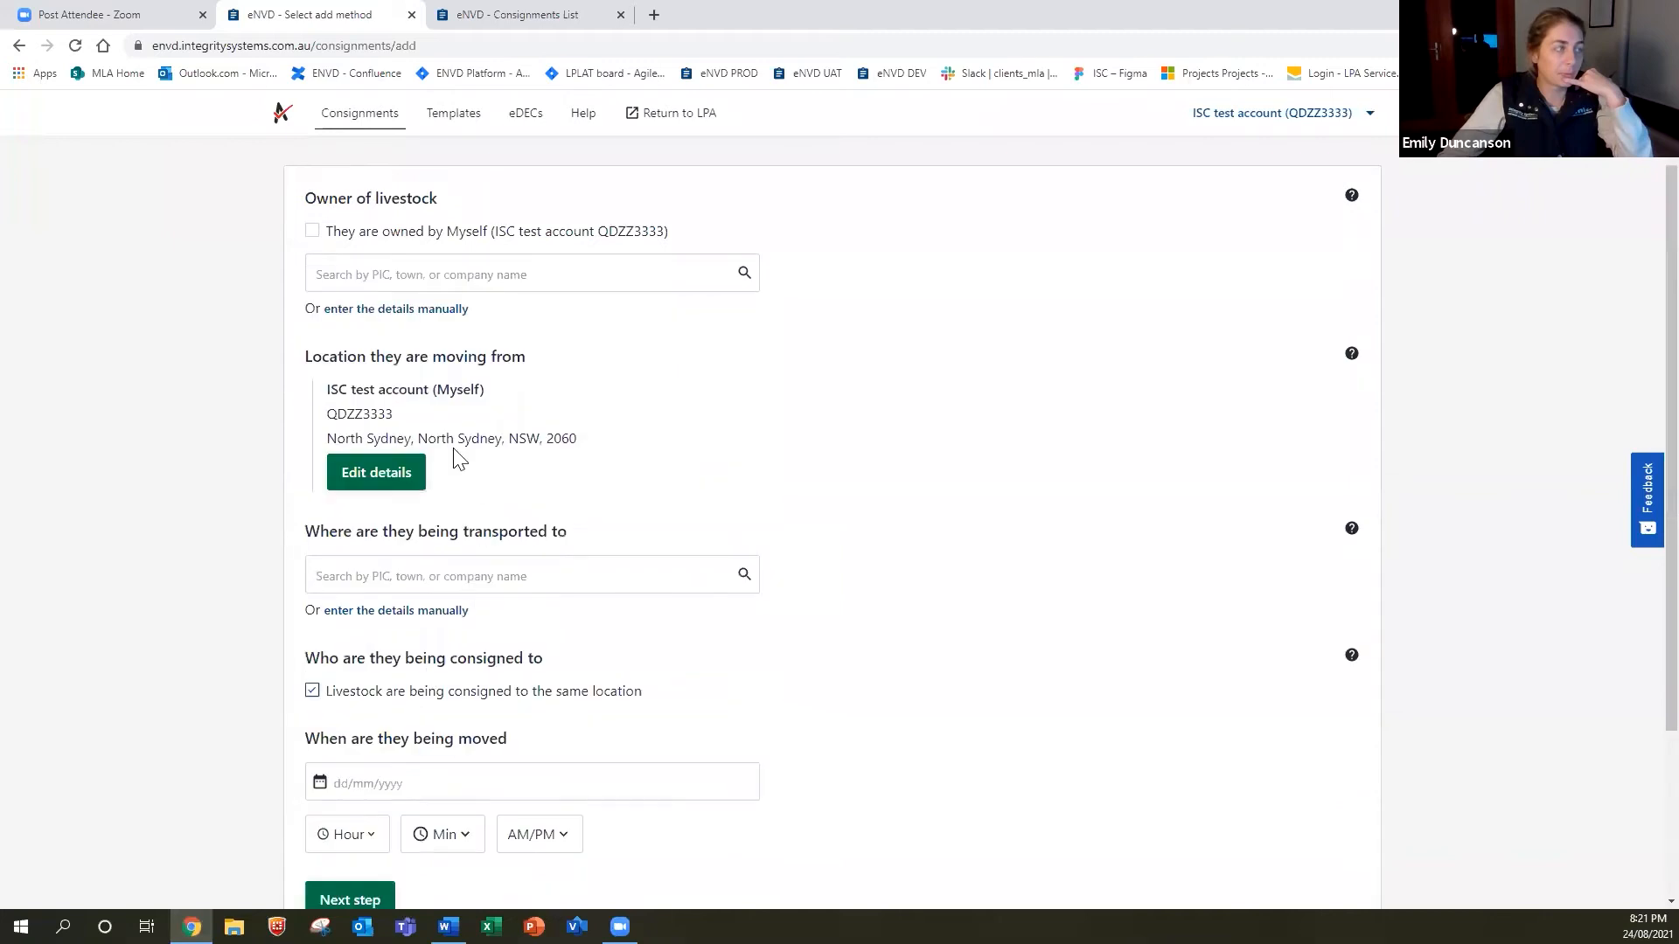
Mark the livestock as owned by myself and keep the North Sydney origin details unchanged.
click(312, 232)
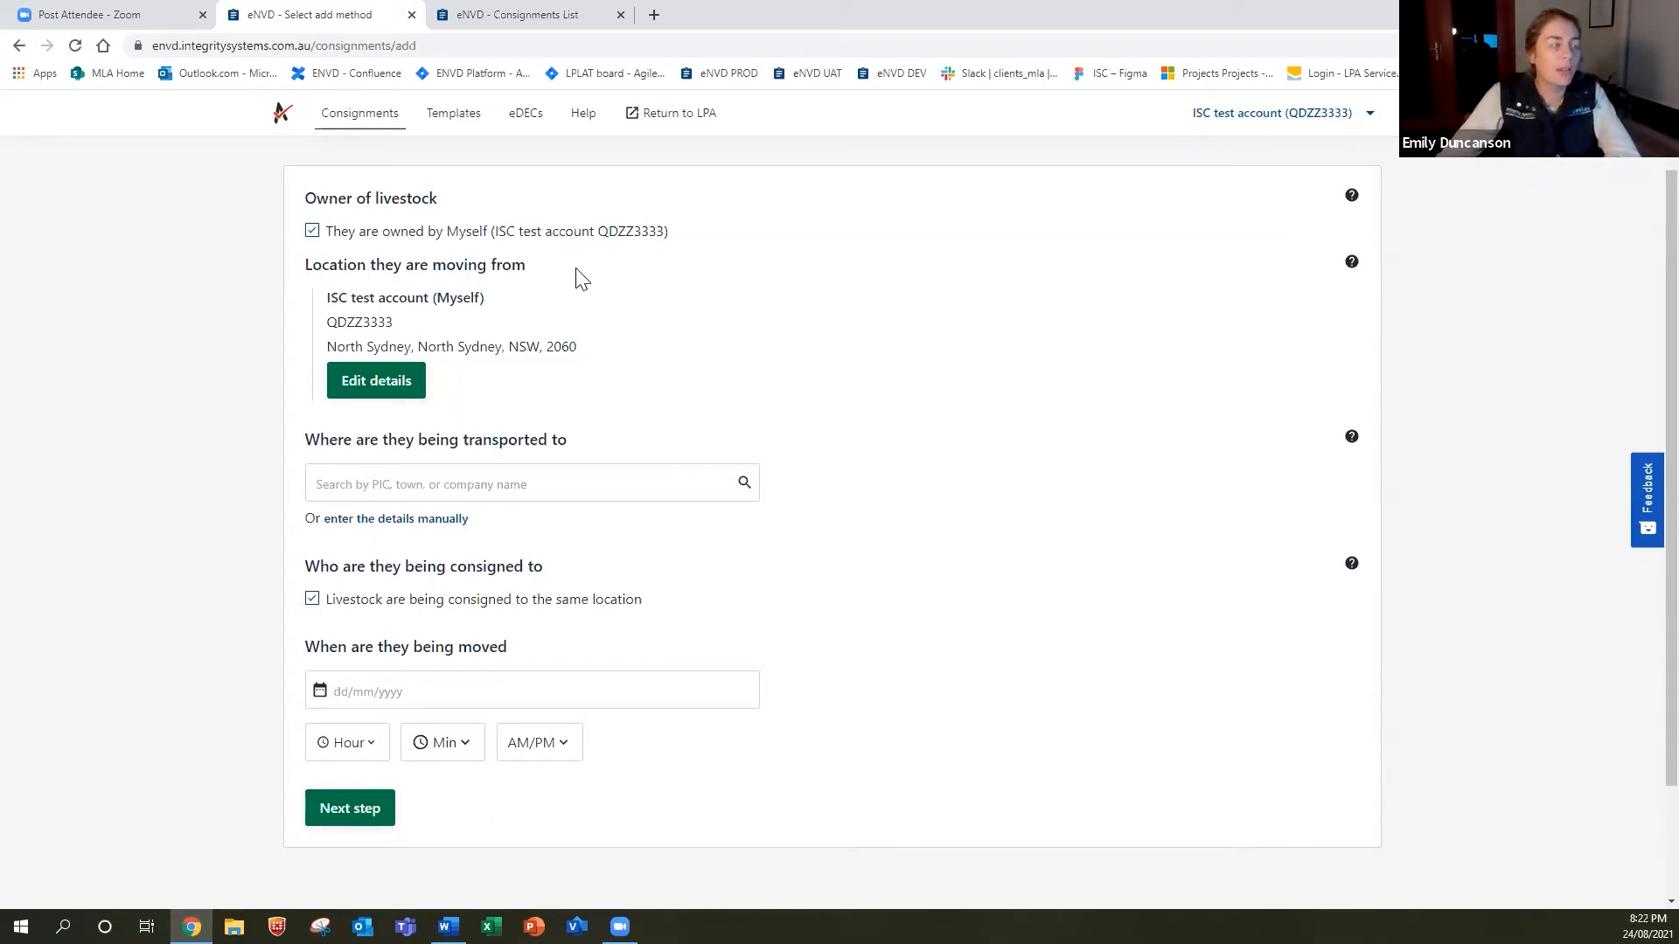
click(385, 391)
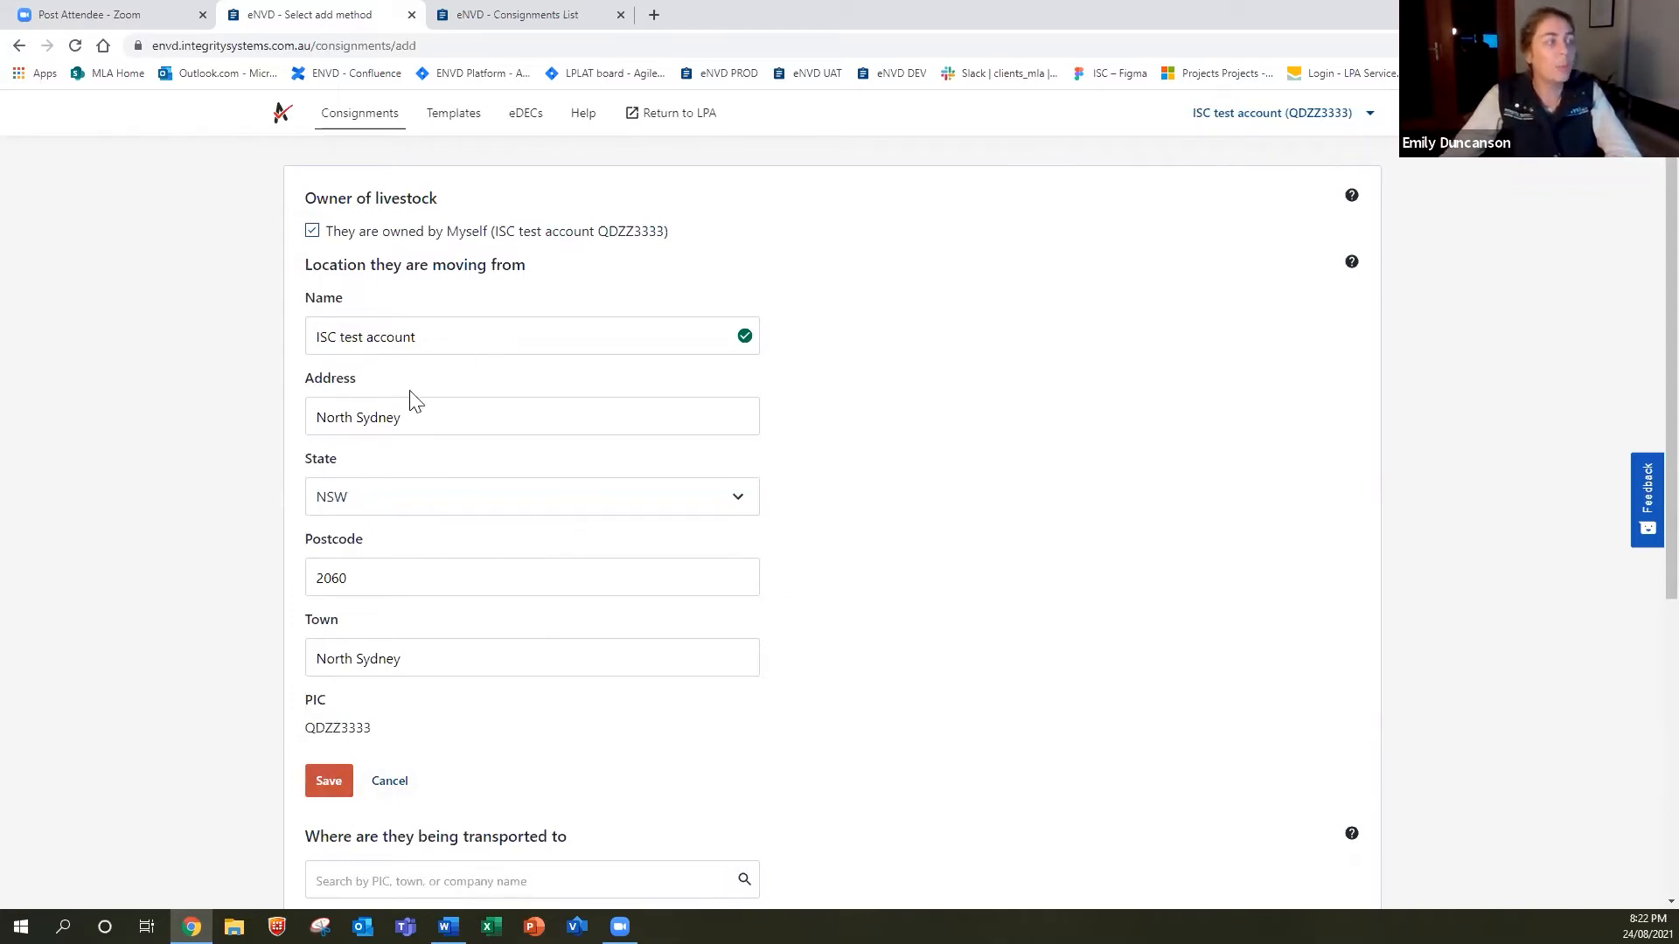
click(390, 786)
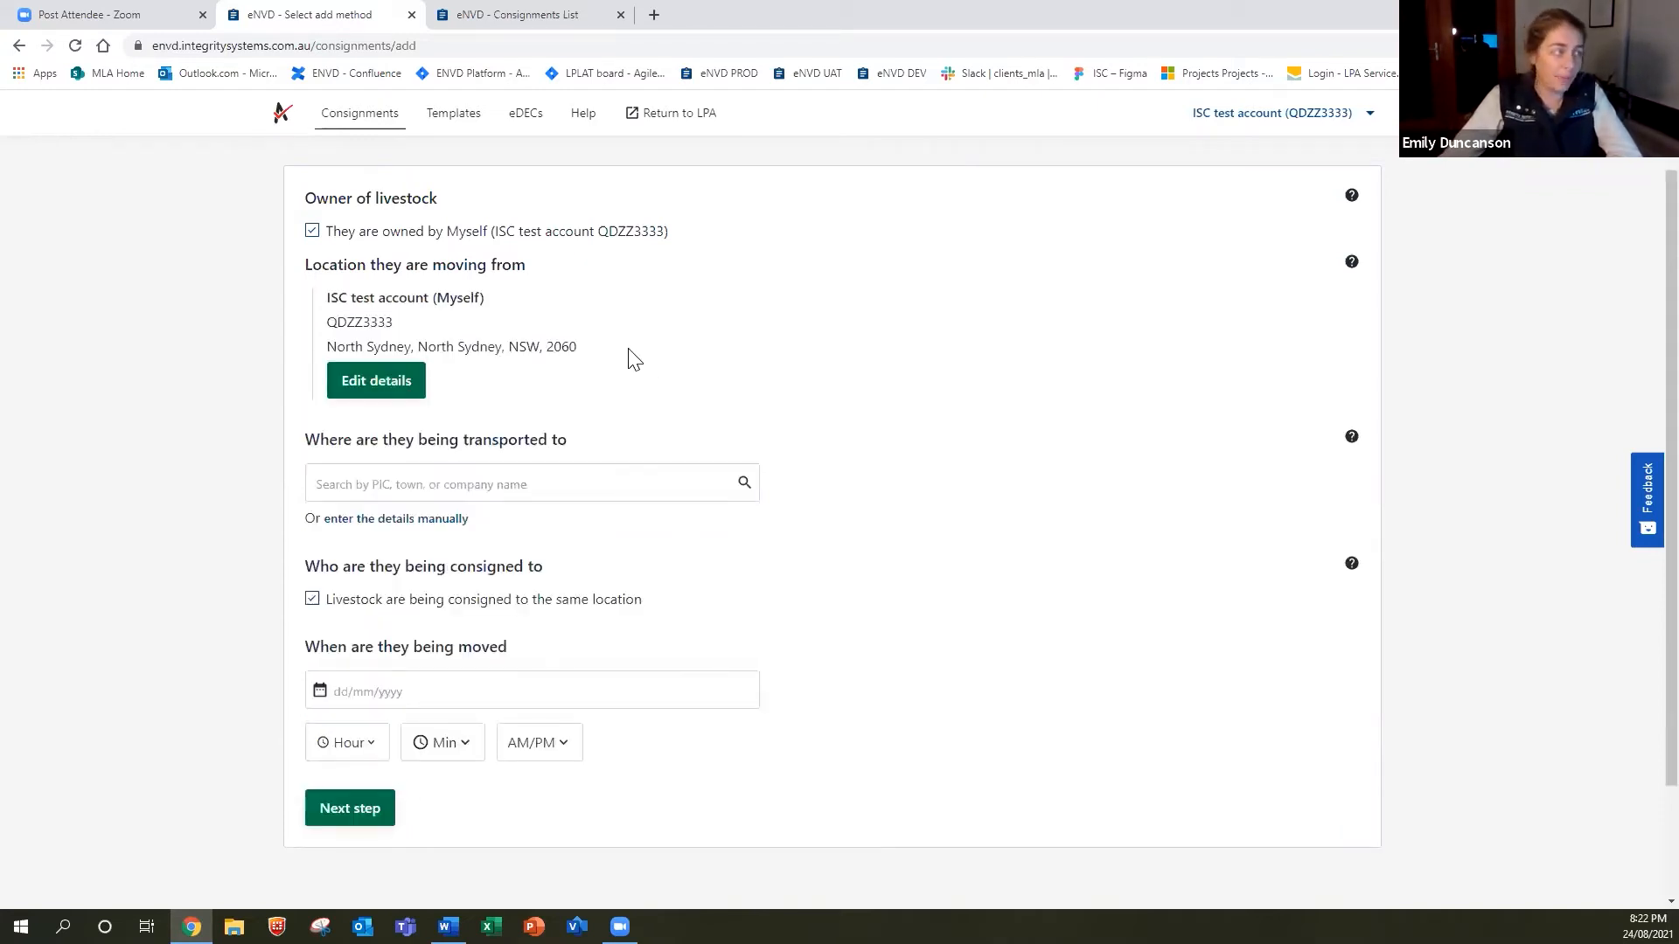
Set the destination to the recipient's Sydney, NSW property found by searching their name.
click(592, 483)
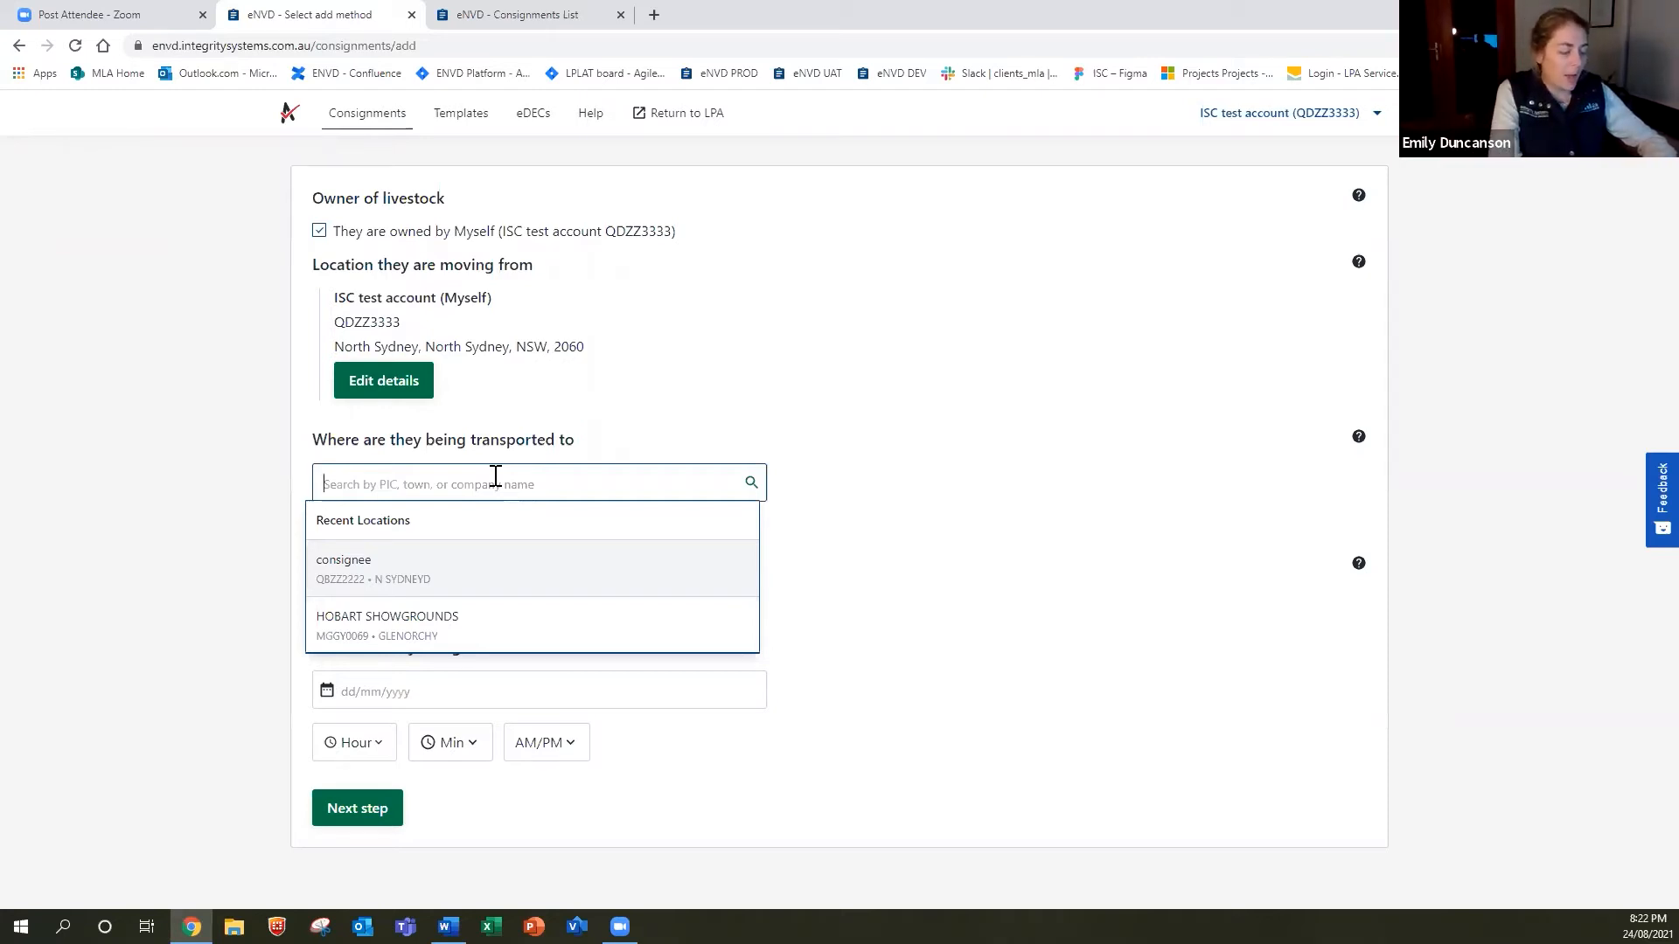
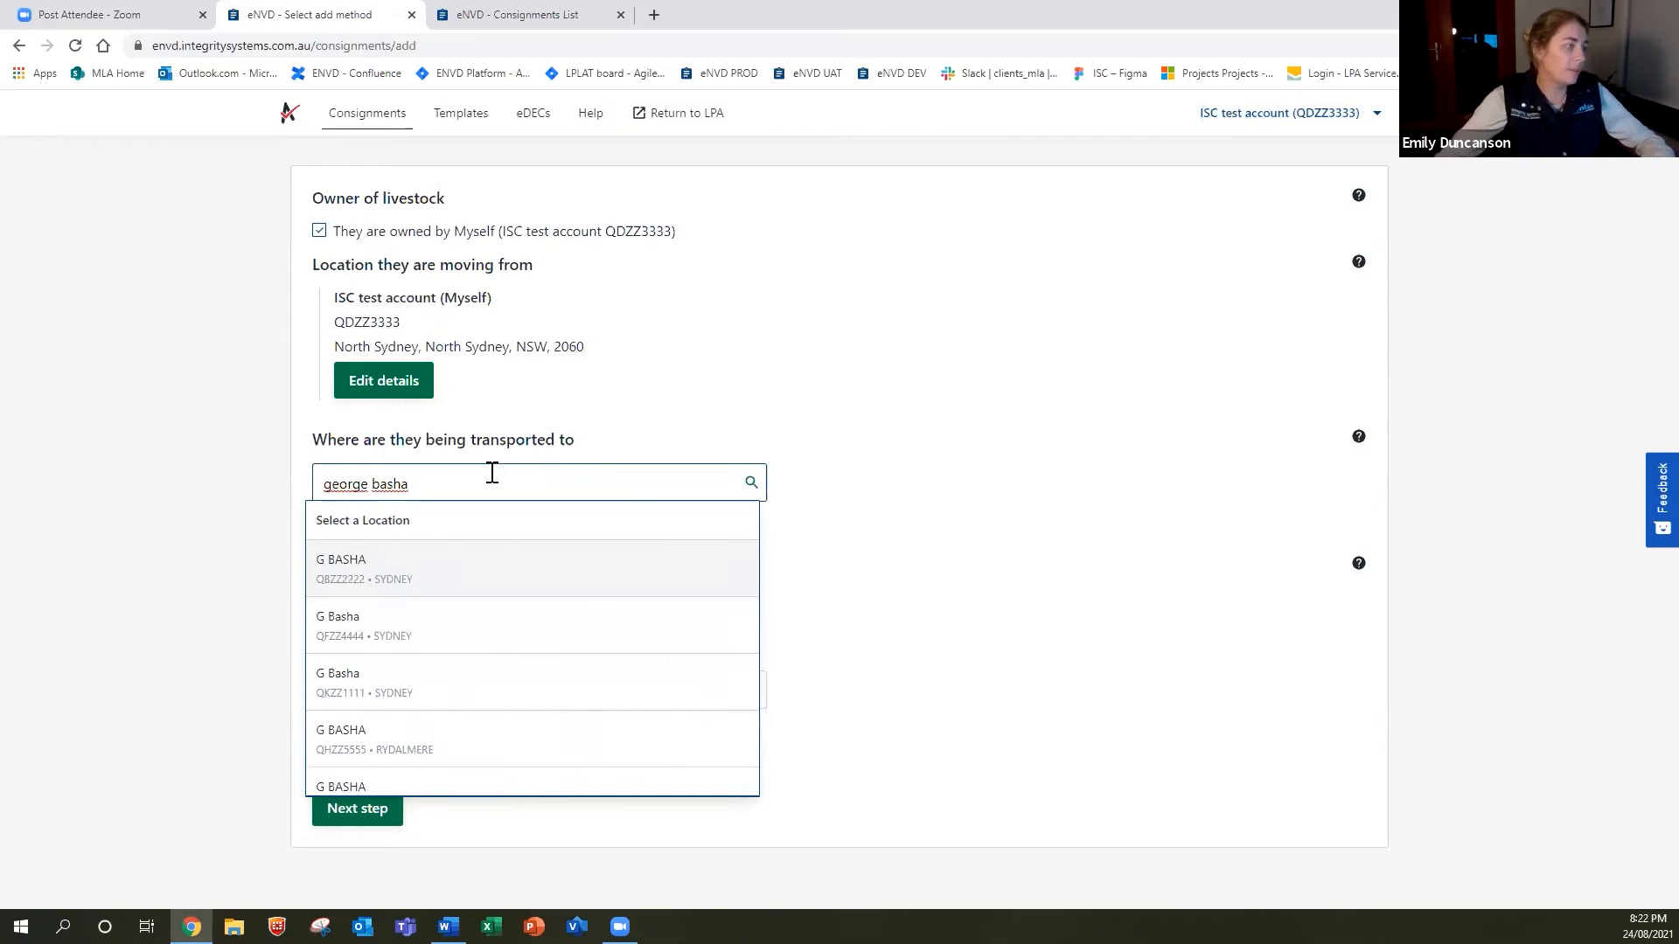
click(422, 572)
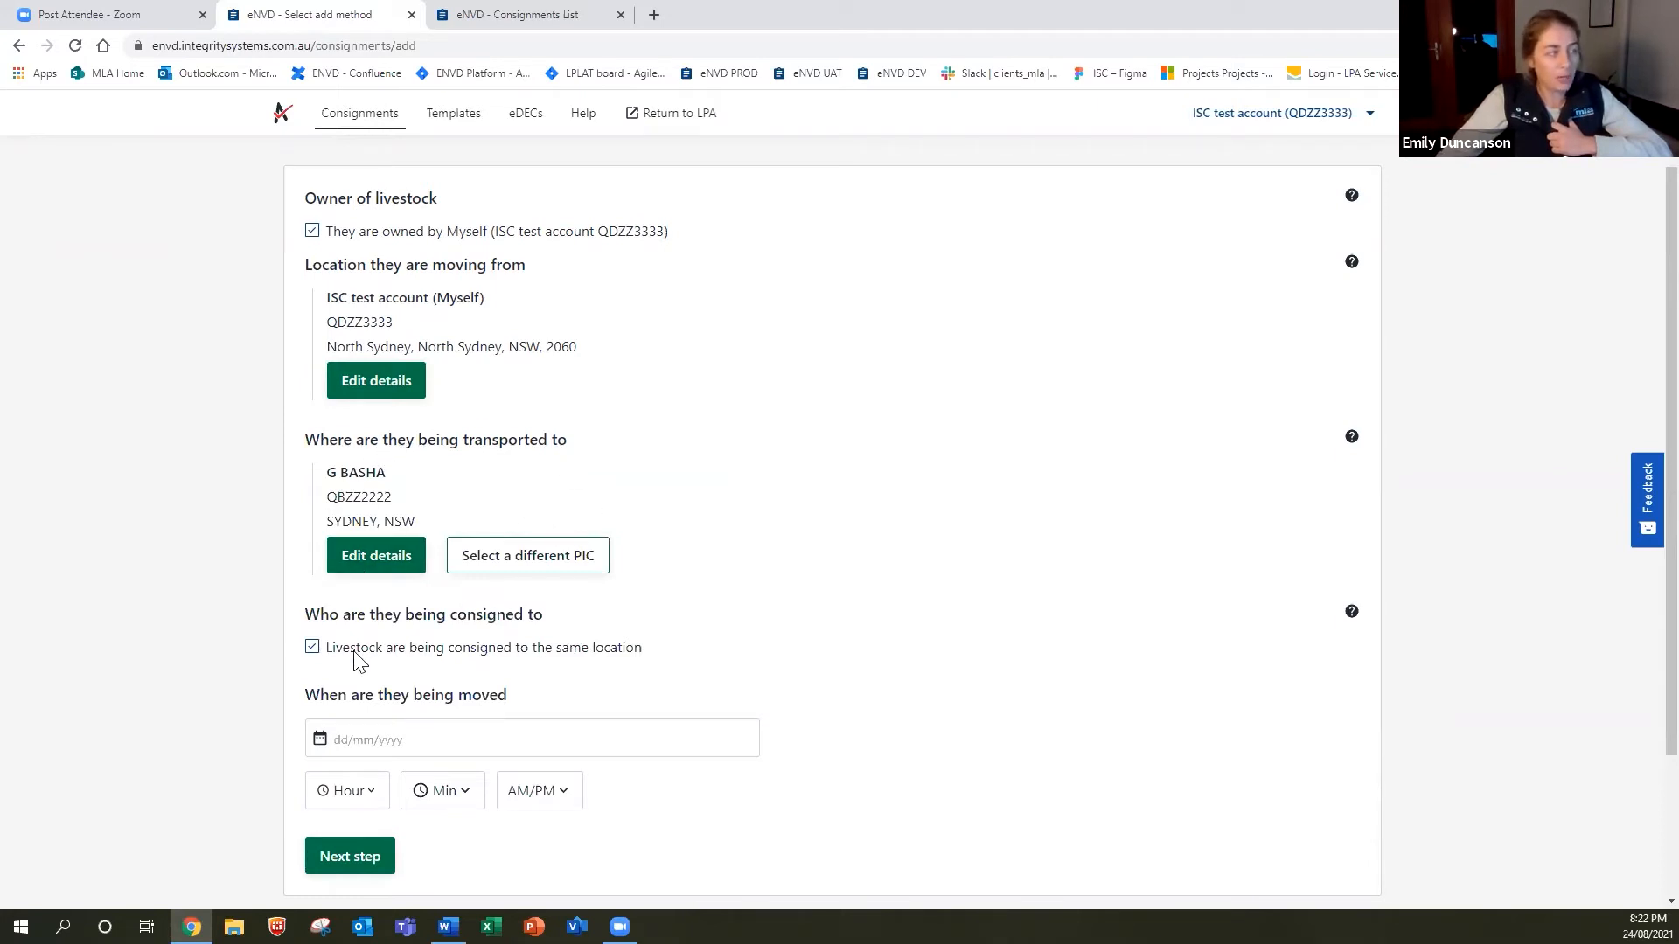
Consign the livestock somewhere other than the destination, with consignee details entered manually.
click(311, 648)
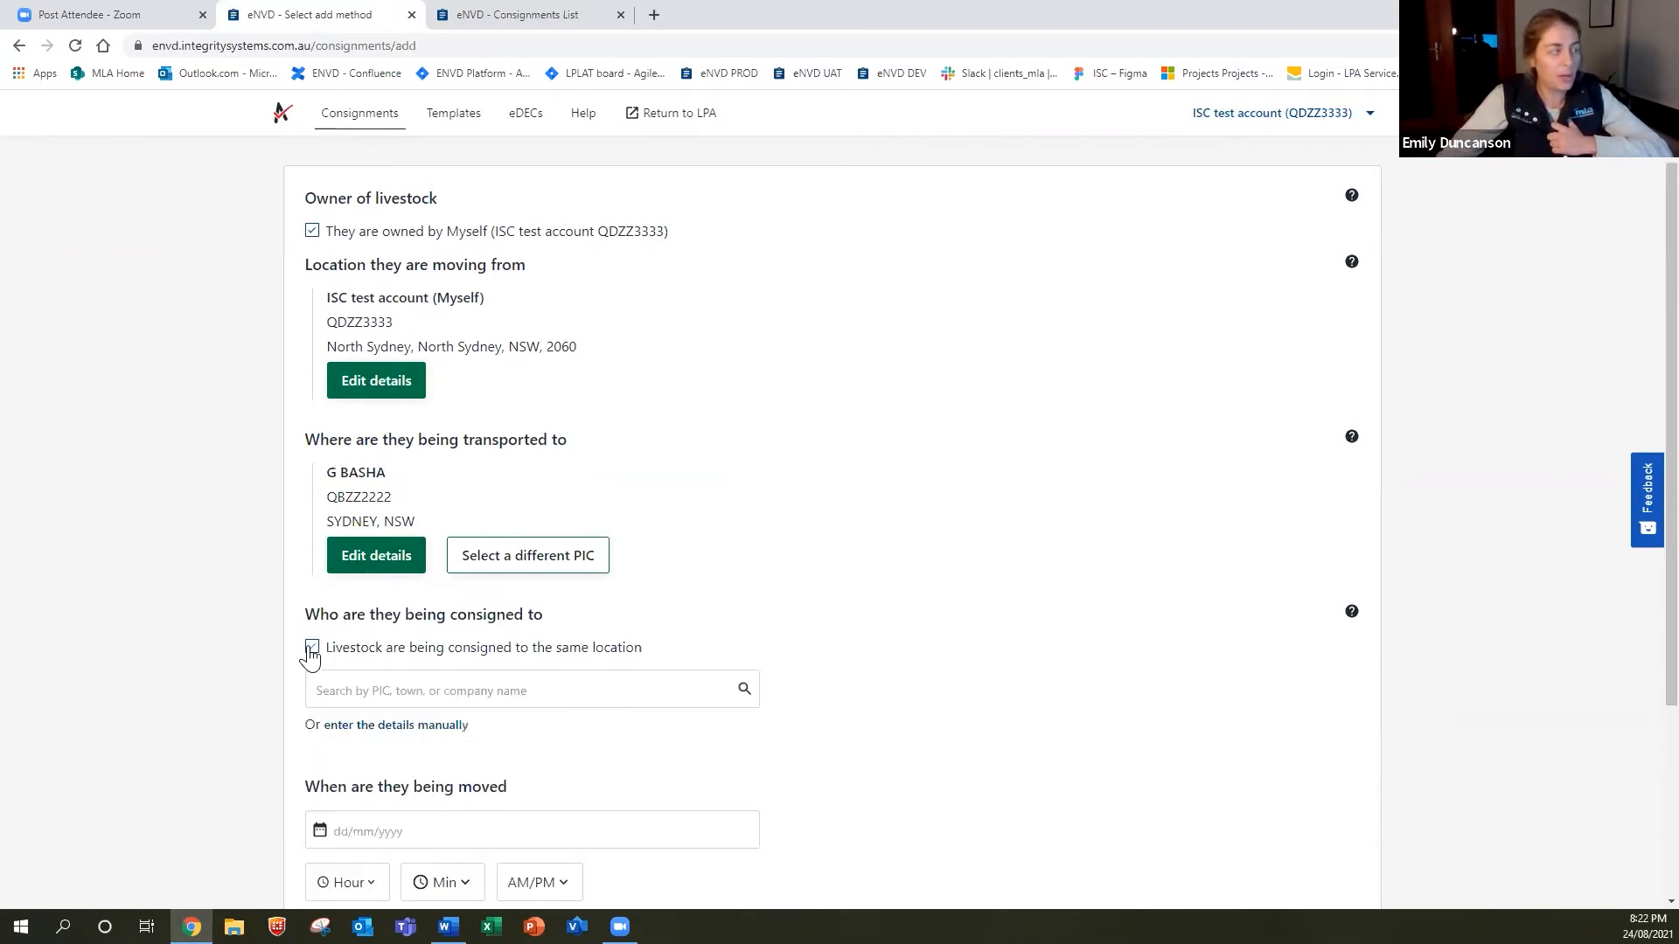
click(496, 692)
click(878, 648)
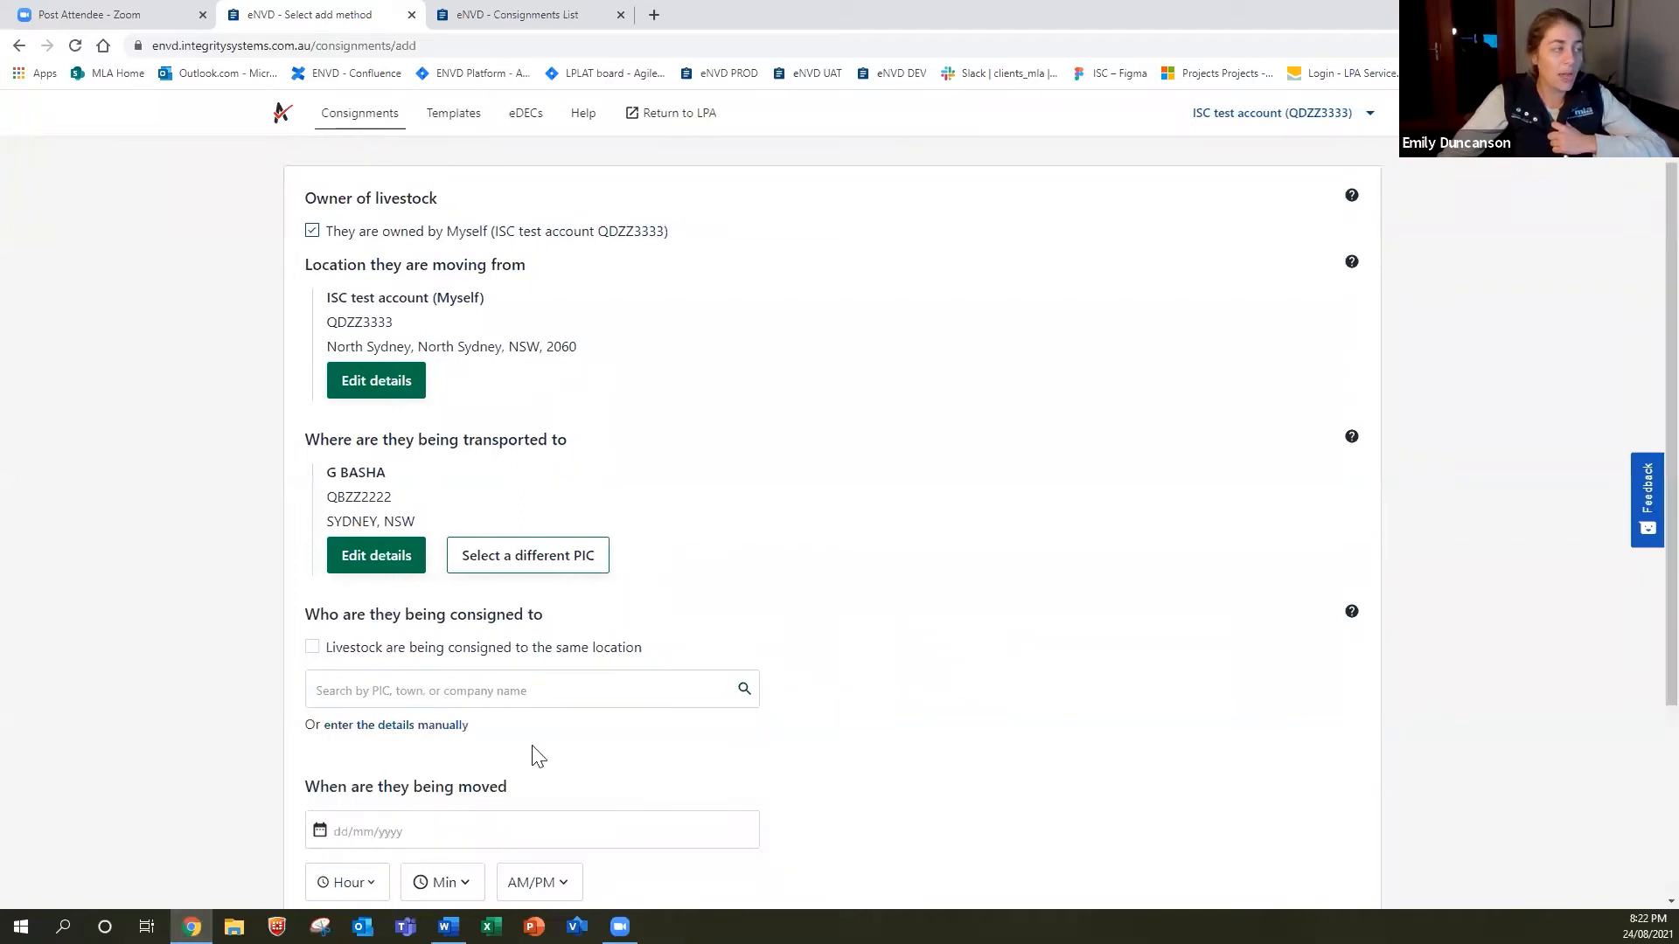
click(443, 728)
scroll(442, 735, down, 3)
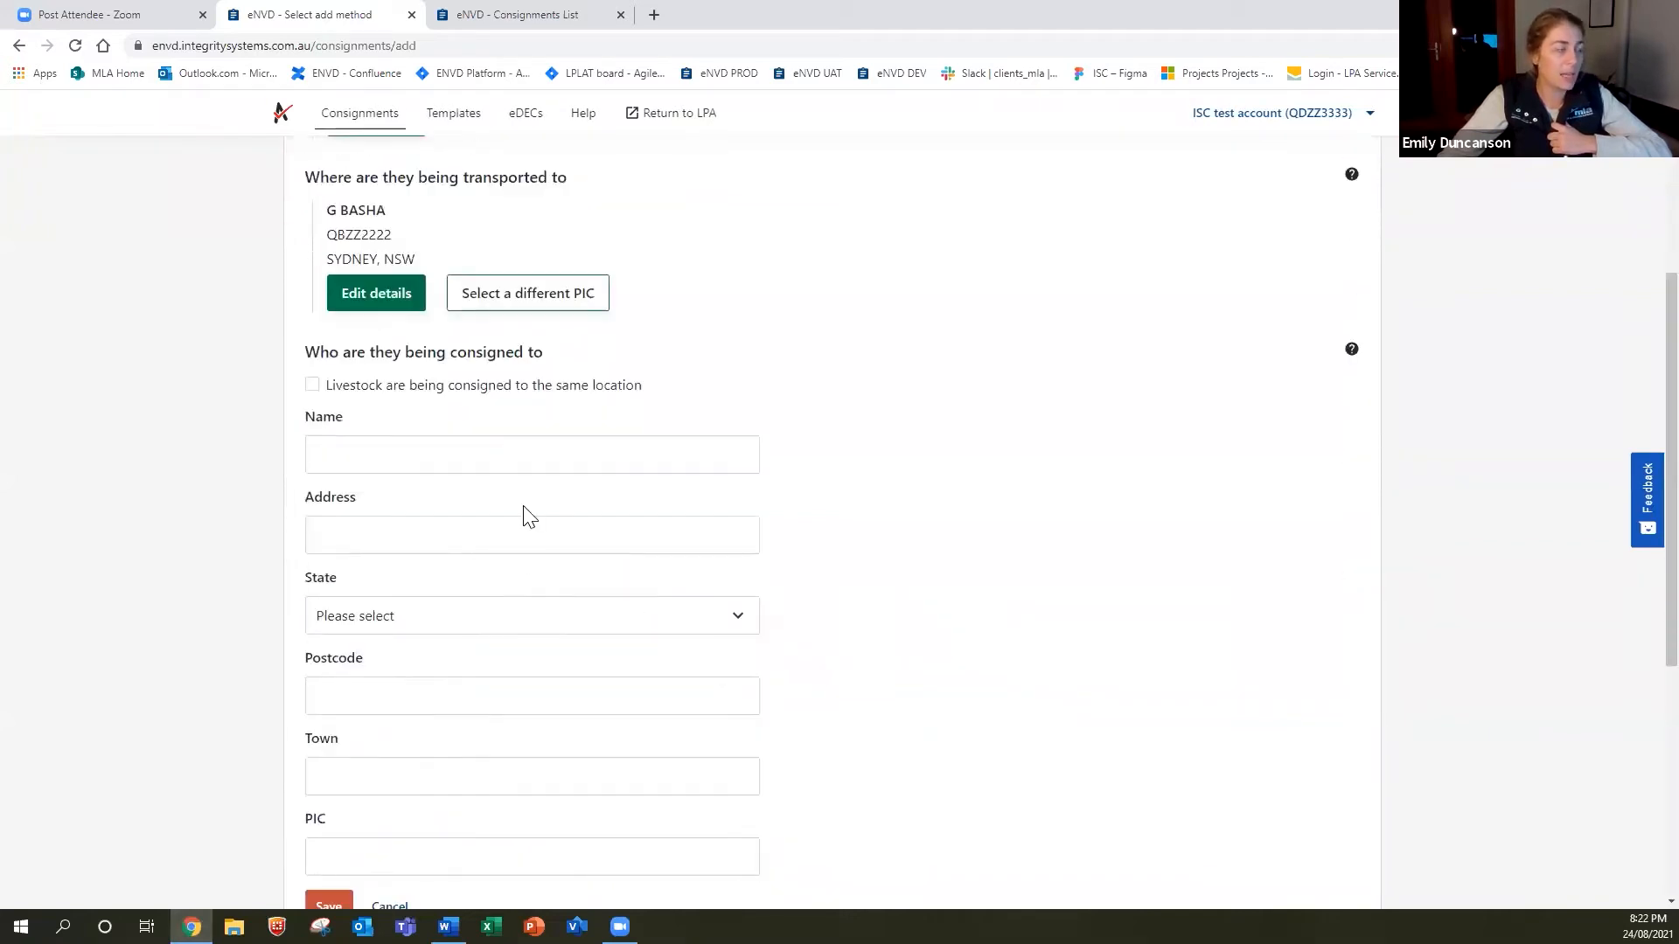
scroll(382, 463, down, 2)
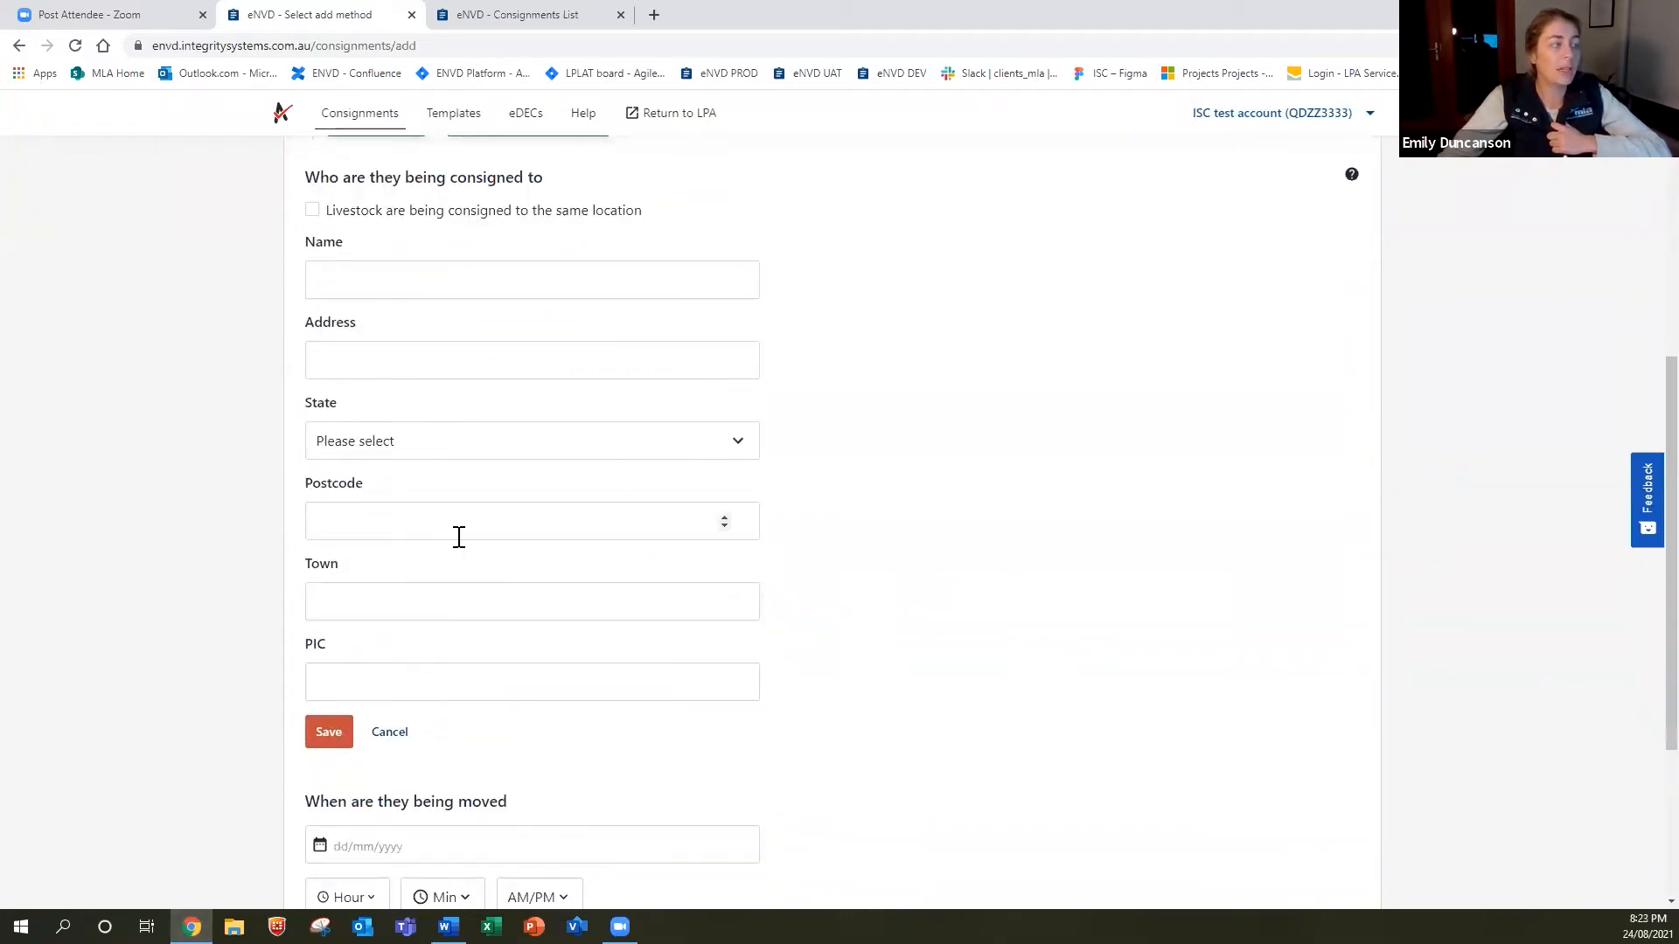
Enter the consignee name Agent and the address ABC Street.
click(410, 282)
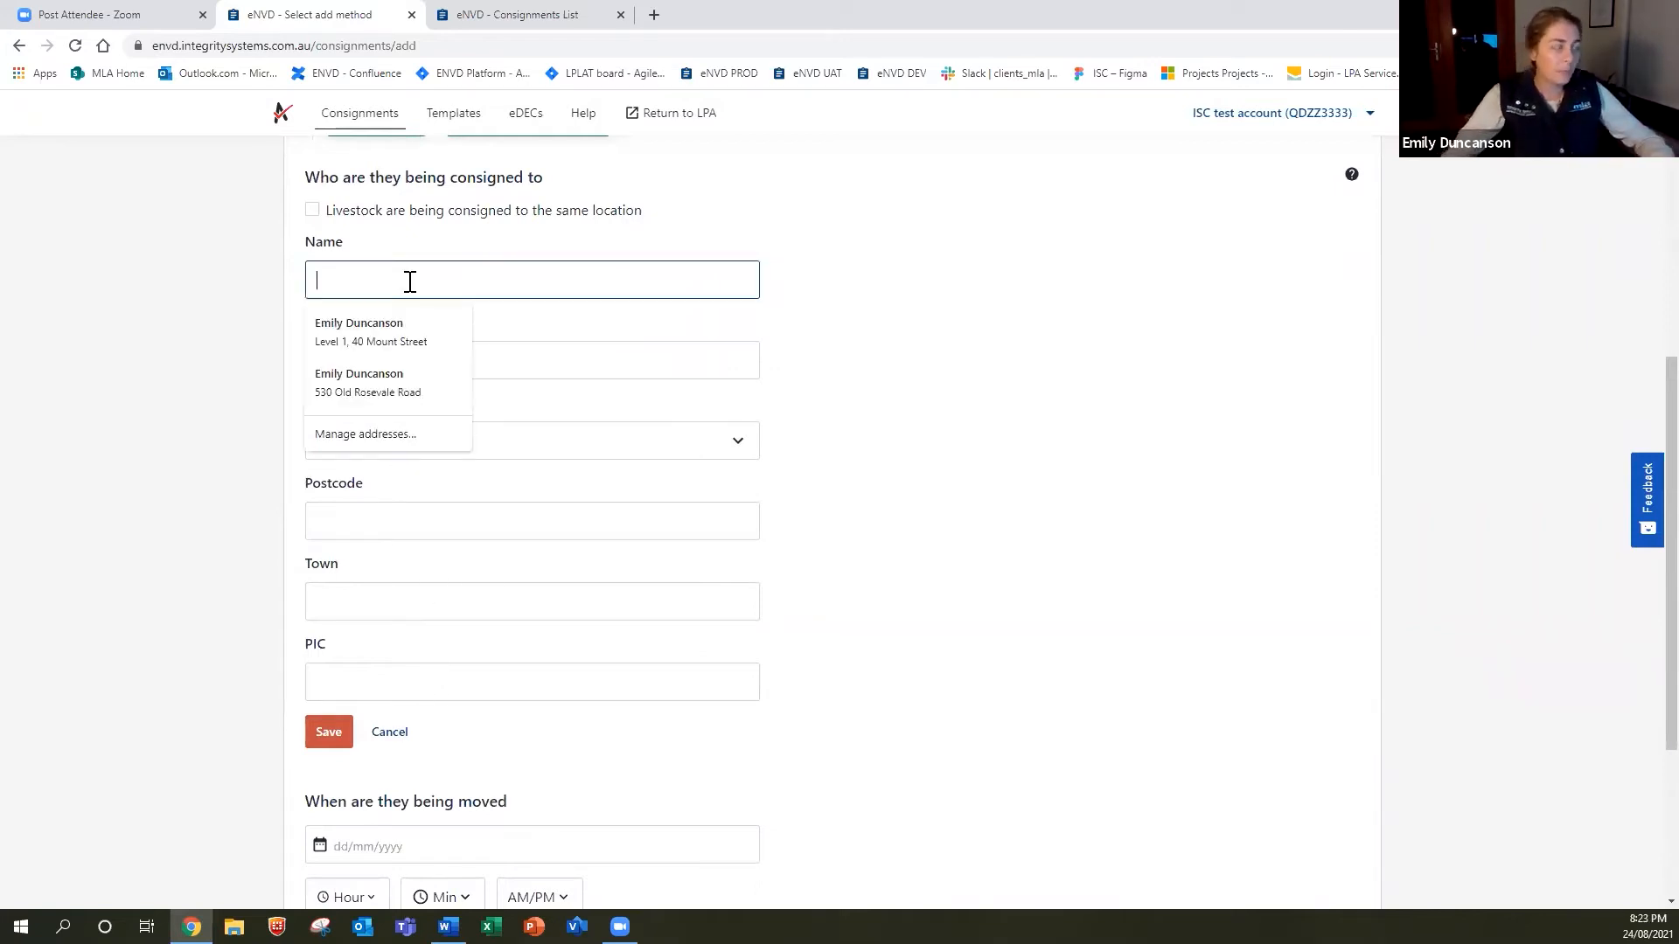
text(Agent)
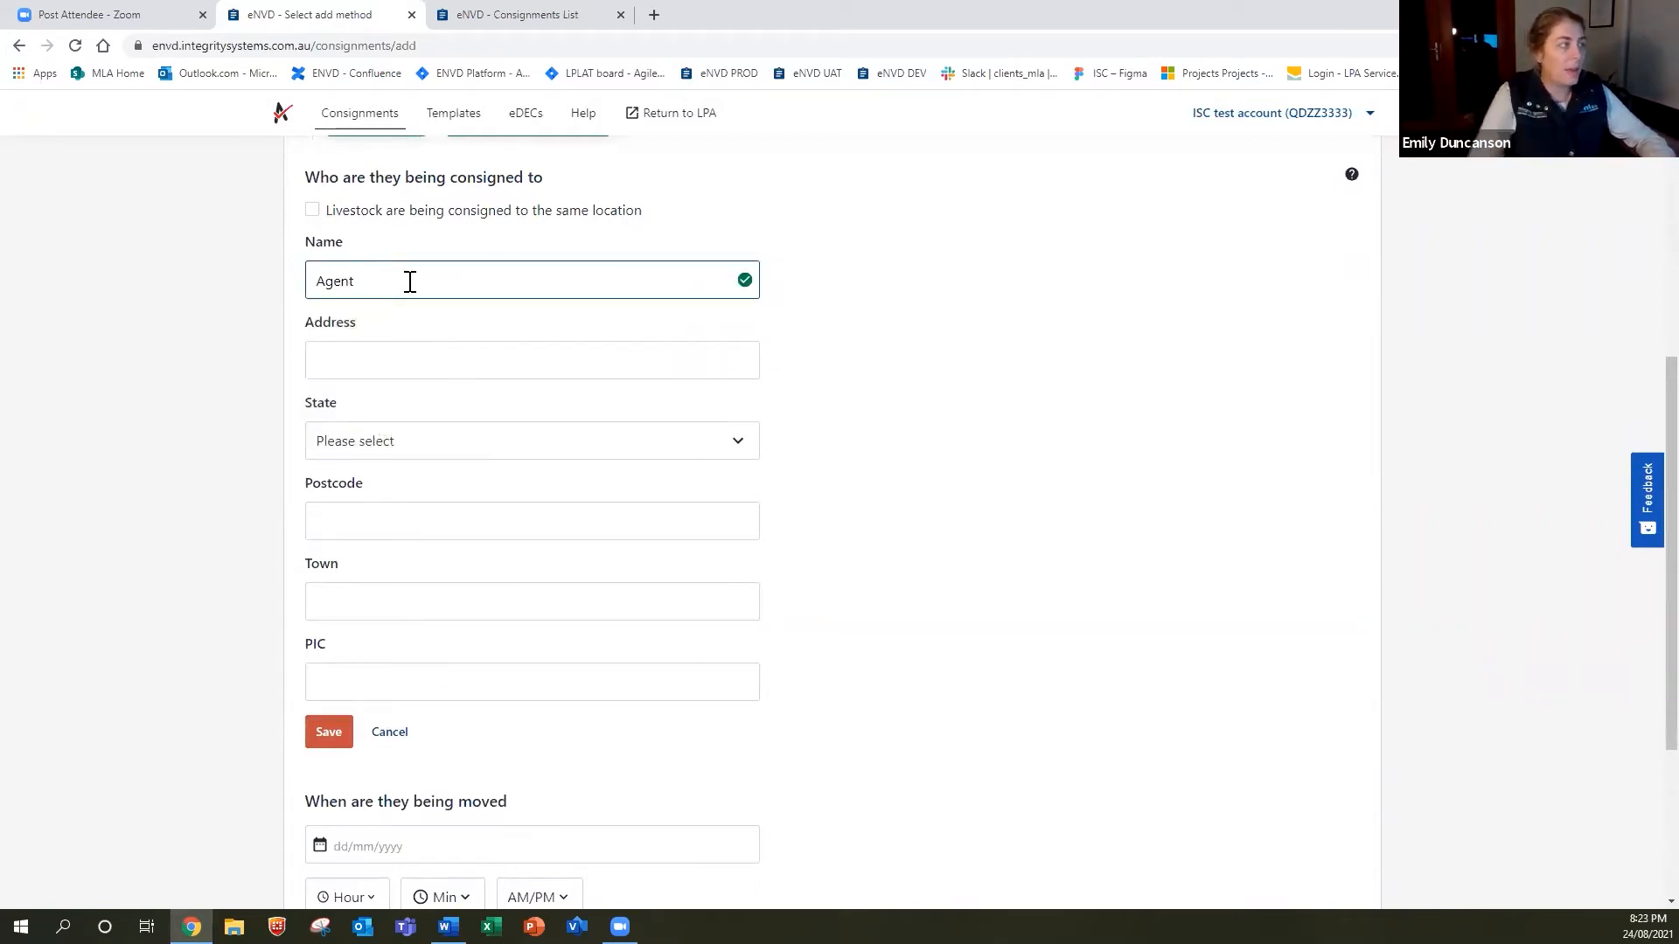
click(491, 368)
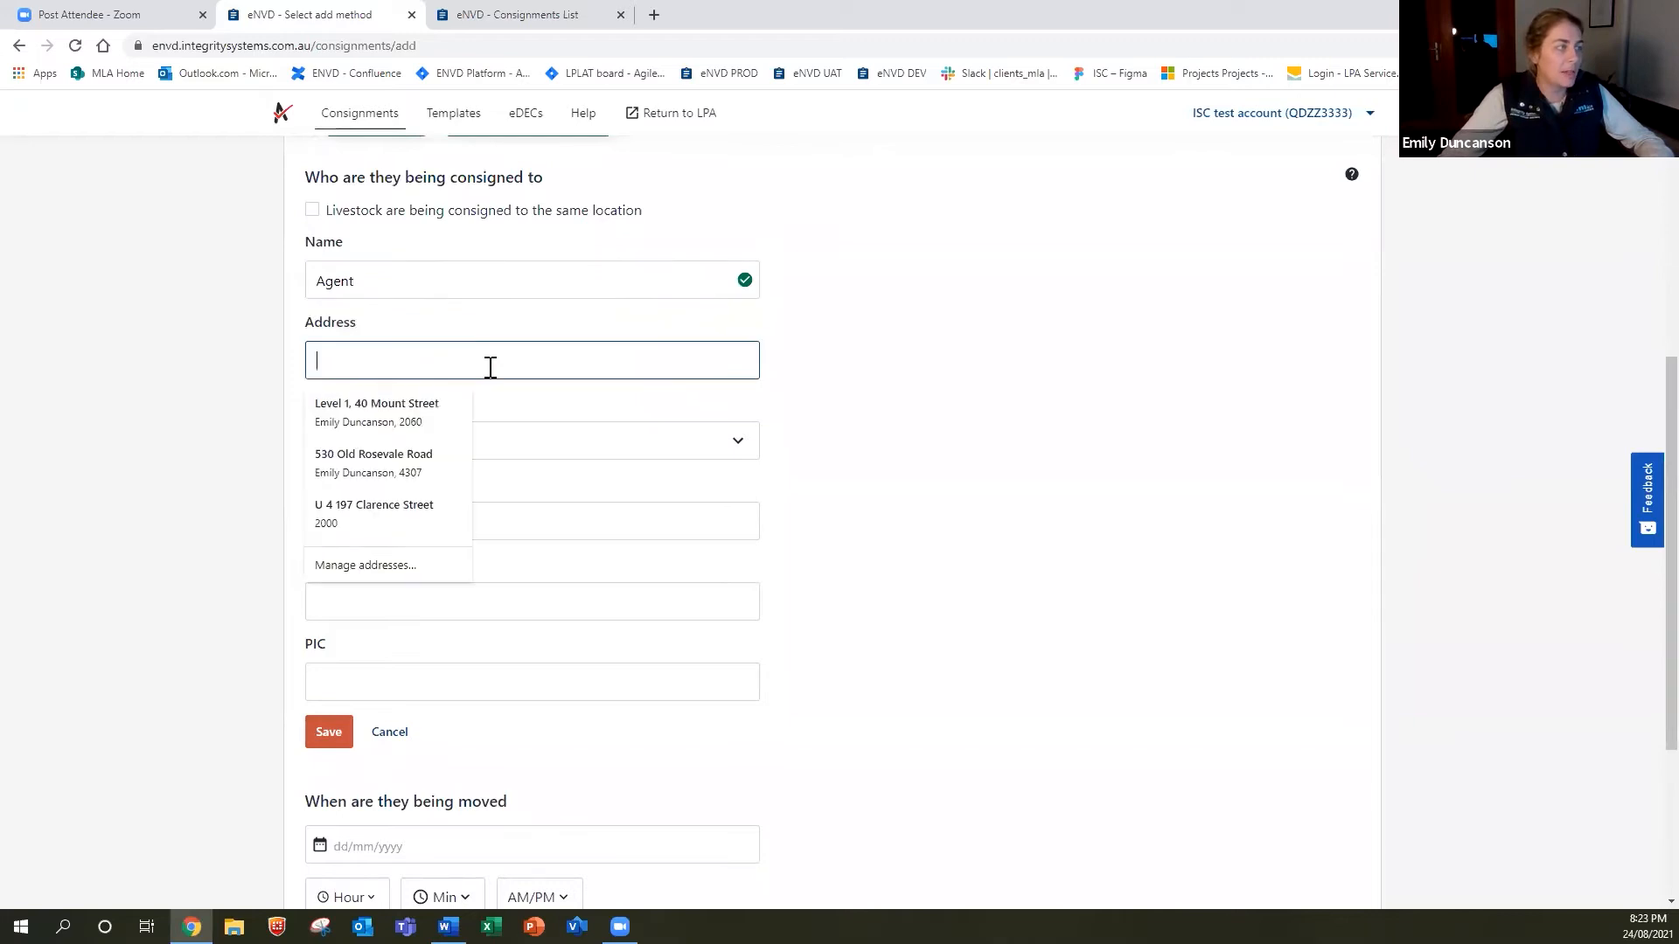
click(1042, 366)
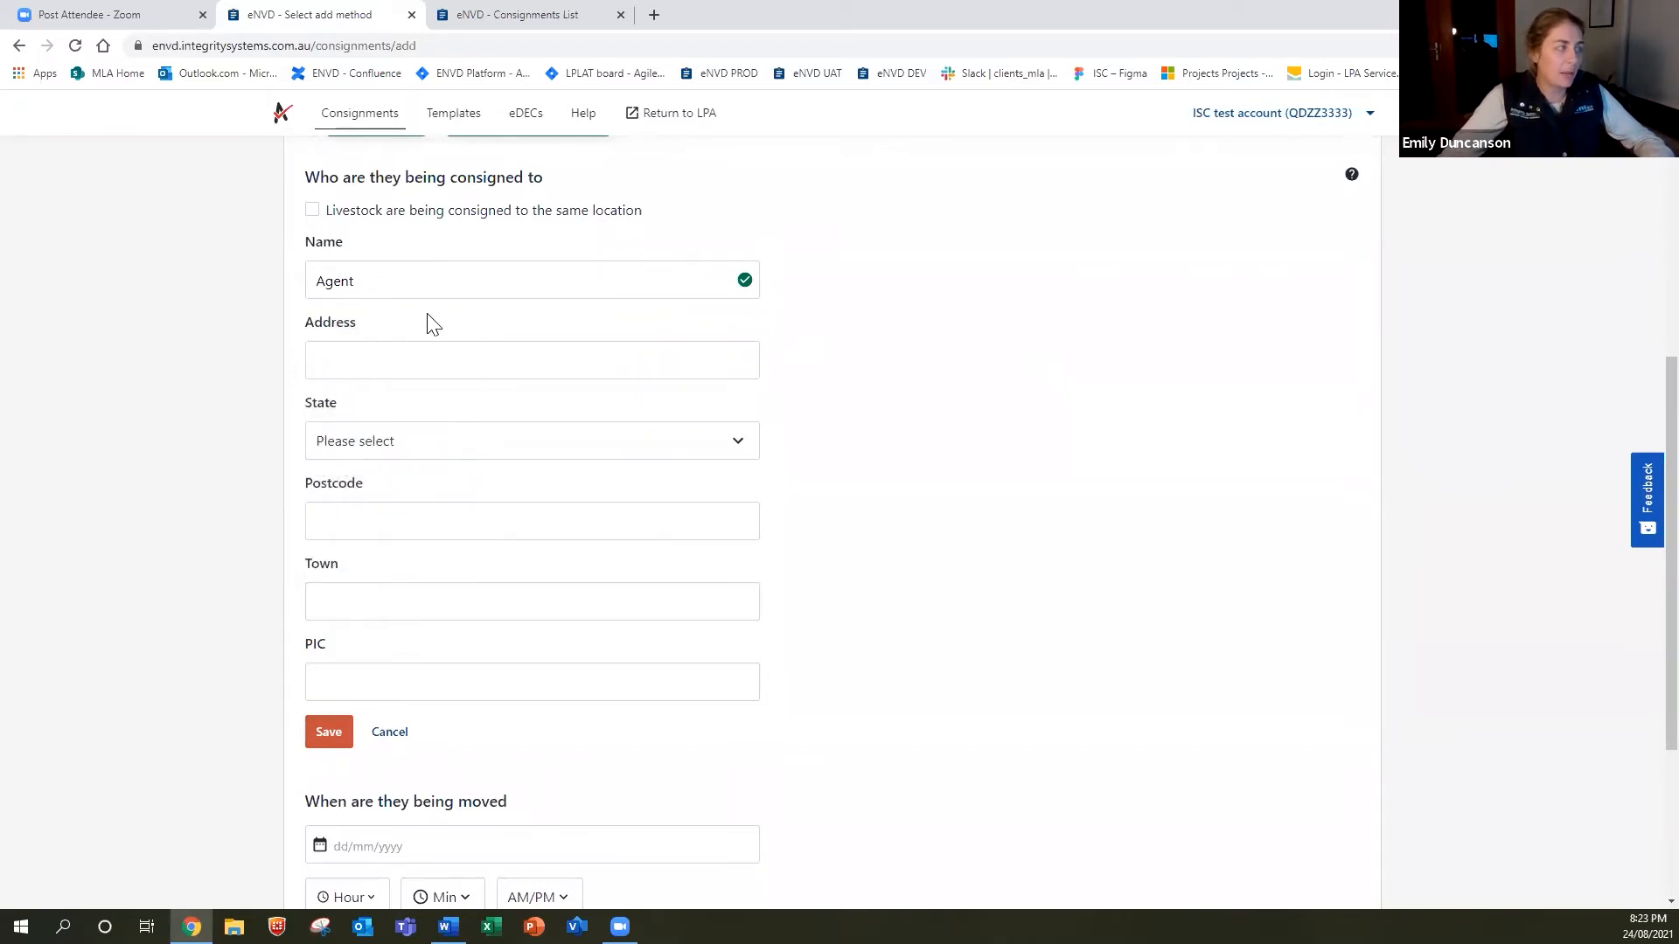
click(432, 360)
text(A)
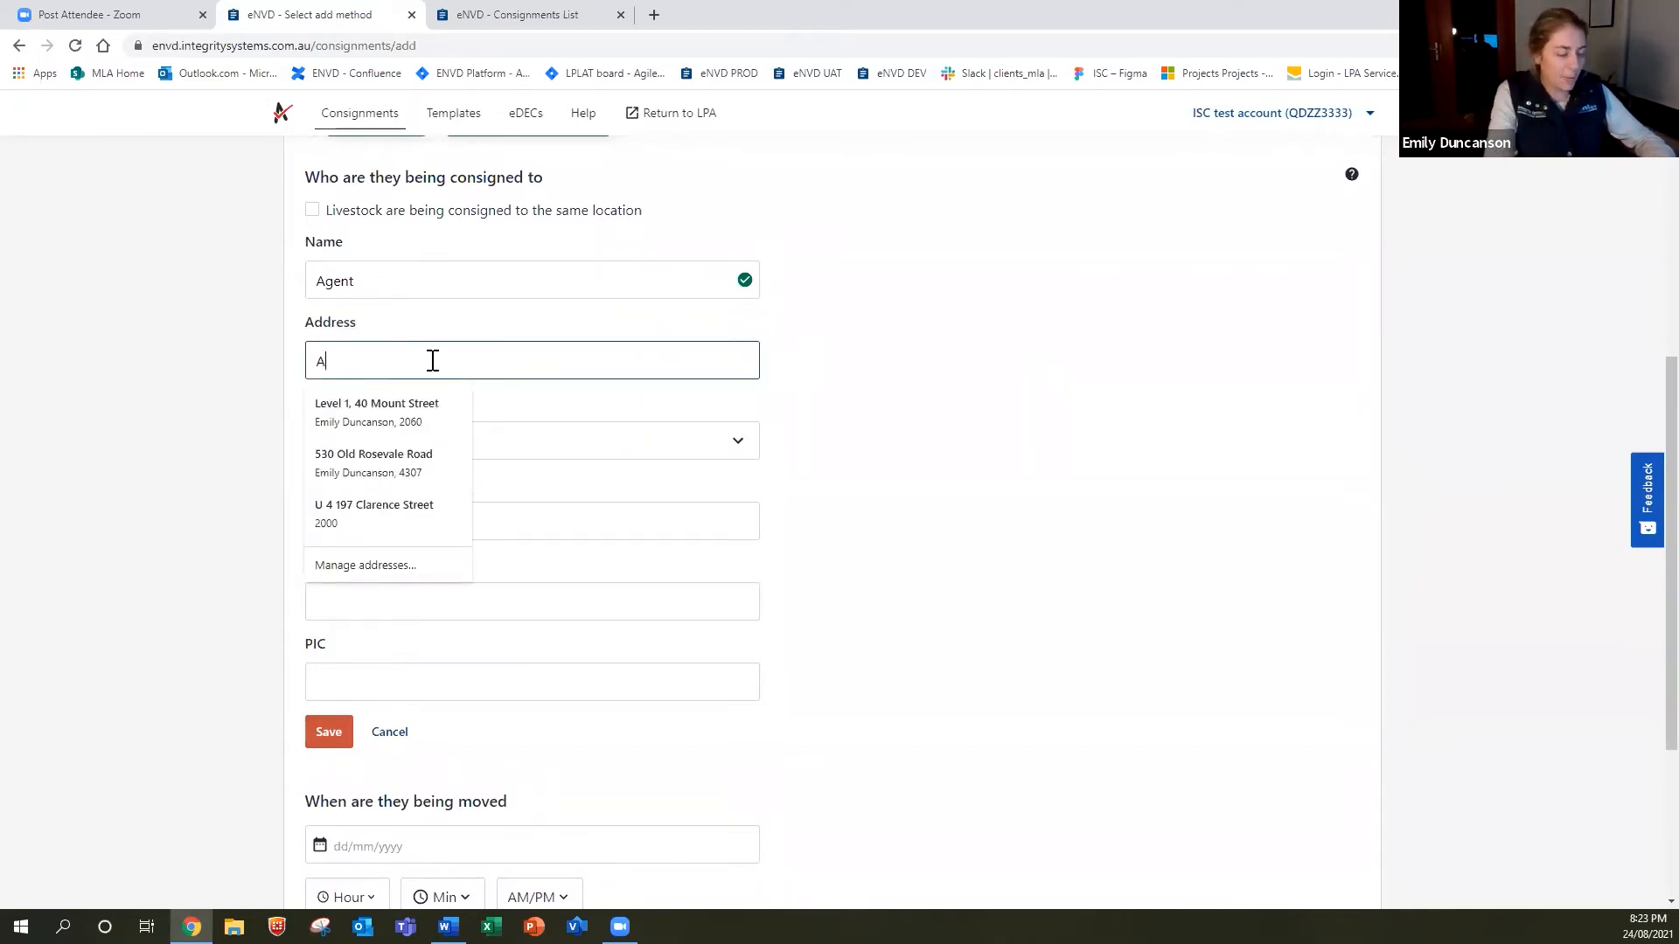
text(BC Steet)
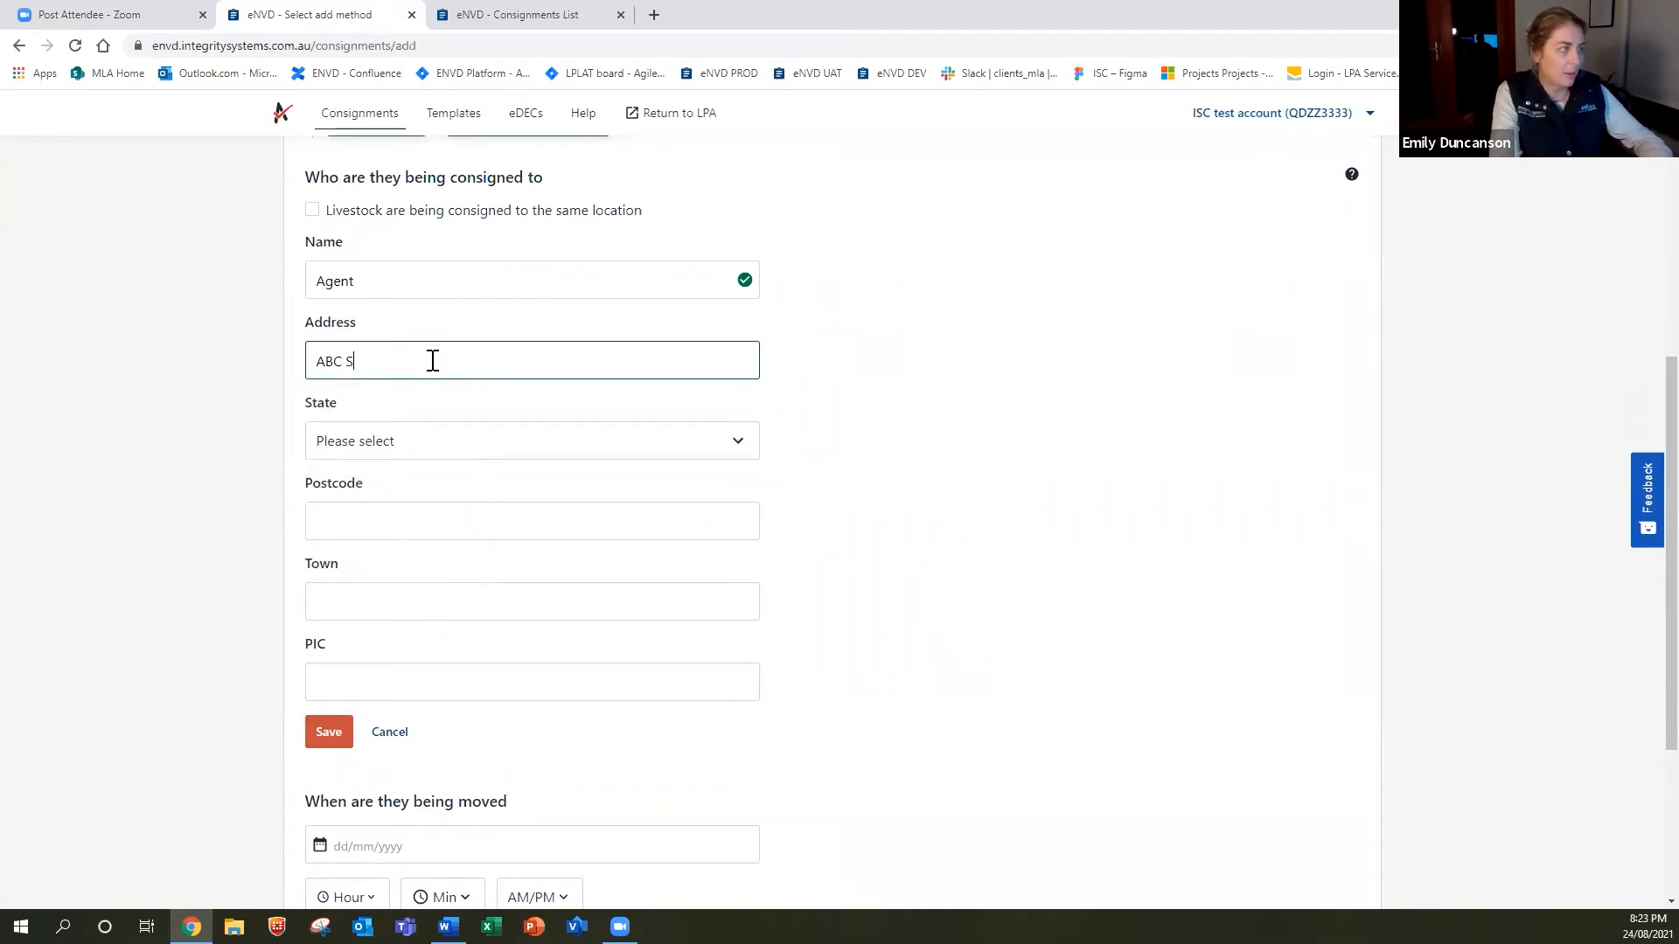
key(BackSpace)
key(BackSpace)
text(reet)
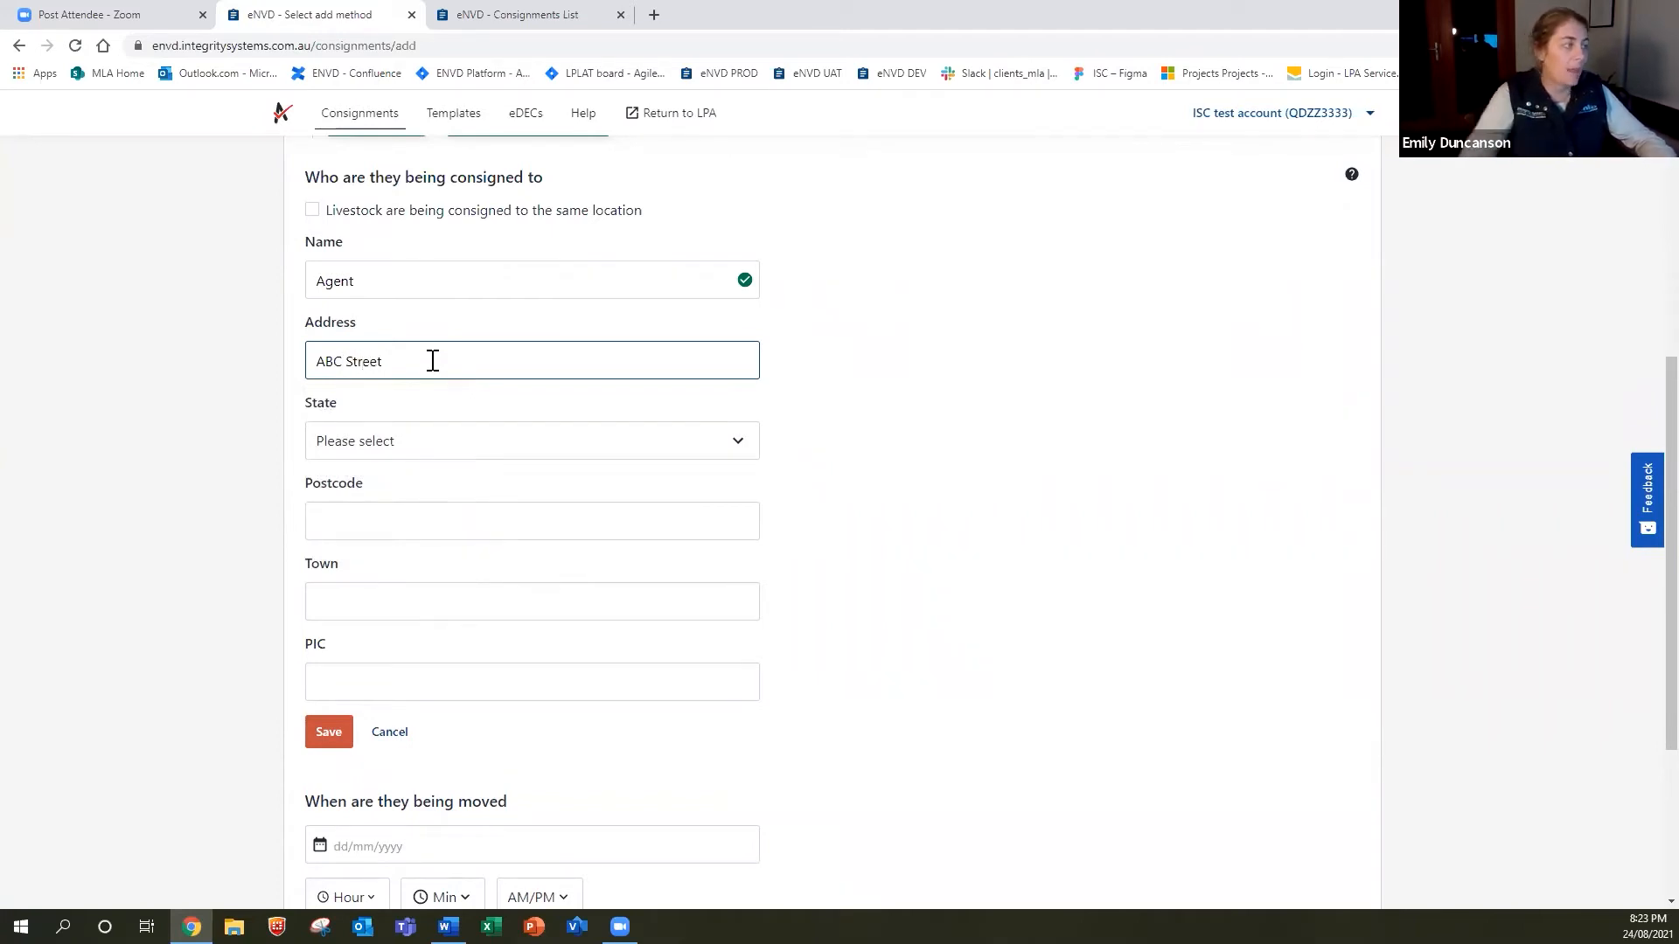
Set the consignee state to QLD and postcode to 4000, then save the details.
click(472, 443)
click(418, 609)
click(417, 517)
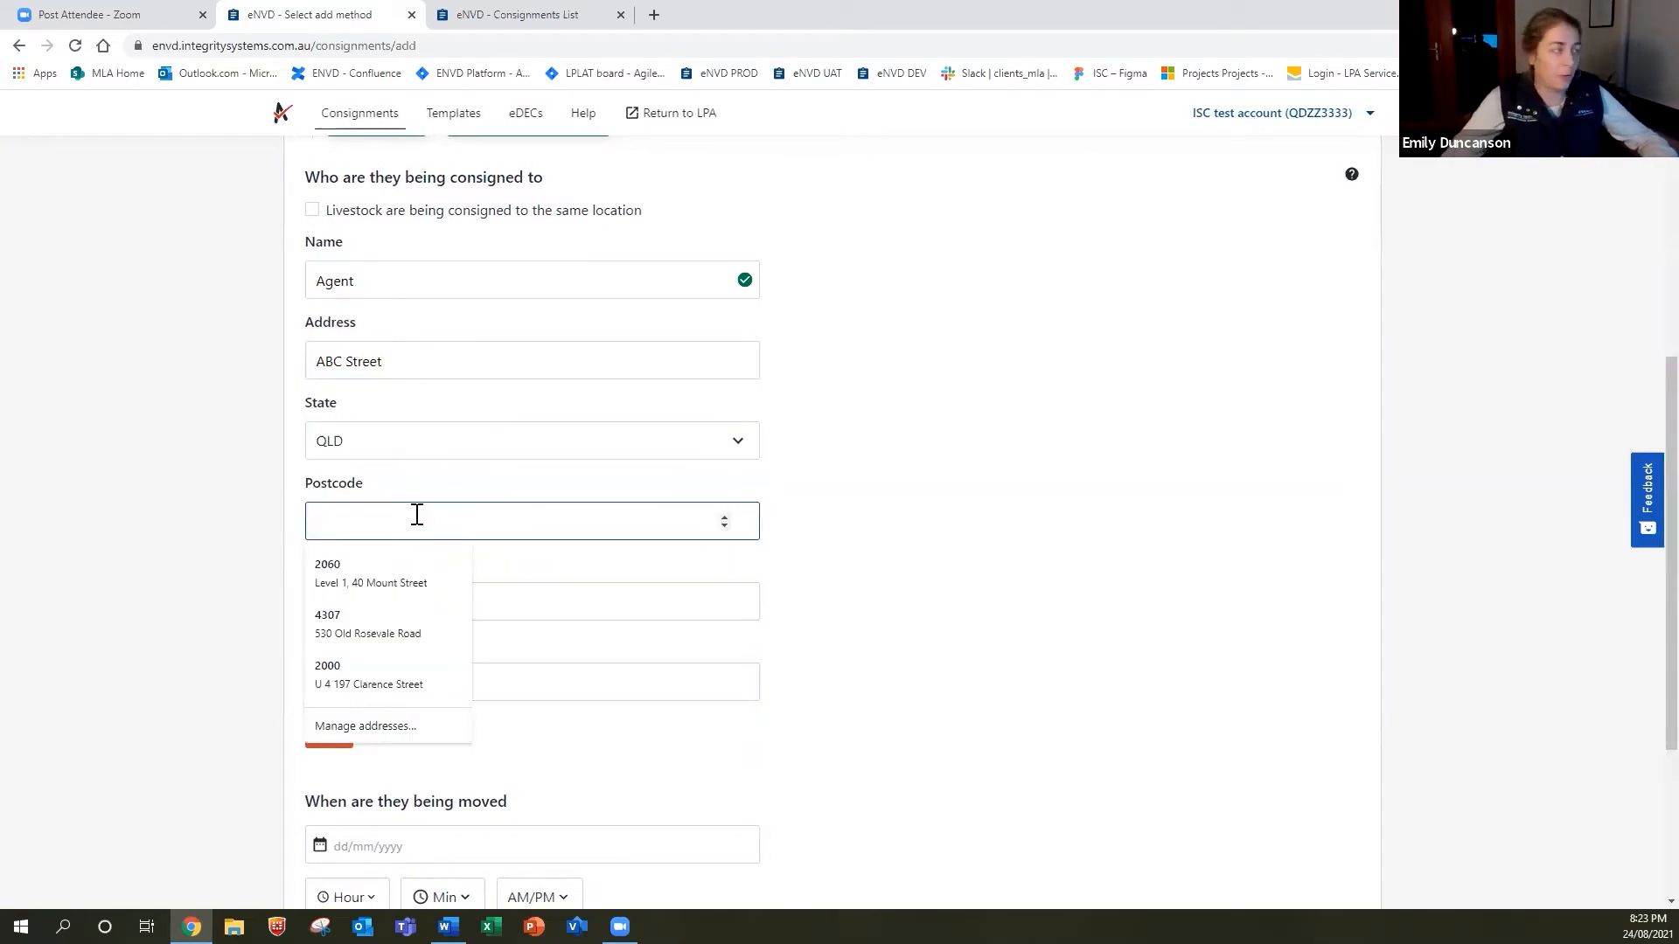
text(4000)
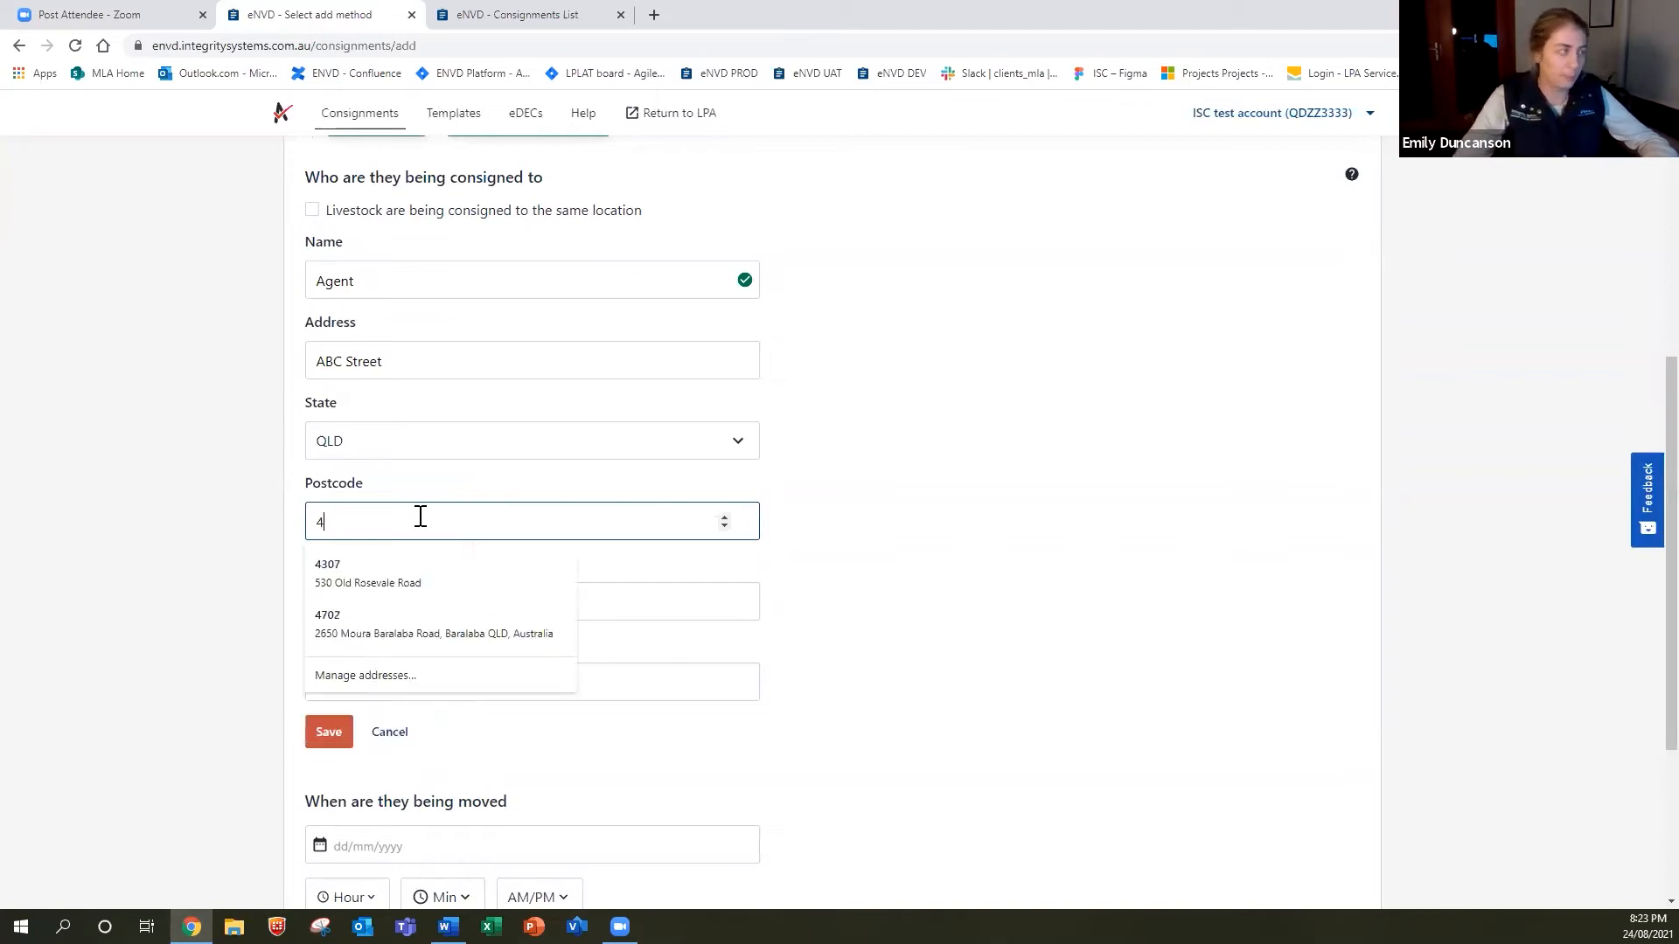
click(447, 752)
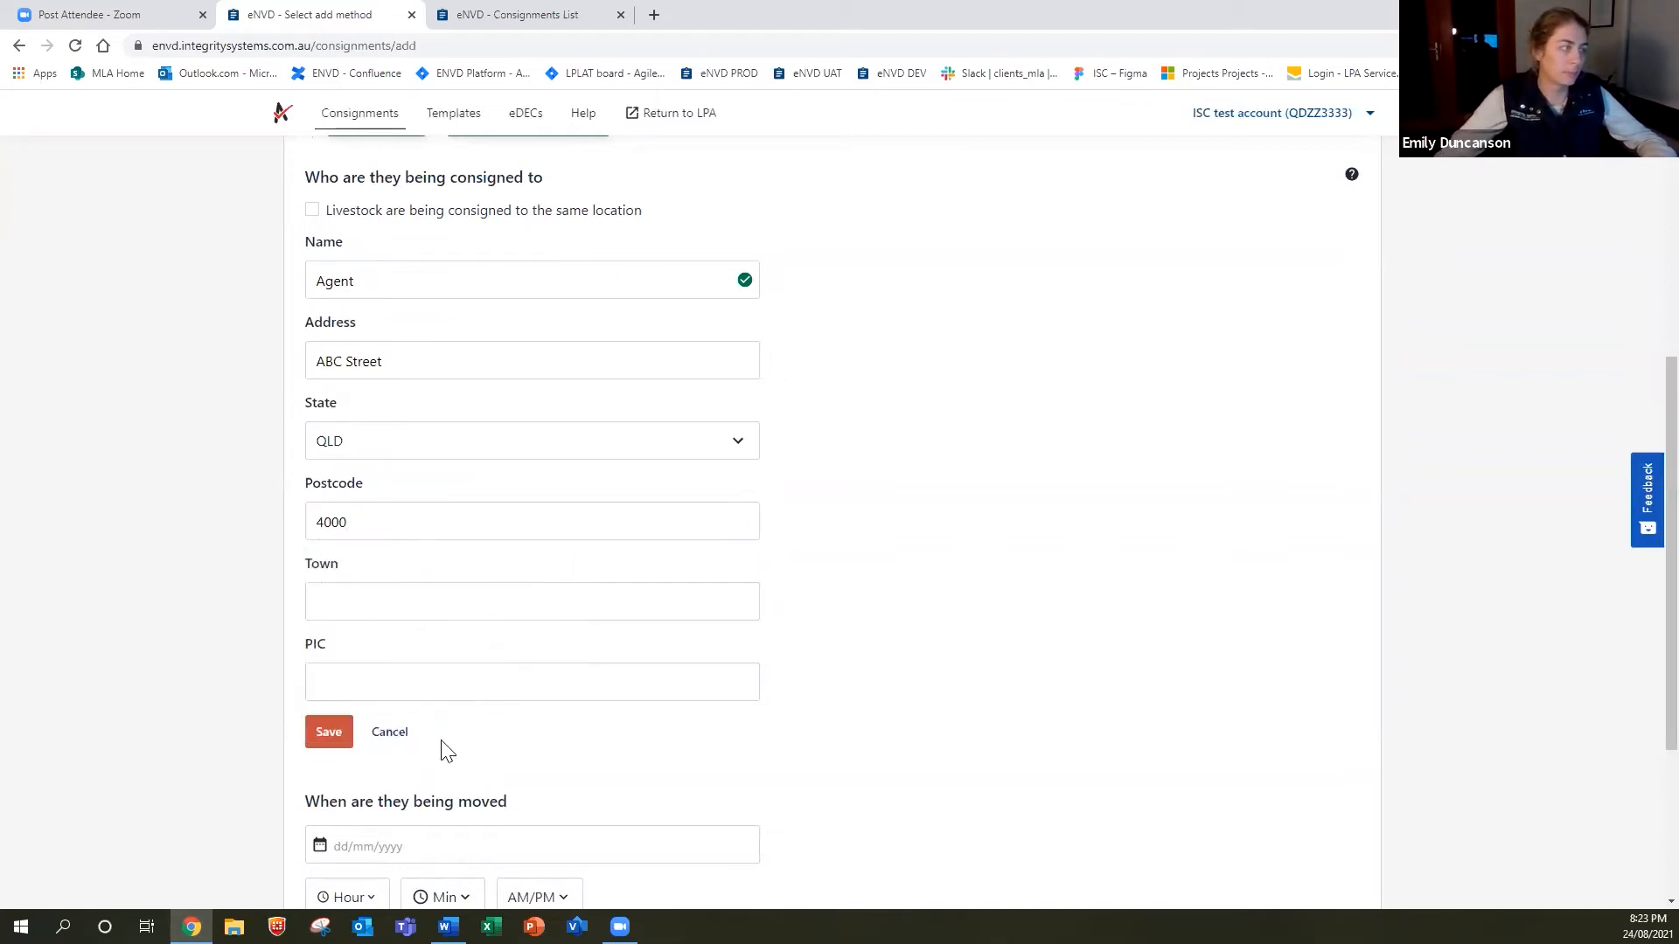
click(329, 735)
Set the movement date to 24/08/2021.
scroll(987, 479, up, 3)
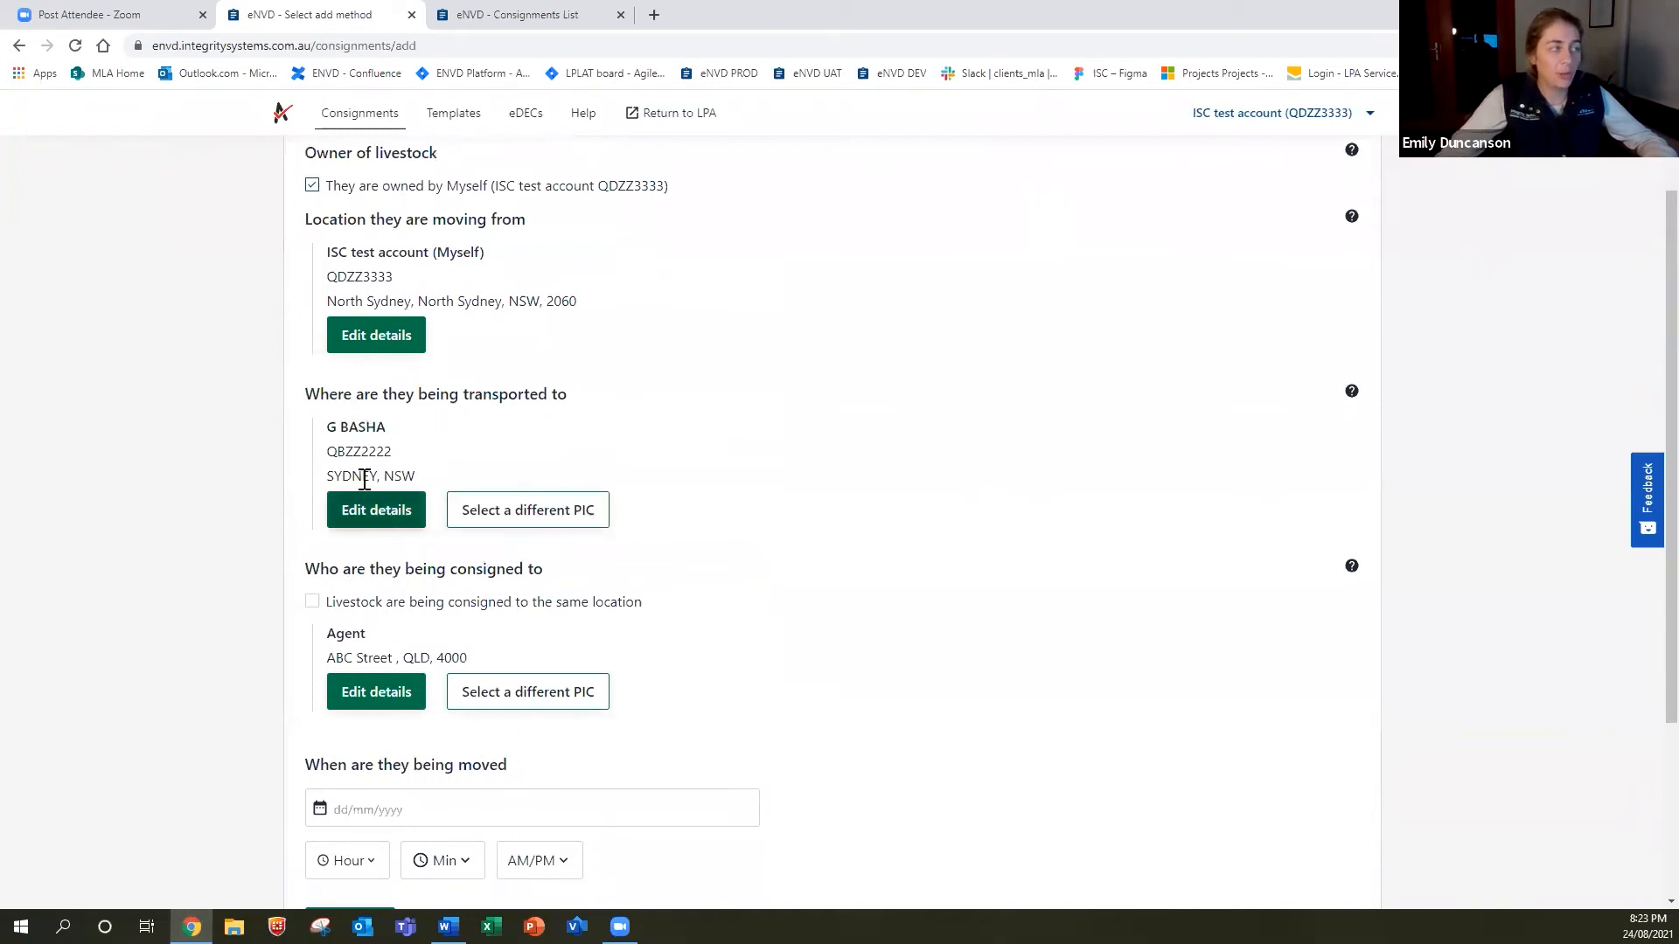
scroll(486, 470, down, 1)
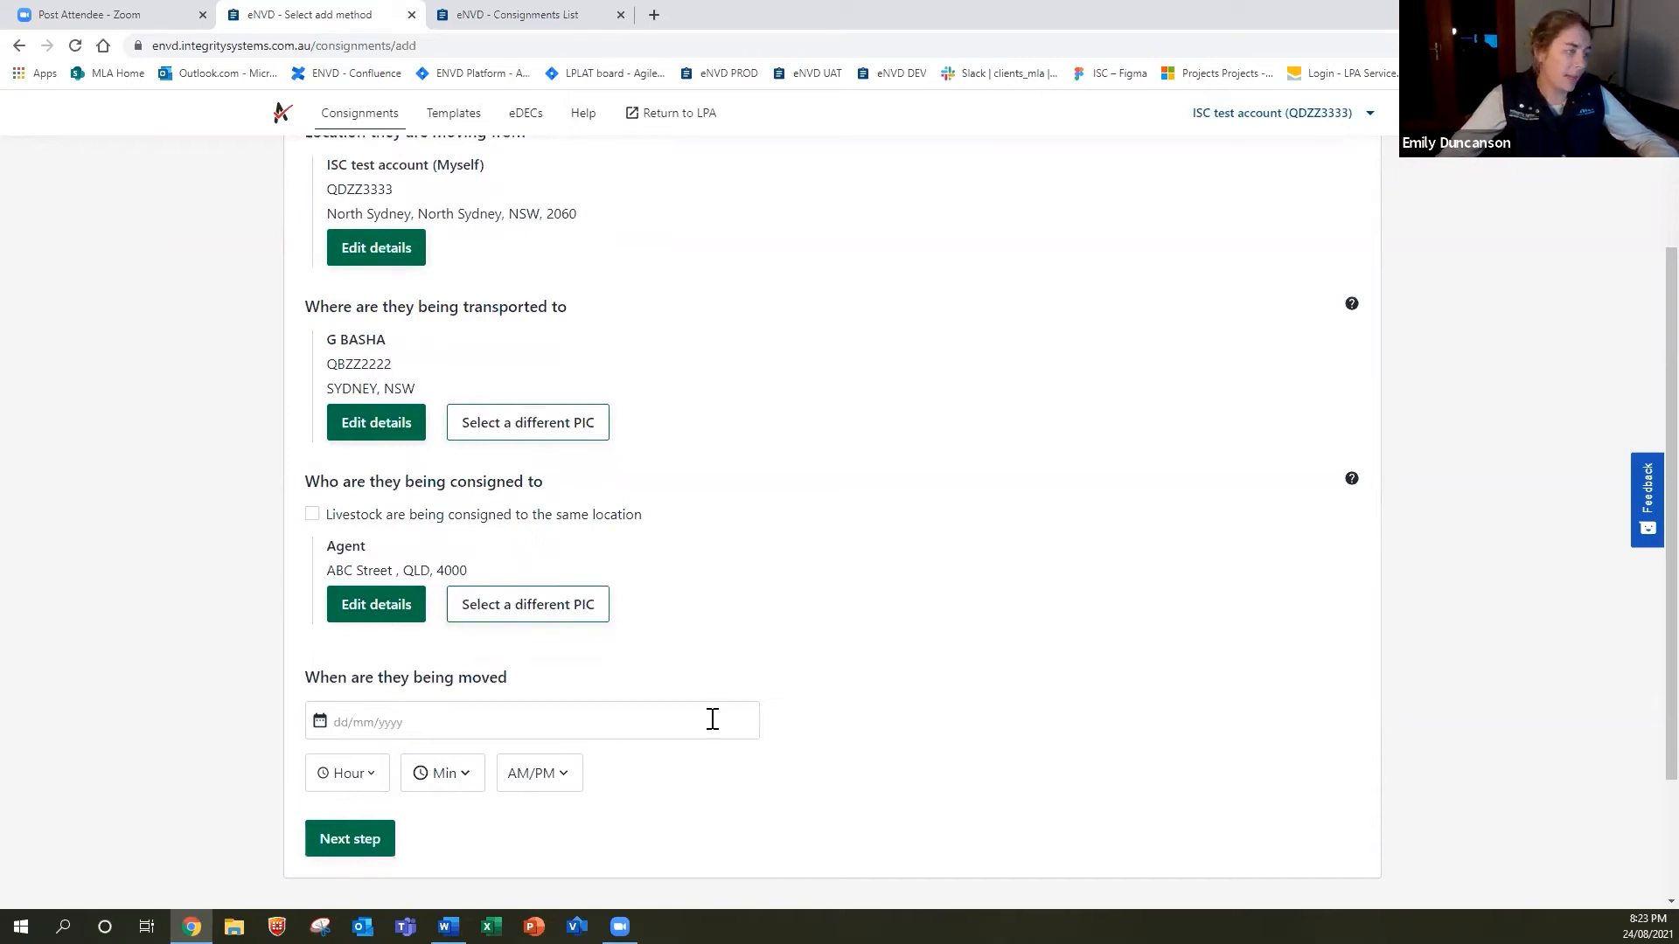
click(394, 722)
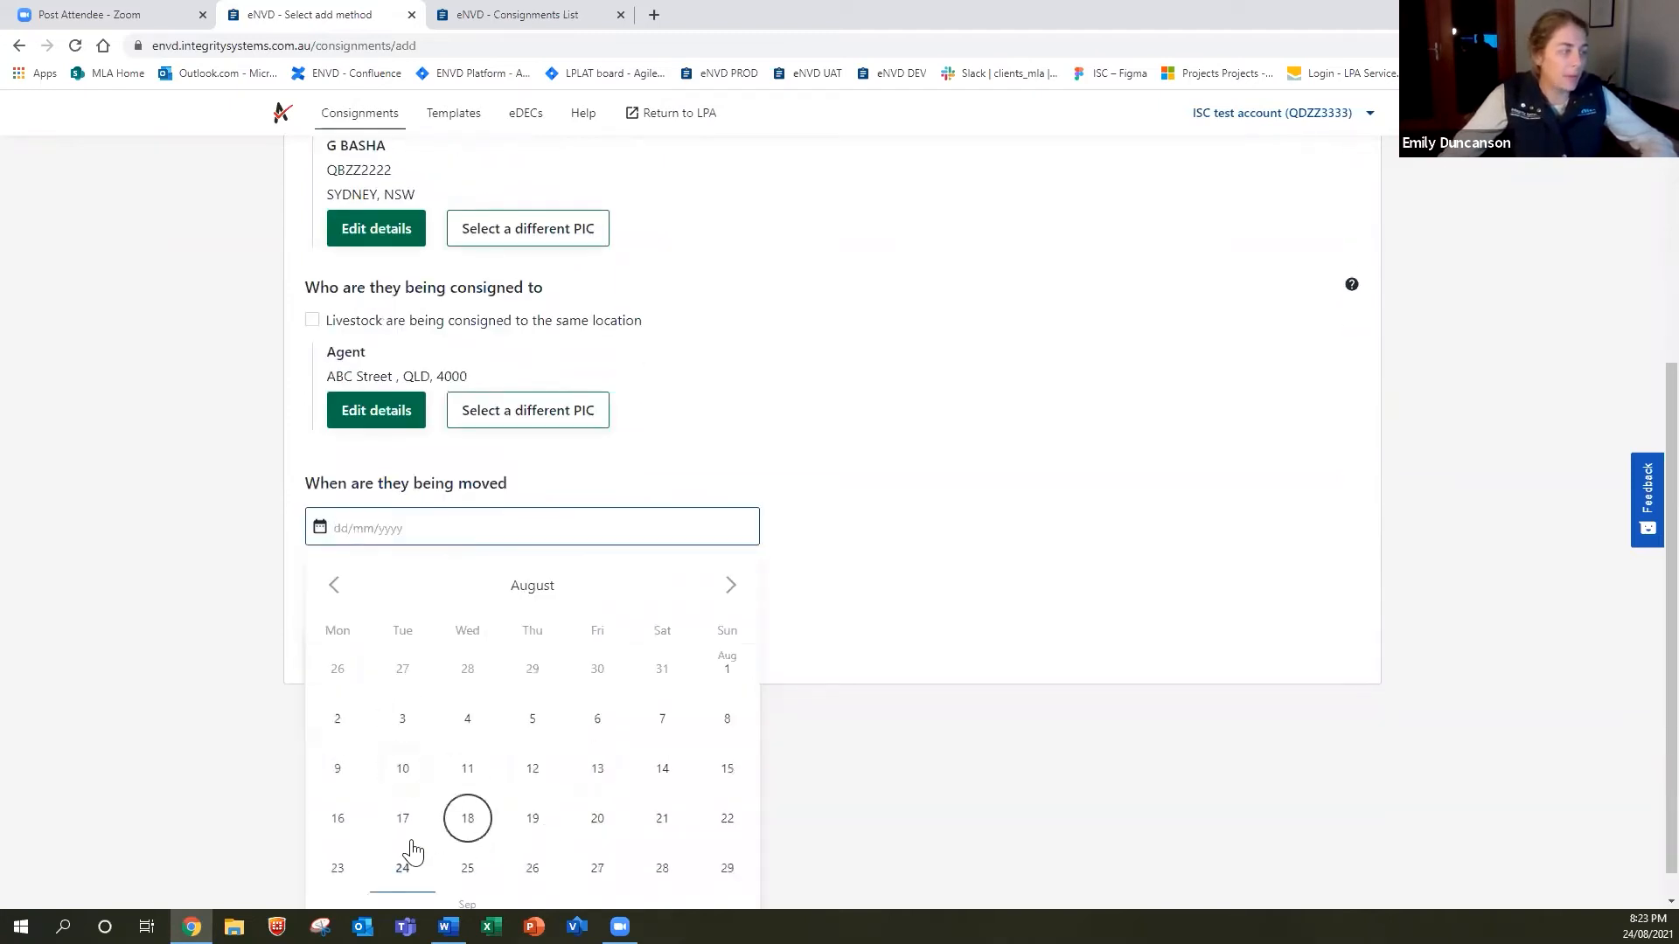
click(404, 868)
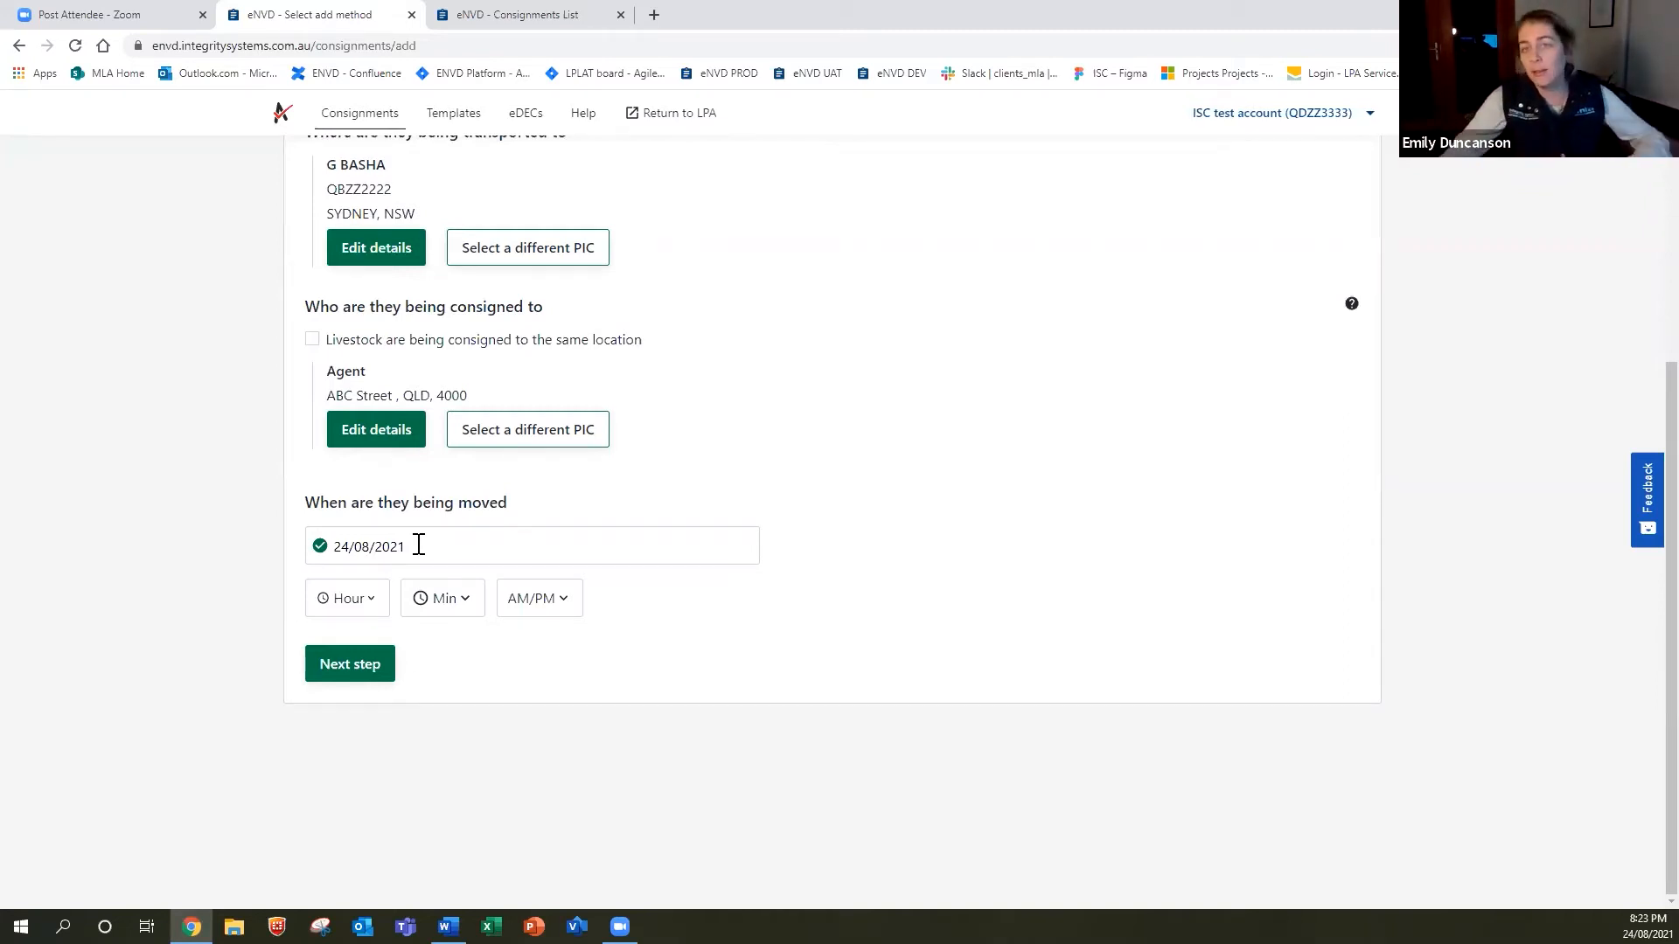
Set the movement time to 08 PM and move on to species selection.
click(360, 601)
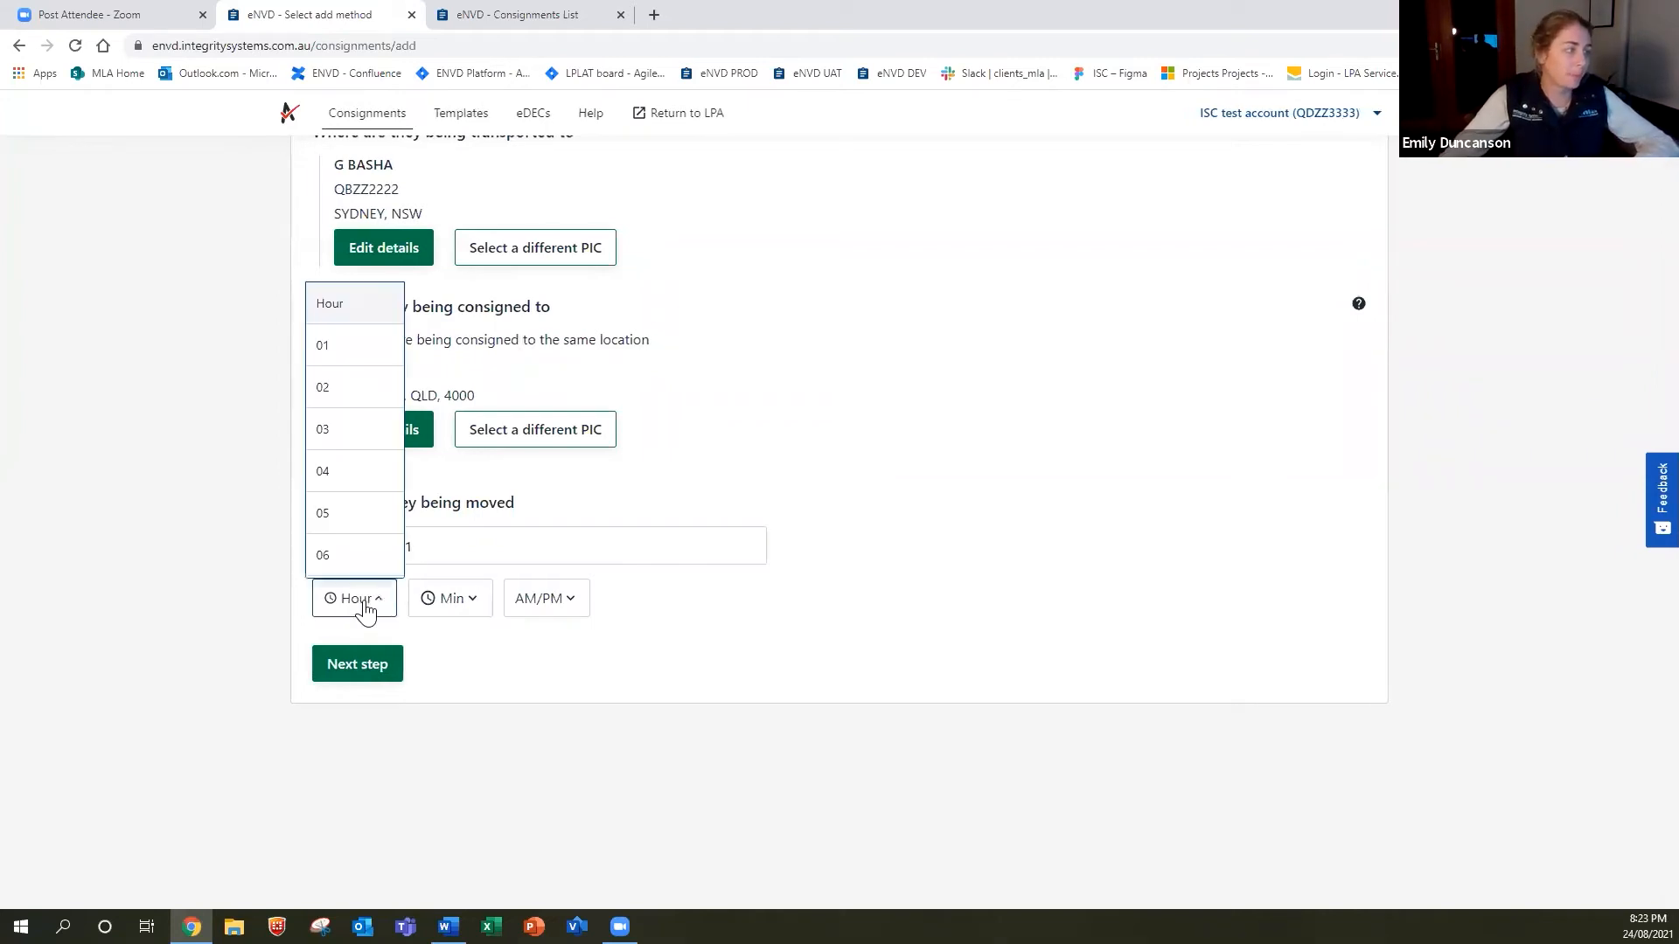
click(365, 610)
click(364, 607)
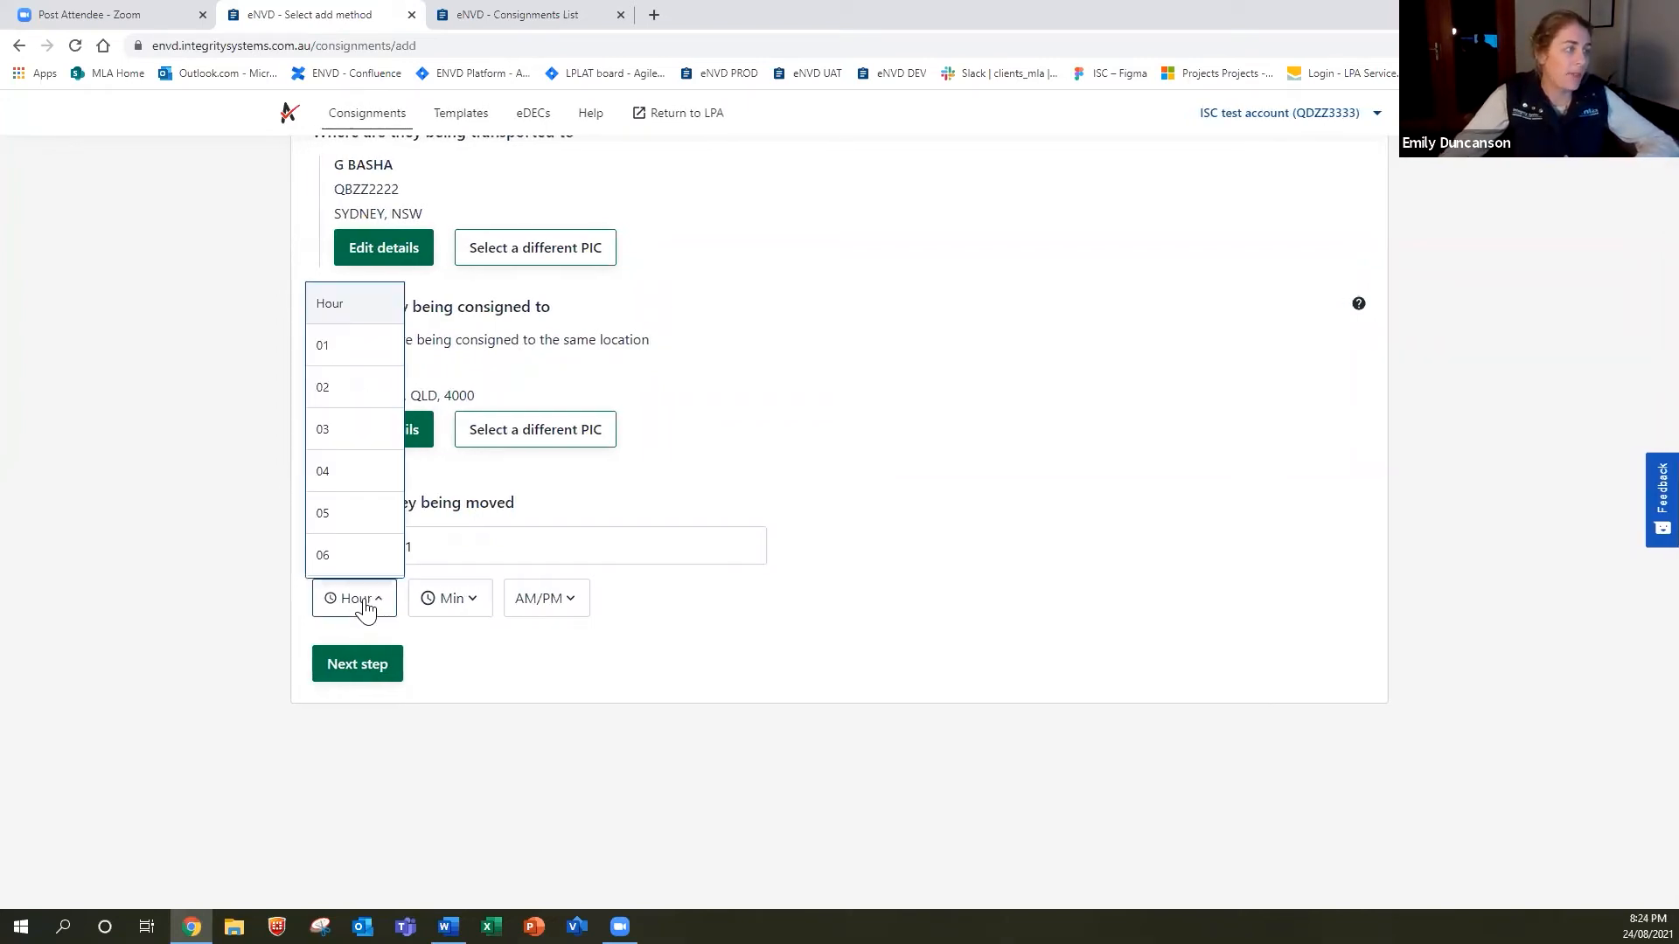
click(330, 365)
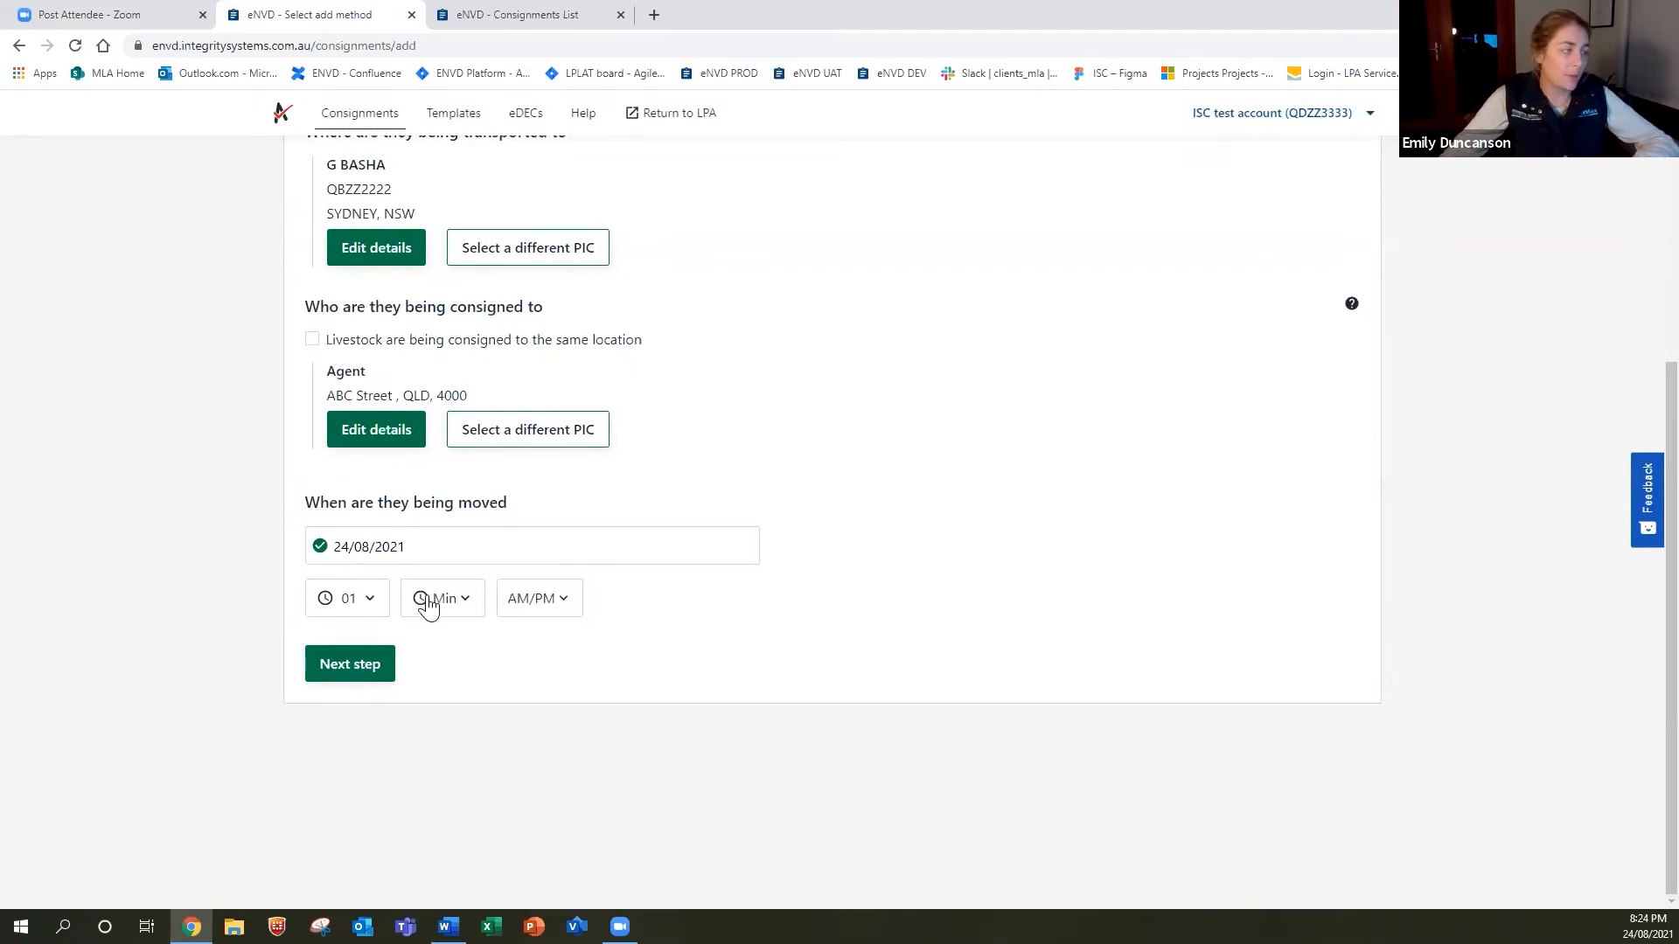
click(362, 608)
scroll(343, 533, down, 3)
click(336, 400)
click(549, 608)
click(545, 721)
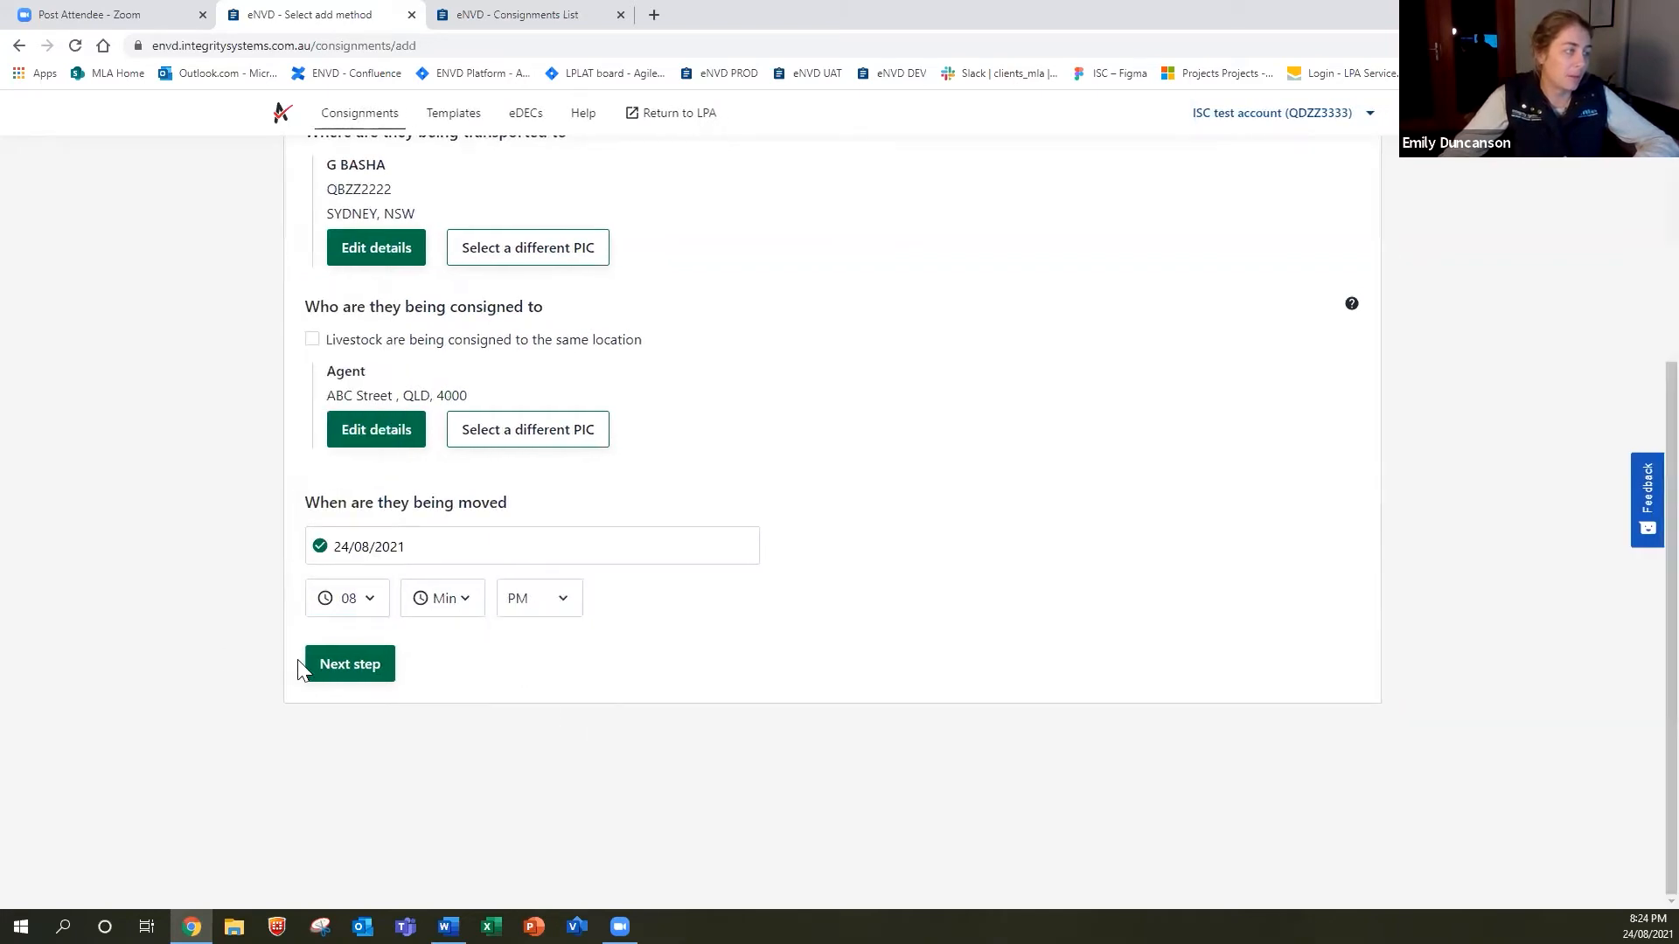
click(351, 665)
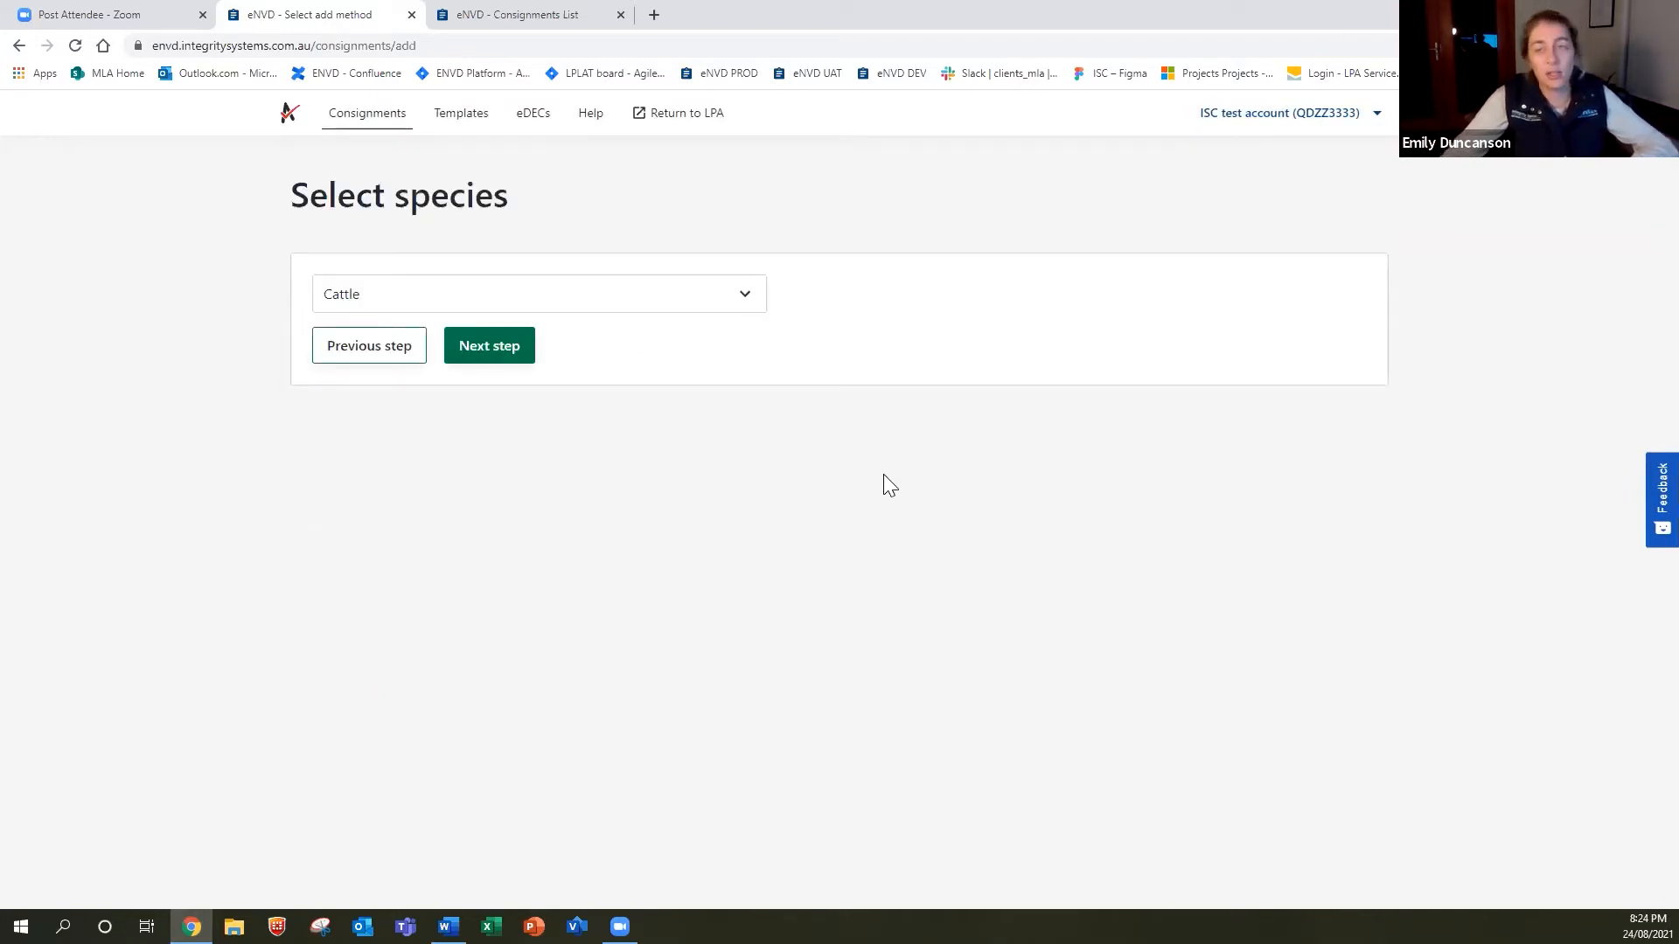
Keep Cattle as the consignment's species and proceed.
click(661, 320)
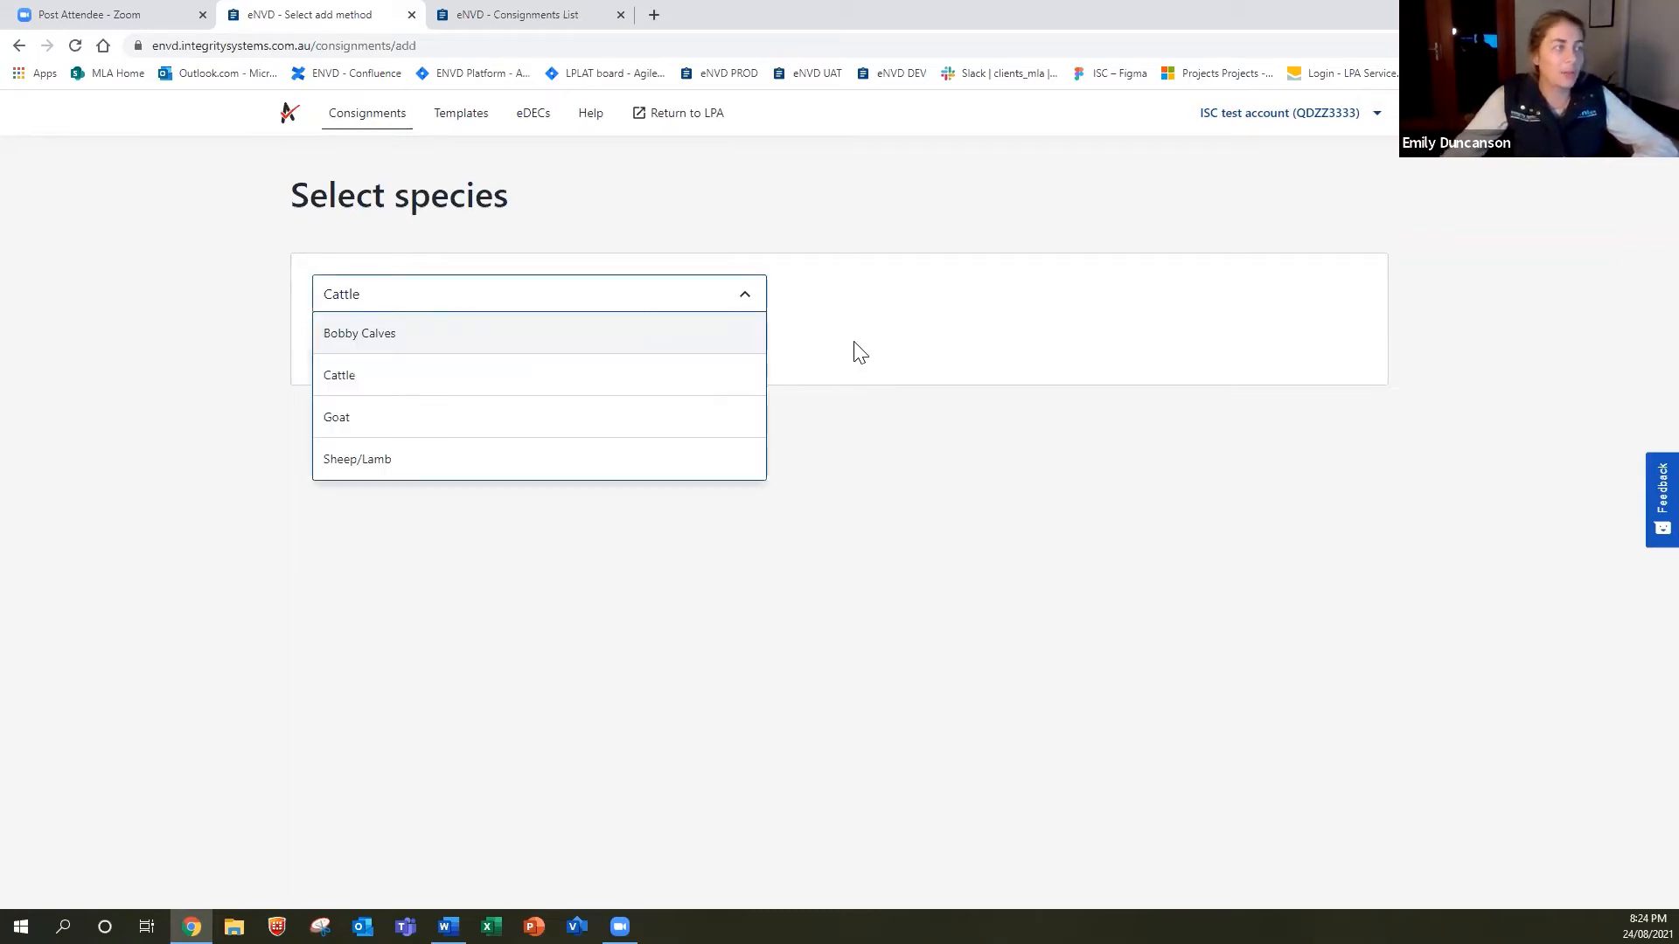
click(531, 300)
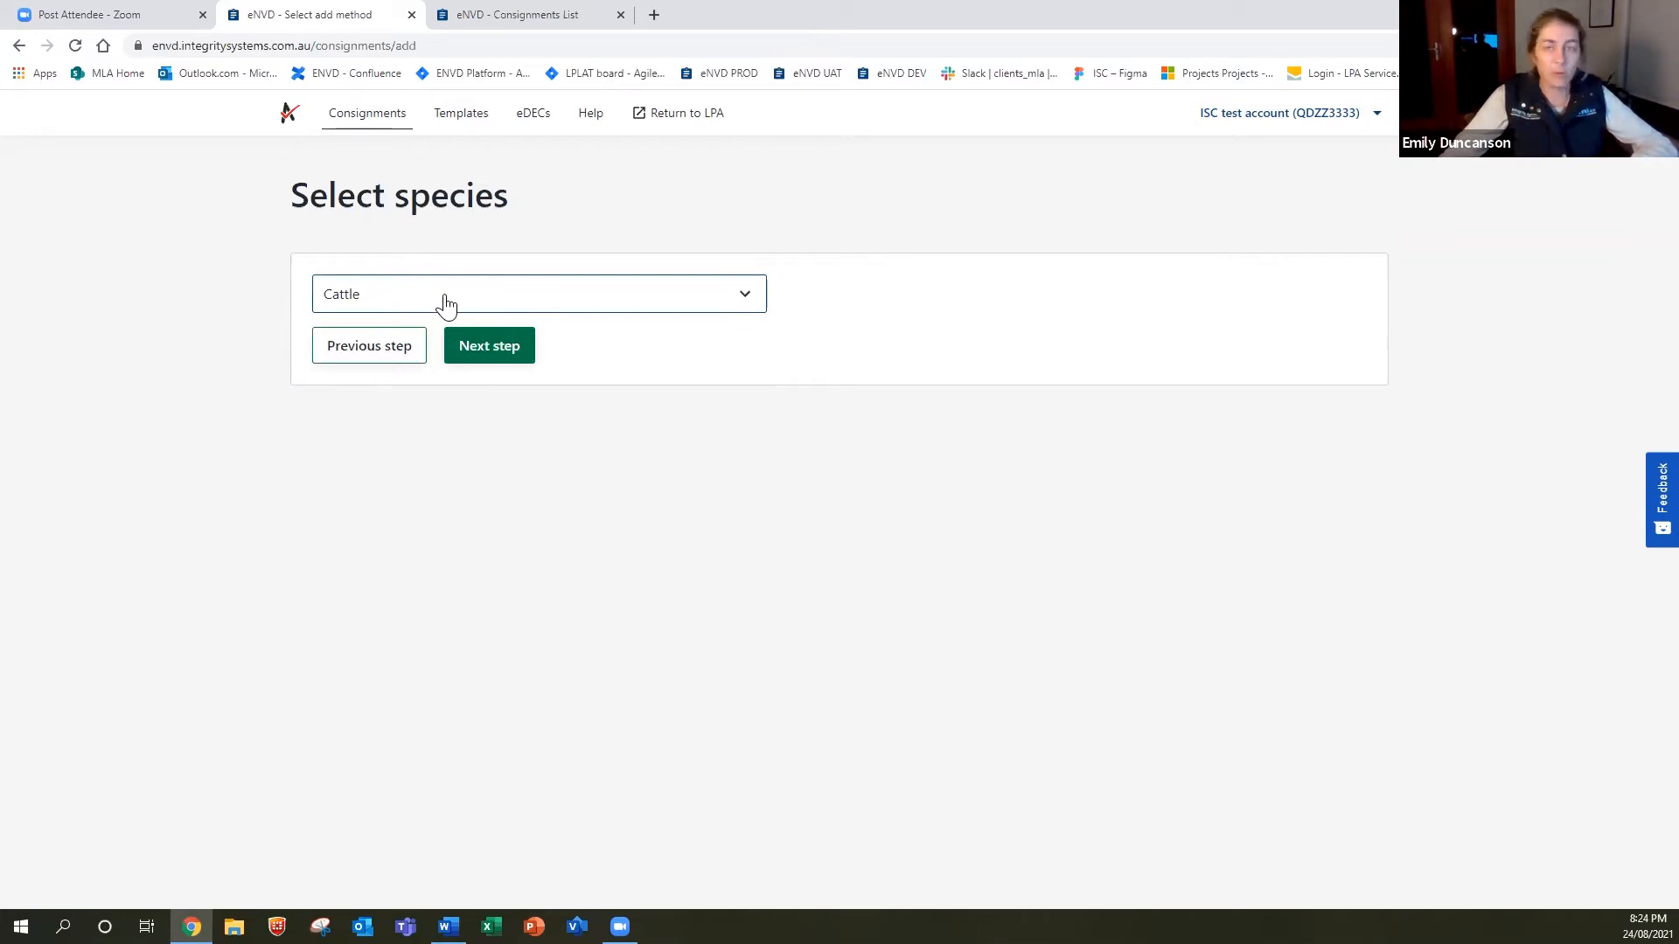
click(505, 359)
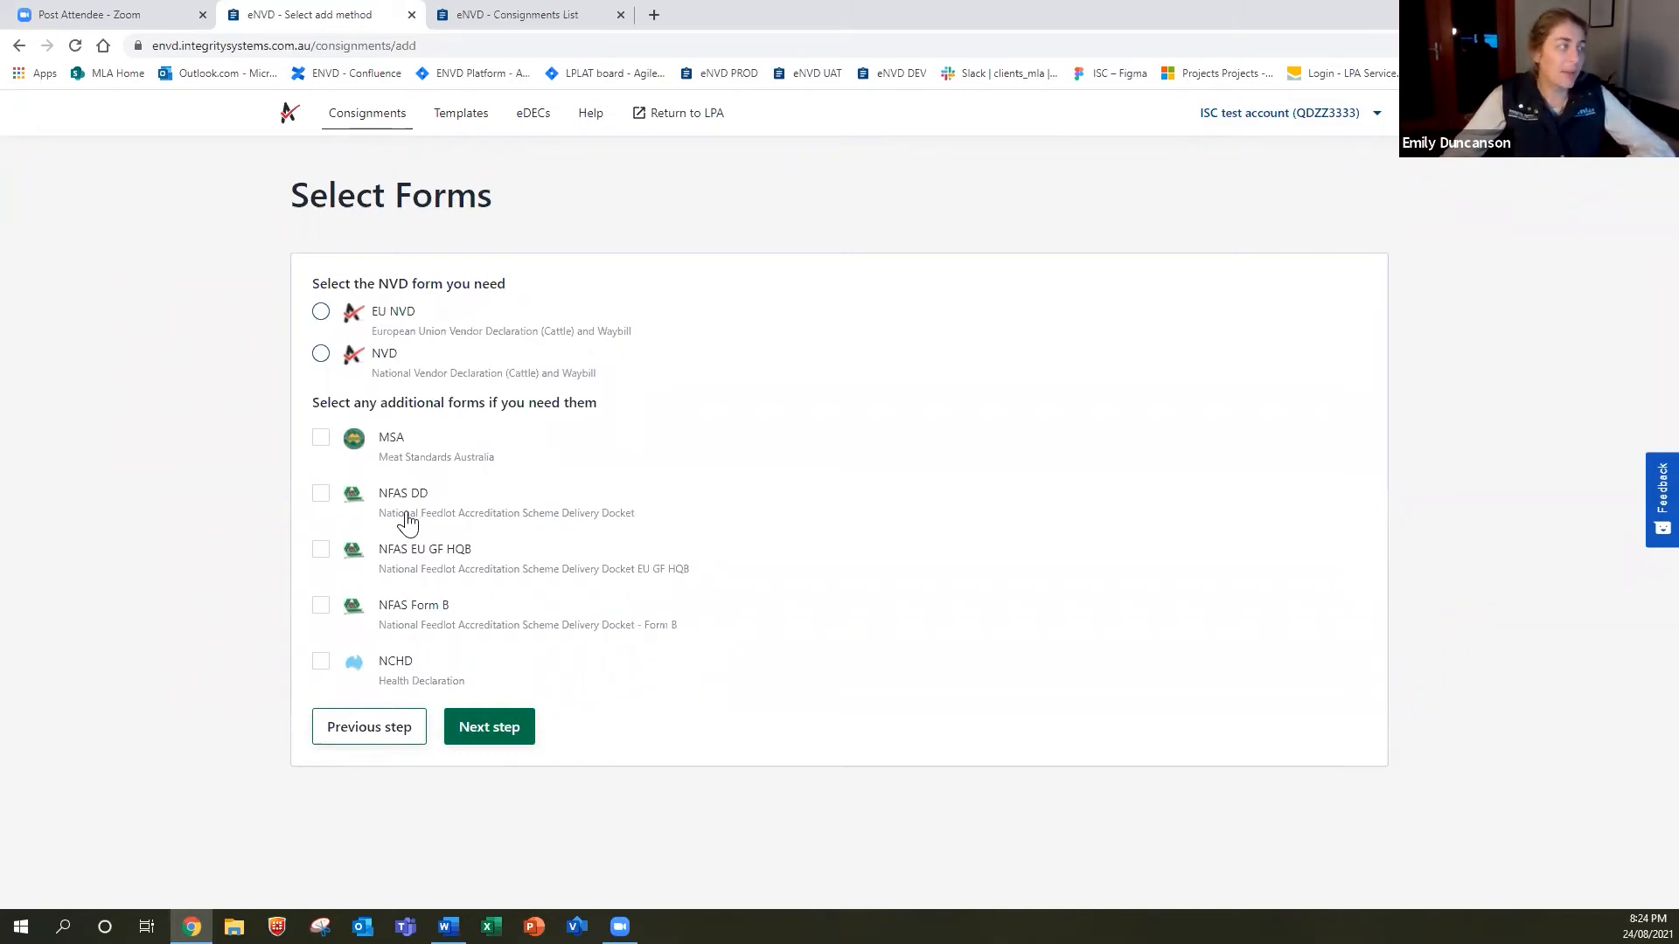
Choose the NVD form with the MSA form included and proceed to editing.
click(321, 354)
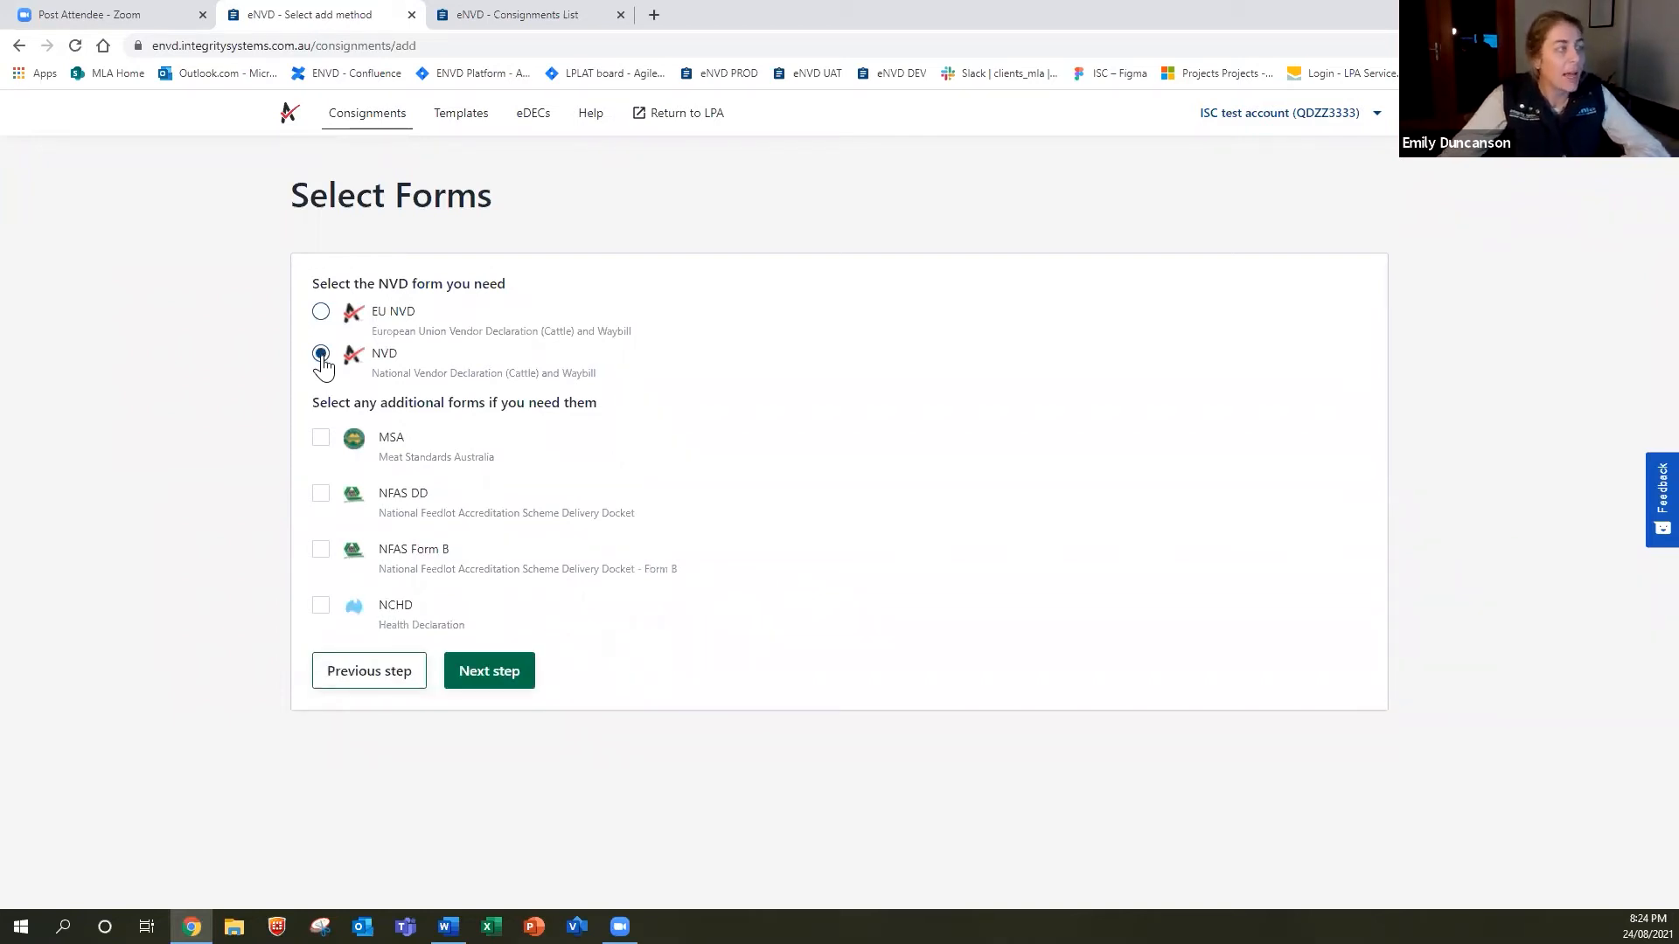
click(320, 438)
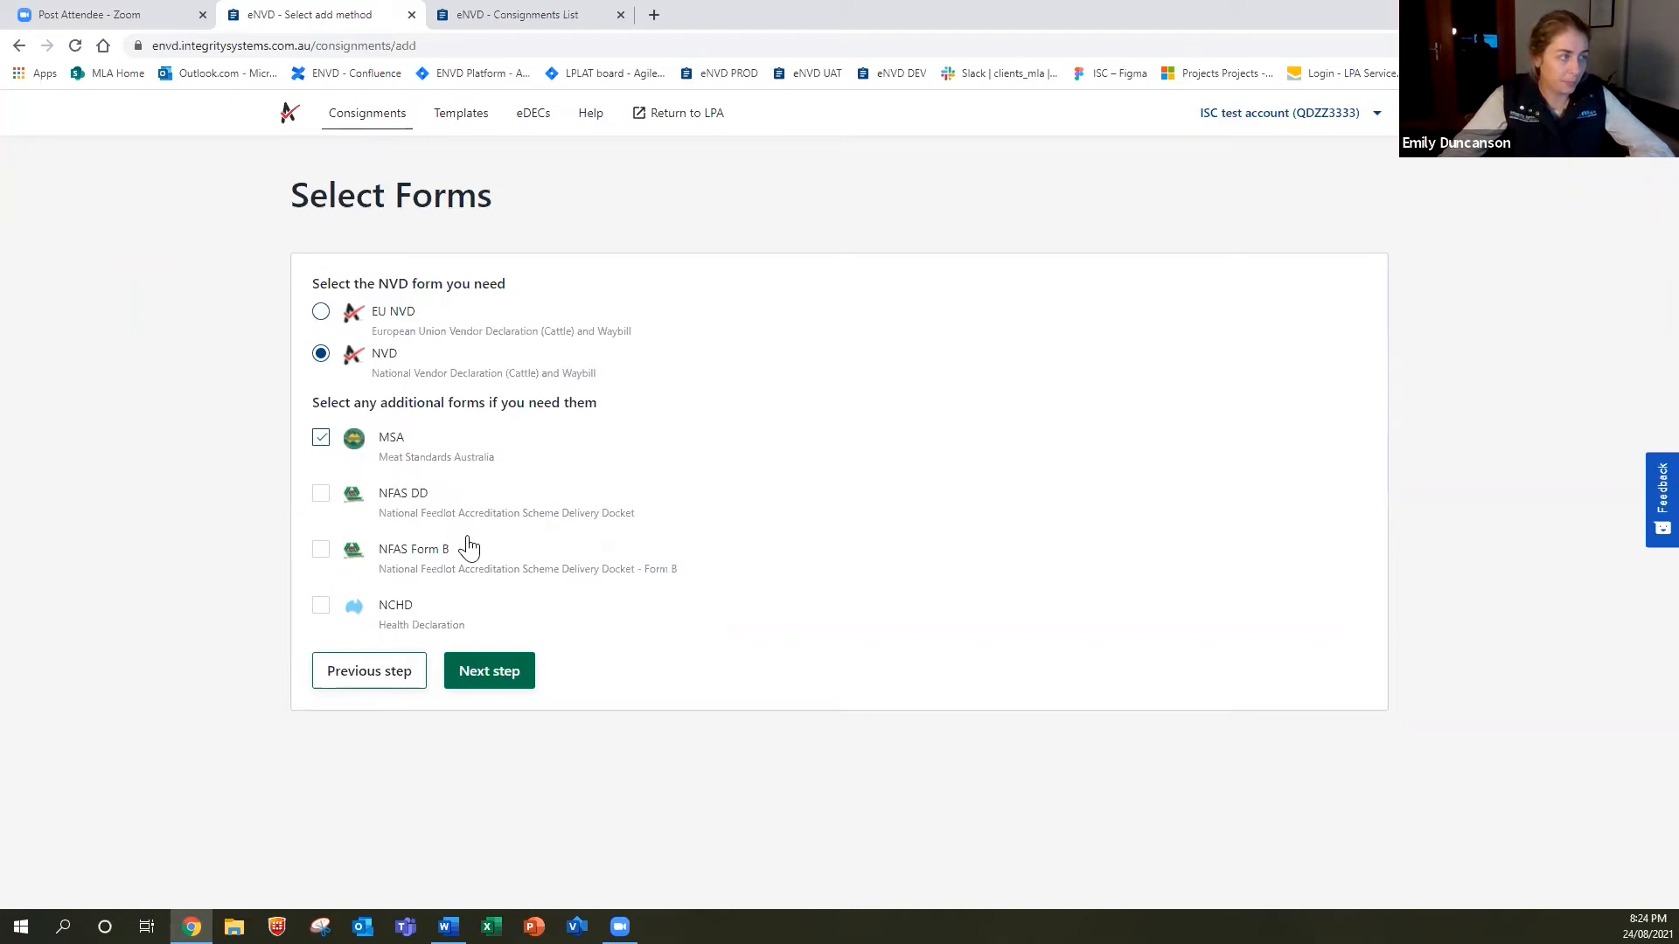
click(497, 673)
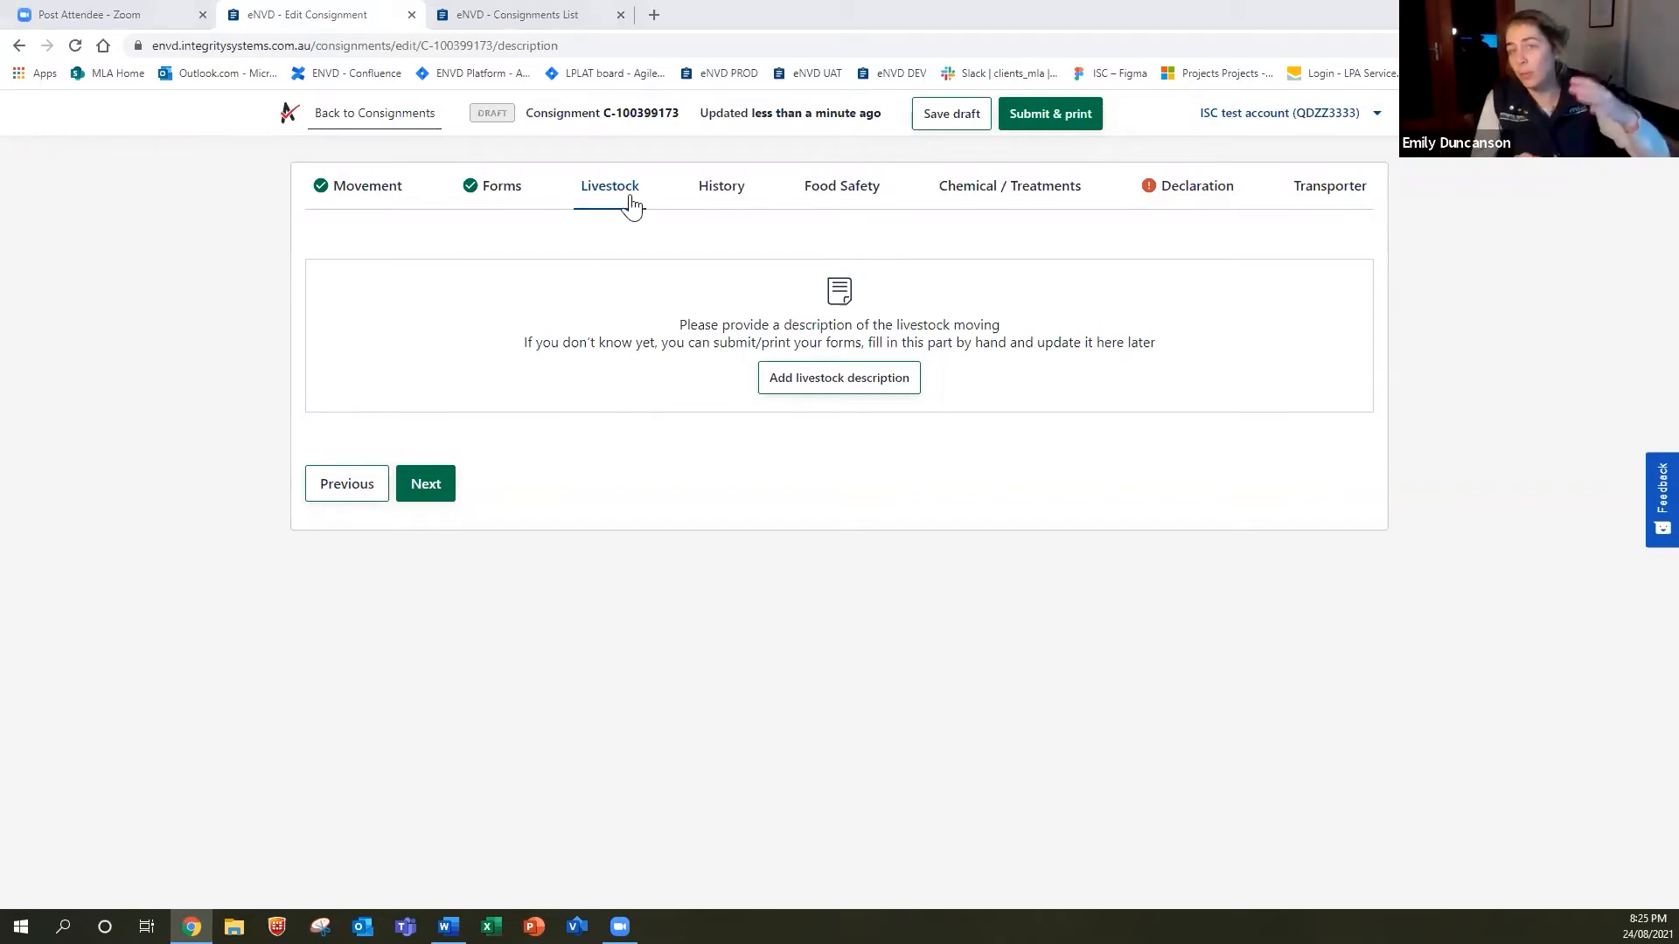
Start a livestock description of 10 head, Angus breed, sex Heifer.
click(848, 385)
click(796, 292)
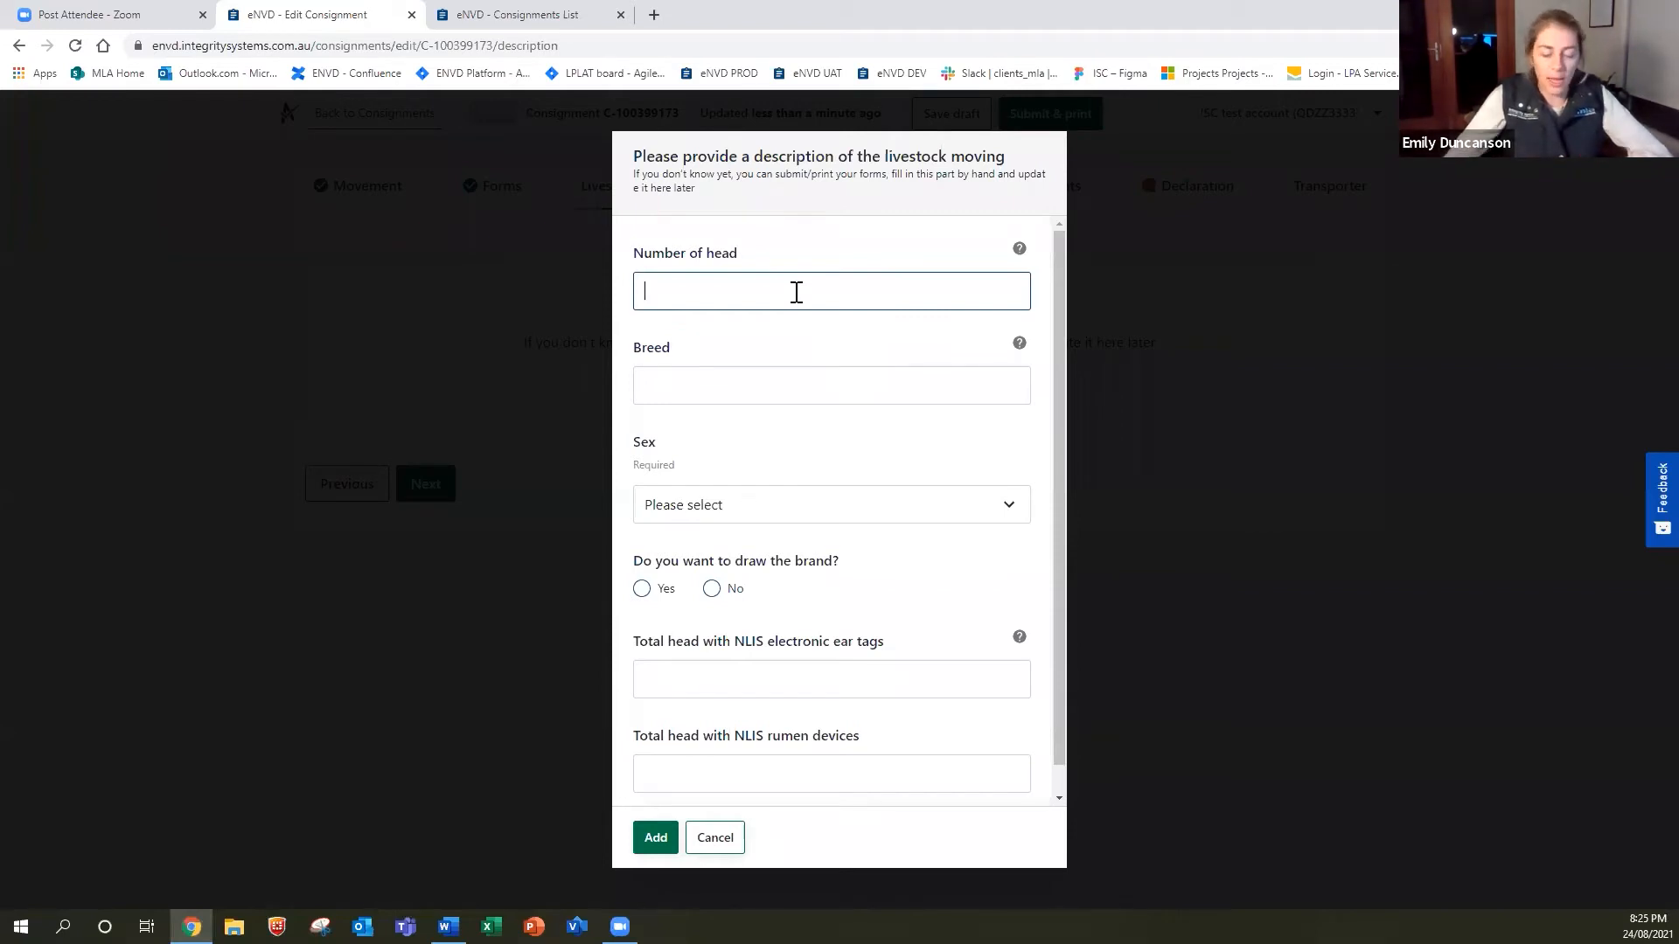
text(10)
click(762, 389)
text(Angus)
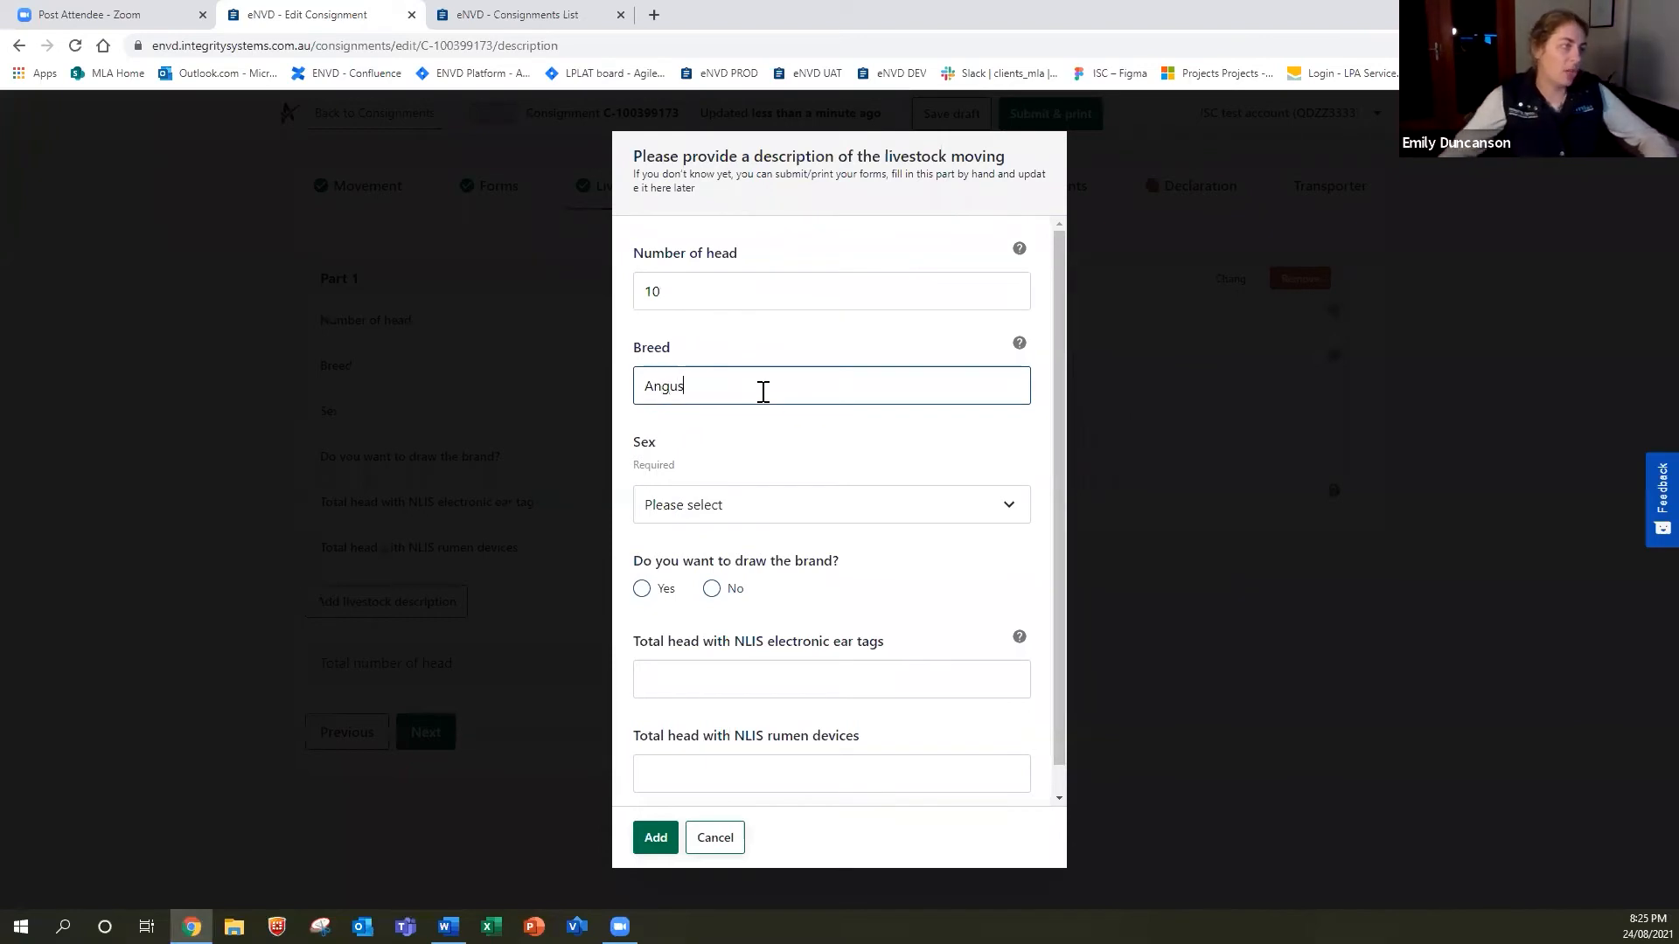
click(820, 514)
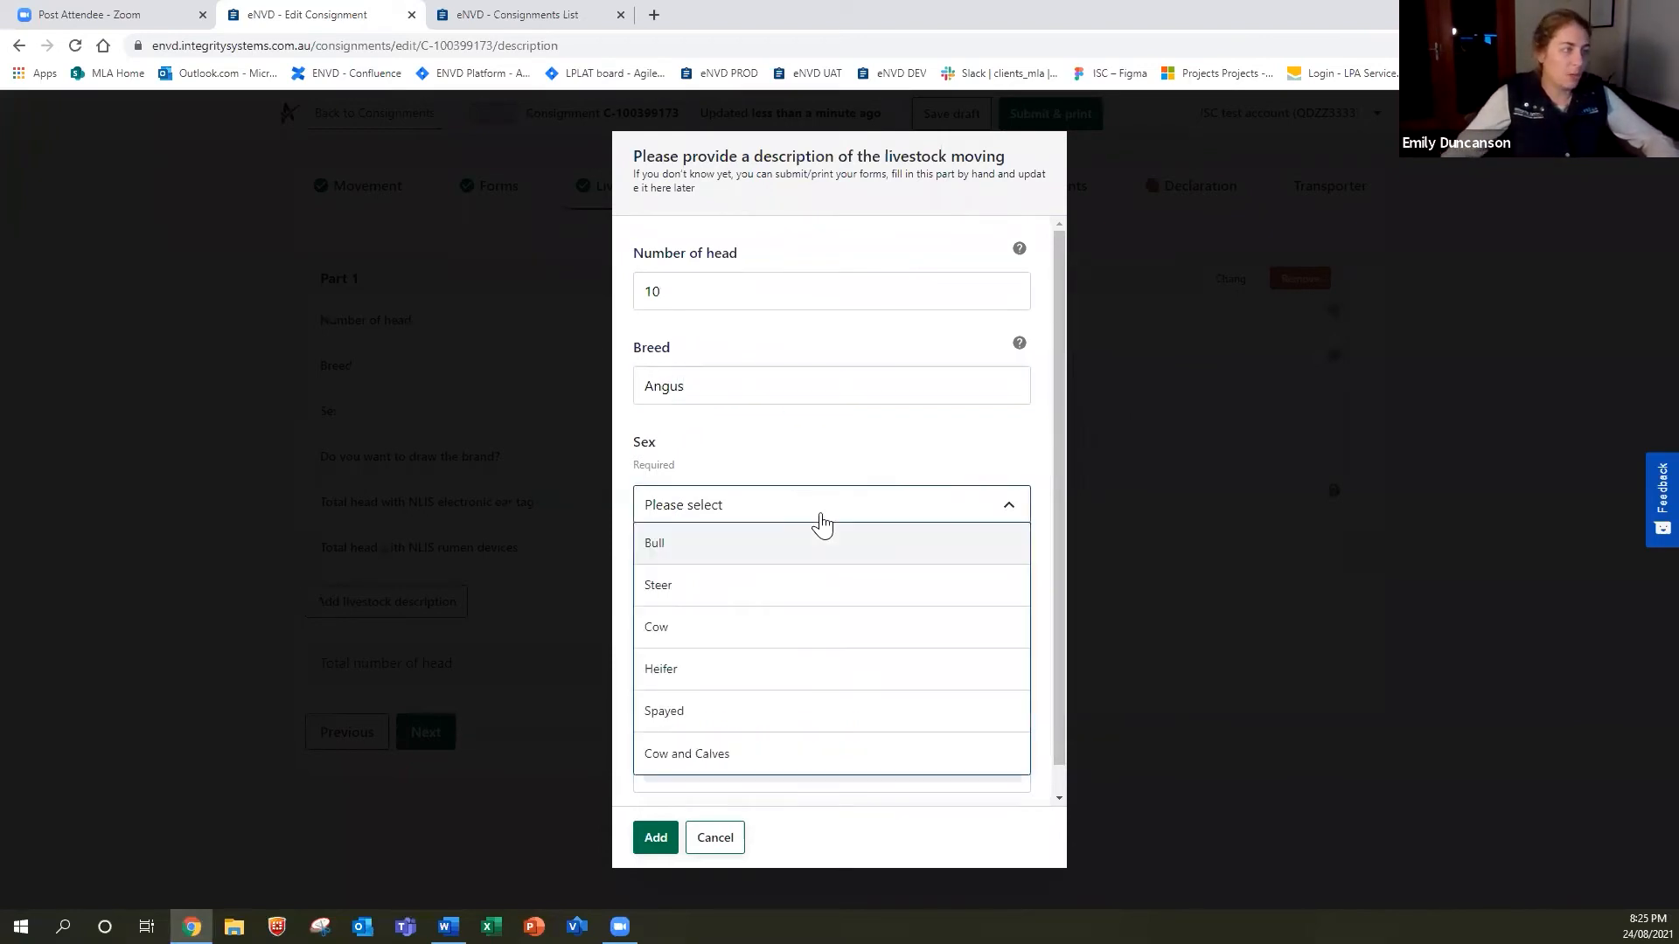
click(723, 678)
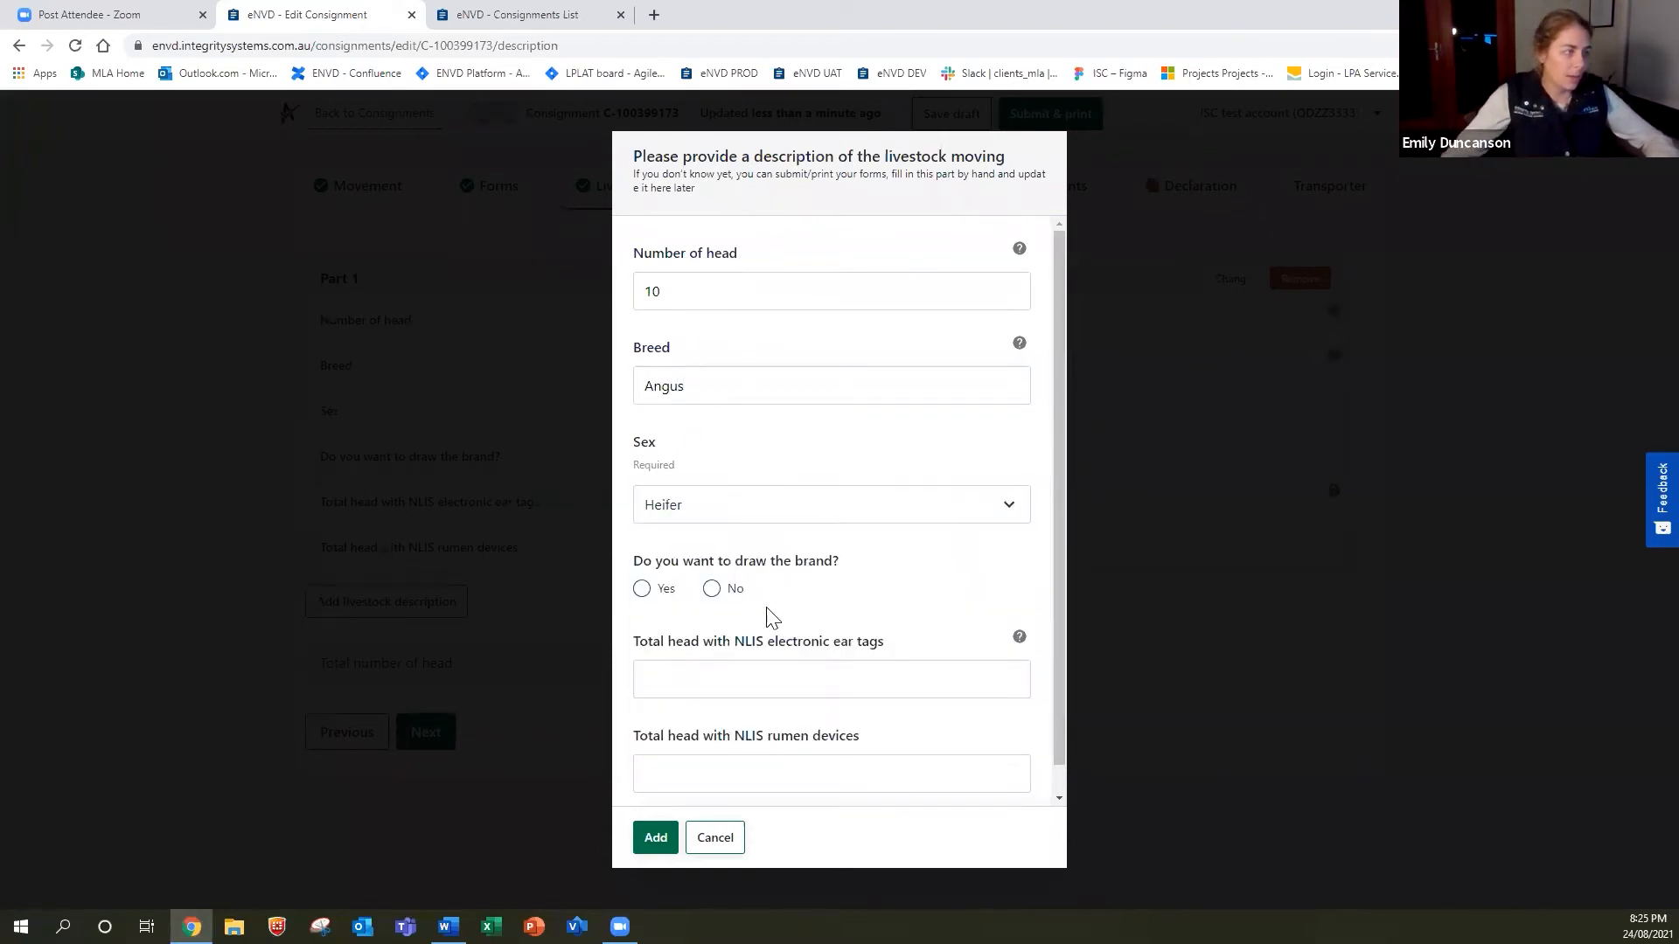
Describe the brand as A1, enter 10 NLIS ear tags, and add the description.
click(712, 589)
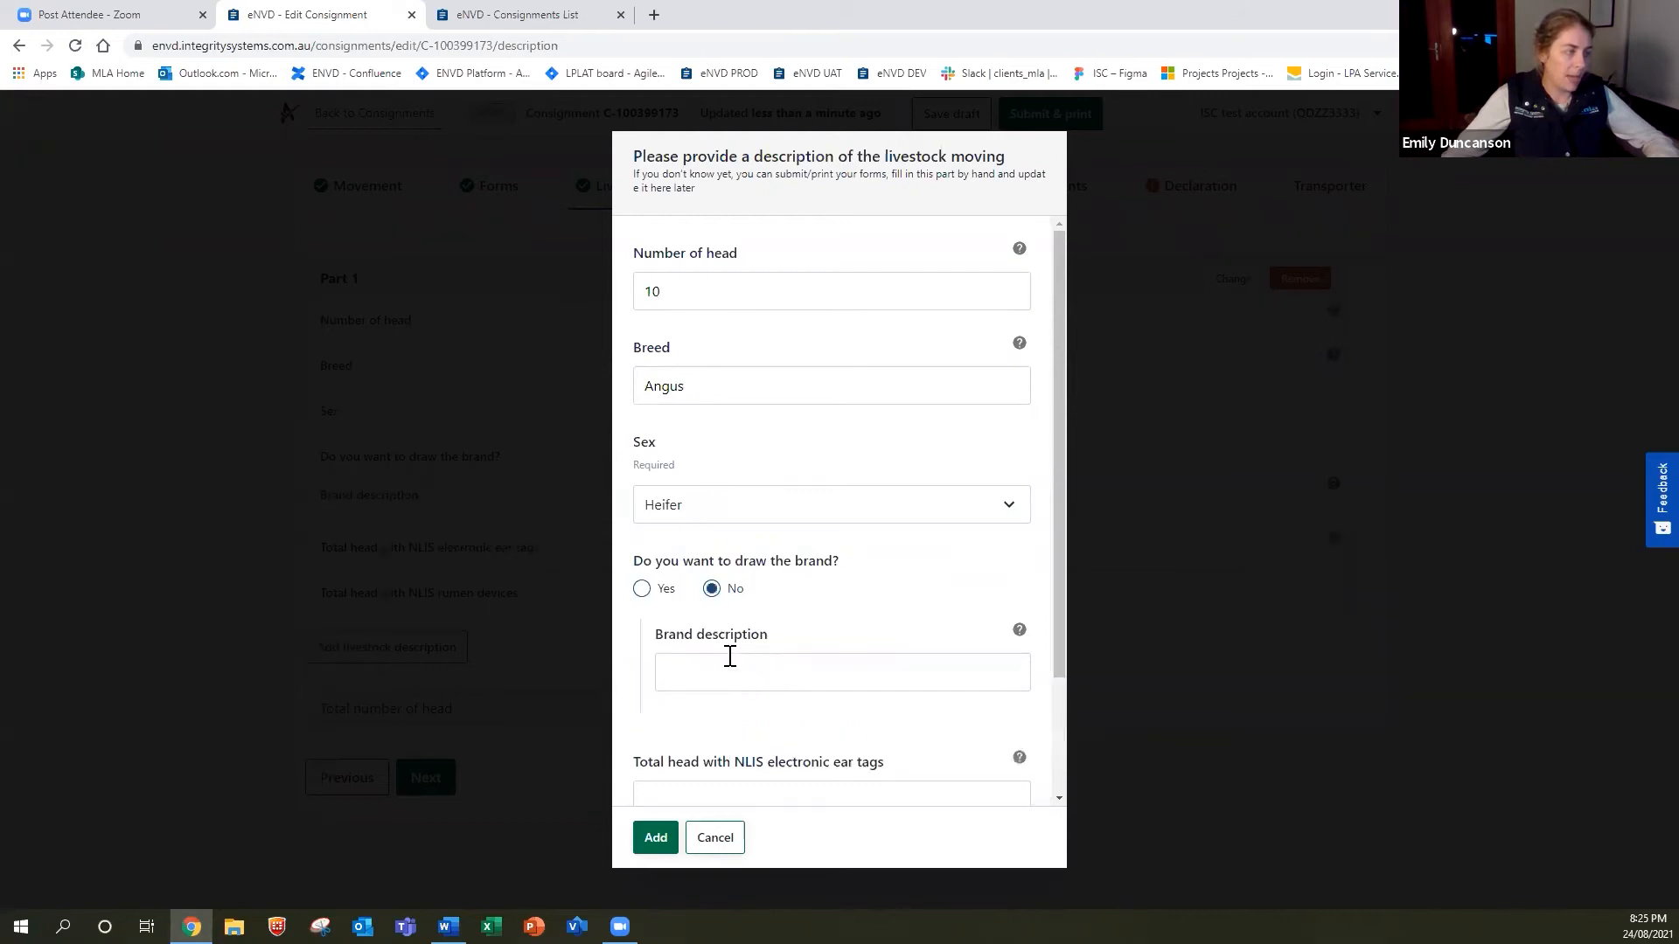
click(643, 591)
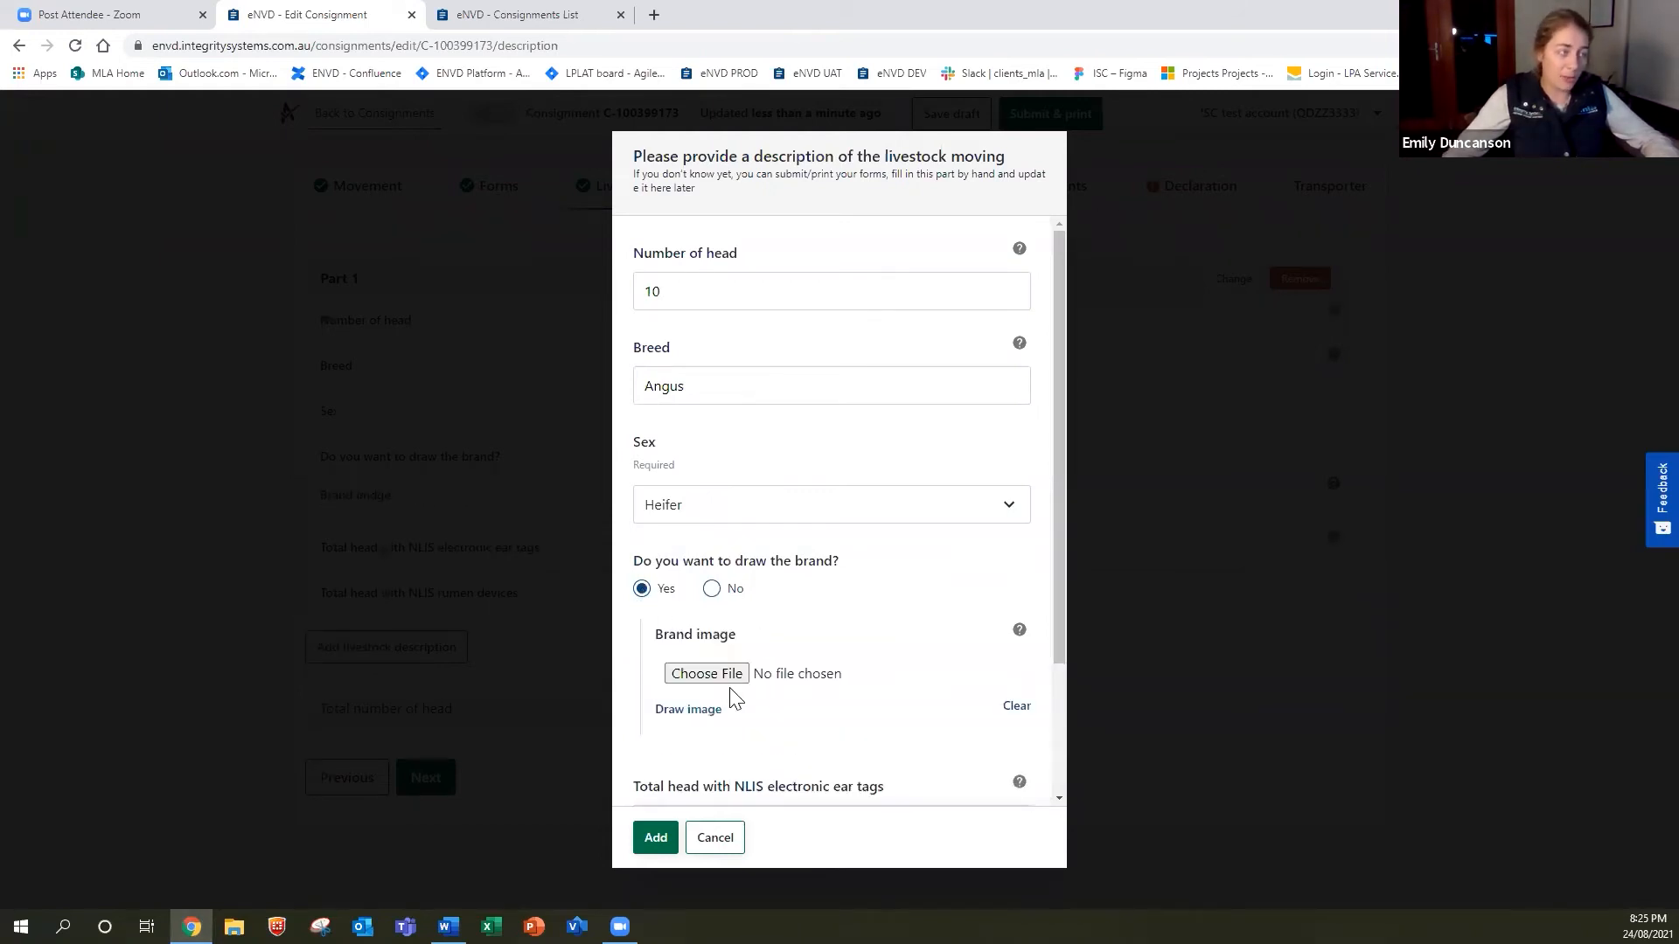
scroll(820, 597, down, 2)
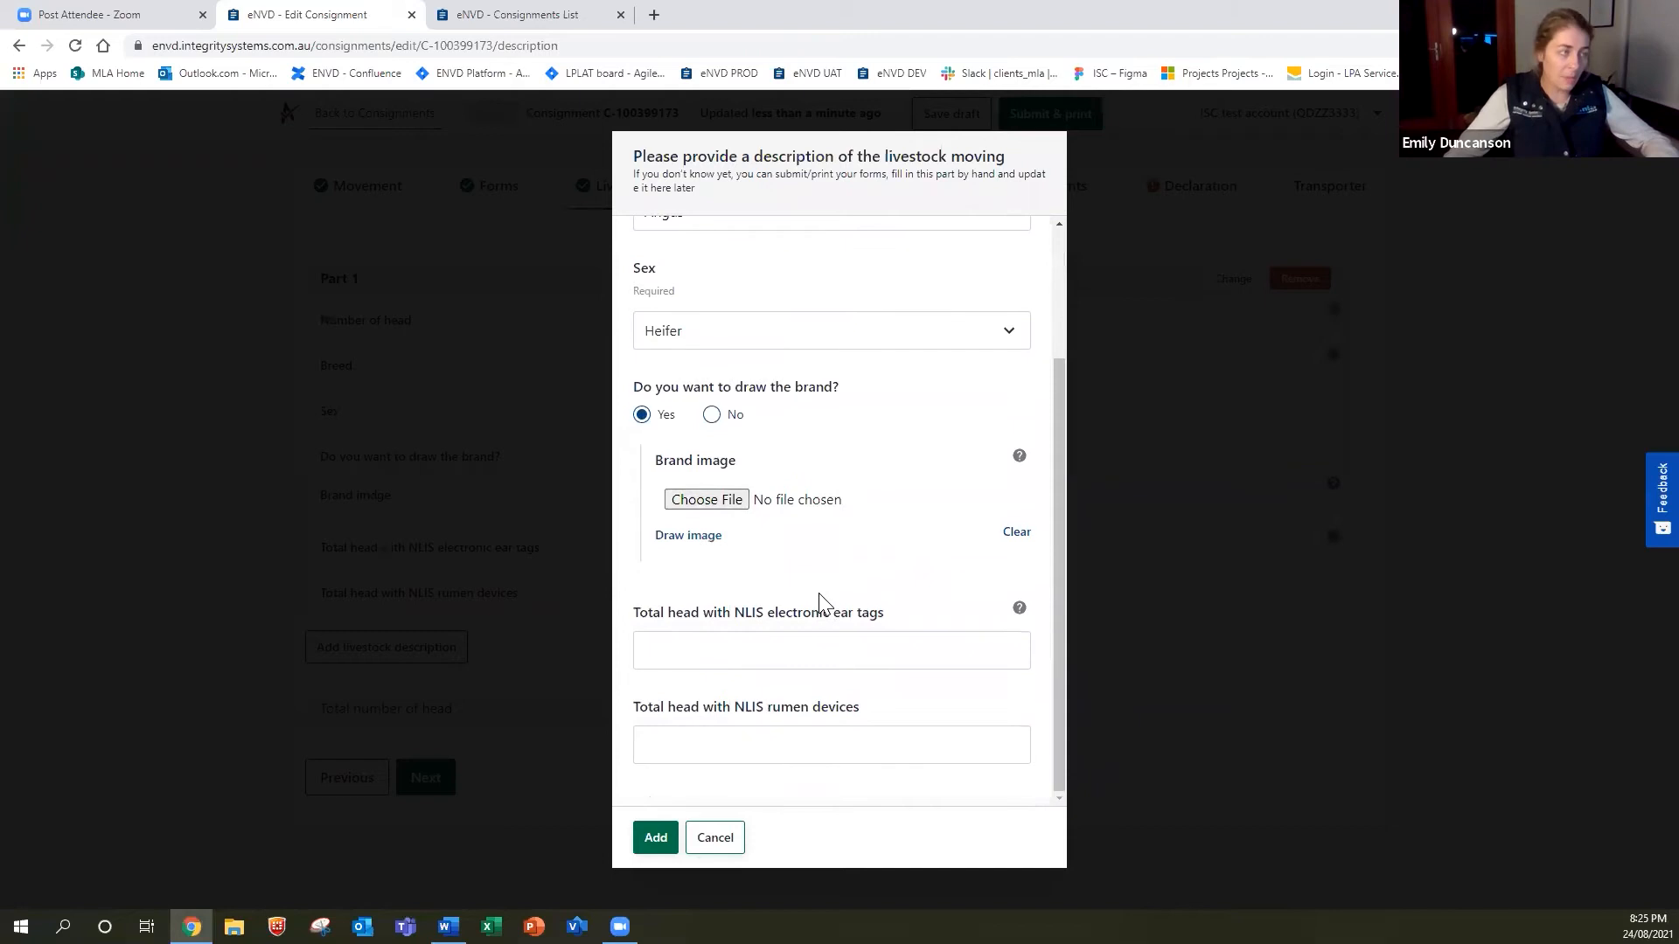
click(710, 416)
click(730, 522)
text(A1)
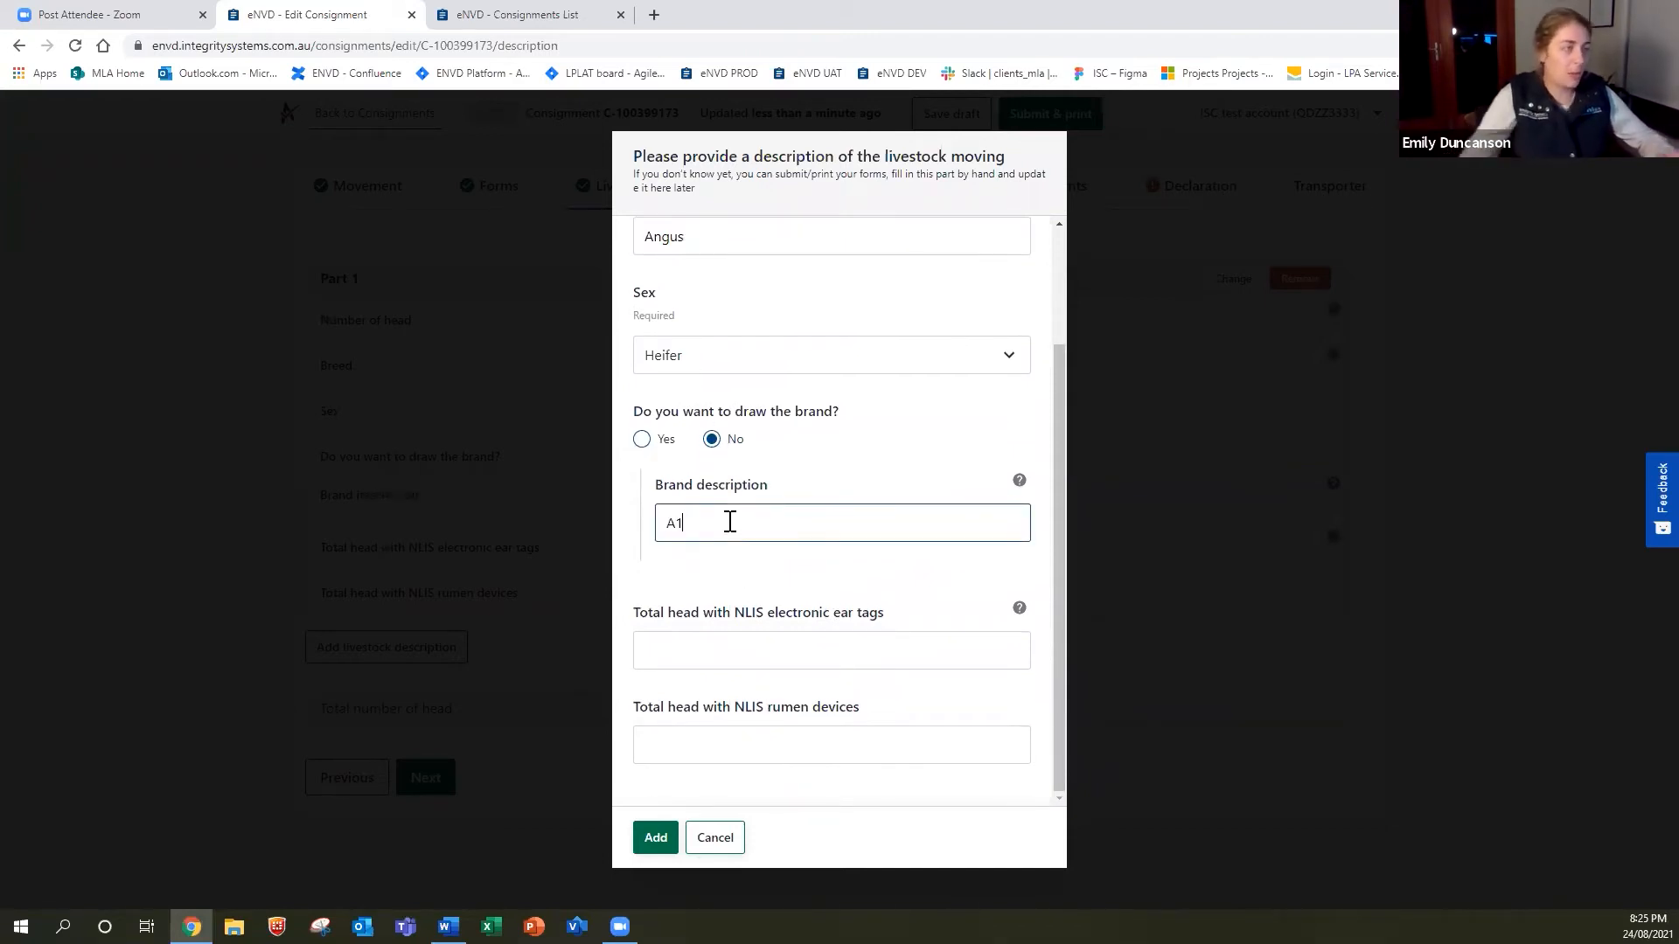
click(850, 644)
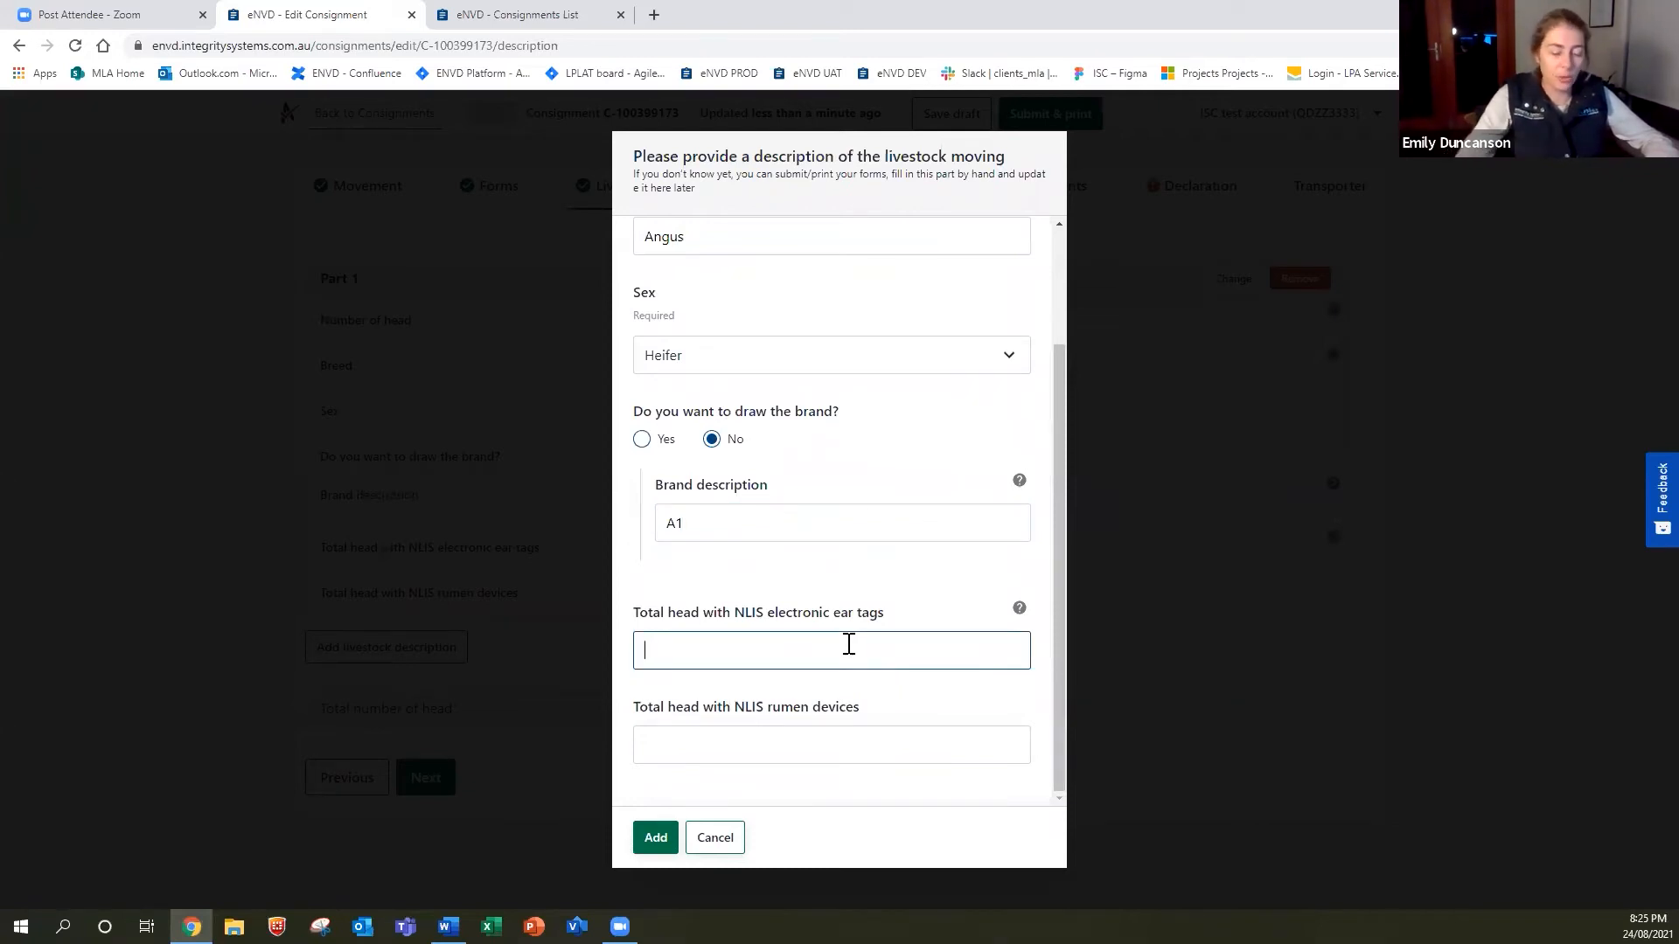
text(10)
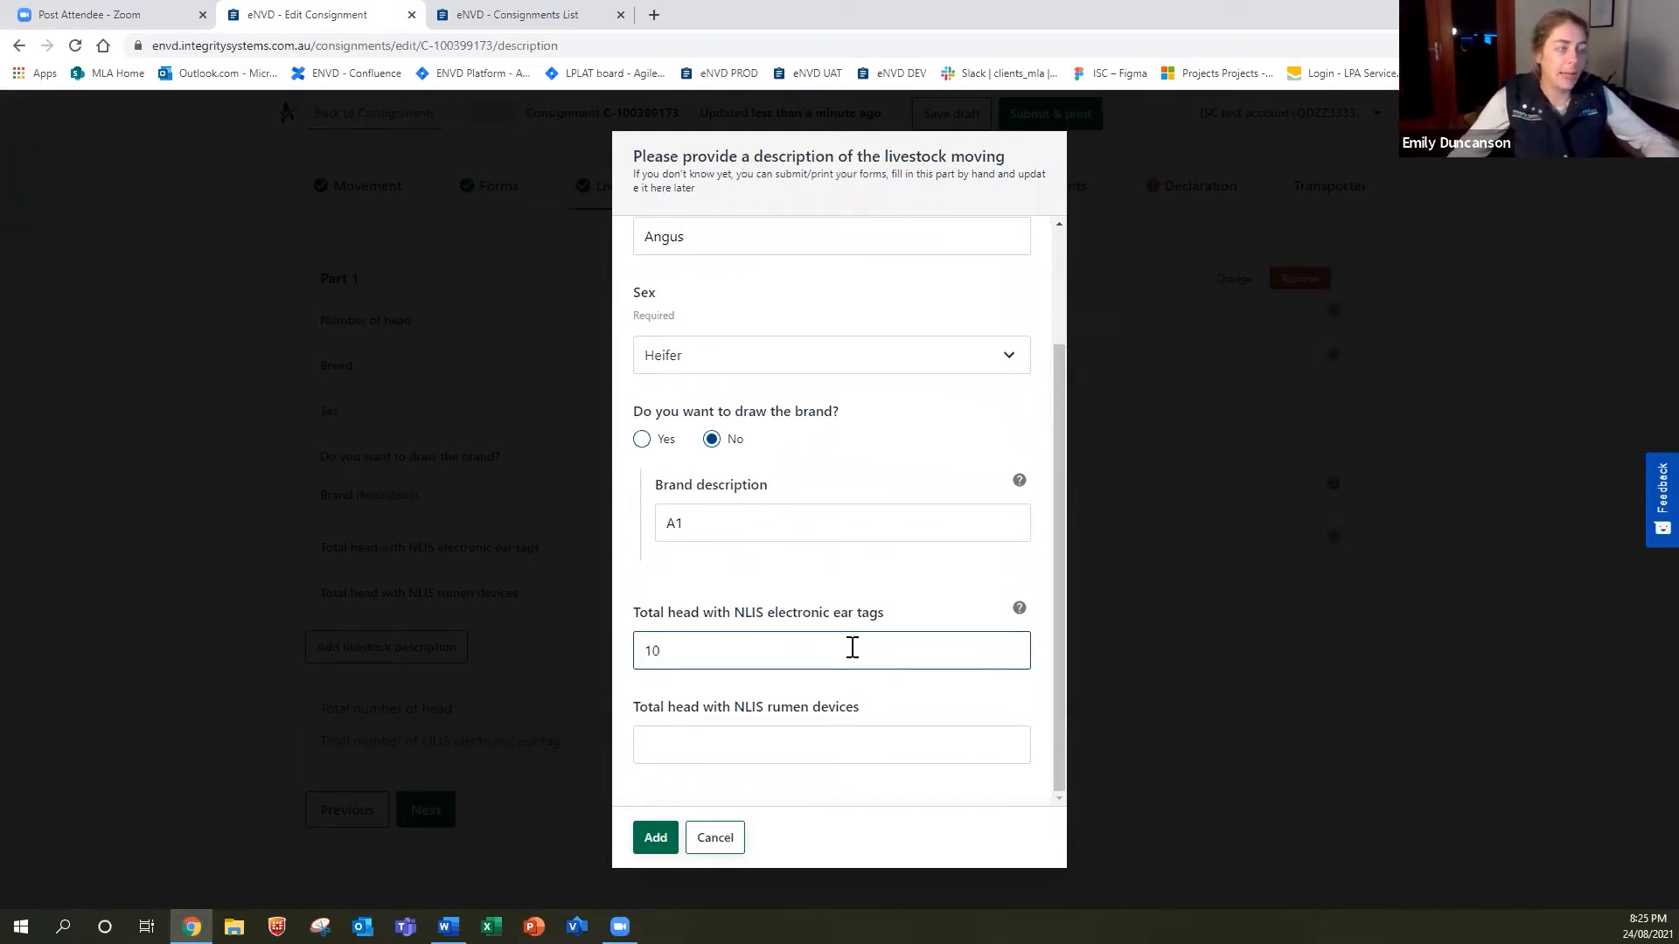
click(829, 745)
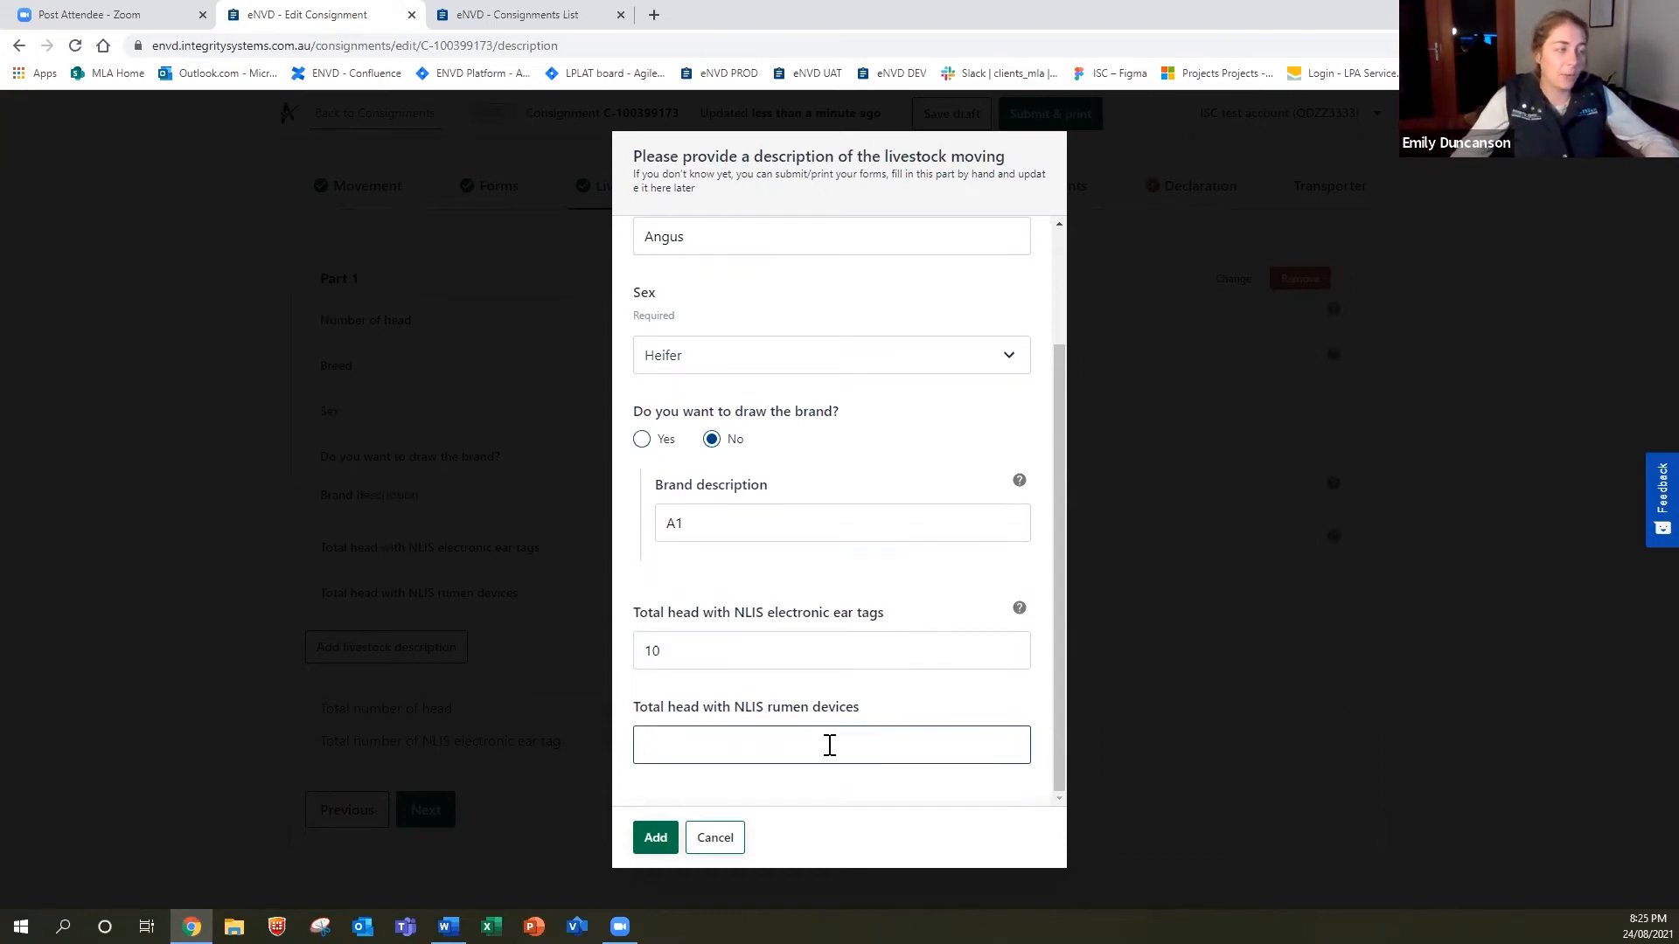
click(655, 844)
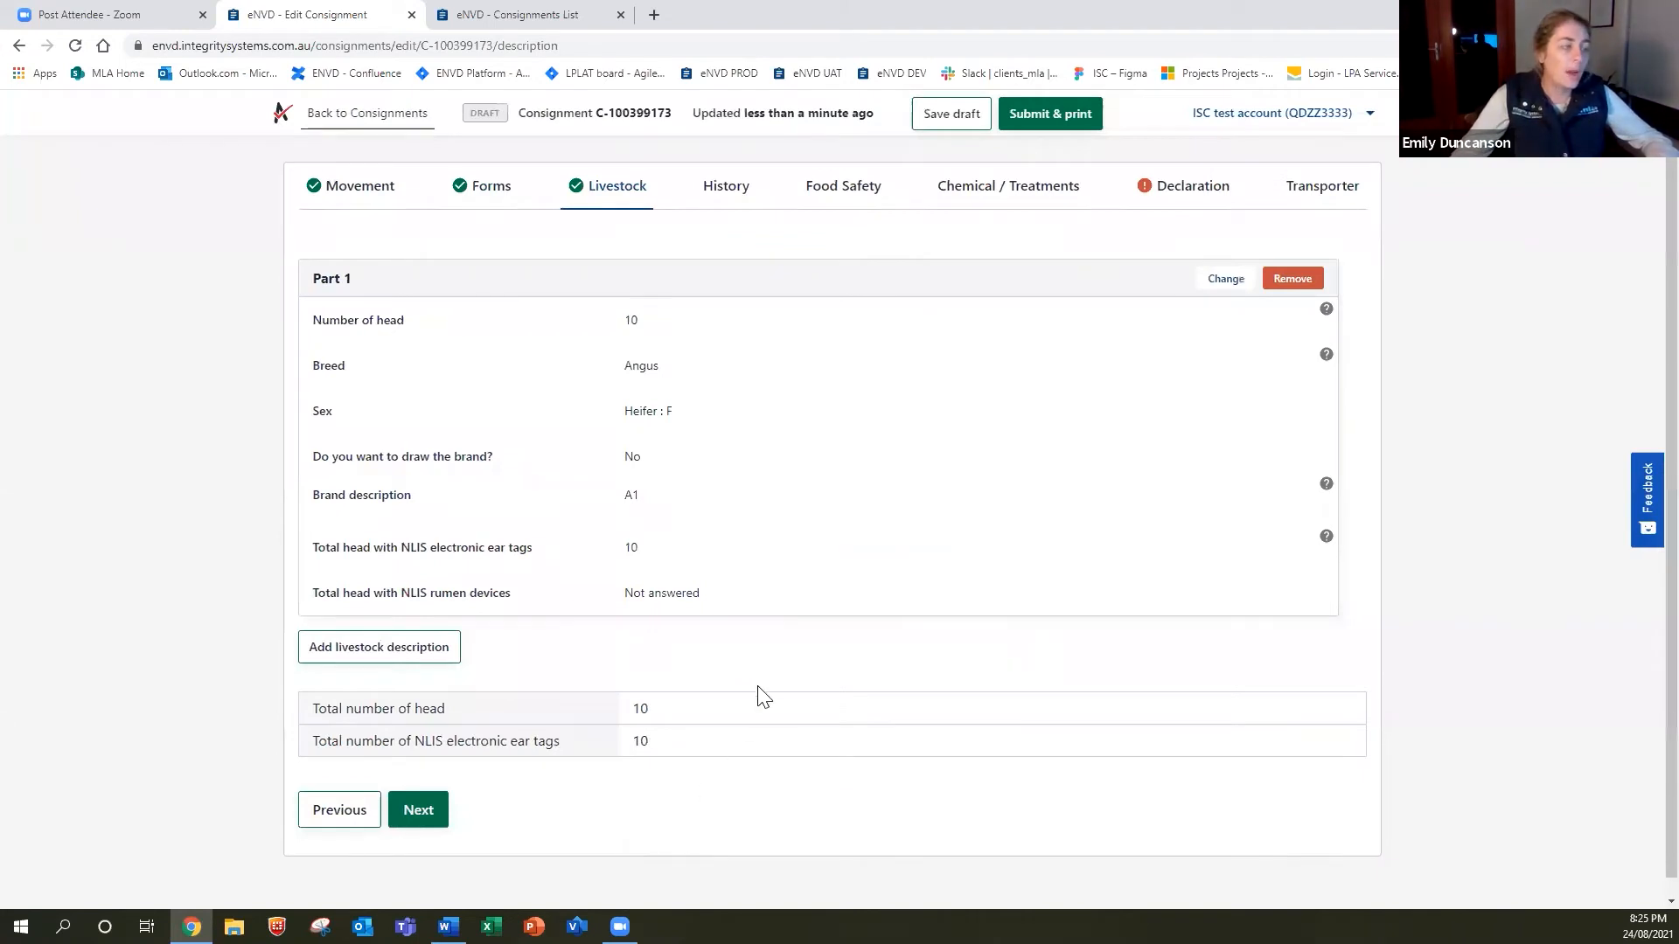
Start a second livestock line of 10 head, breed Angus, sex Steer.
scroll(760, 694, down, 1)
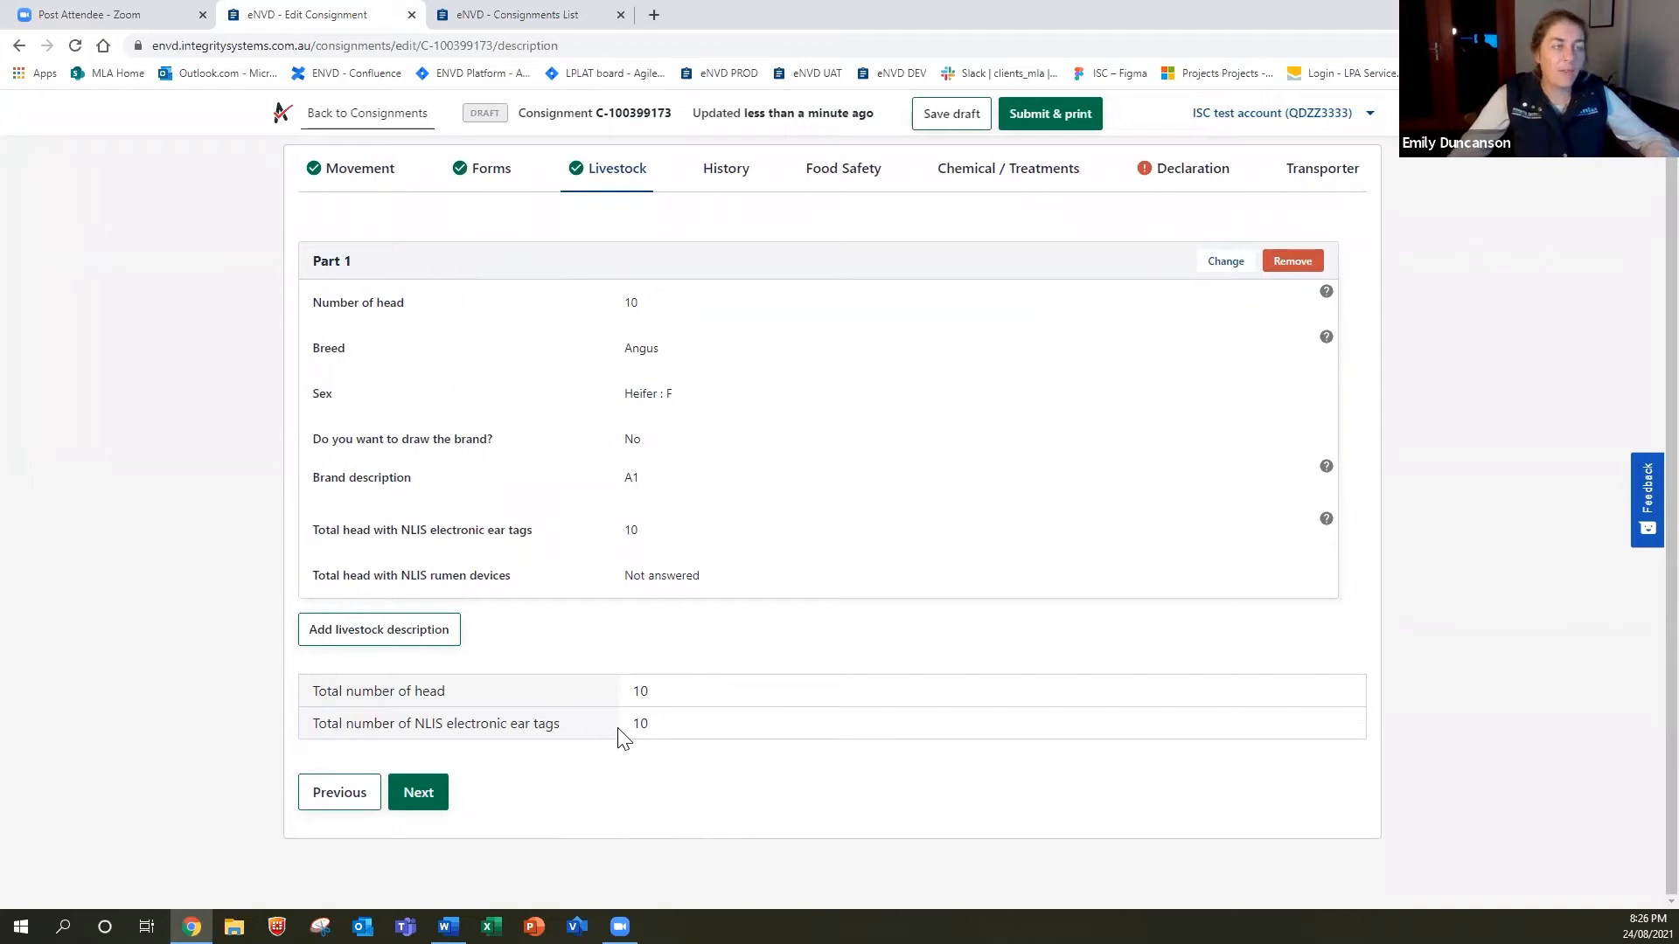
click(382, 627)
click(700, 306)
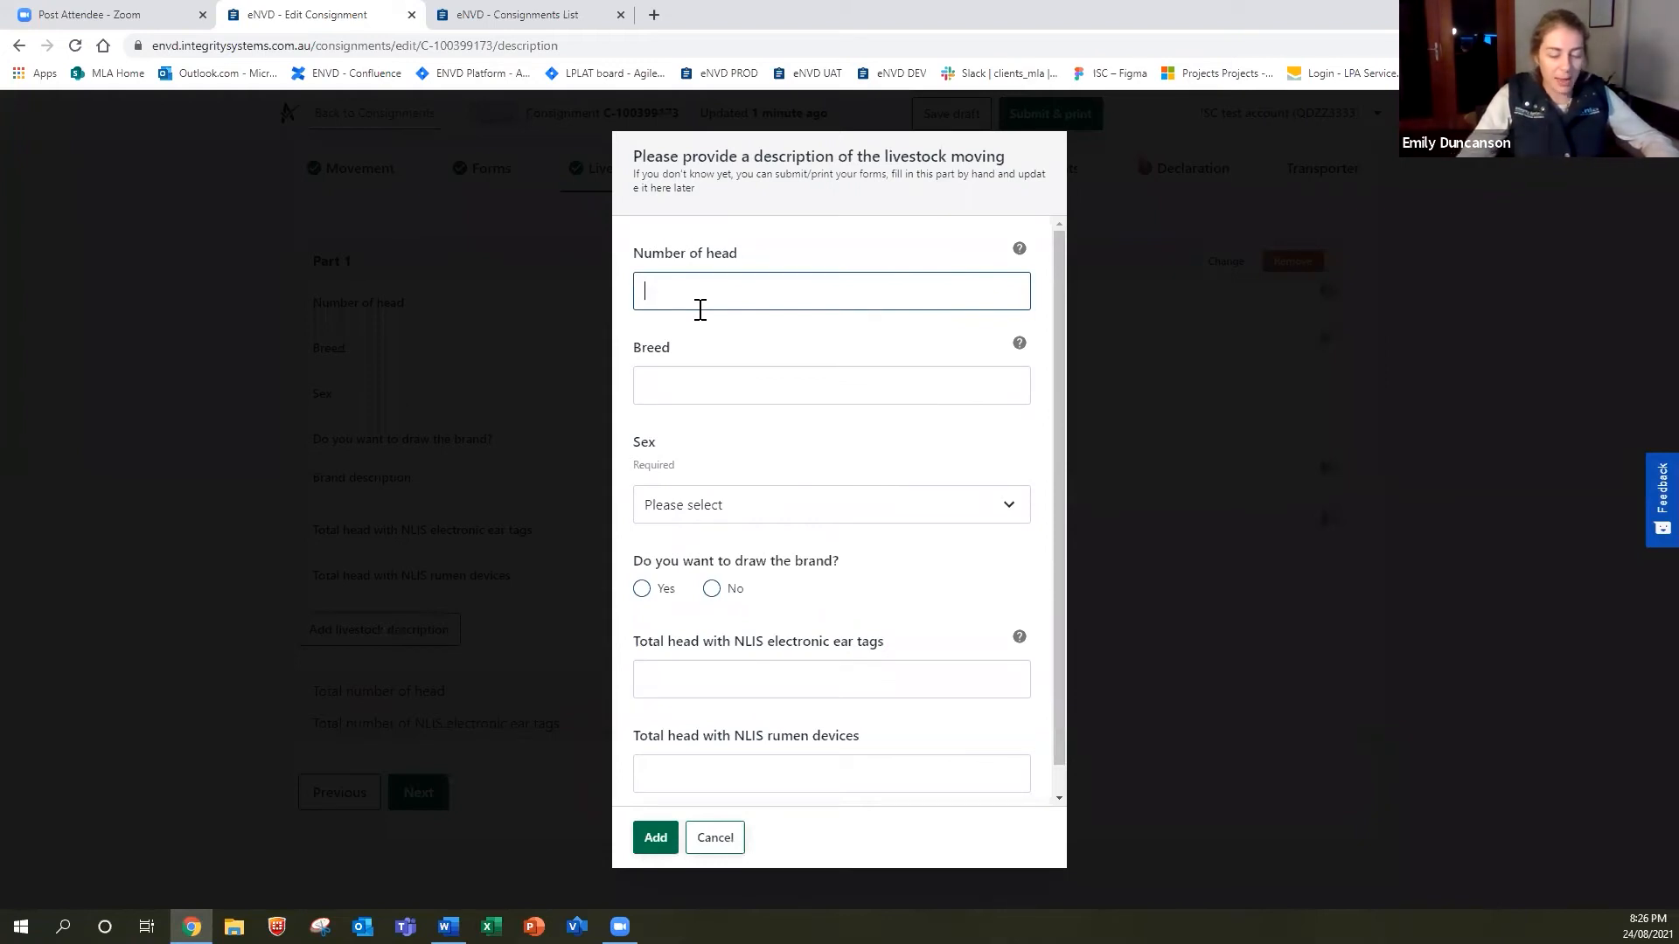
text(10)
click(707, 390)
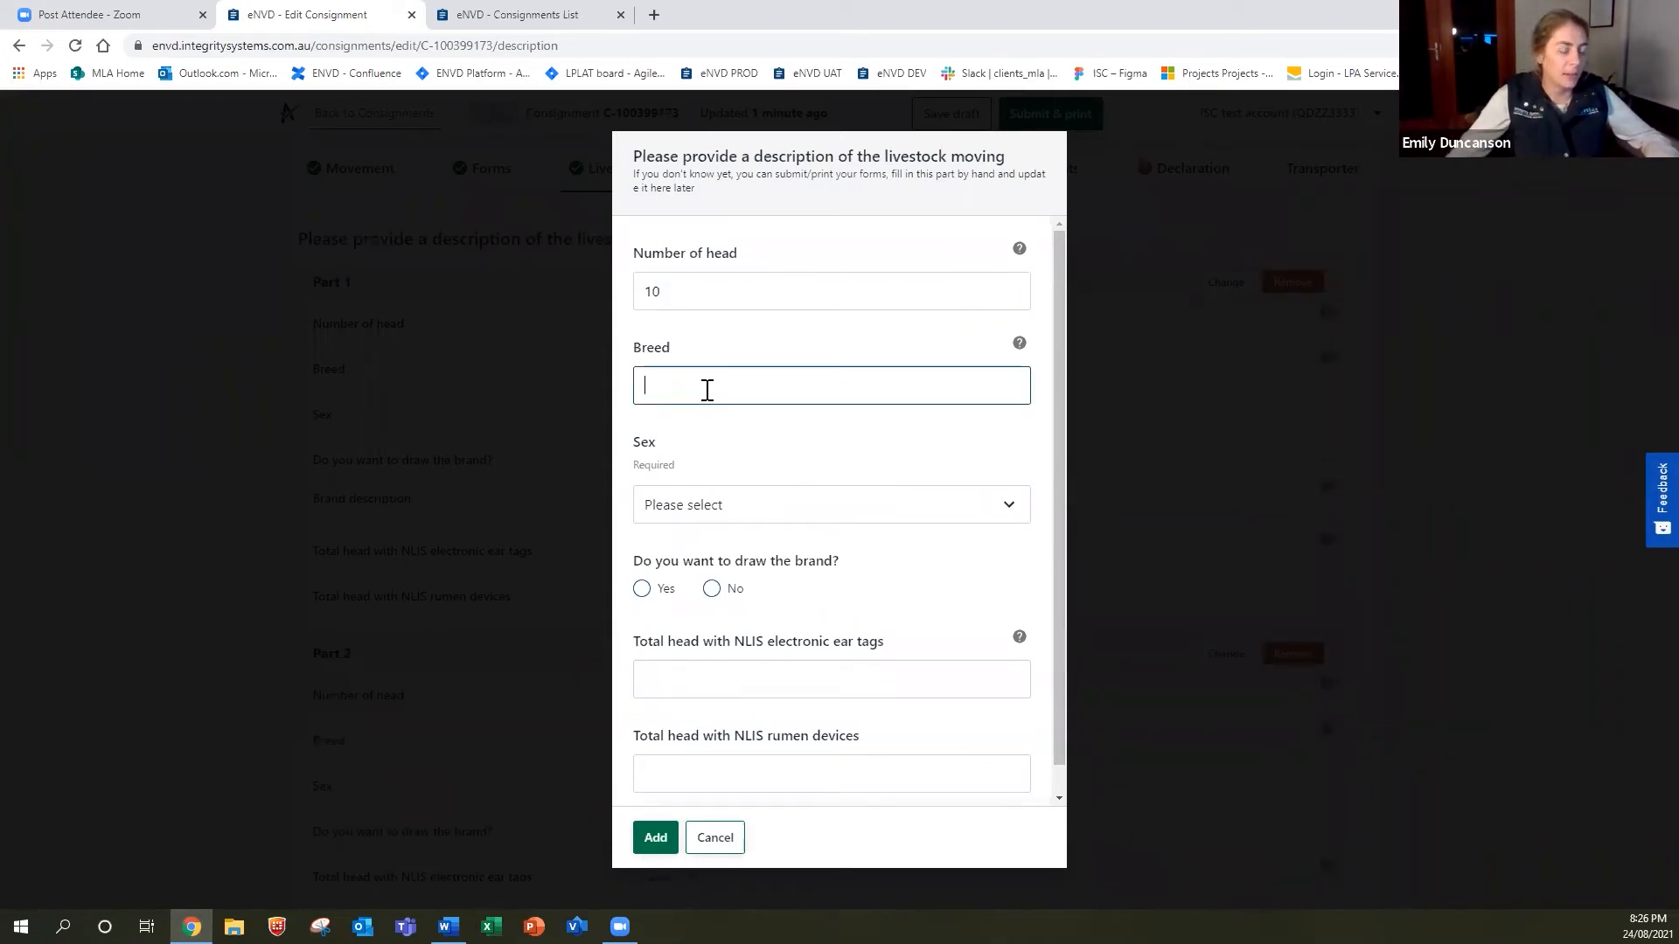
text(Angus)
click(731, 522)
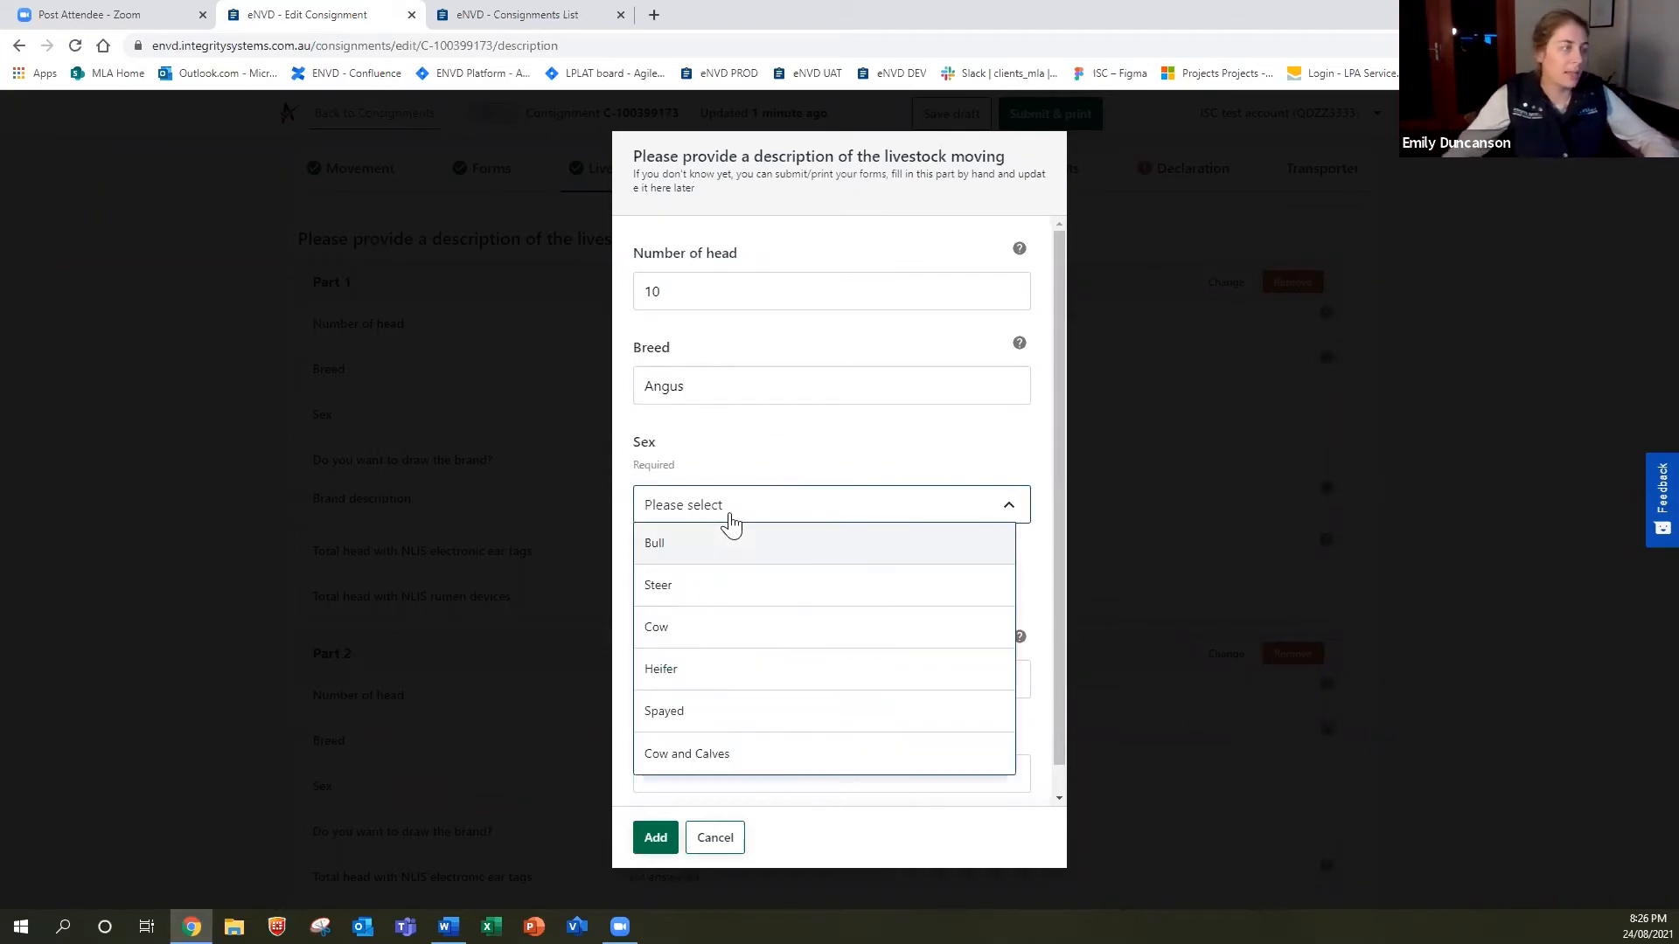
click(716, 603)
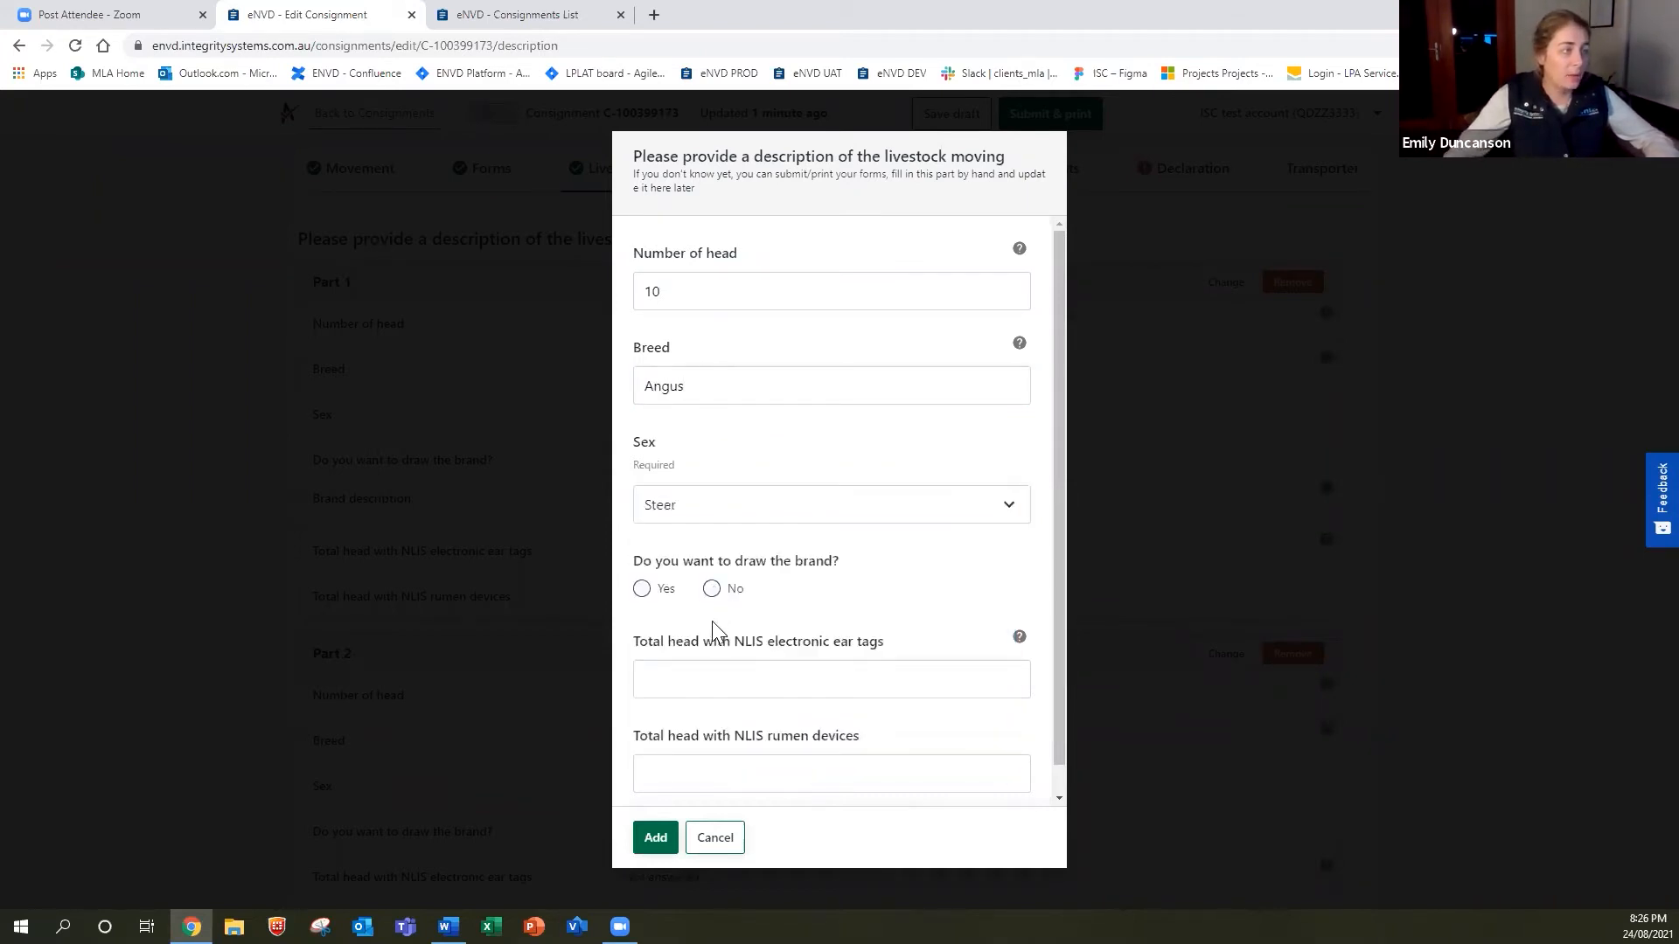
Give it brand description B1 without a drawing and 10 NLIS ear tags, then add it.
click(712, 588)
click(750, 675)
text(B1)
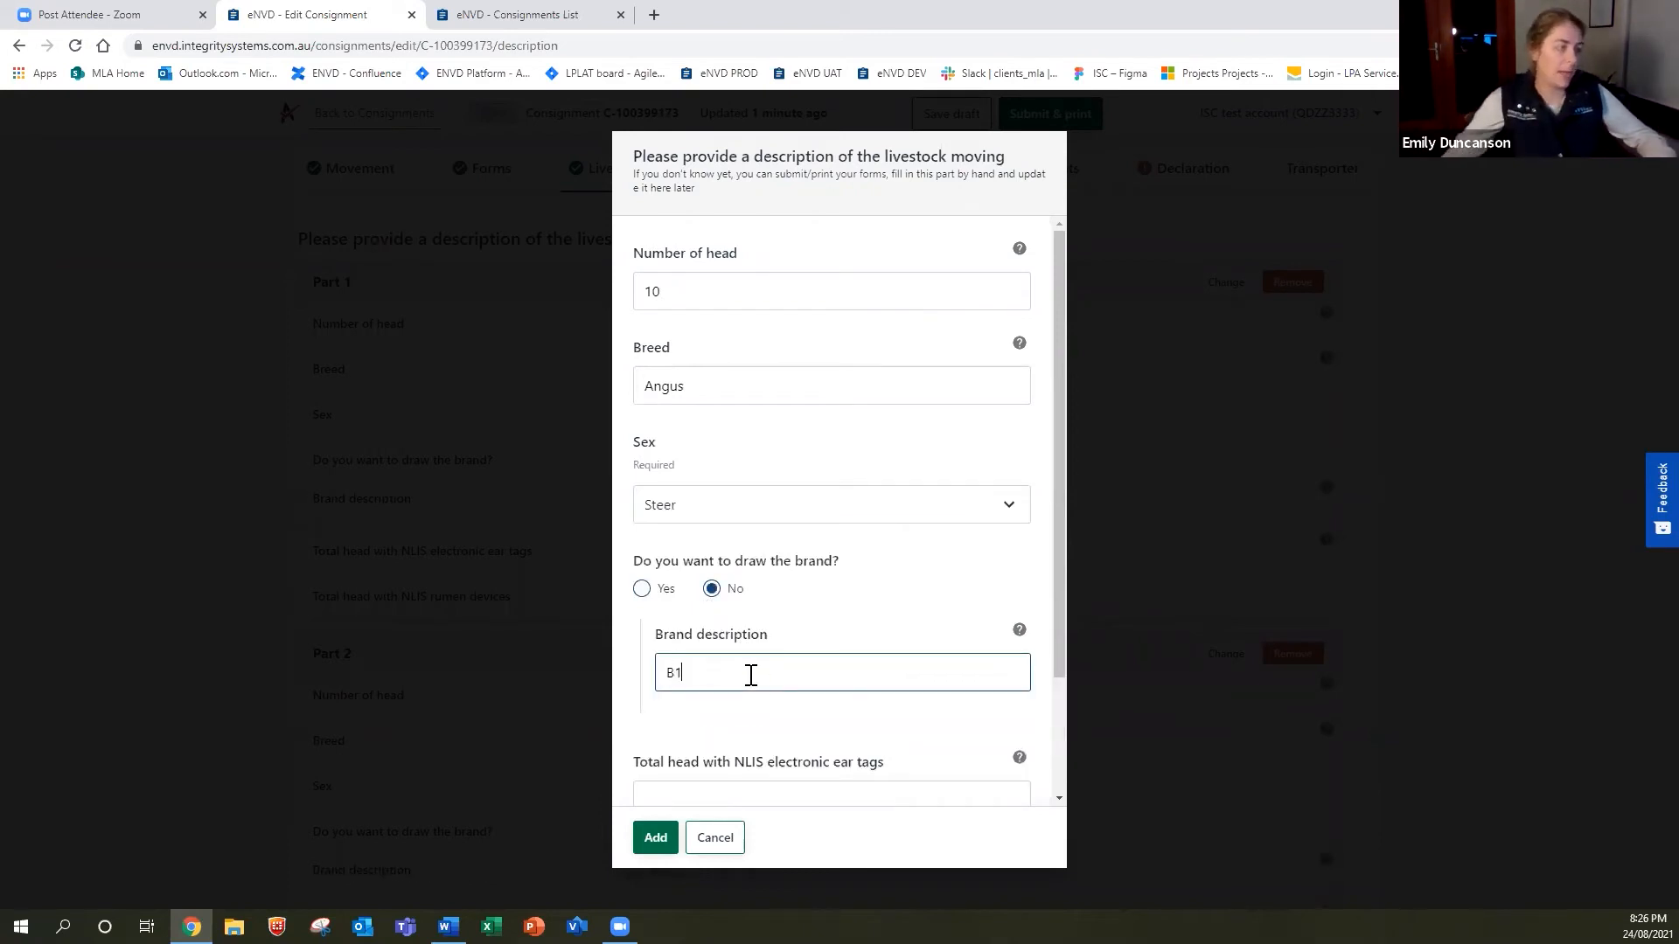
scroll(757, 678, down, 2)
click(764, 655)
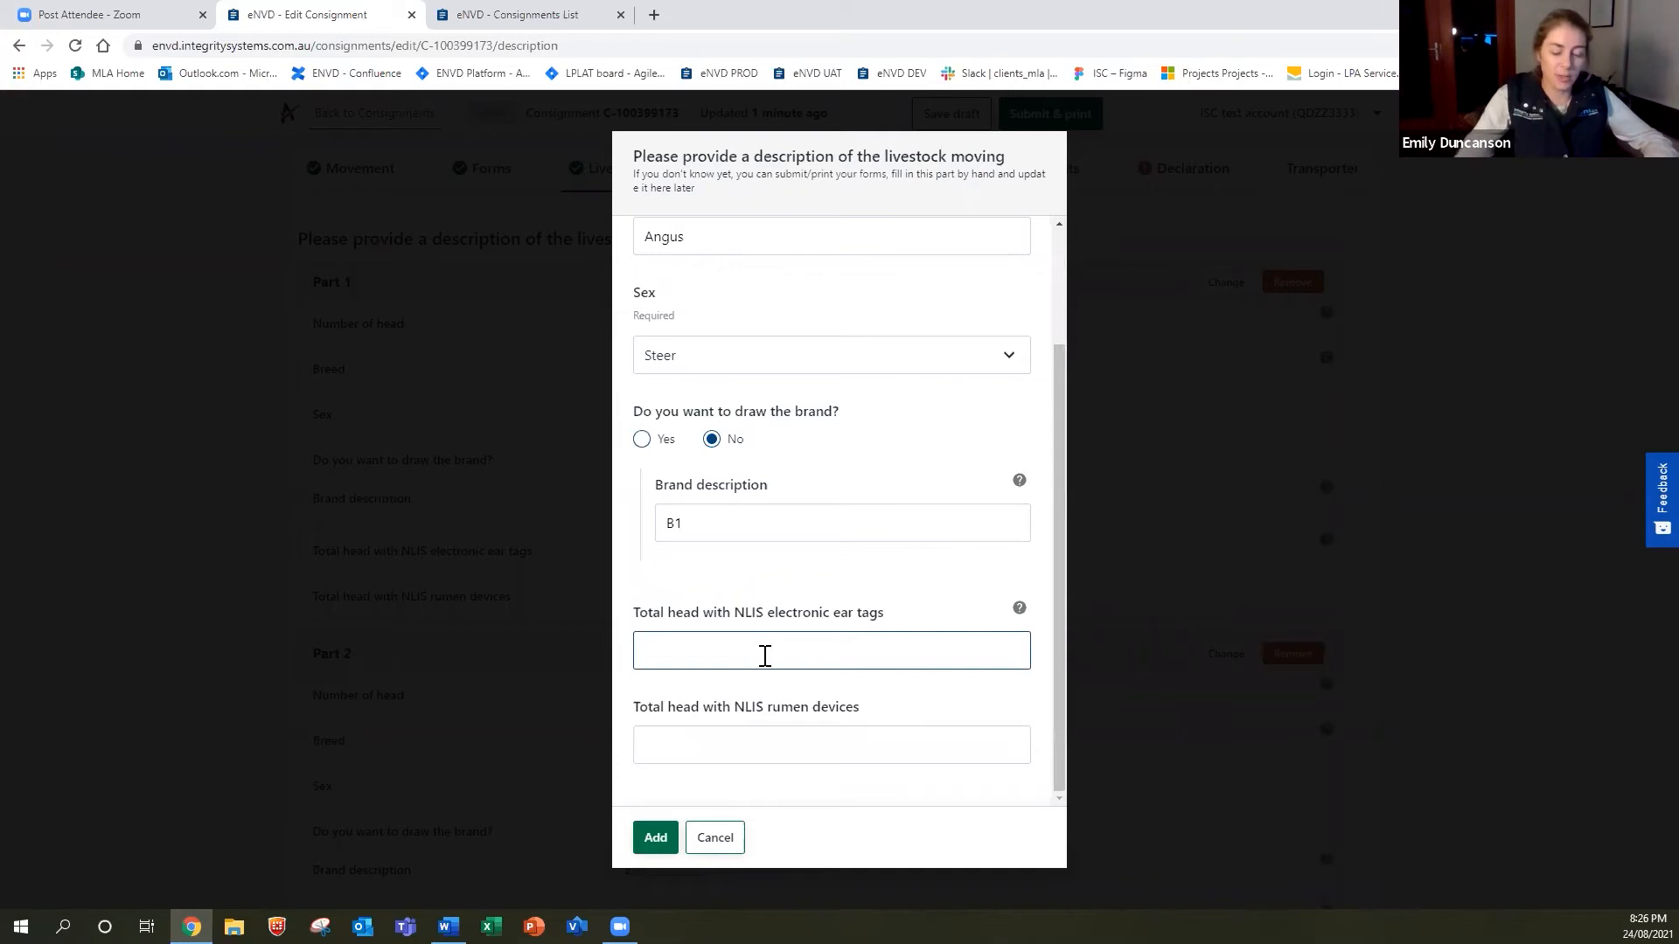
text(10)
click(654, 839)
scroll(833, 675, down, 3)
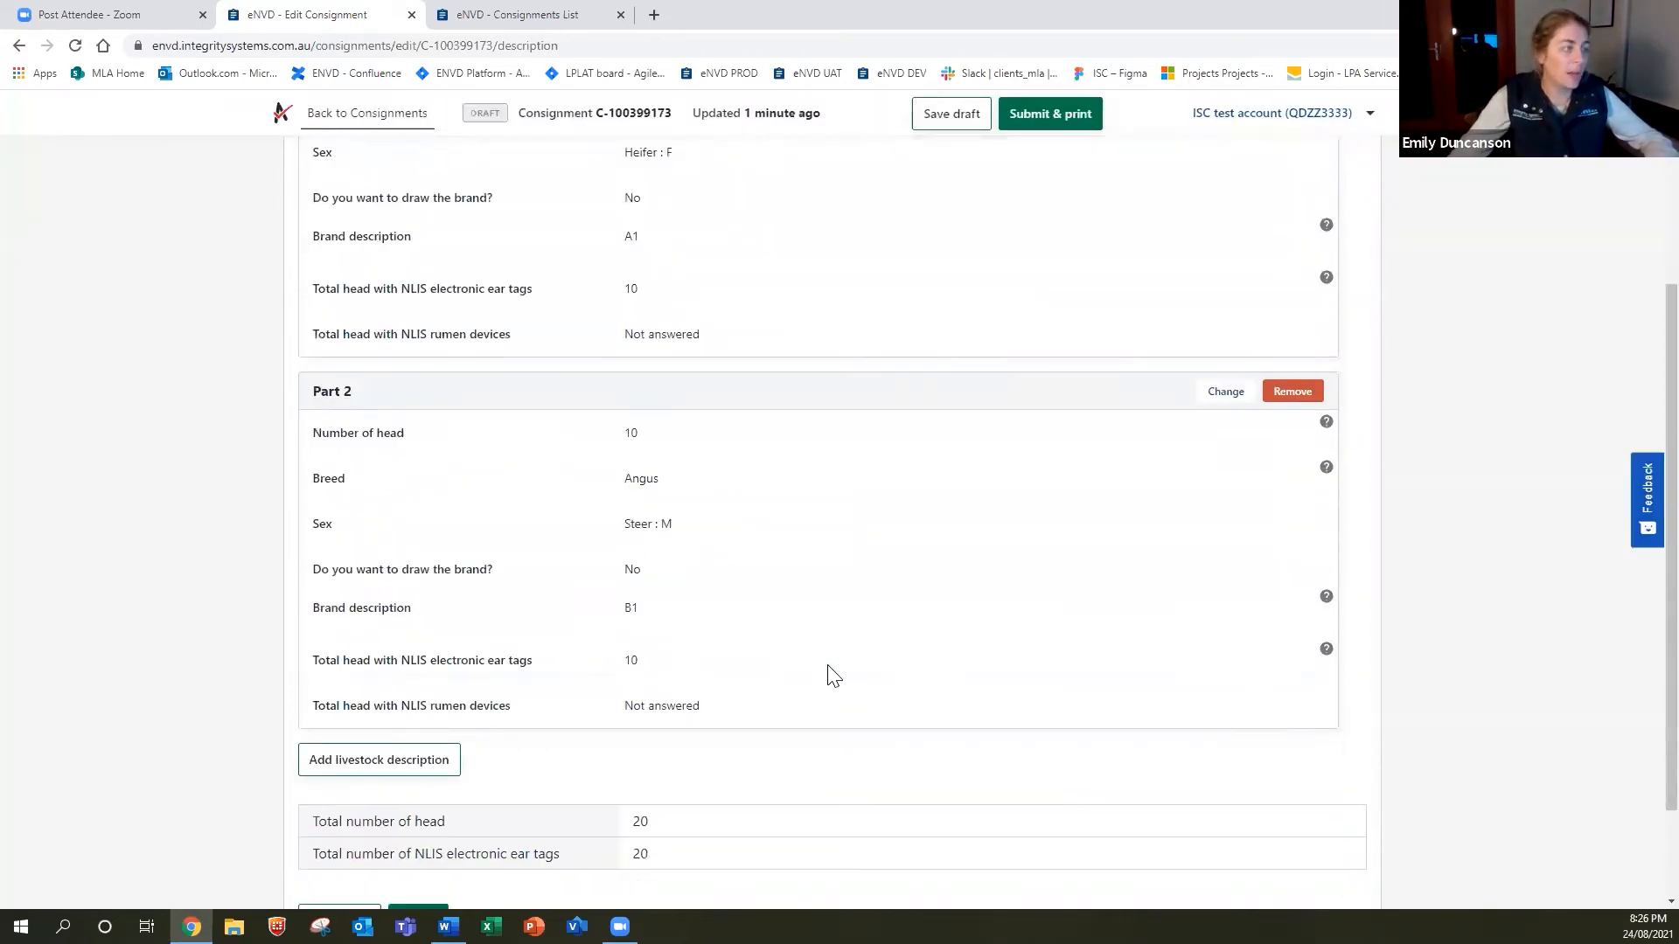
scroll(832, 675, down, 2)
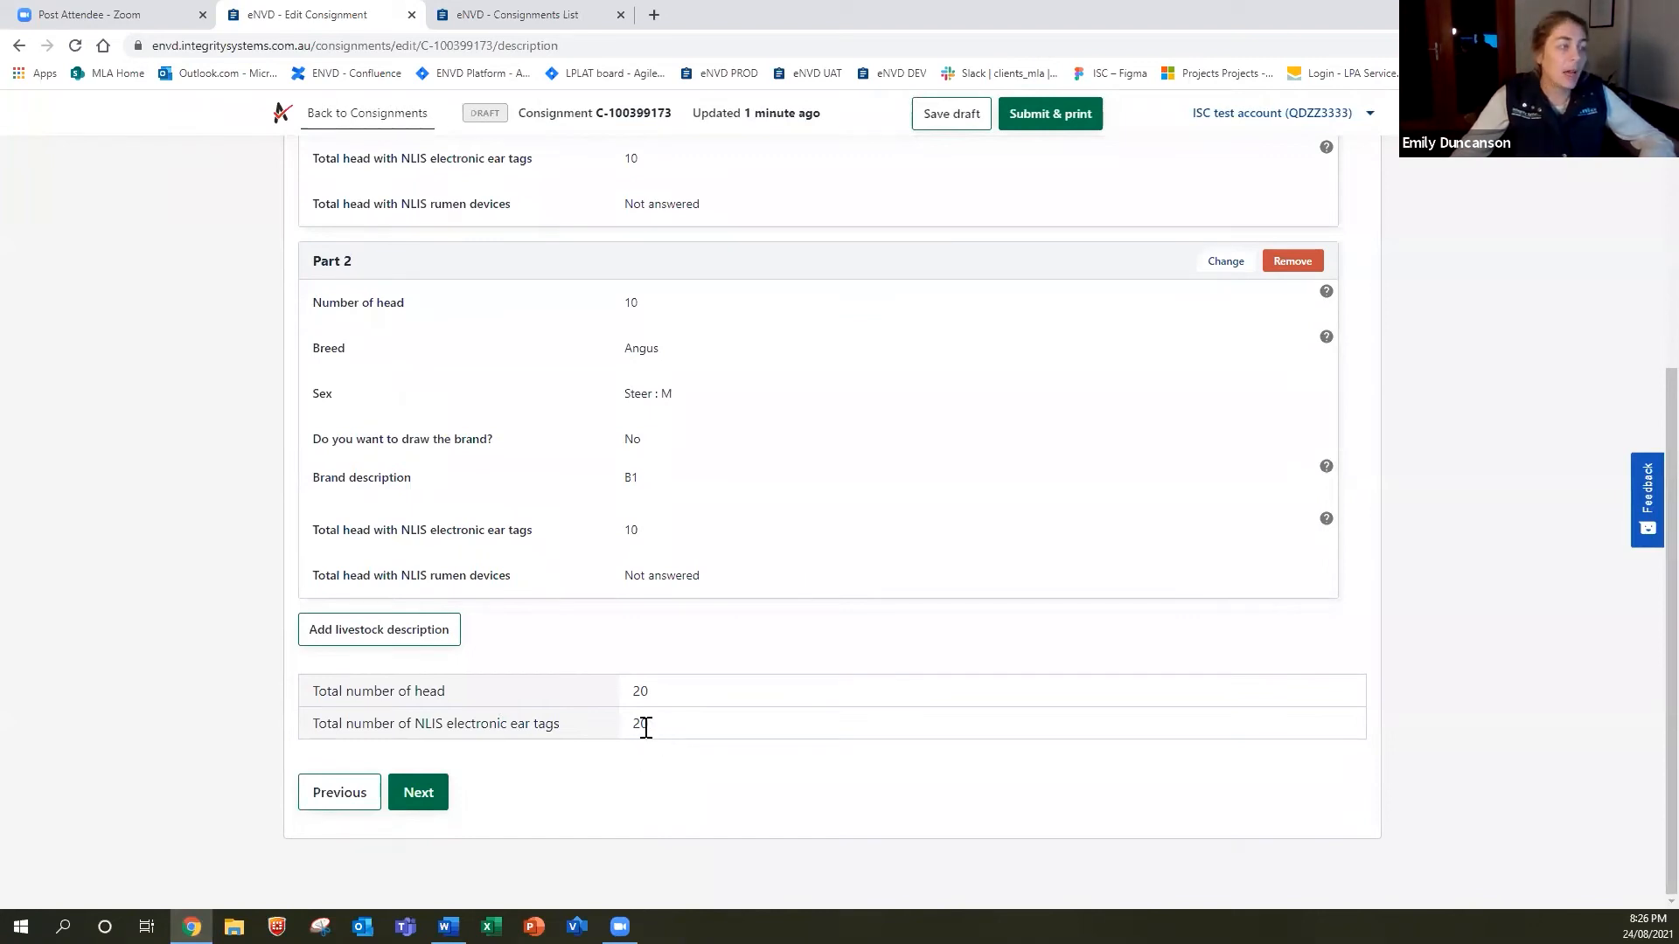
scroll(647, 726, up, 2)
scroll(634, 555, up, 2)
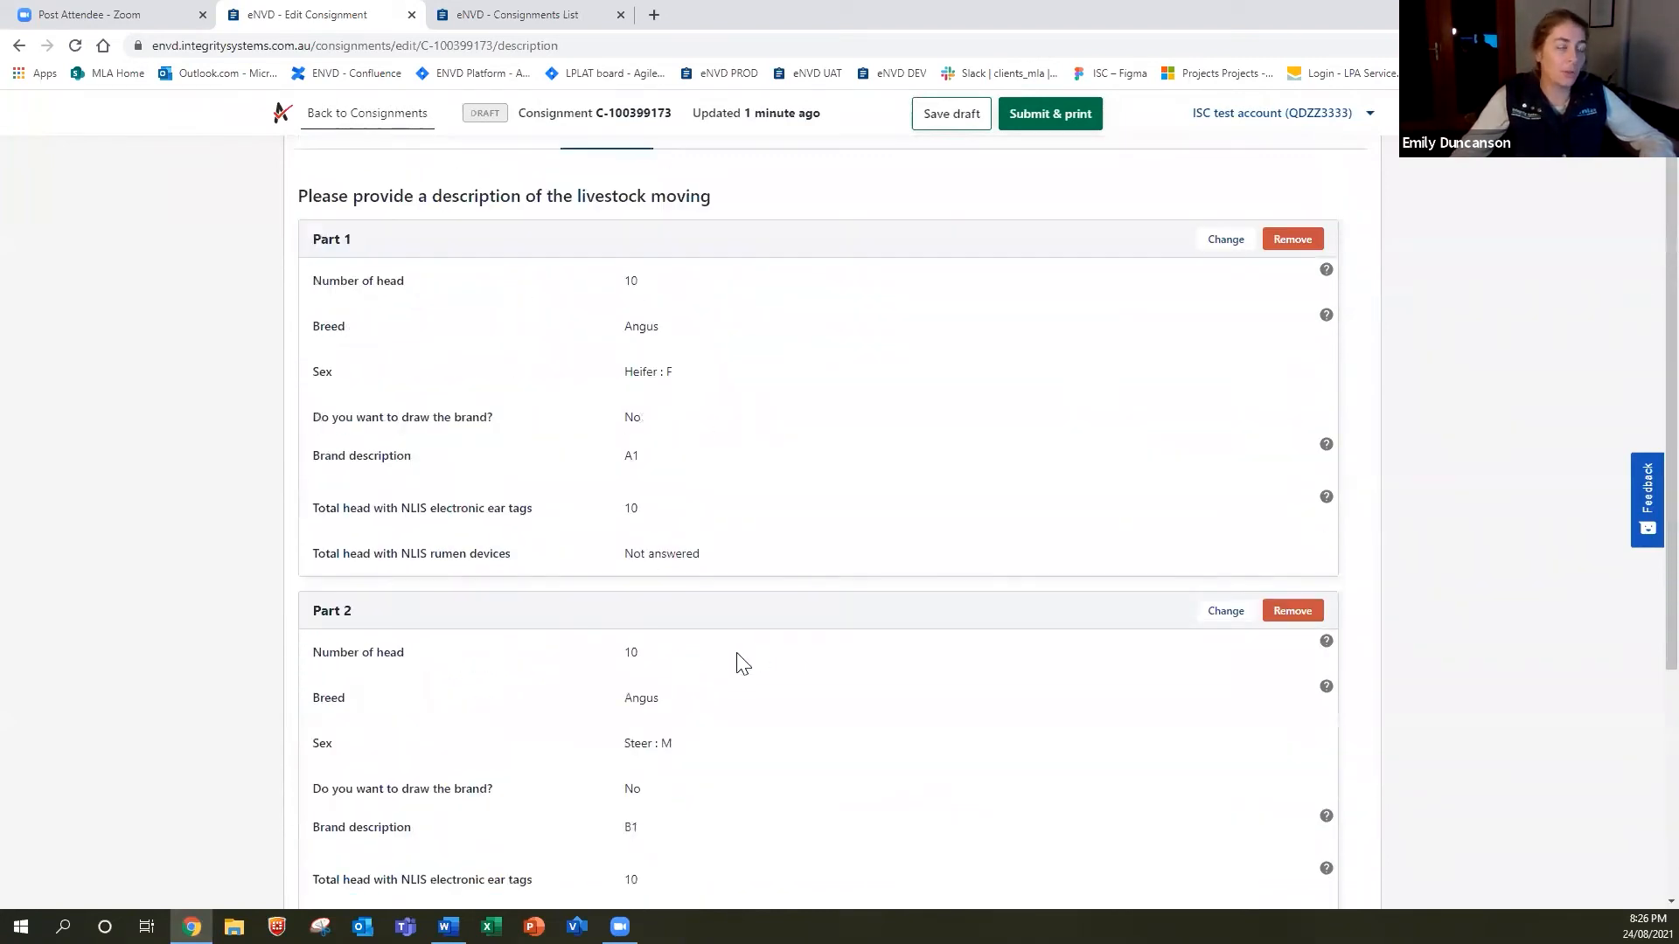
scroll(700, 420, down, 4)
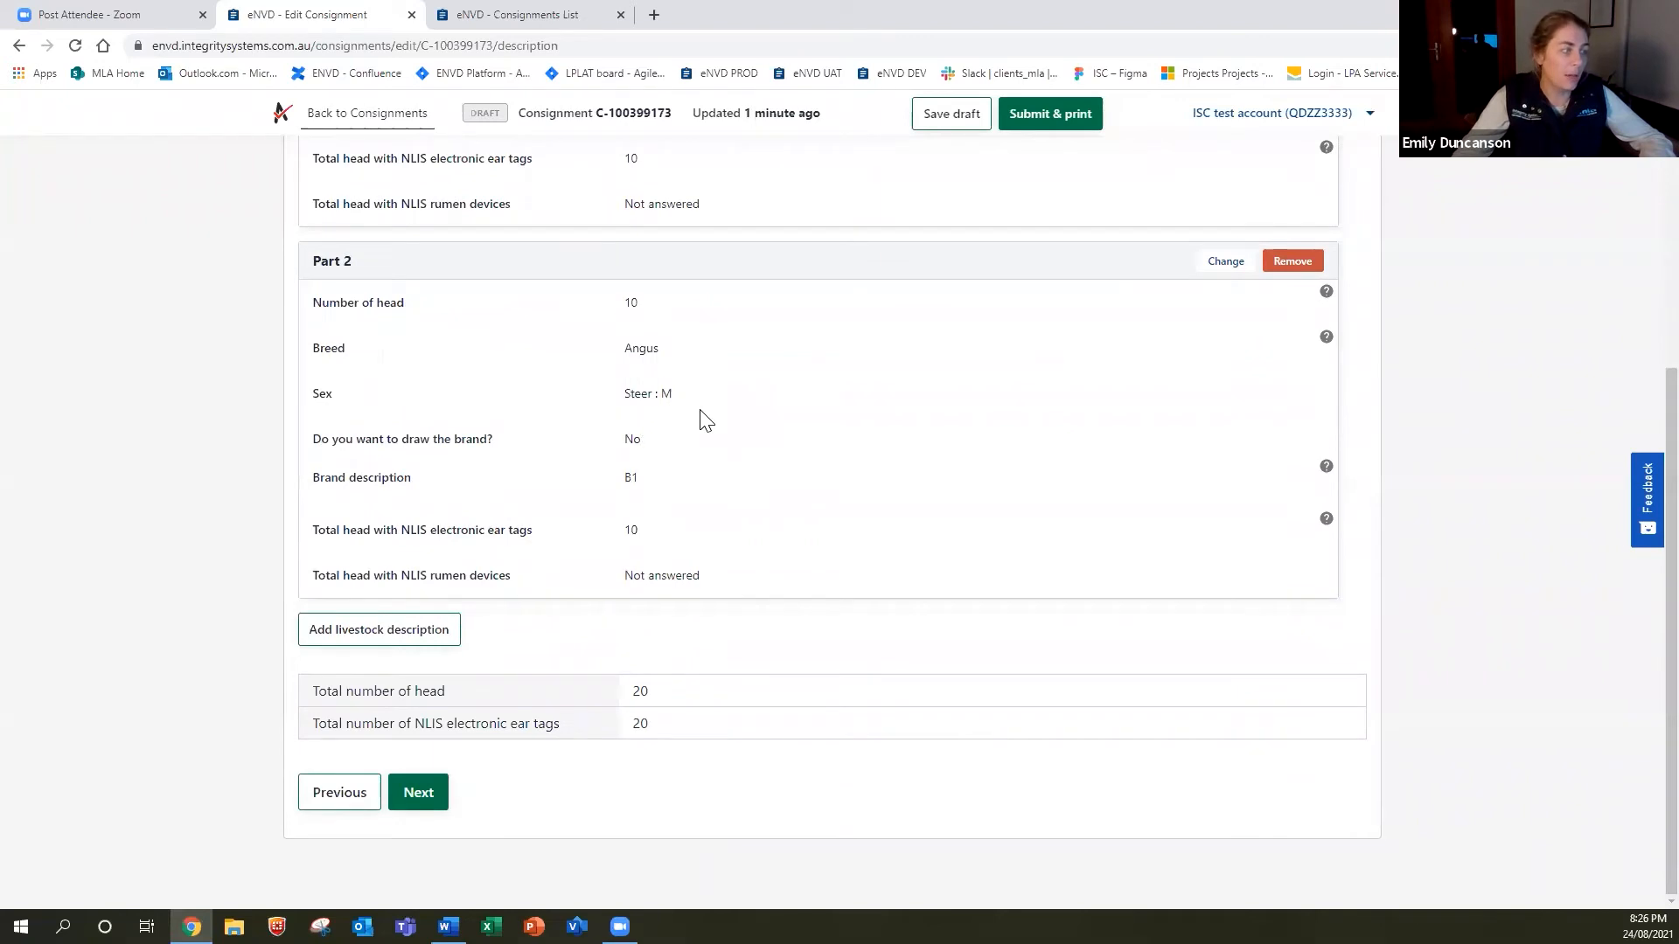
scroll(706, 420, up, 2)
scroll(707, 420, up, 3)
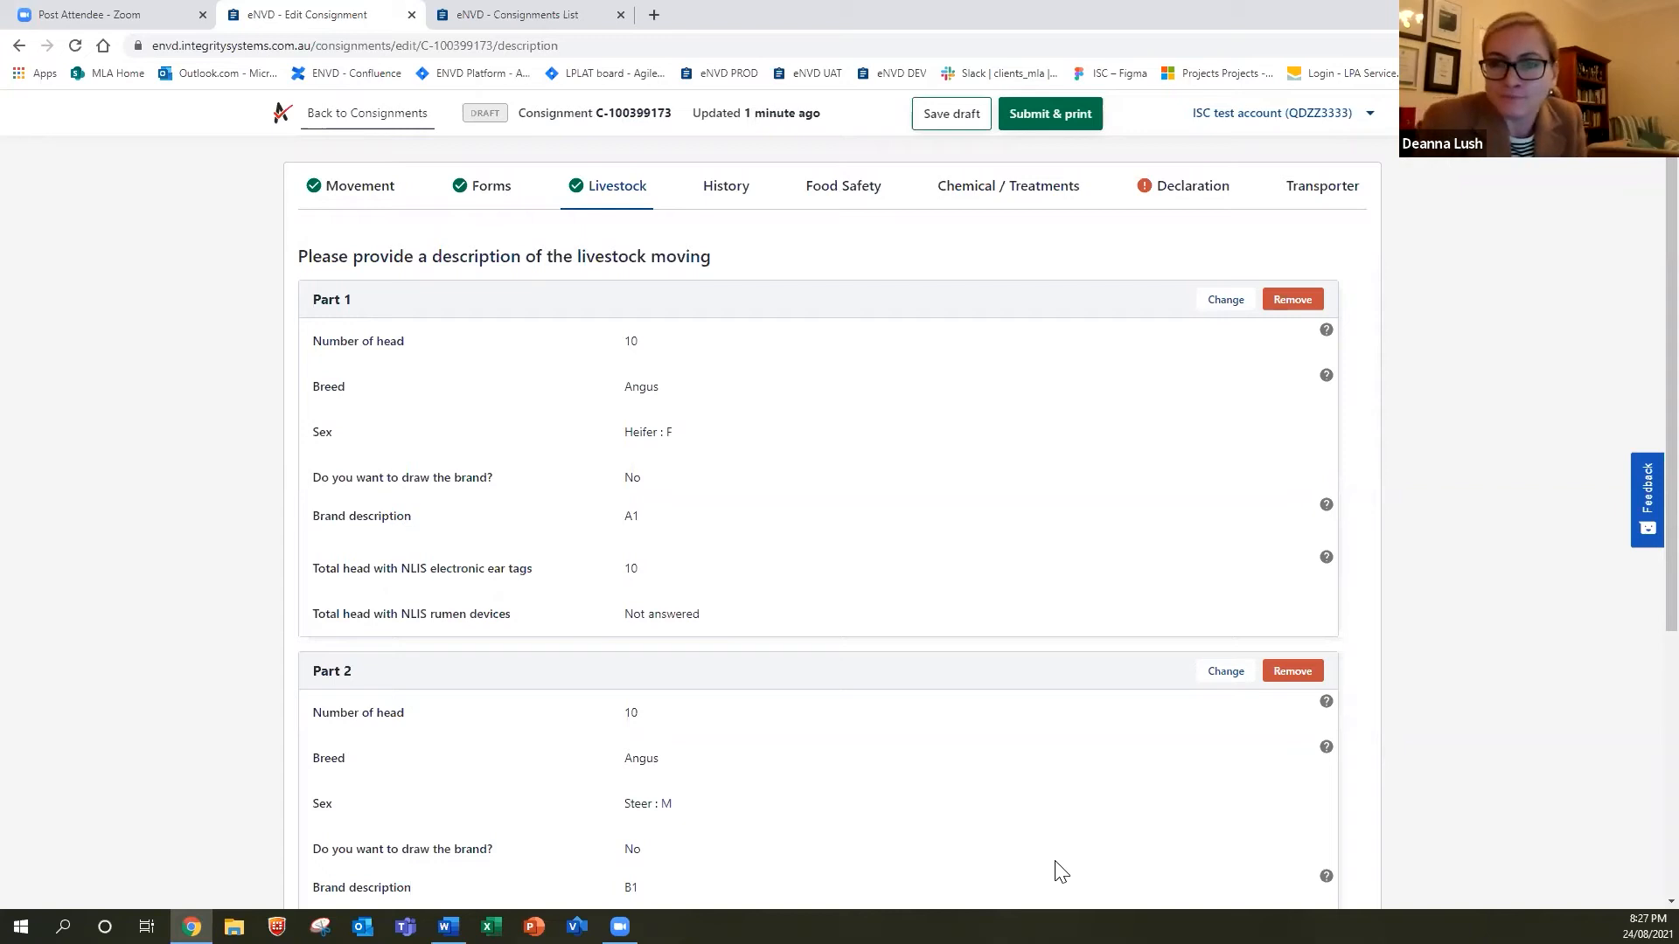
scroll(772, 532, down, 4)
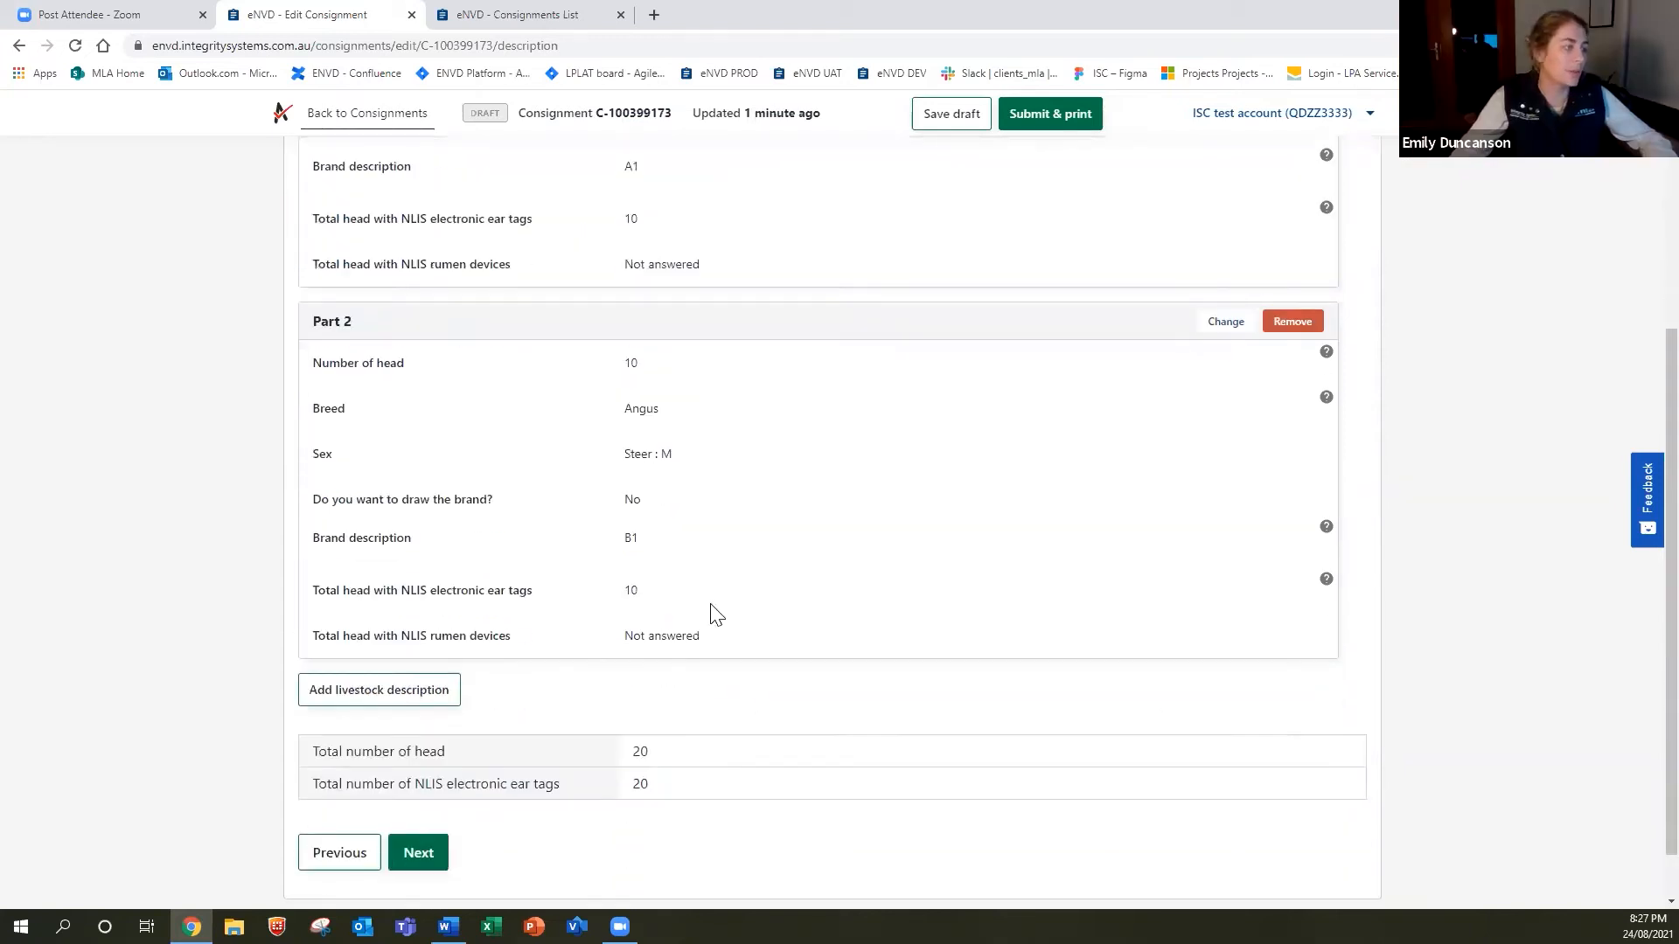
Start a third livestock line of 10 head, breed Angus, sex Cow.
click(413, 692)
text(10)
key(Tab)
text(Angus)
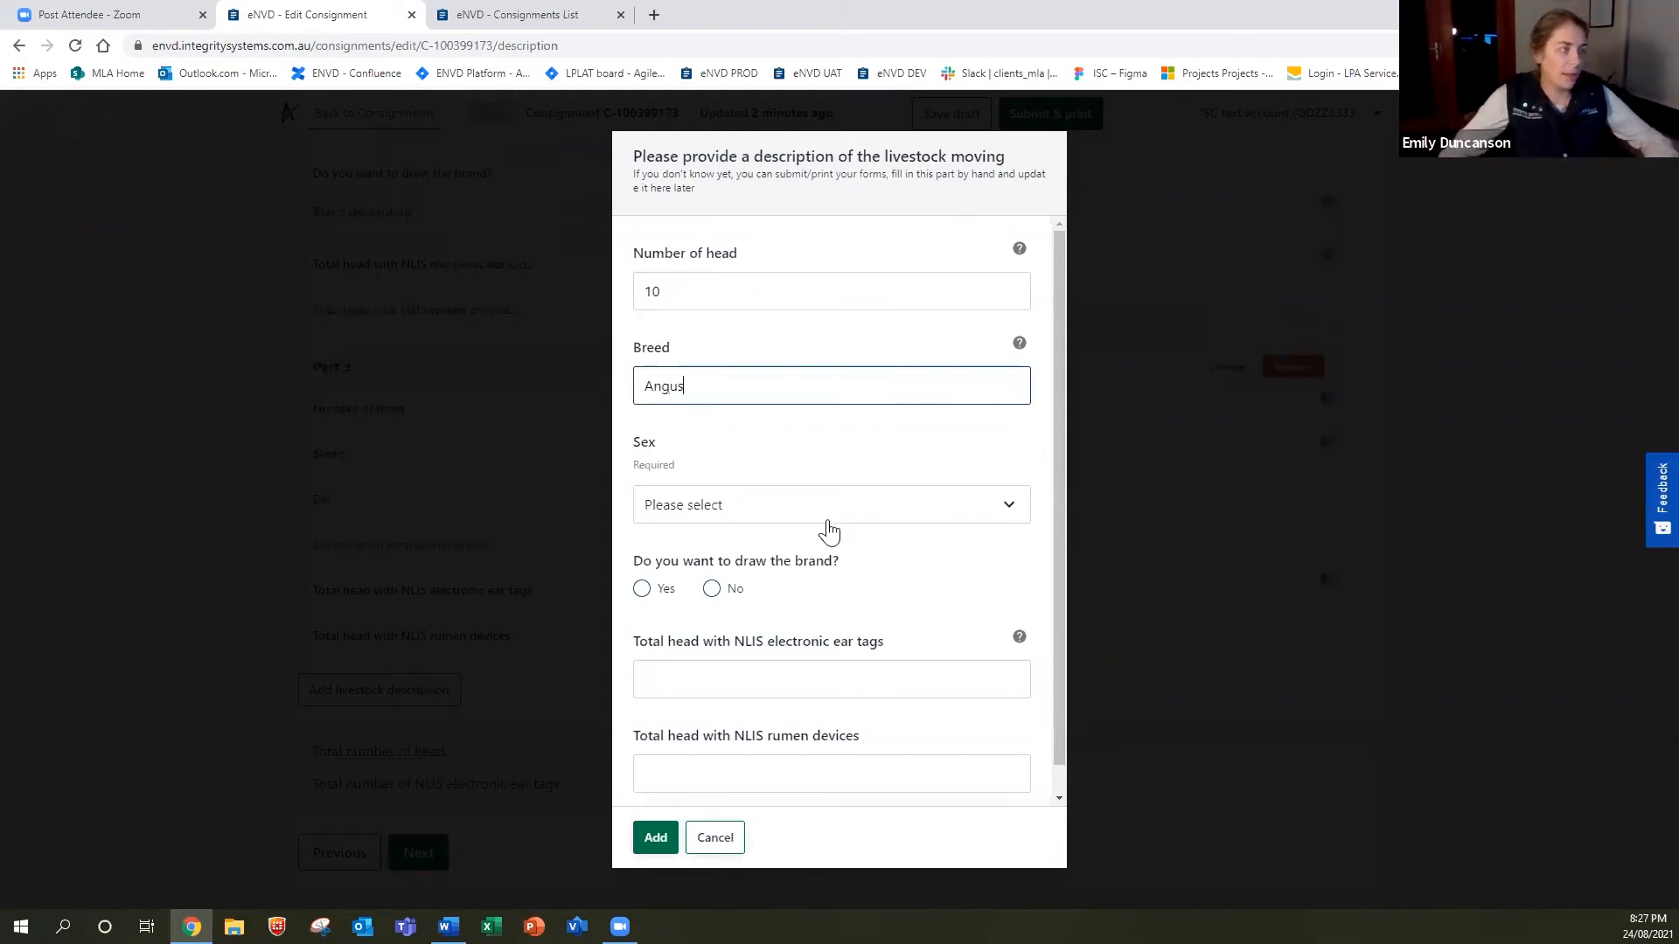
click(828, 516)
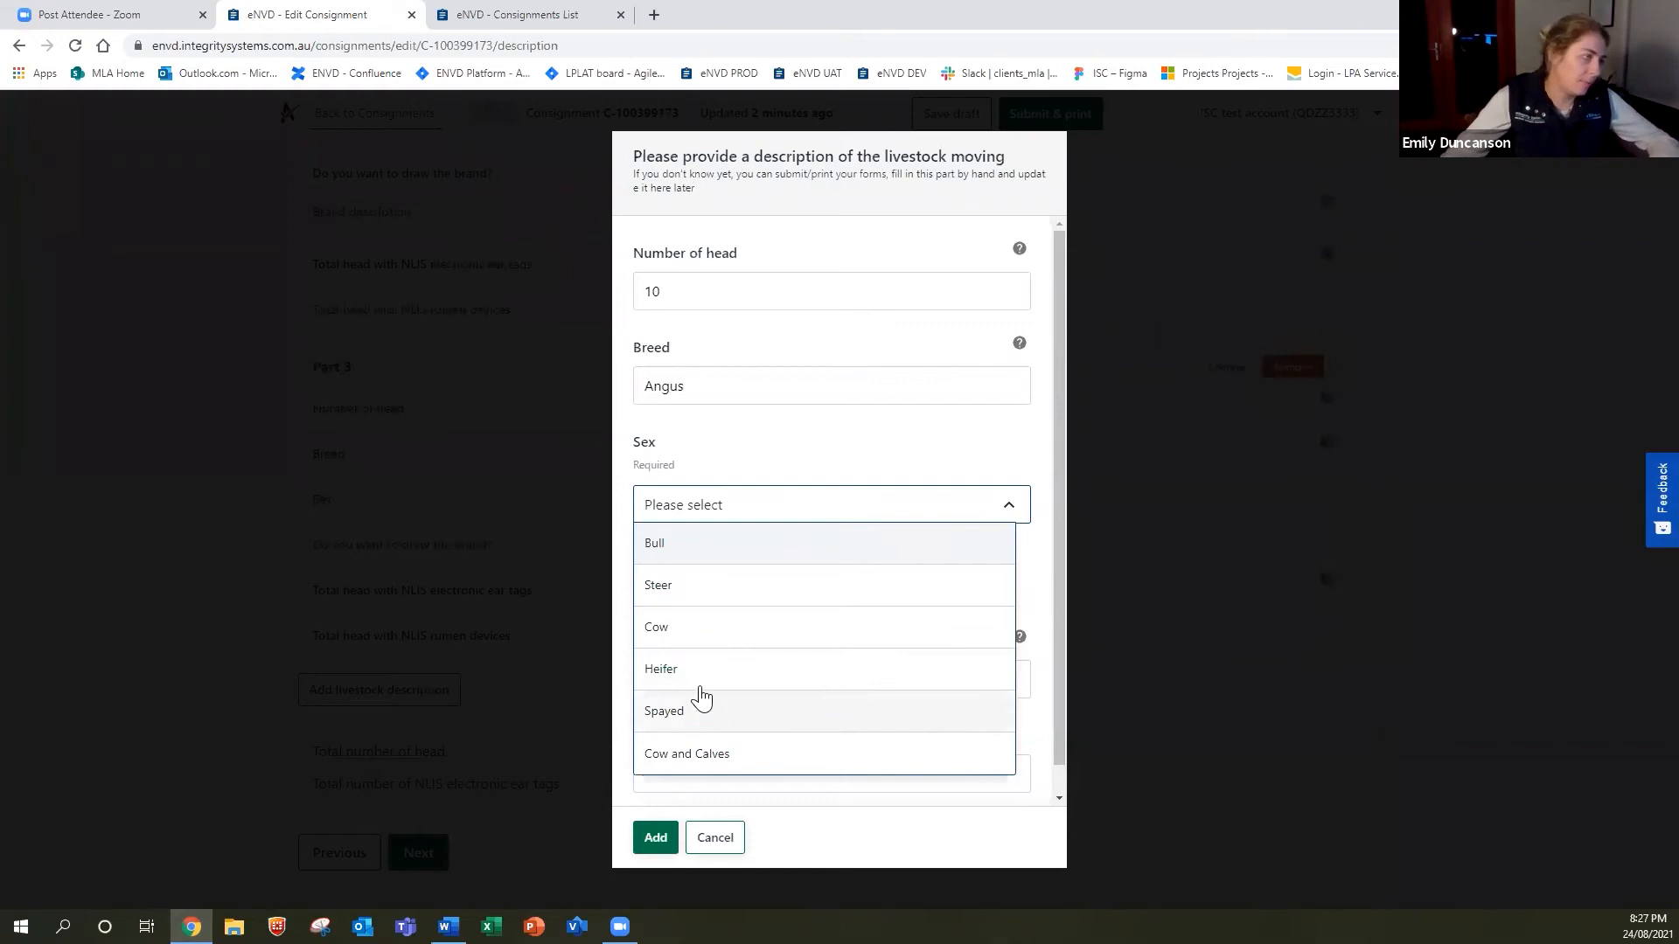
click(708, 632)
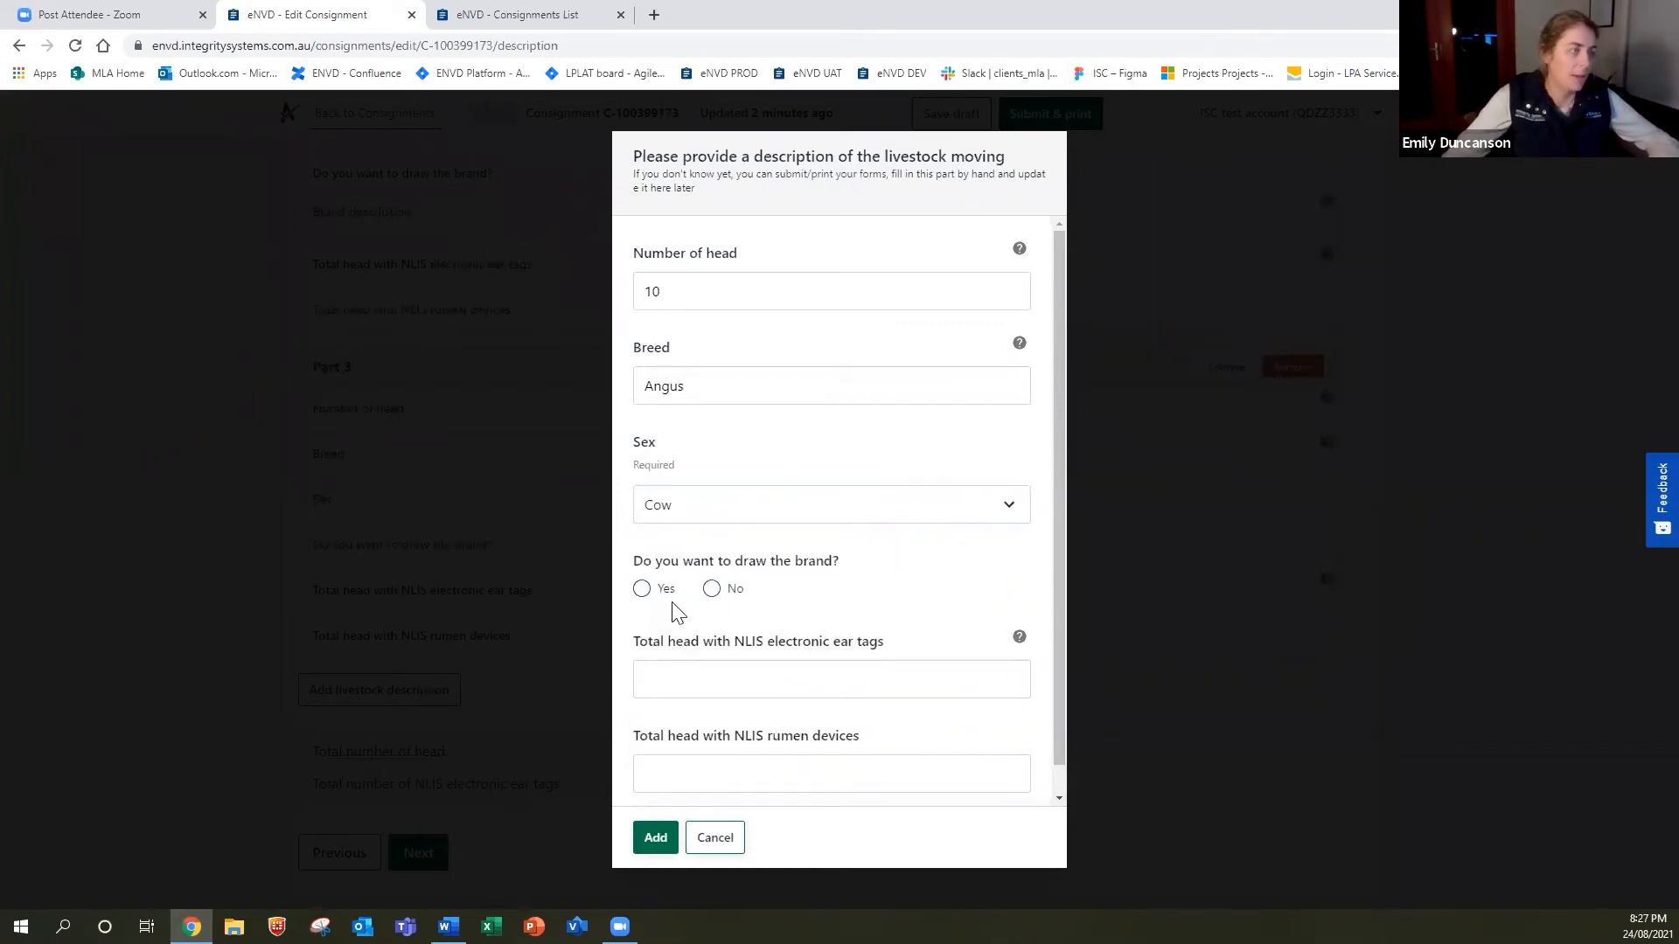
Hand-draw a C1 brand, set 10 NLIS ear tags and add Part 3.
click(641, 590)
scroll(769, 600, down, 2)
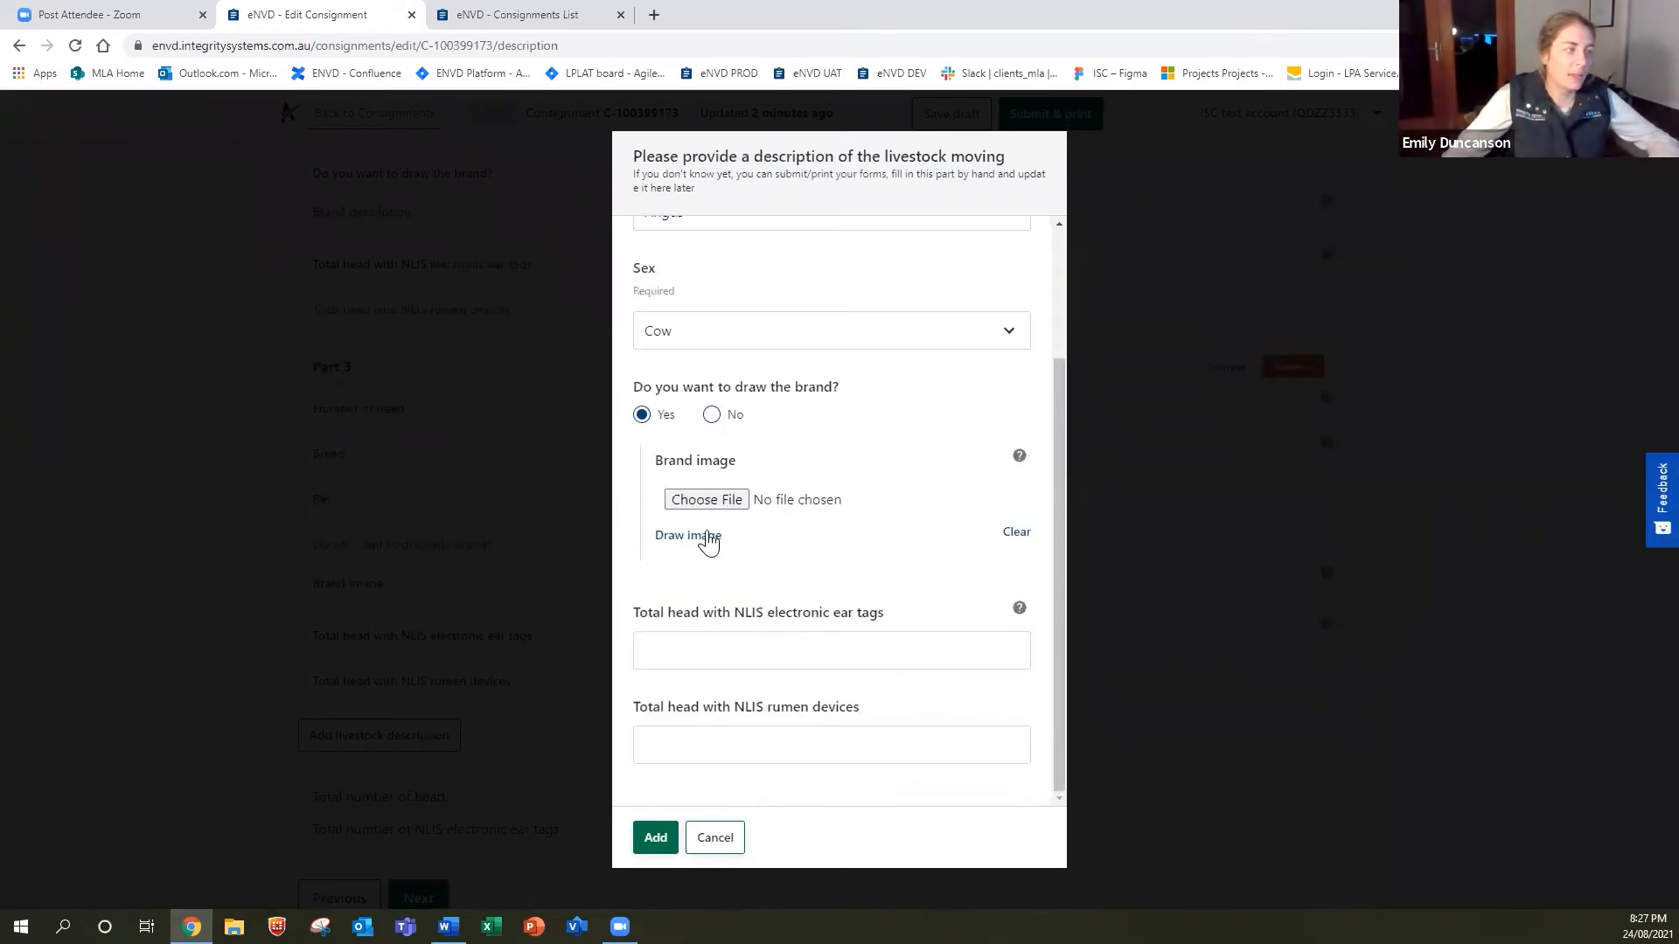
click(690, 536)
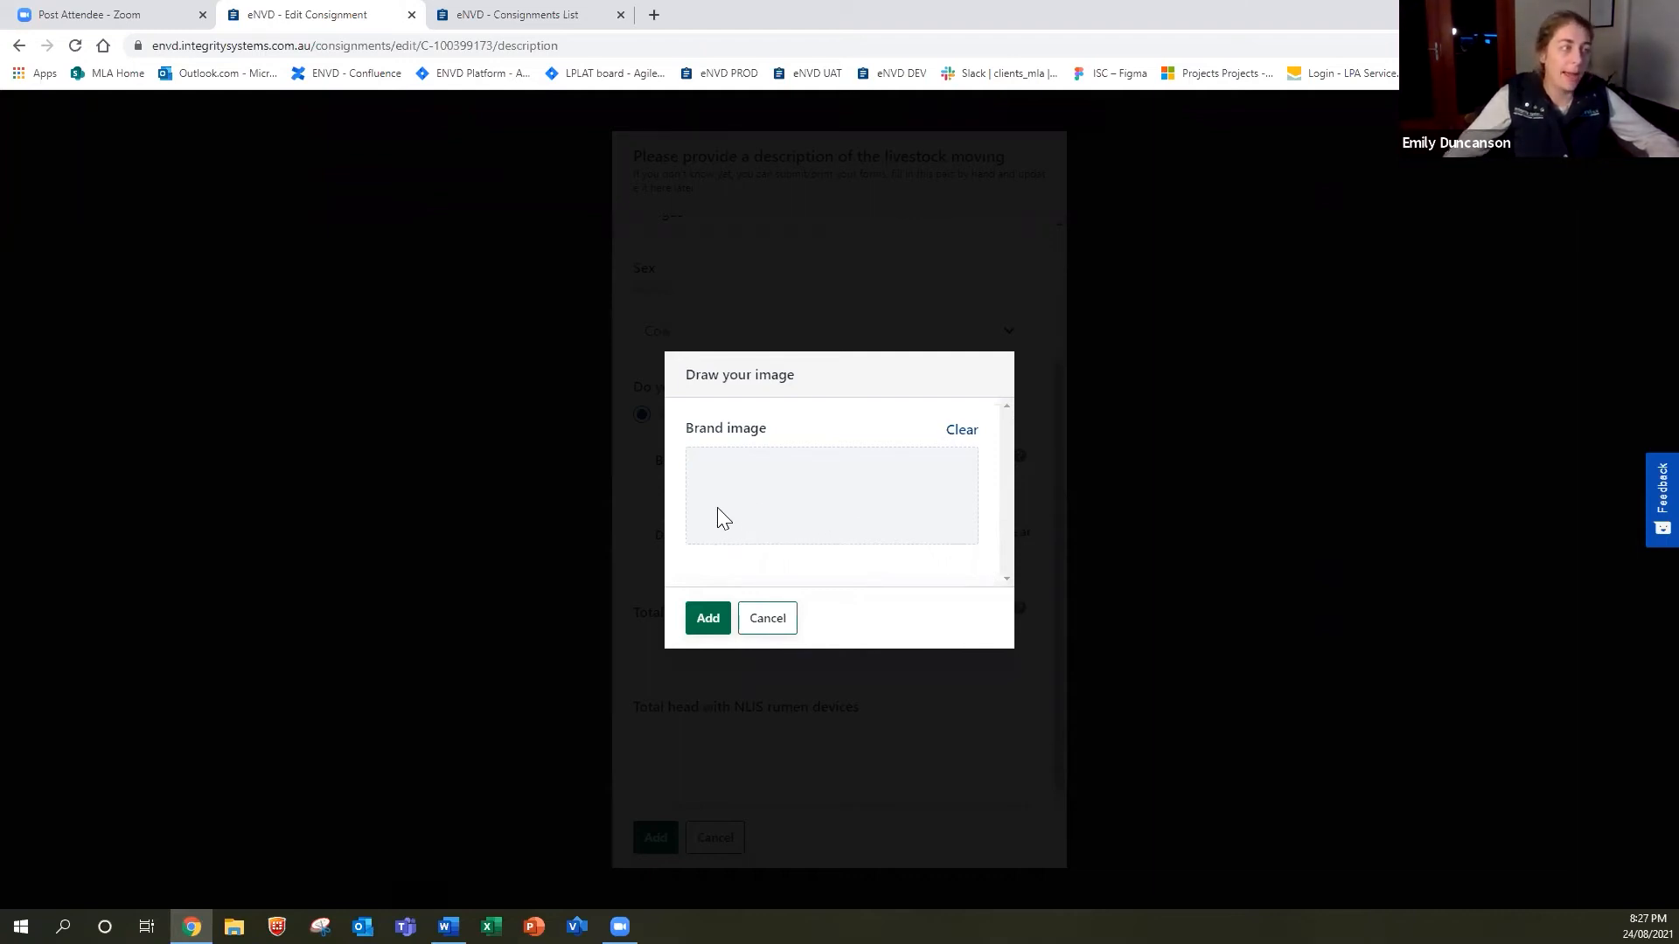
mouse_move(784, 474)
mouse_down()
mouse_move(762, 532)
mouse_move(878, 525)
mouse_up()
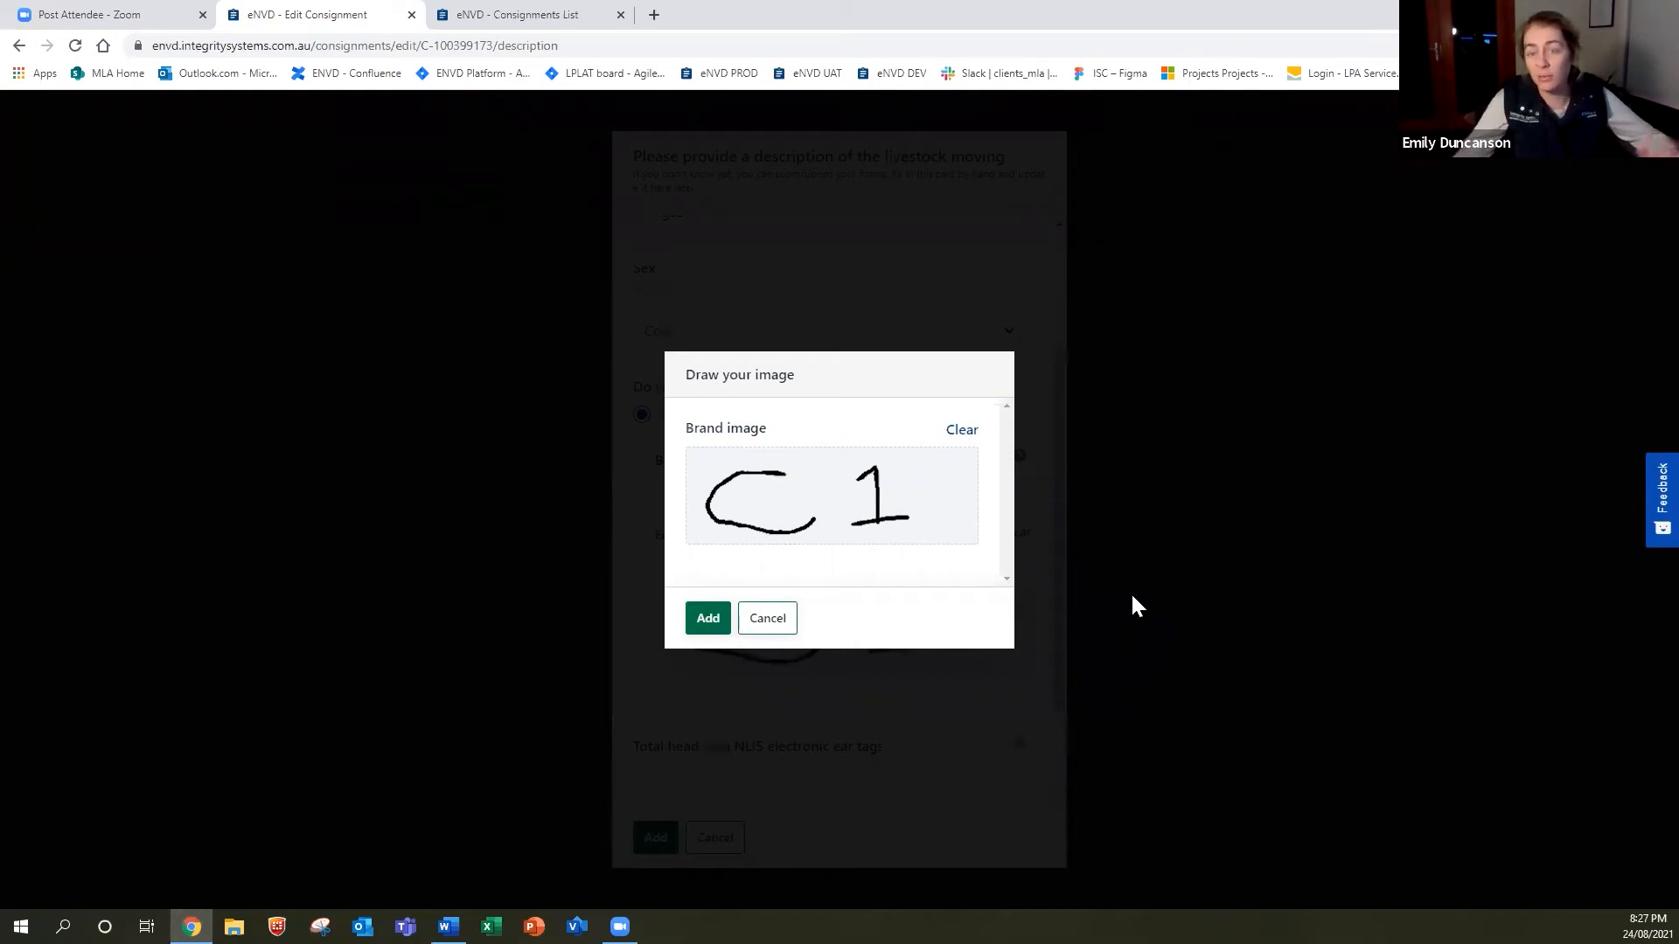
click(706, 618)
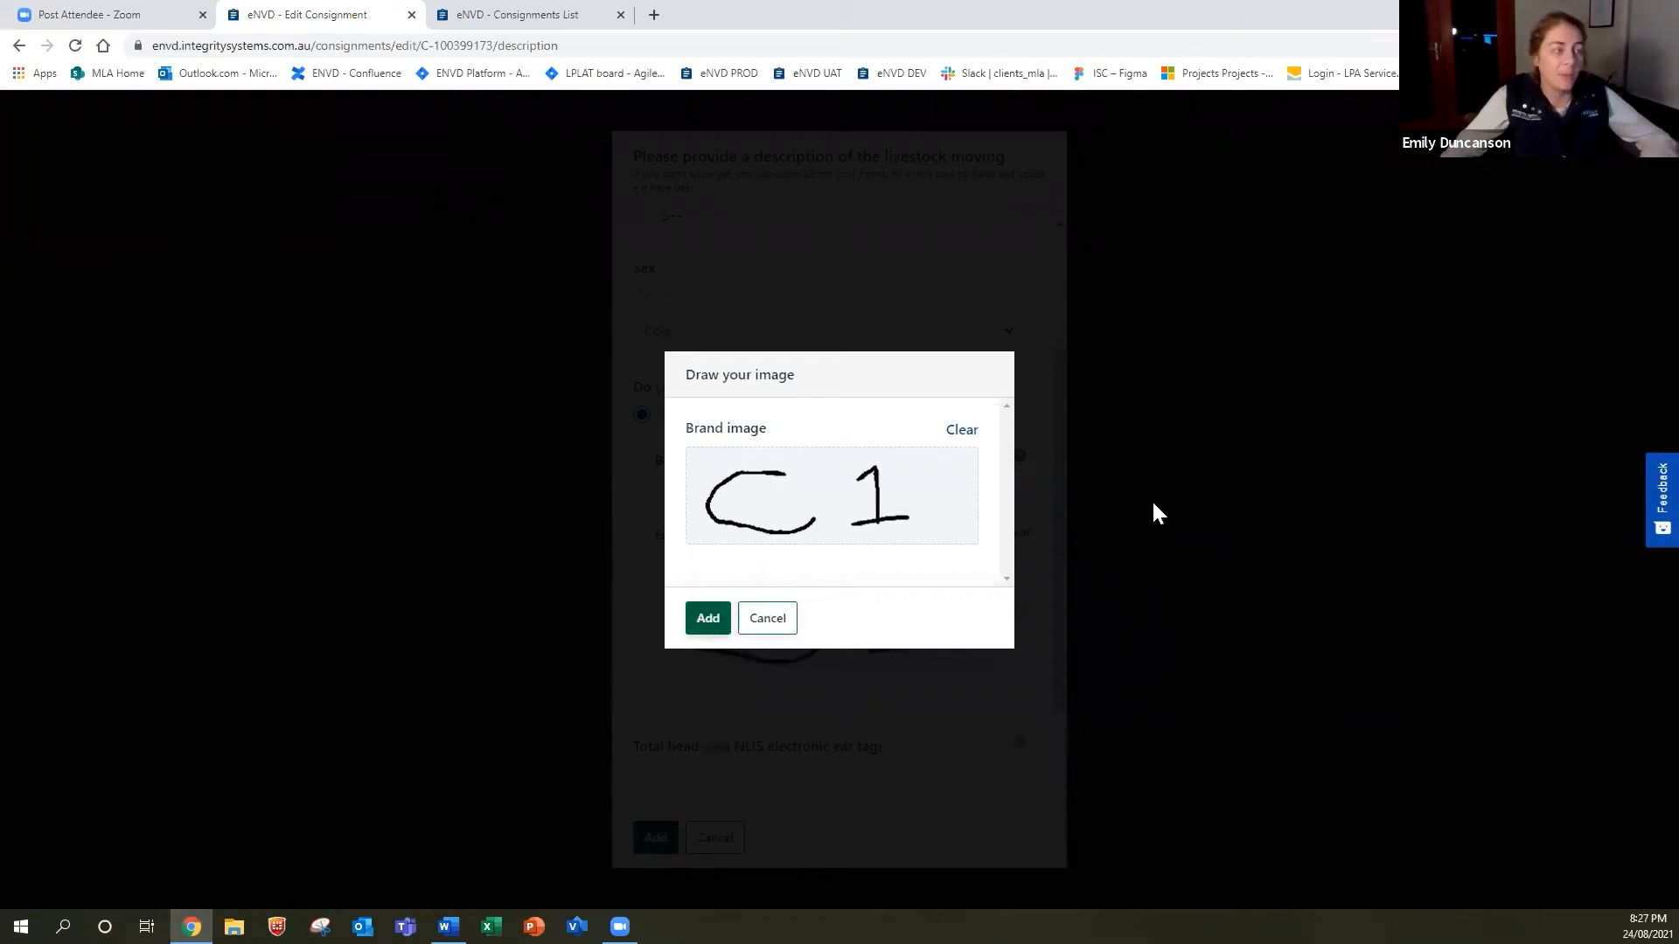
scroll(815, 557, down, 2)
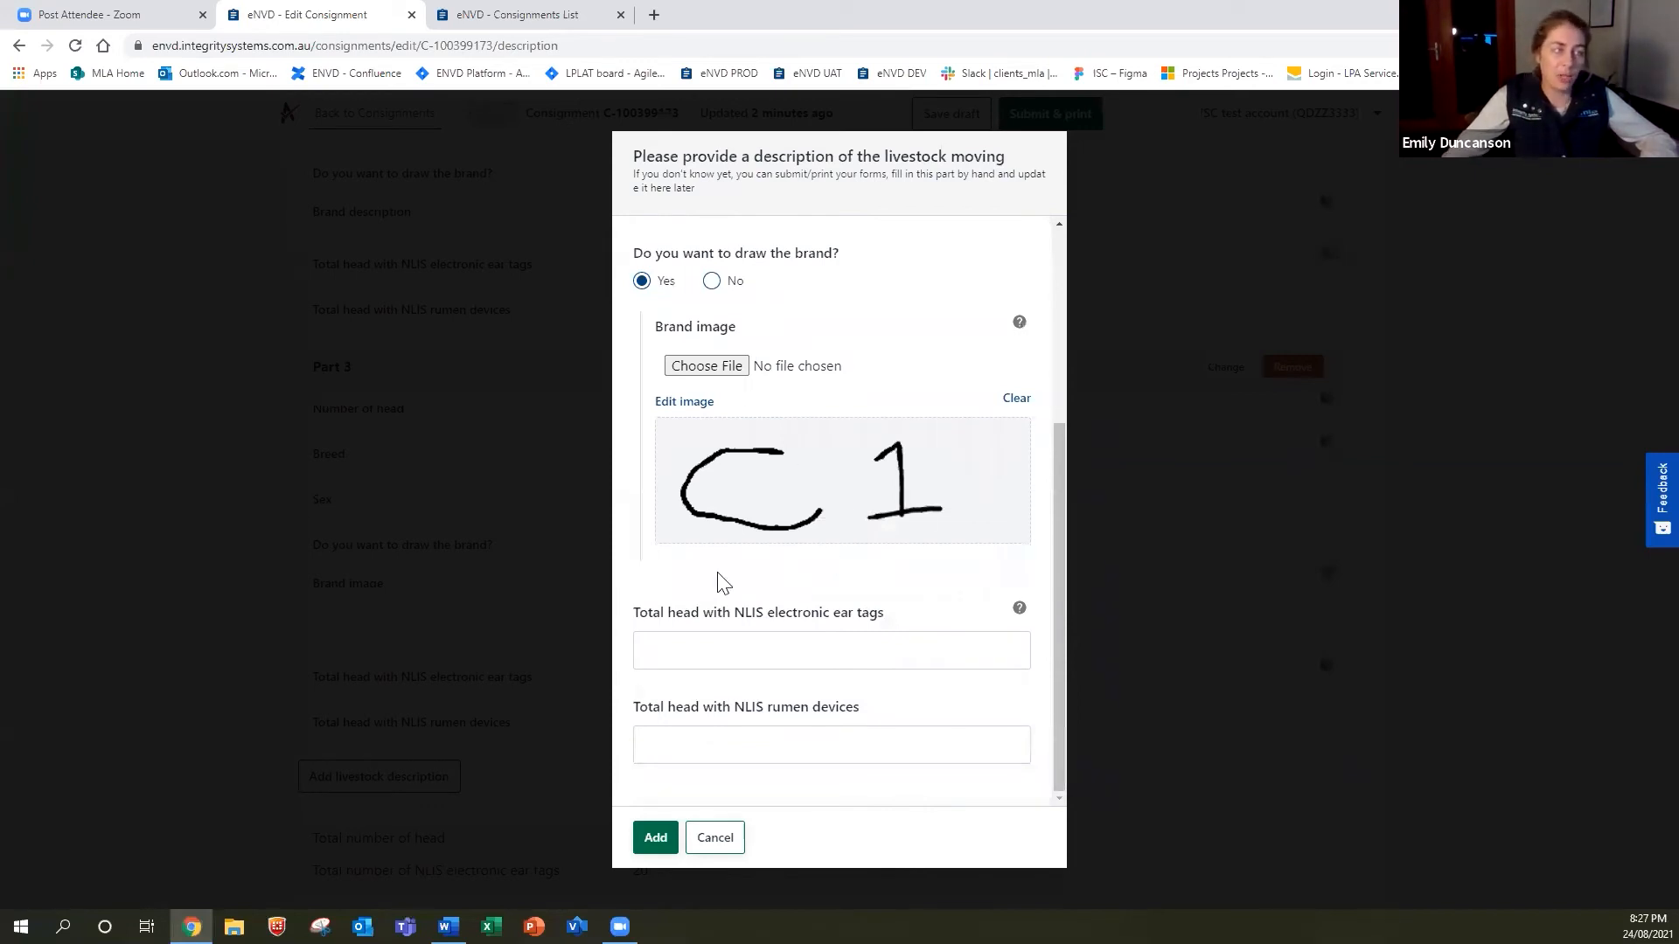
click(814, 639)
text(10)
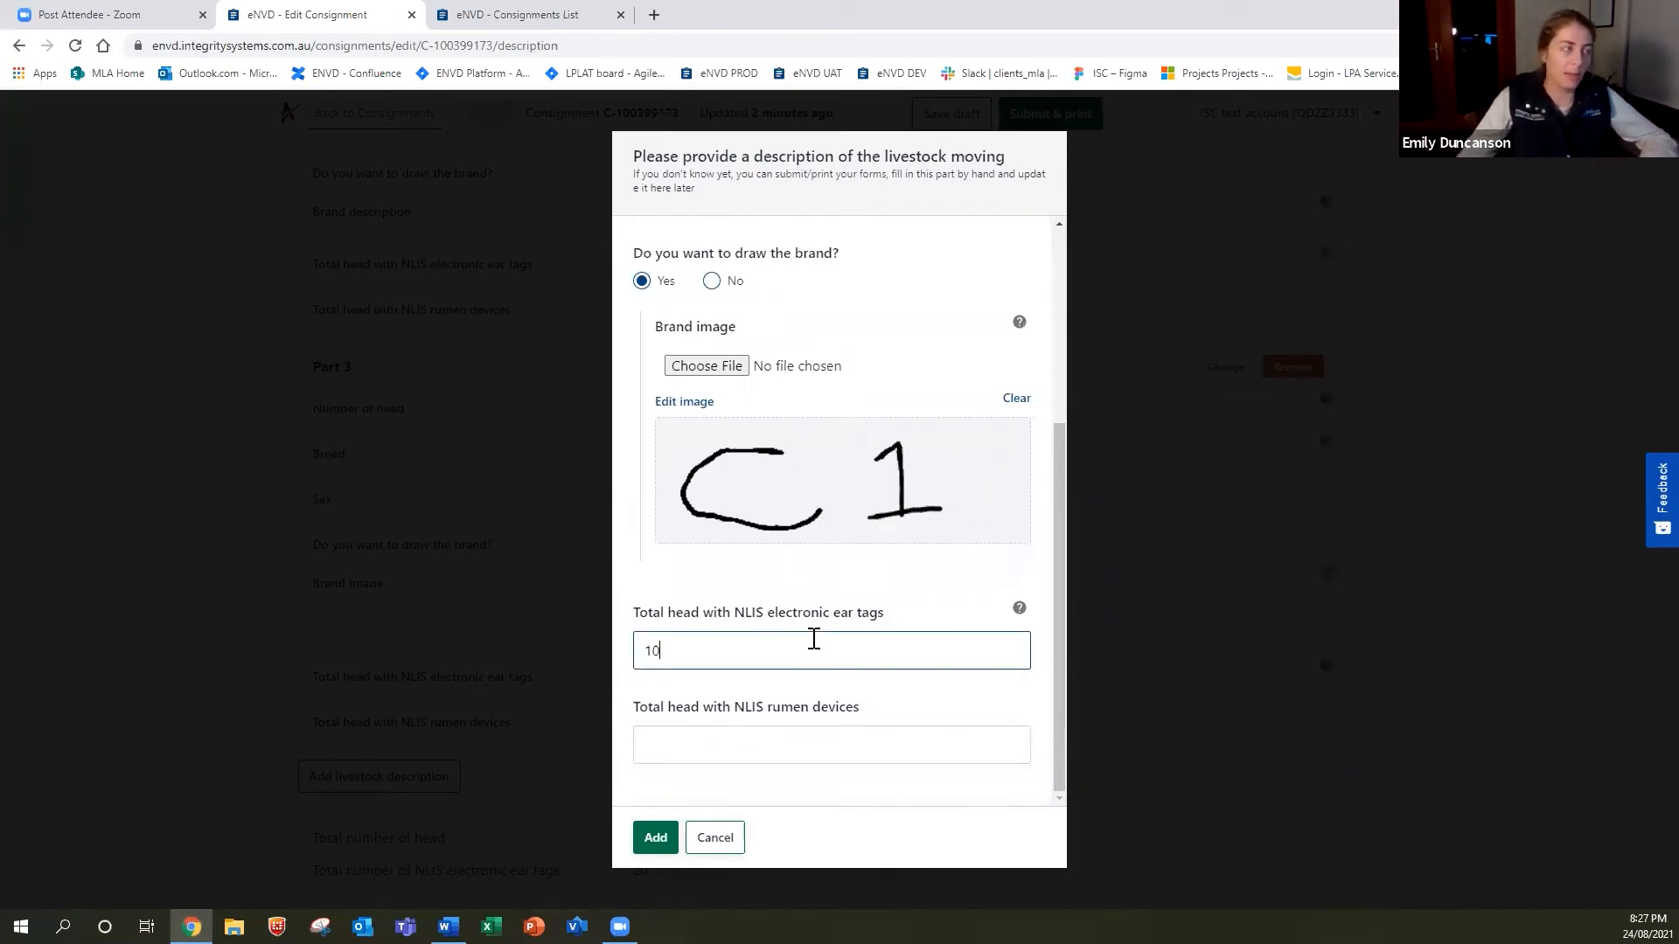
click(656, 838)
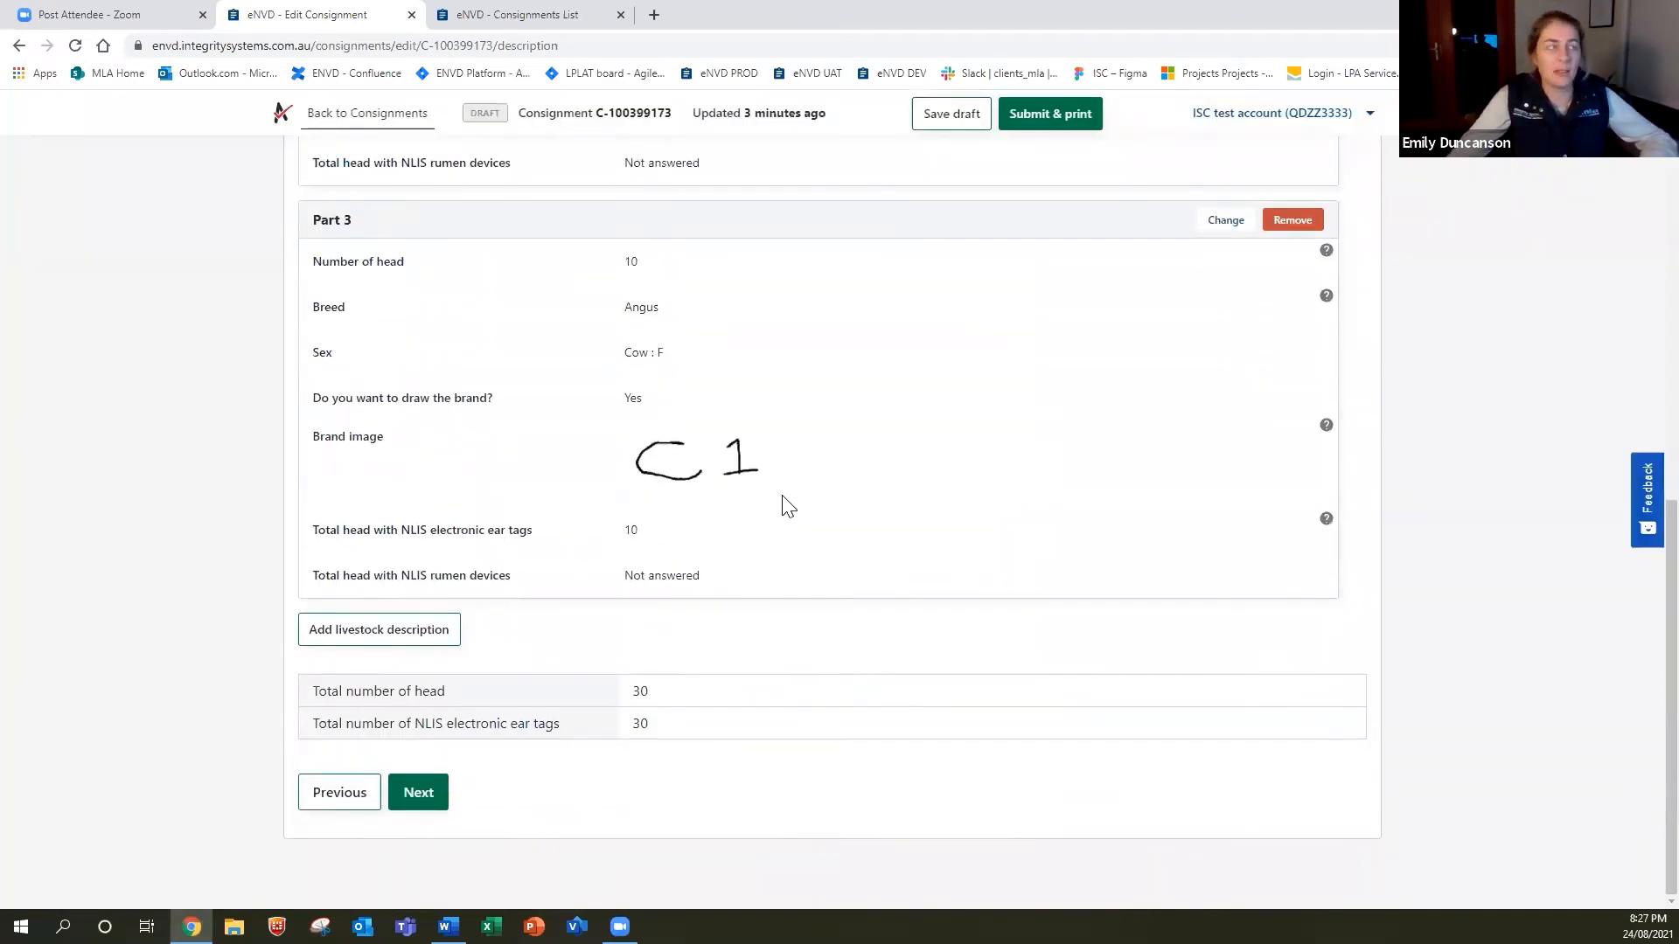
Review the three livestock parts (30 head), then proceed to the History step.
scroll(783, 501, up, 2)
scroll(776, 510, up, 1)
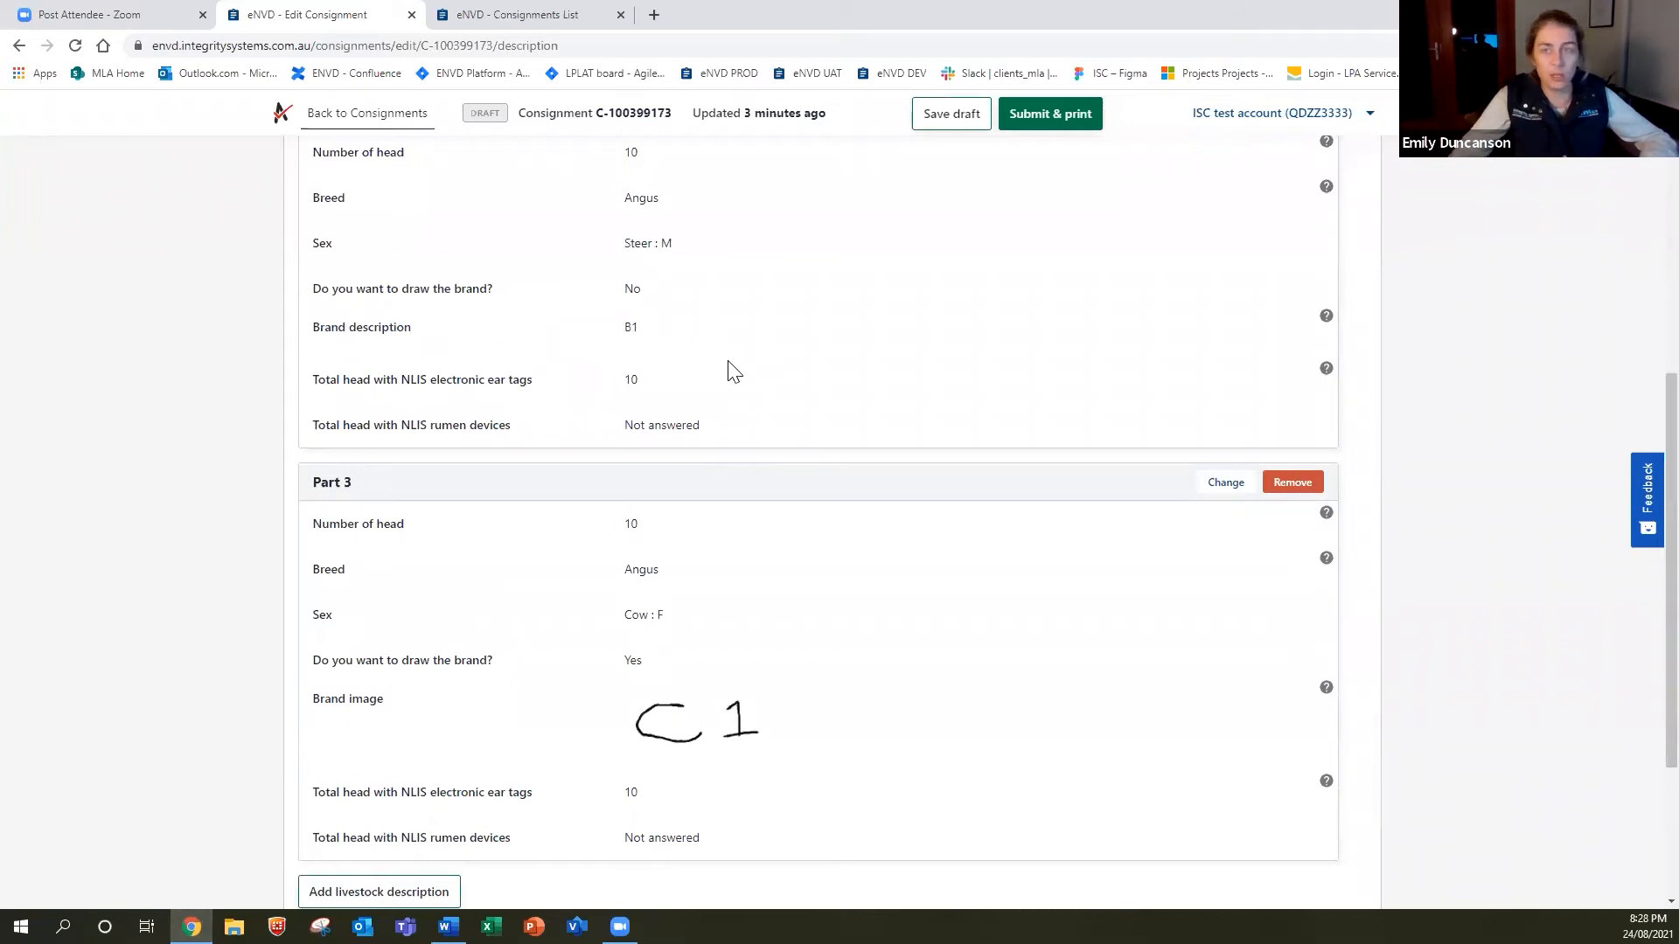
scroll(733, 374, down, 3)
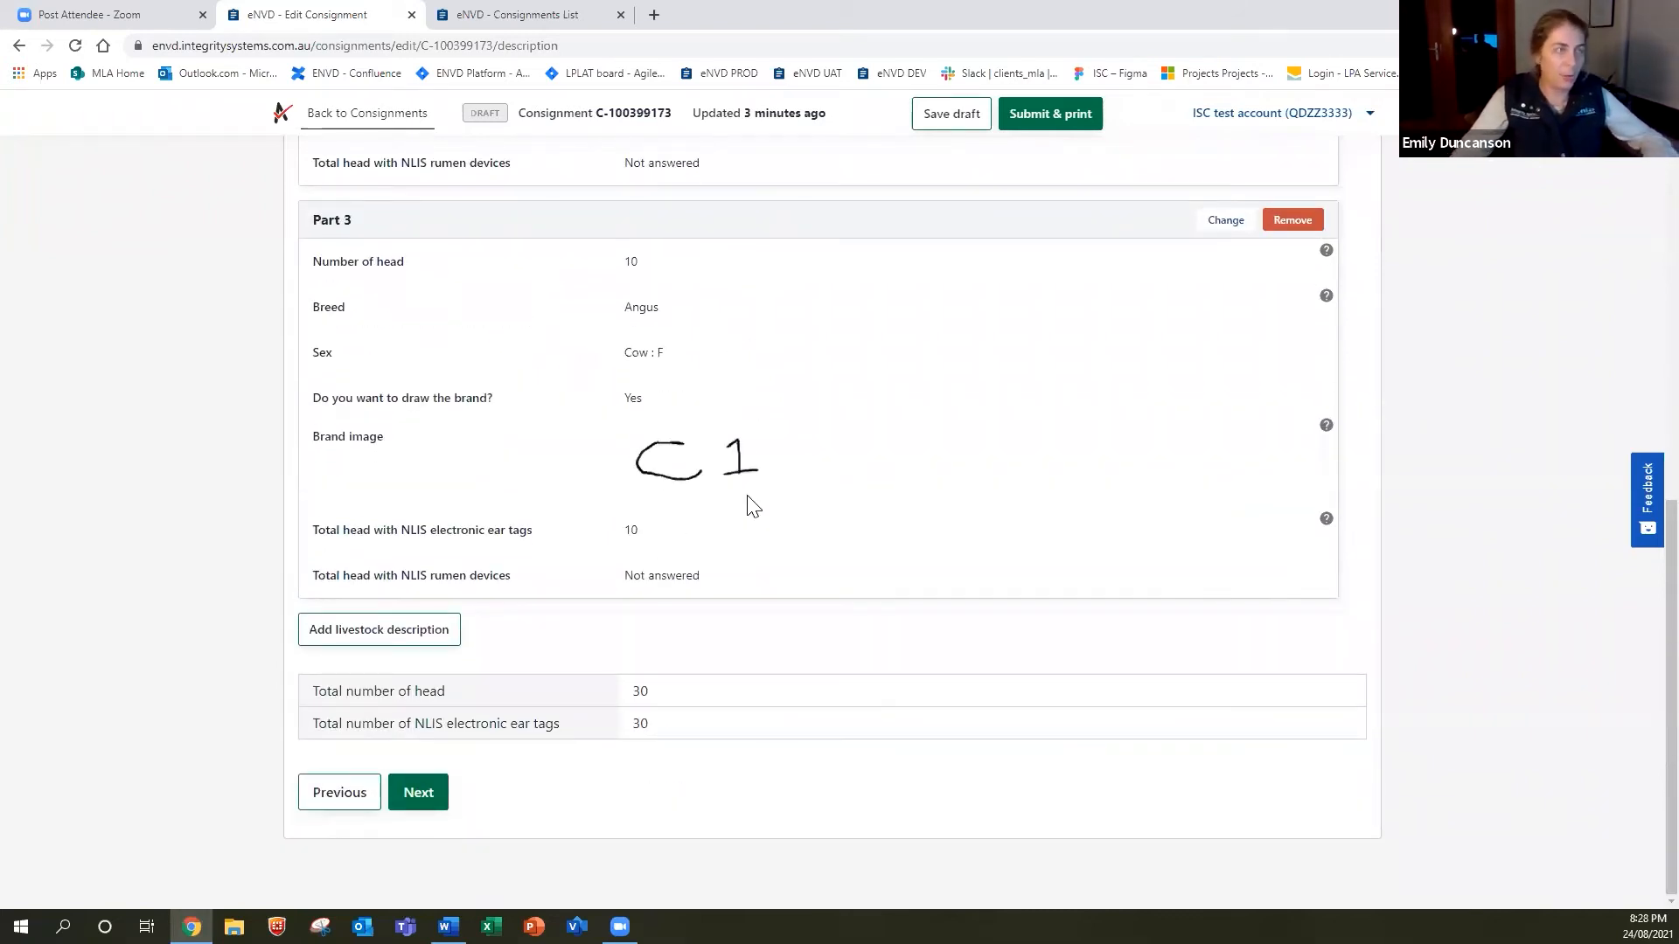
scroll(753, 507, up, 4)
scroll(753, 506, up, 5)
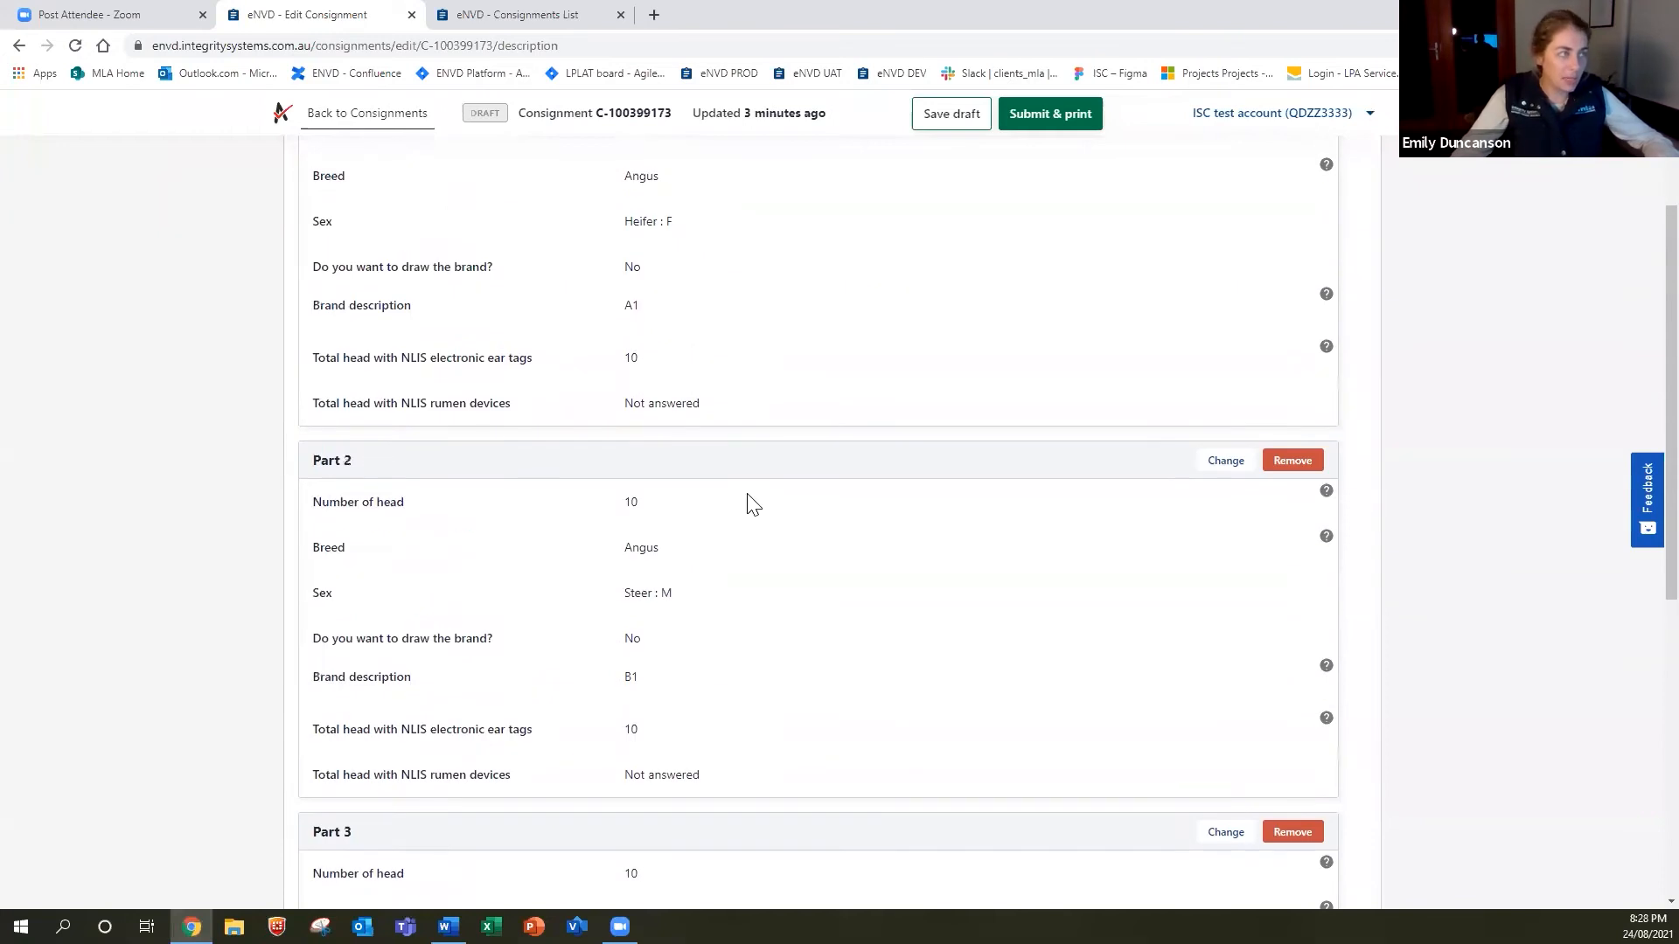
scroll(753, 506, down, 9)
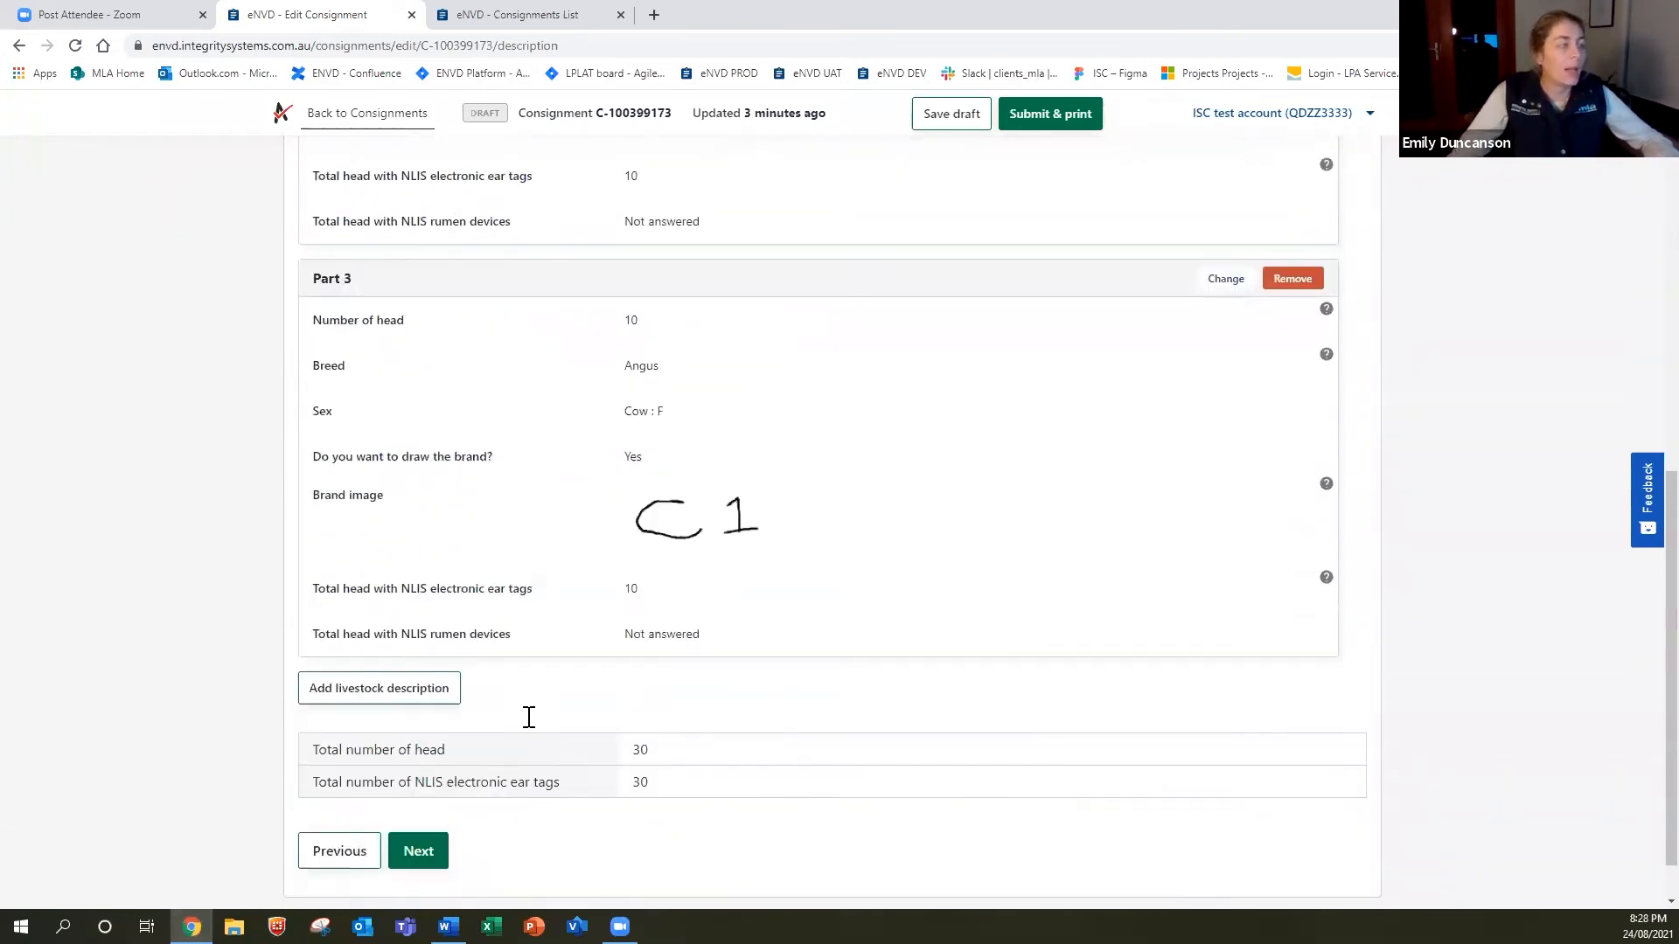
click(436, 795)
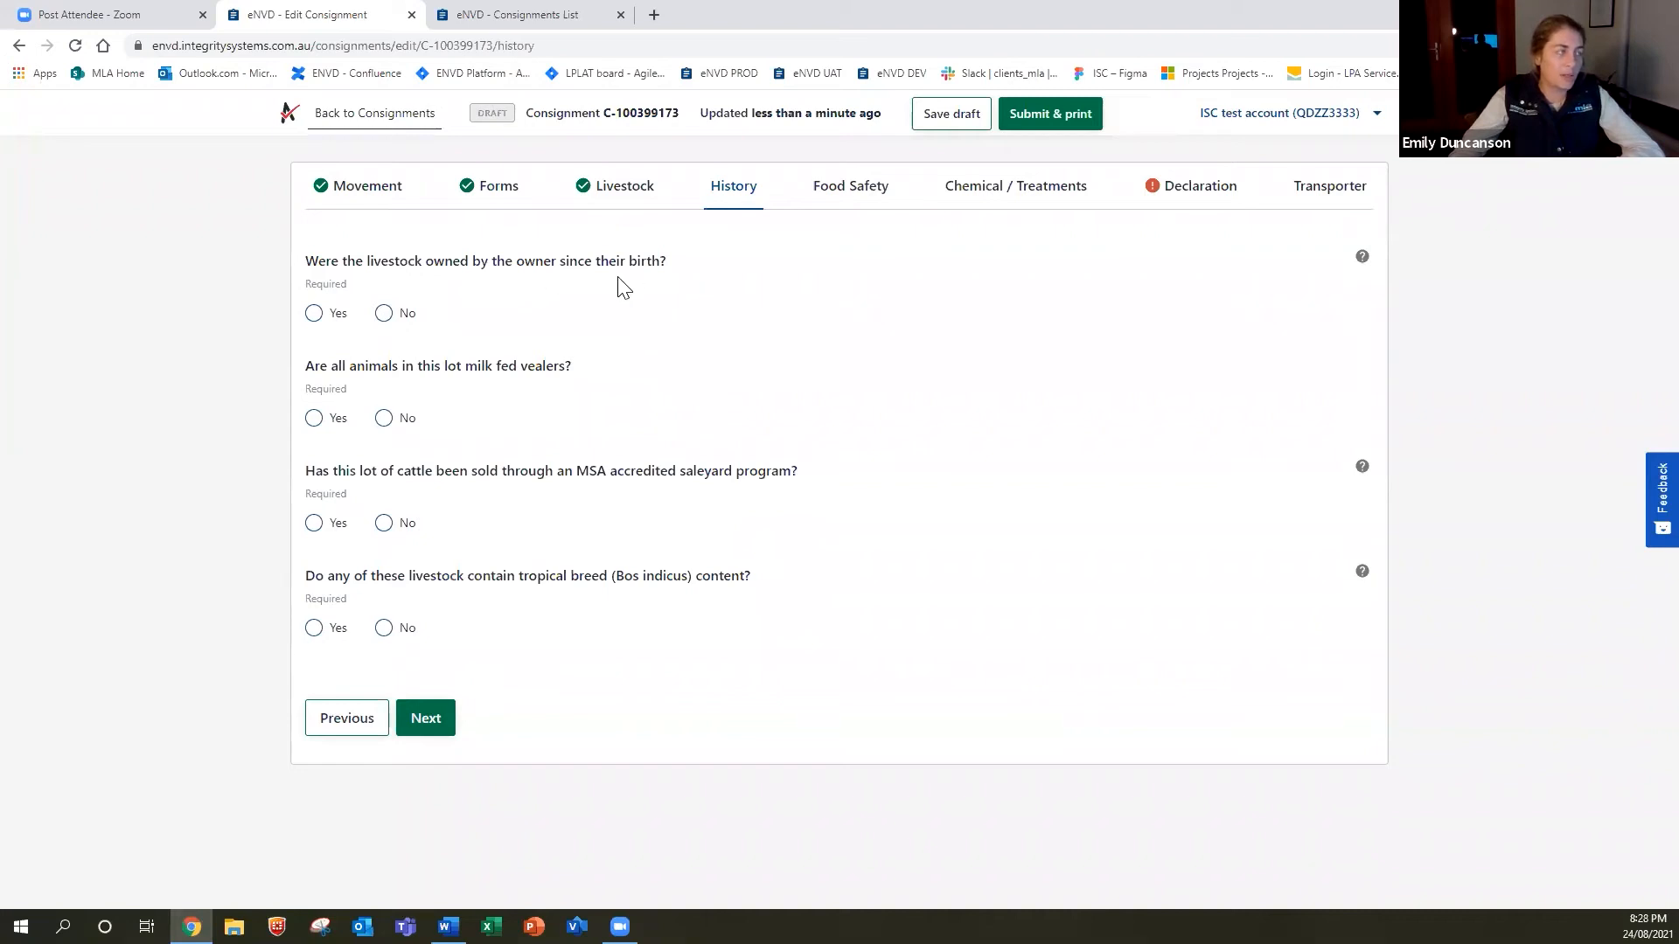
Answer History: owned since birth Yes; milk-fed vealers, MSA saleyard and tropical breed No.
click(313, 323)
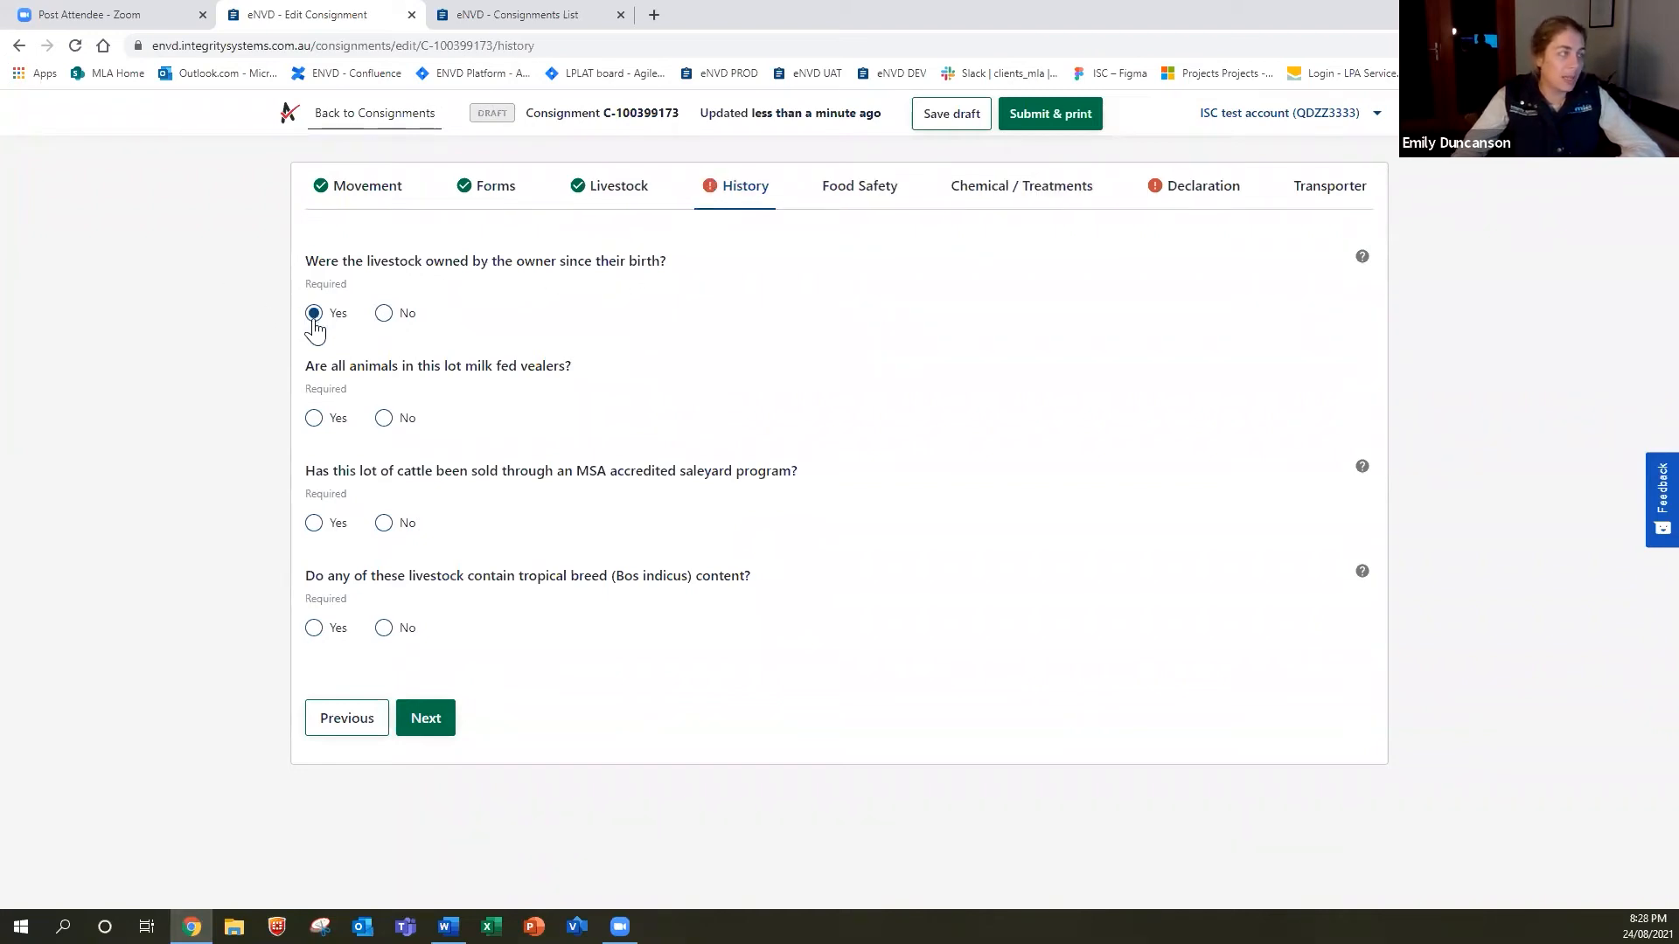
click(386, 420)
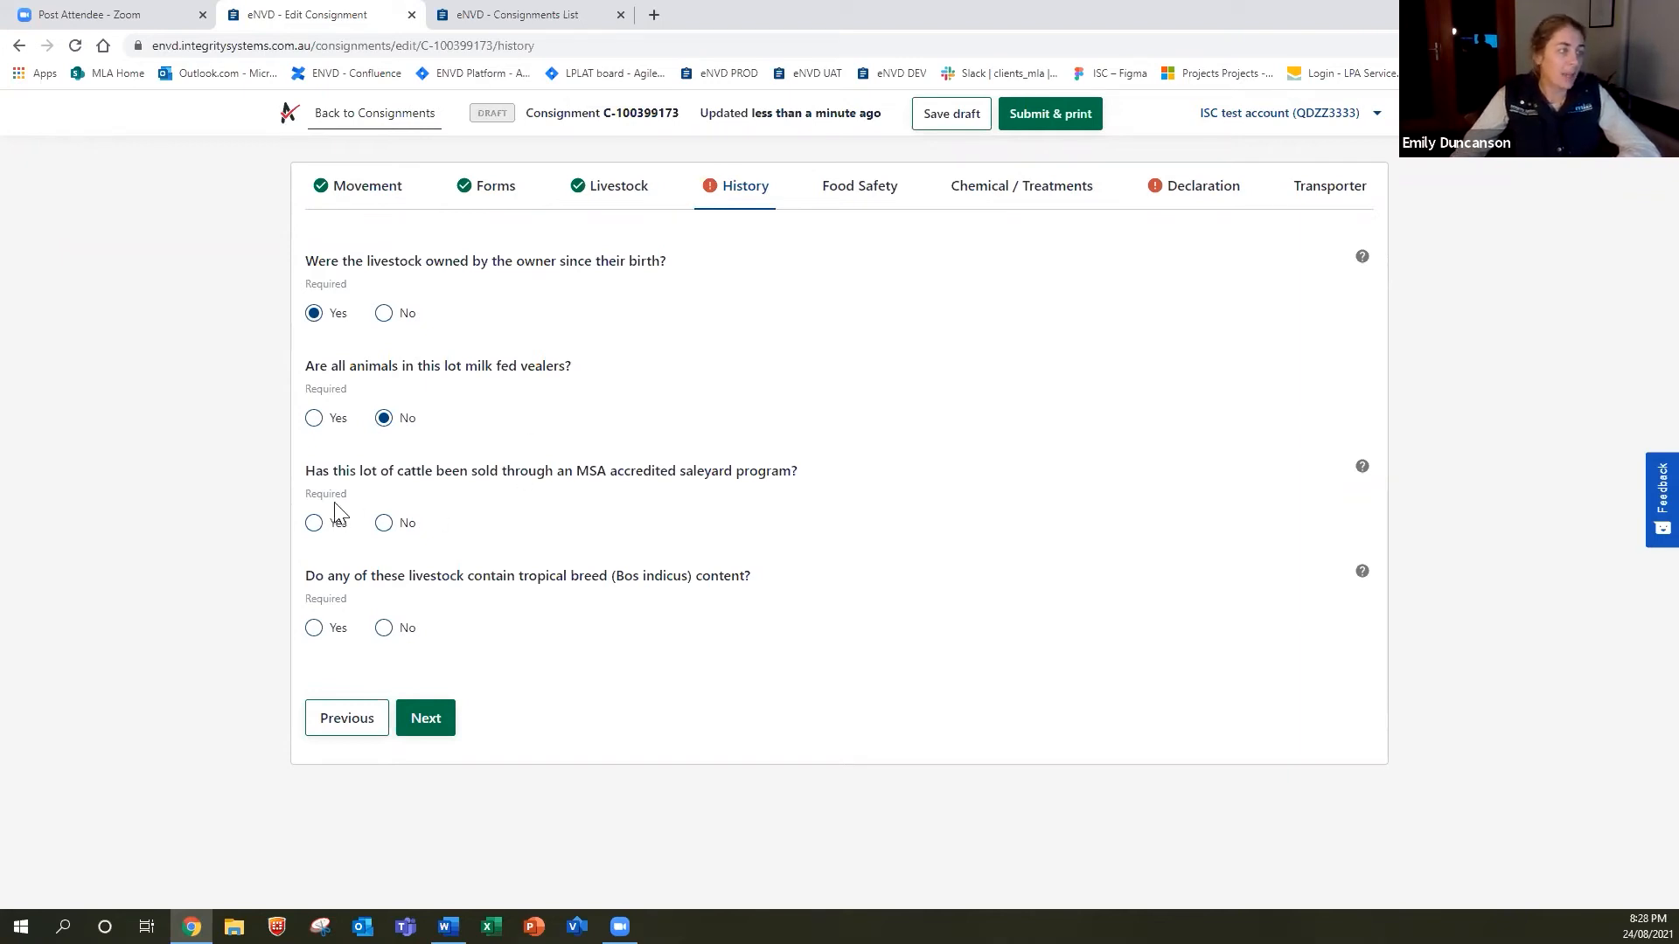
click(385, 525)
click(384, 638)
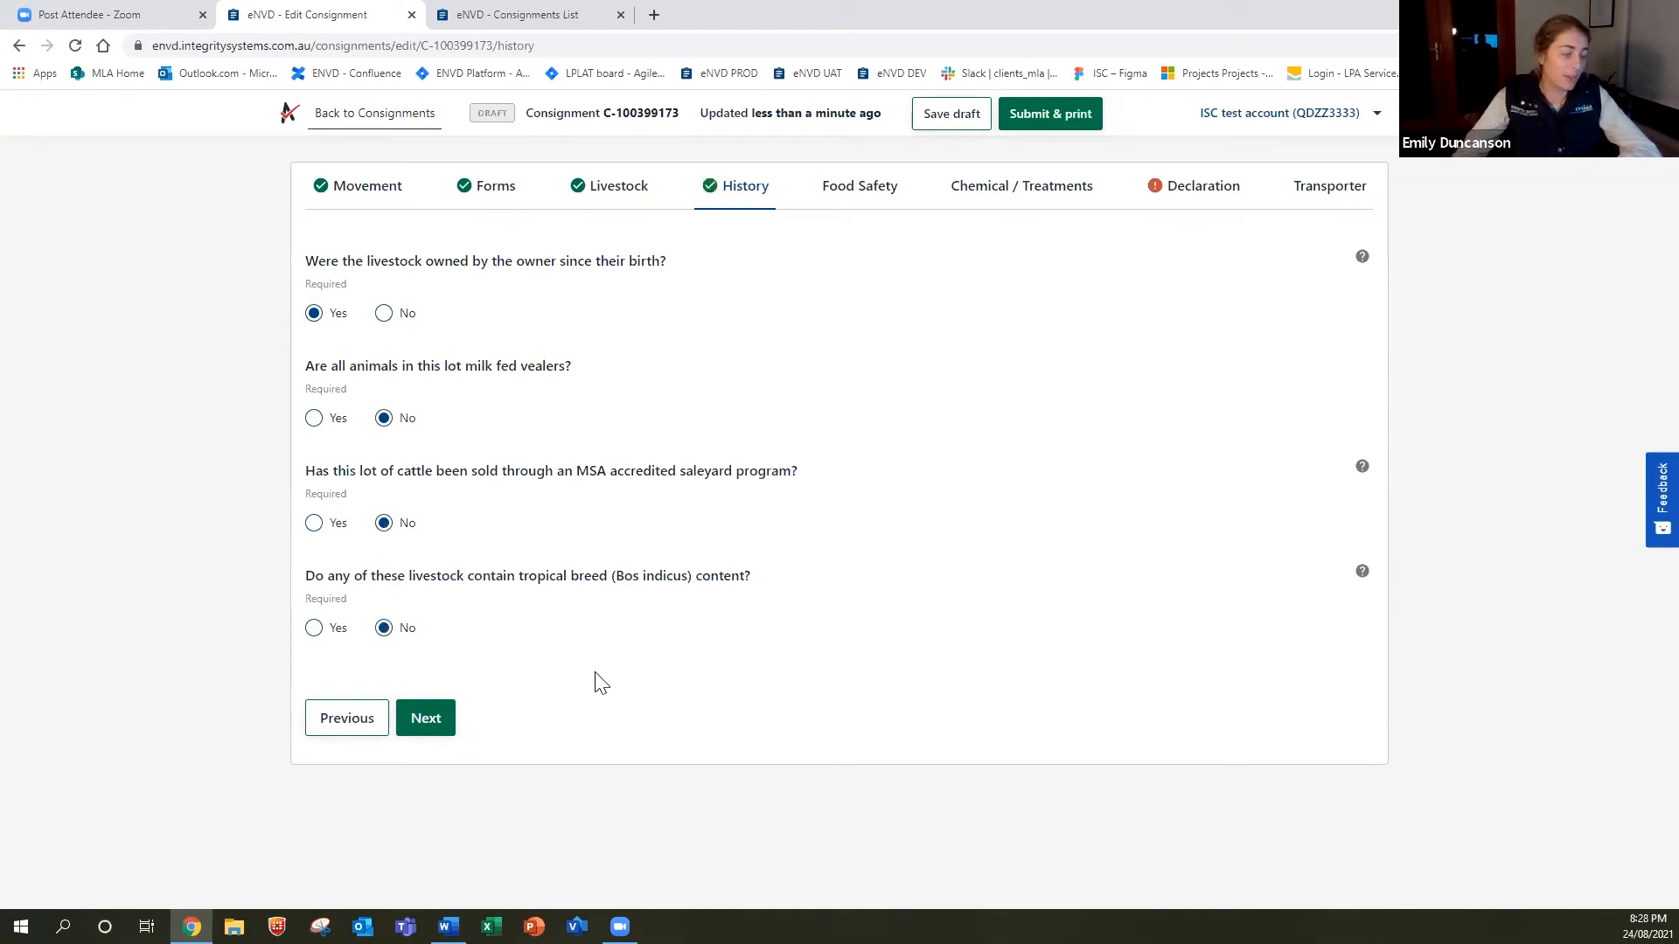
click(313, 638)
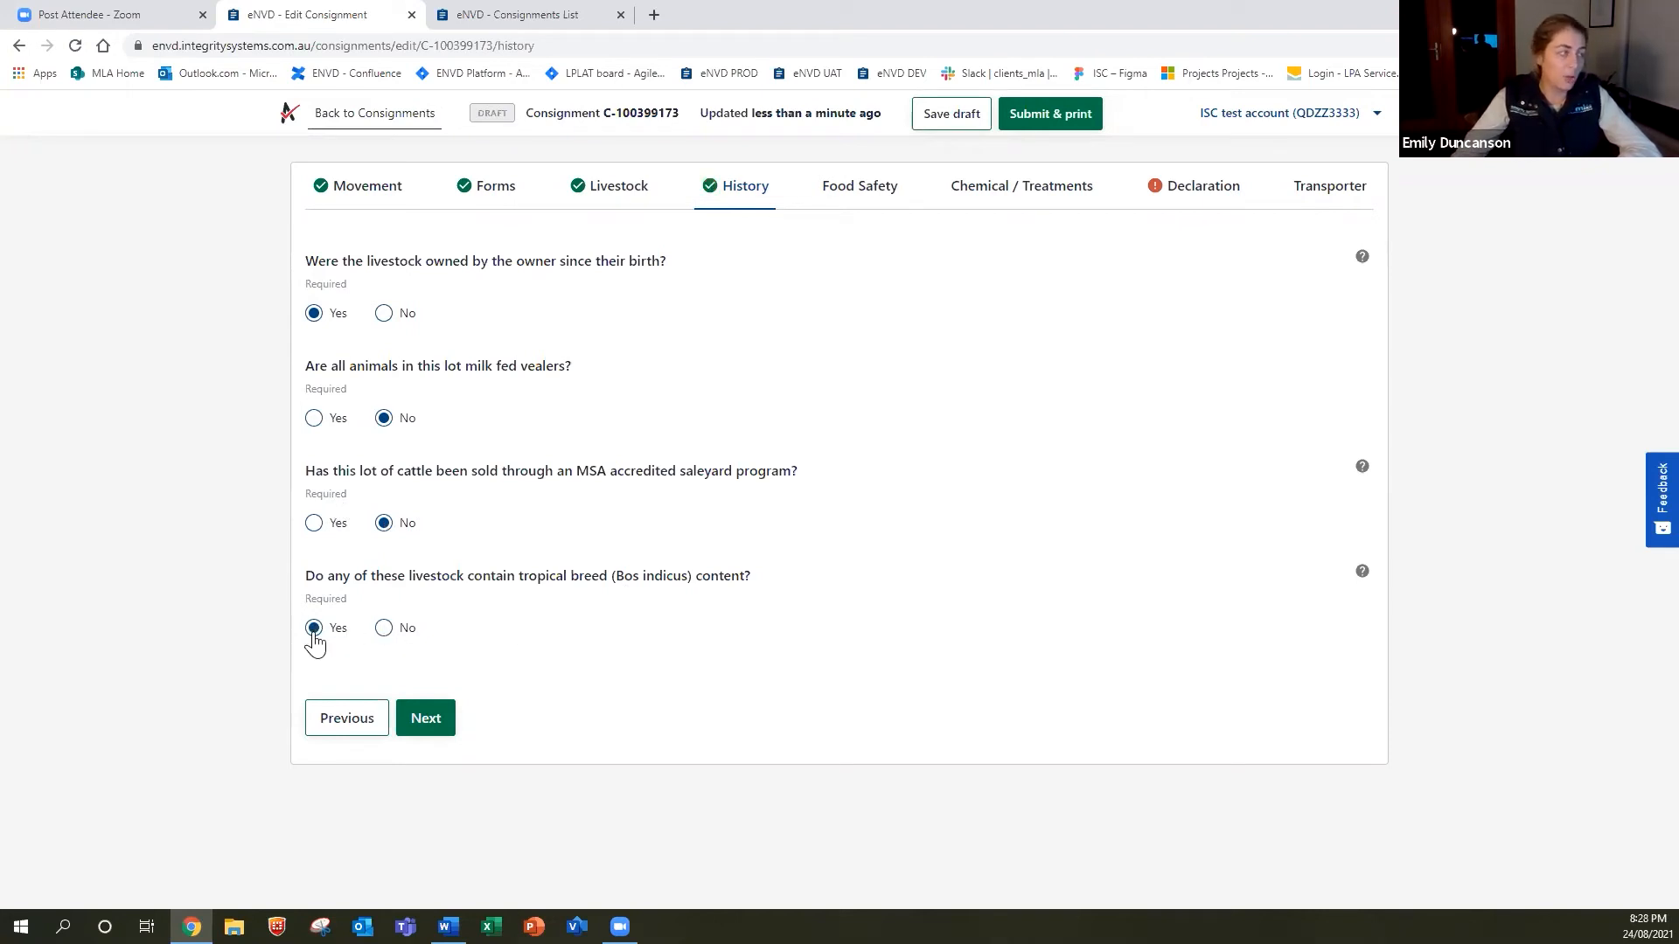
click(384, 639)
click(441, 718)
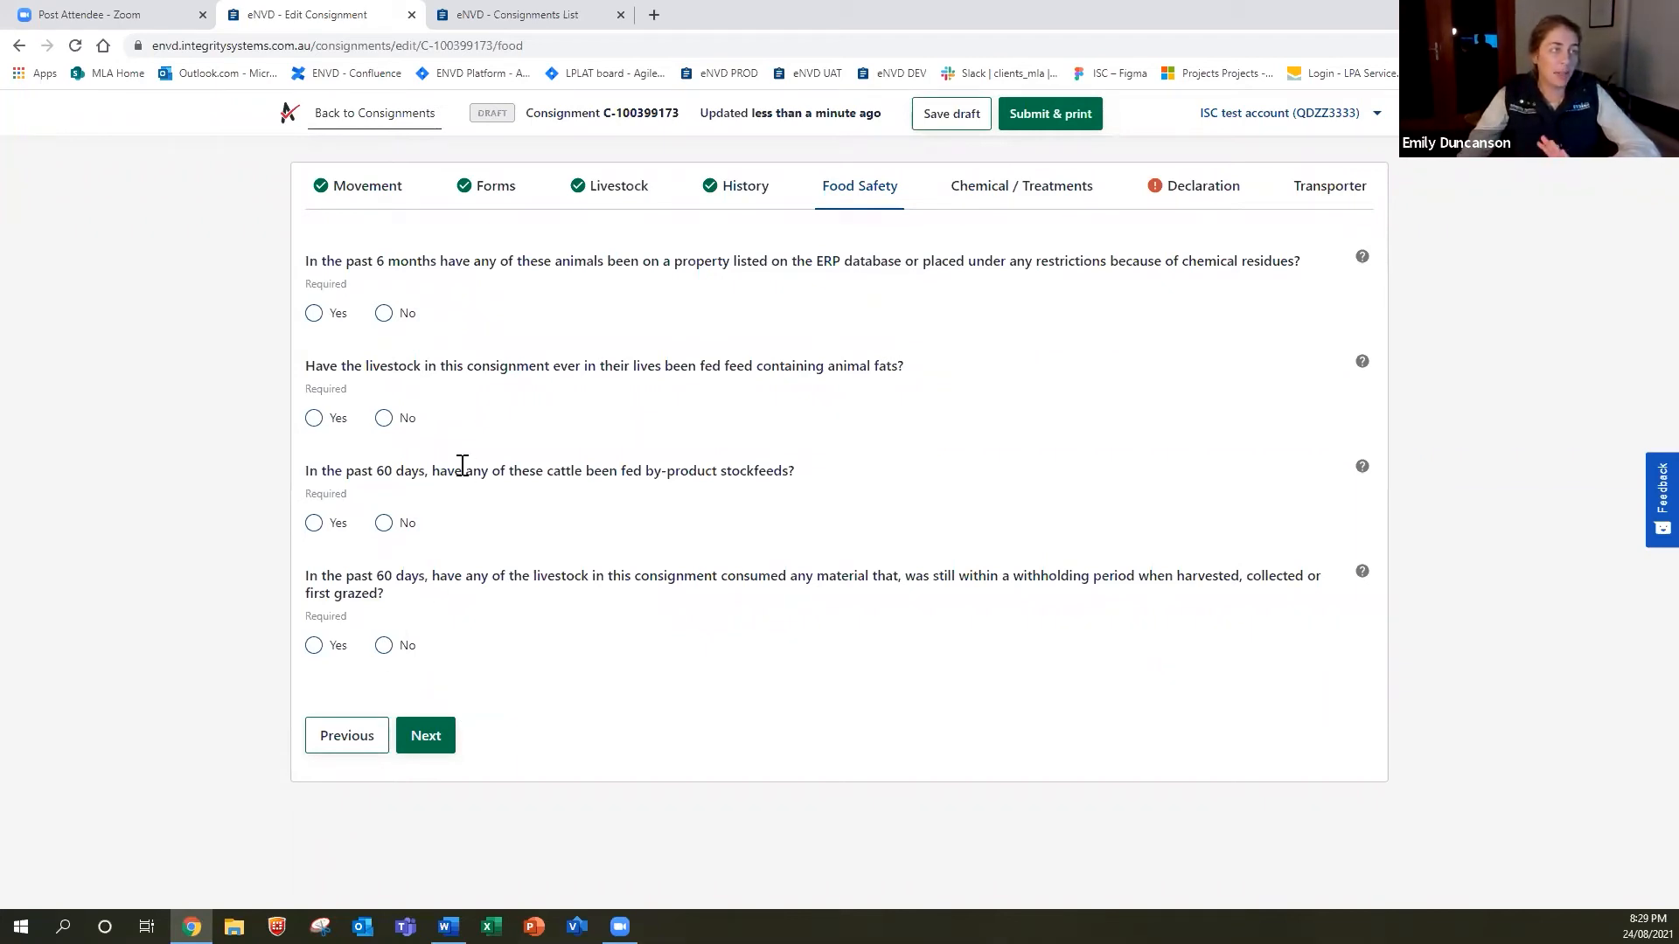
Answer No to ERP restrictions, animal fats, by-product stockfeeds and withholding-period feed, then continue.
click(384, 315)
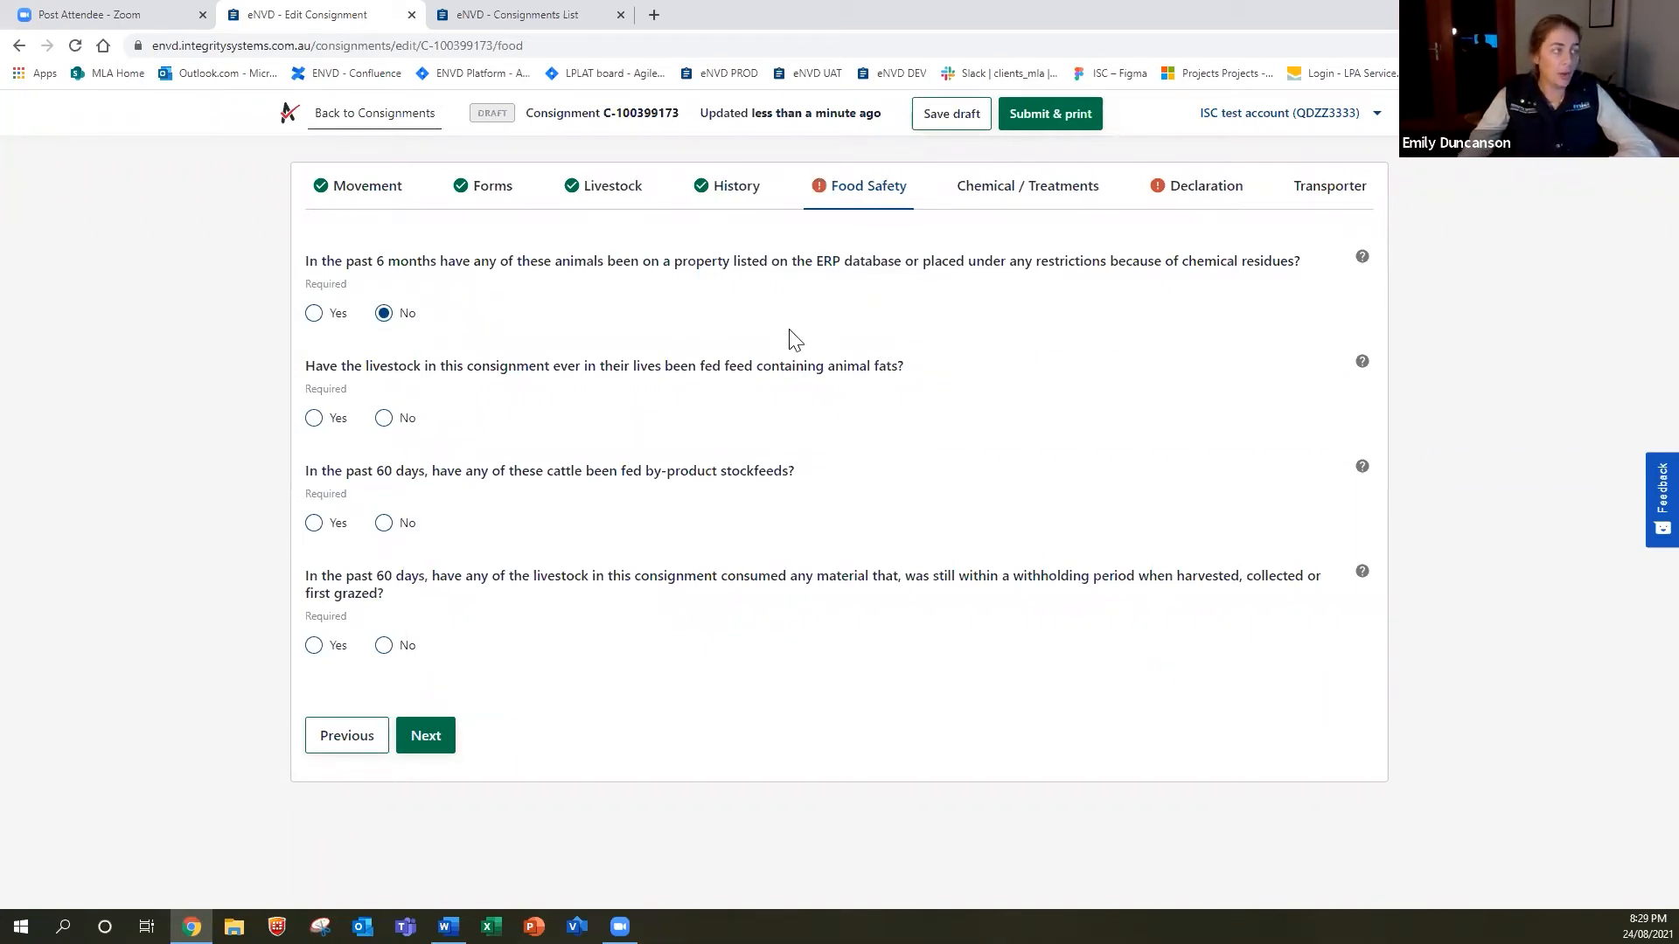
click(385, 427)
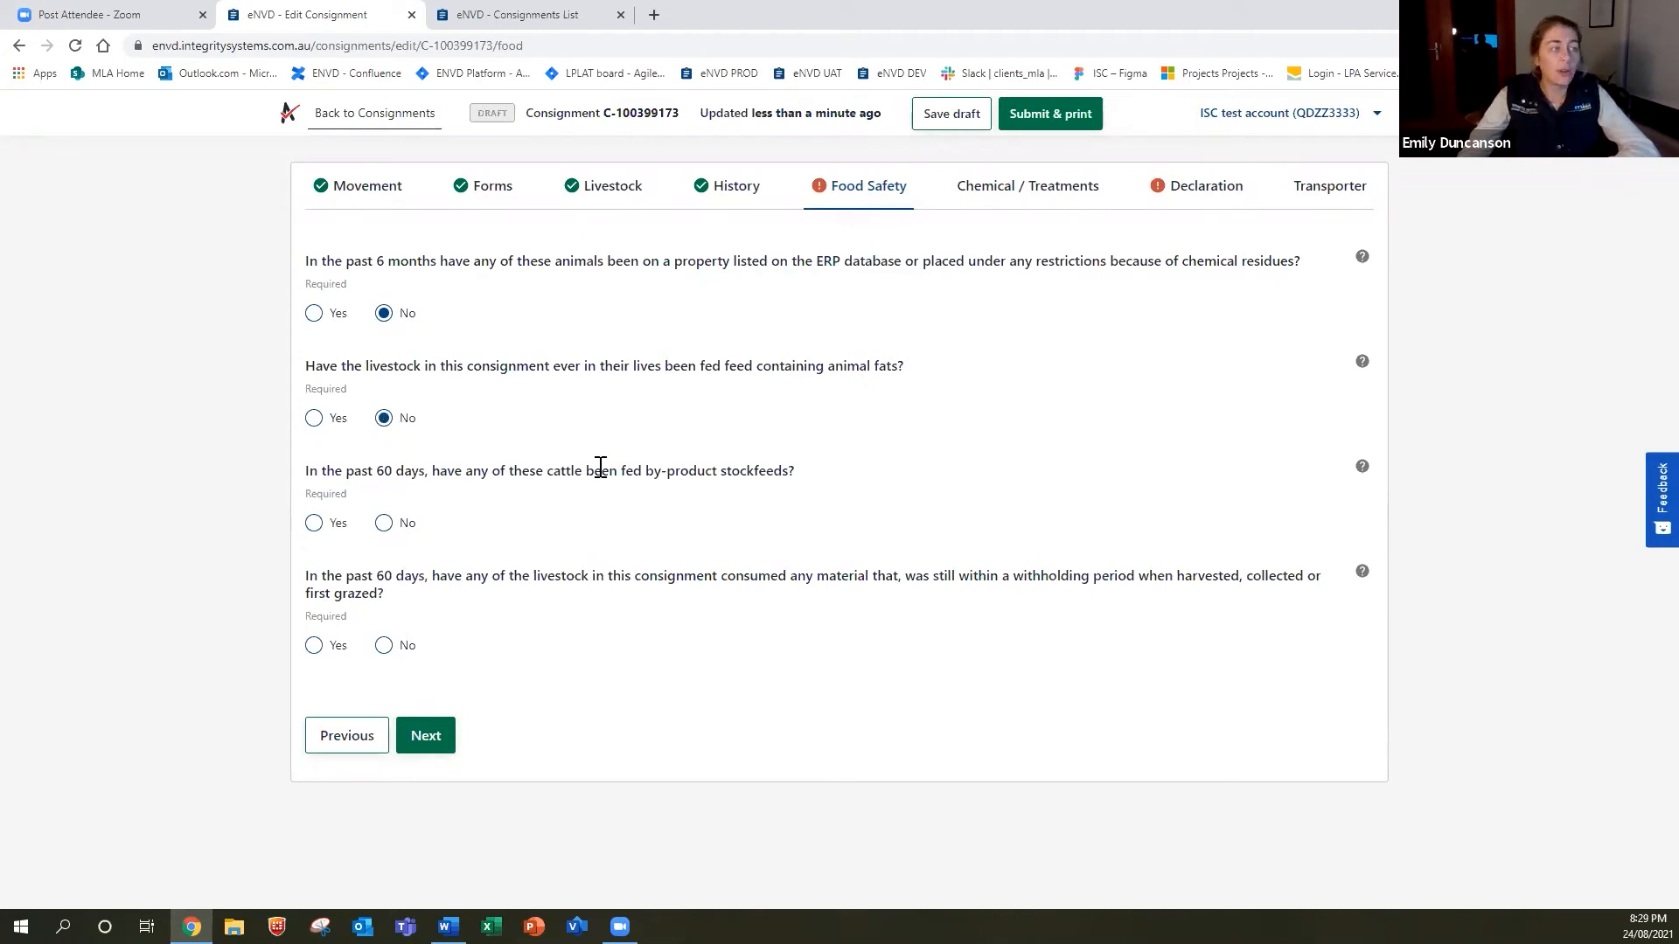
click(385, 535)
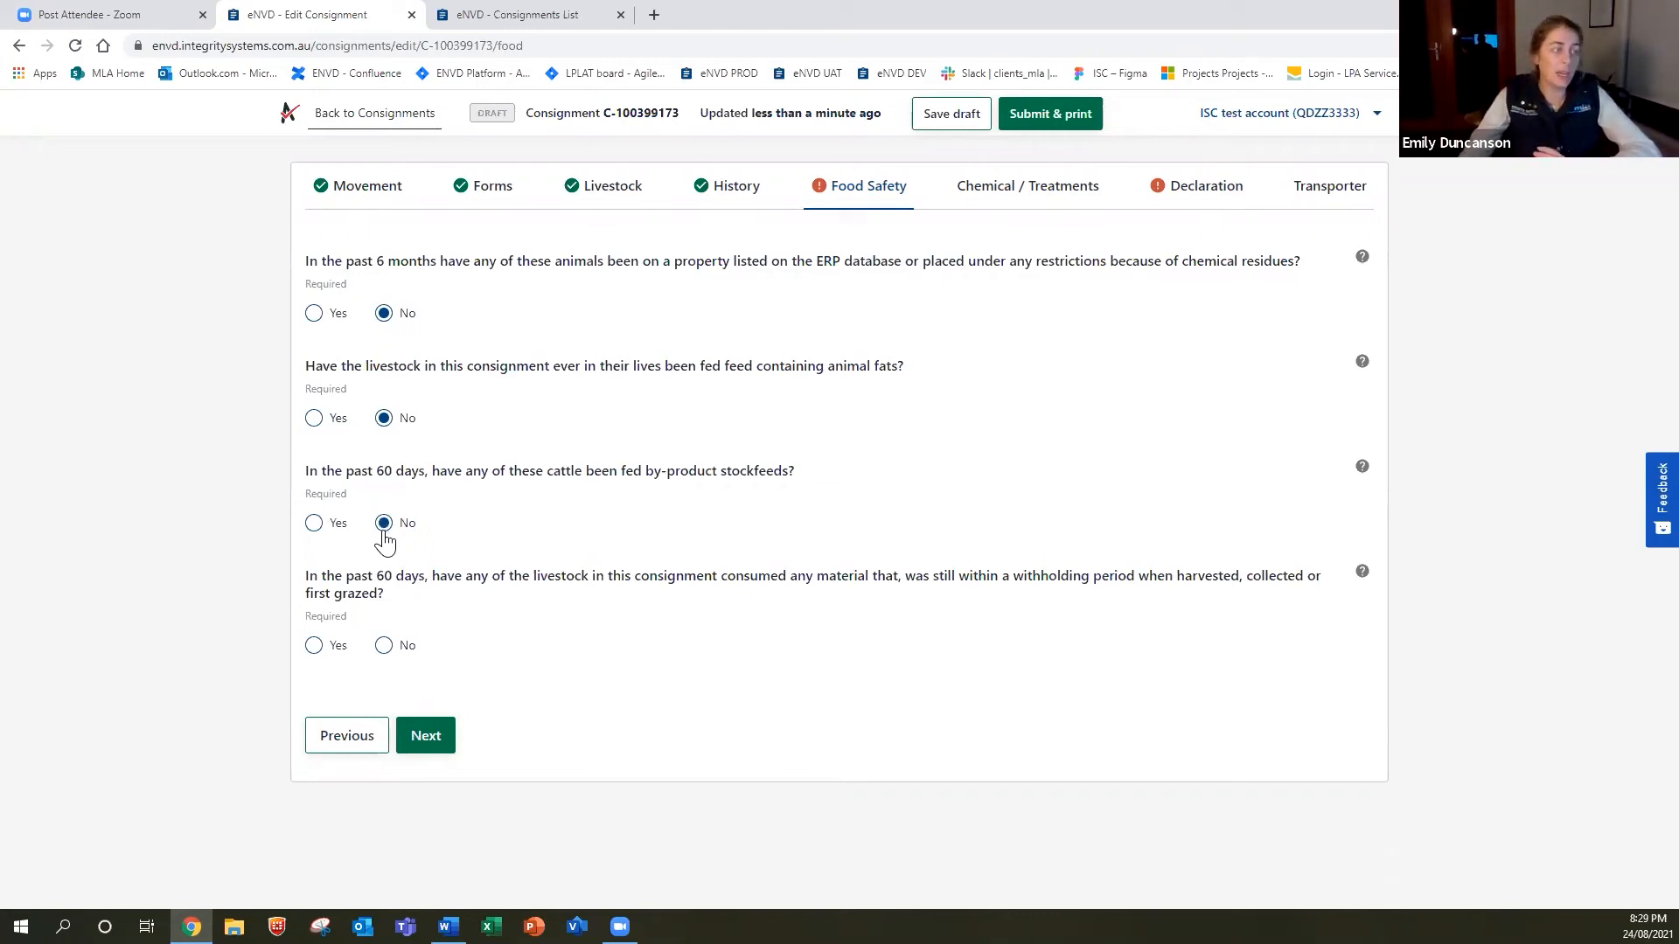
click(385, 647)
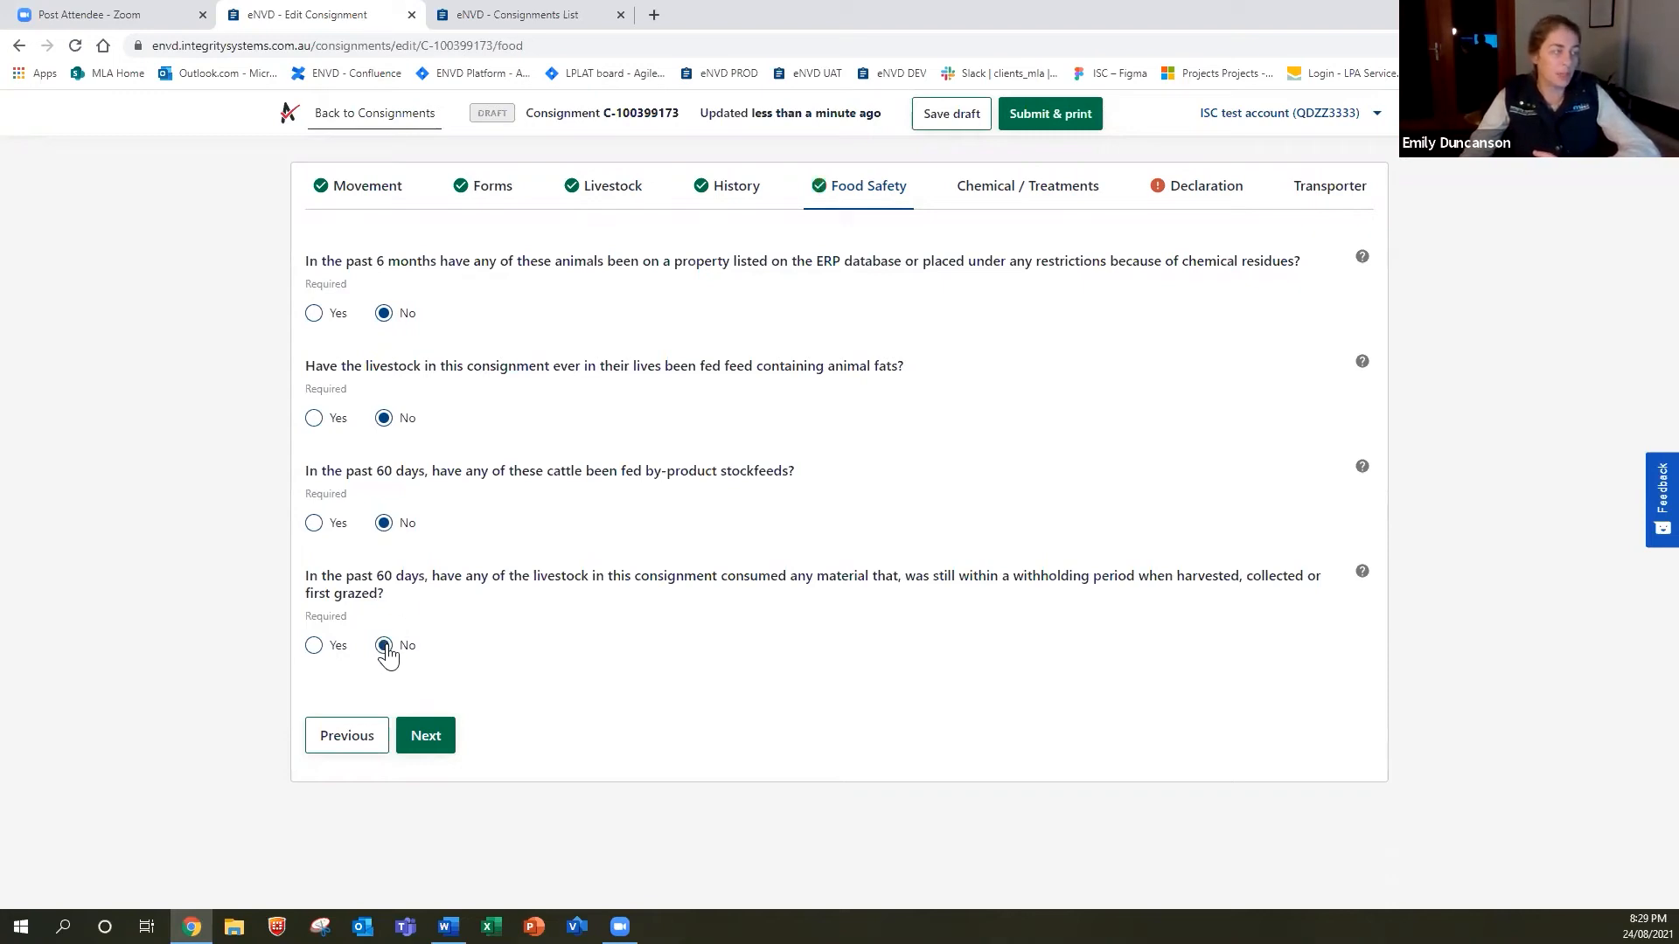
click(434, 737)
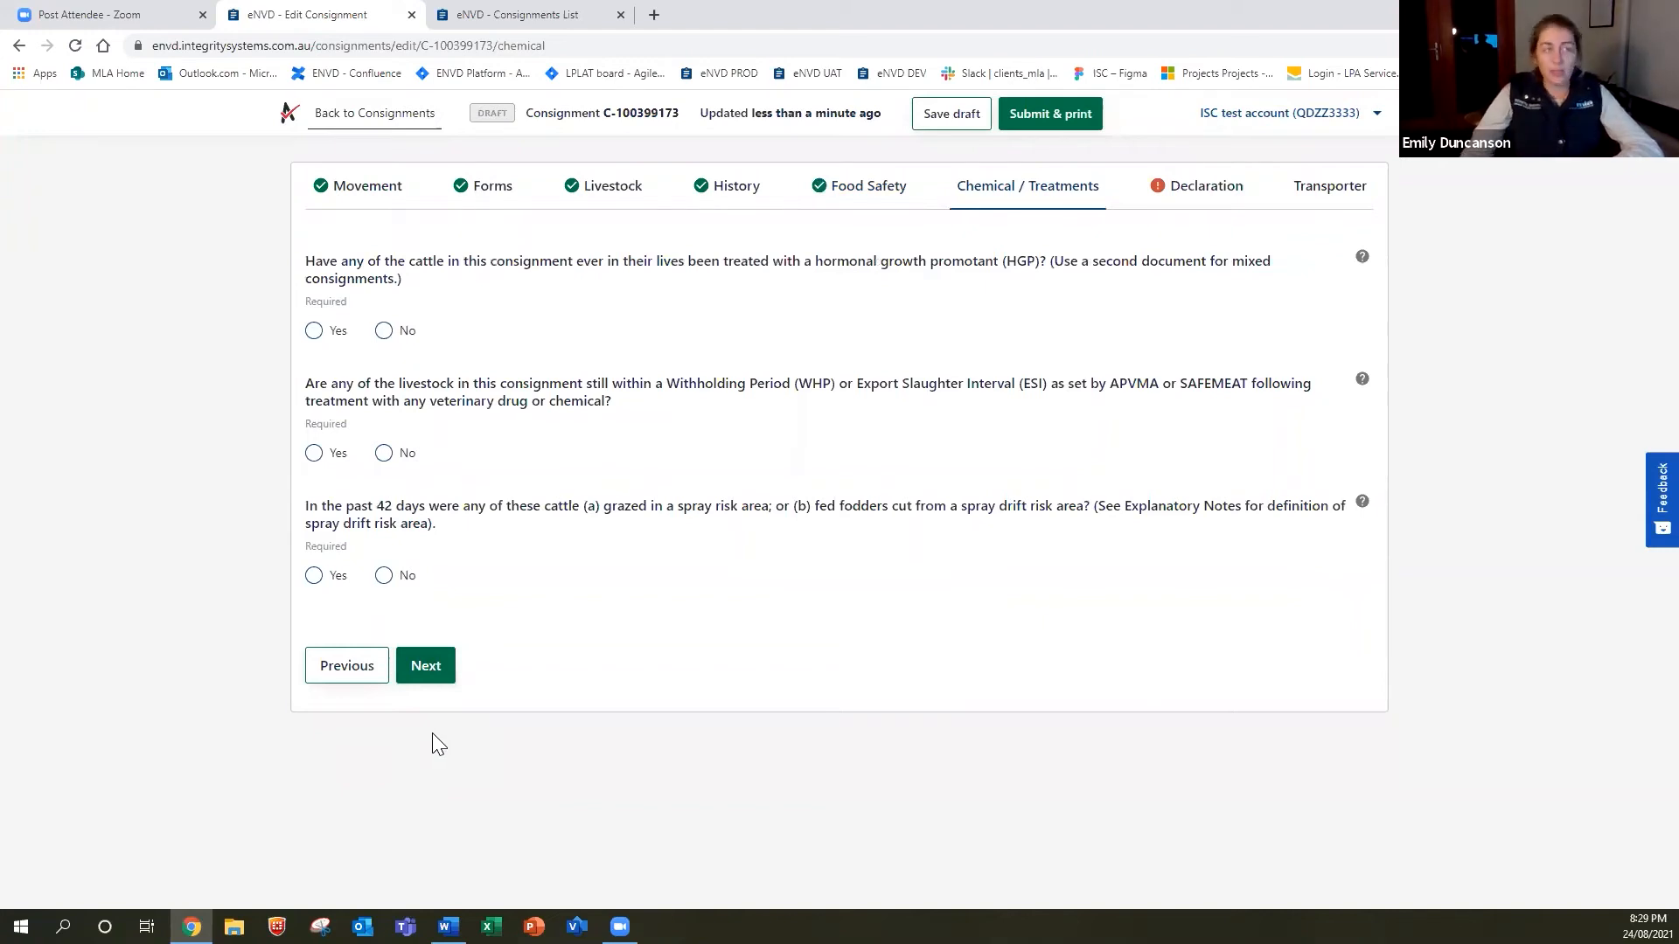
Answer No to HGP treatment, withholding period/ESI and spray drift risk, then continue.
click(385, 330)
click(386, 455)
click(384, 578)
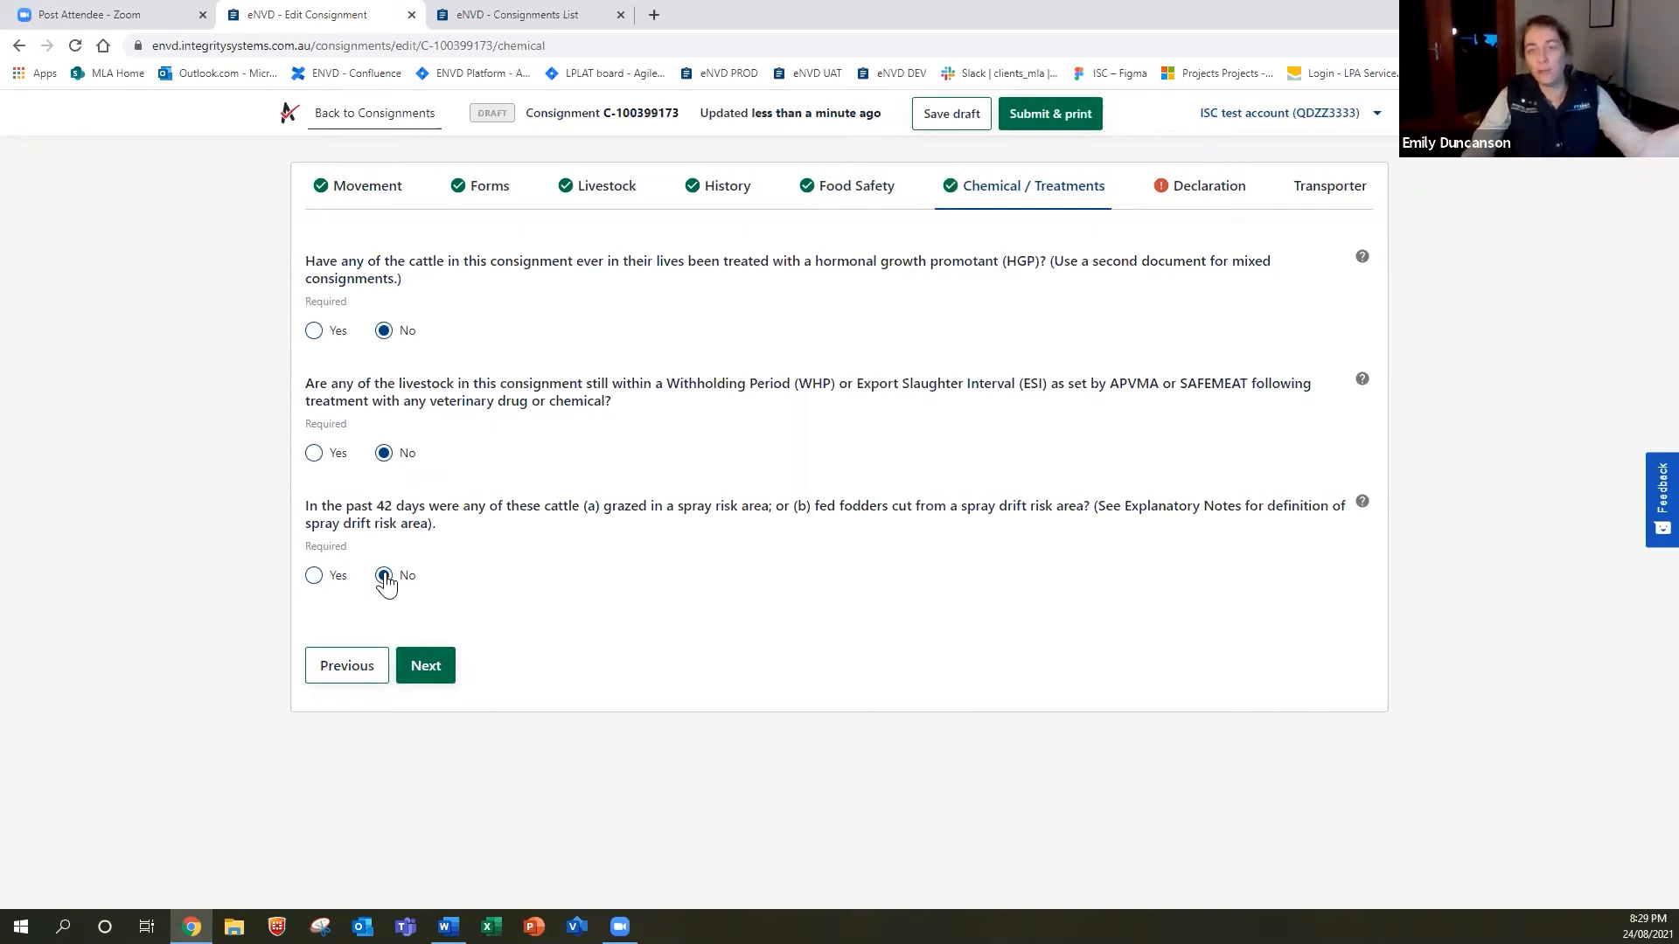
click(435, 667)
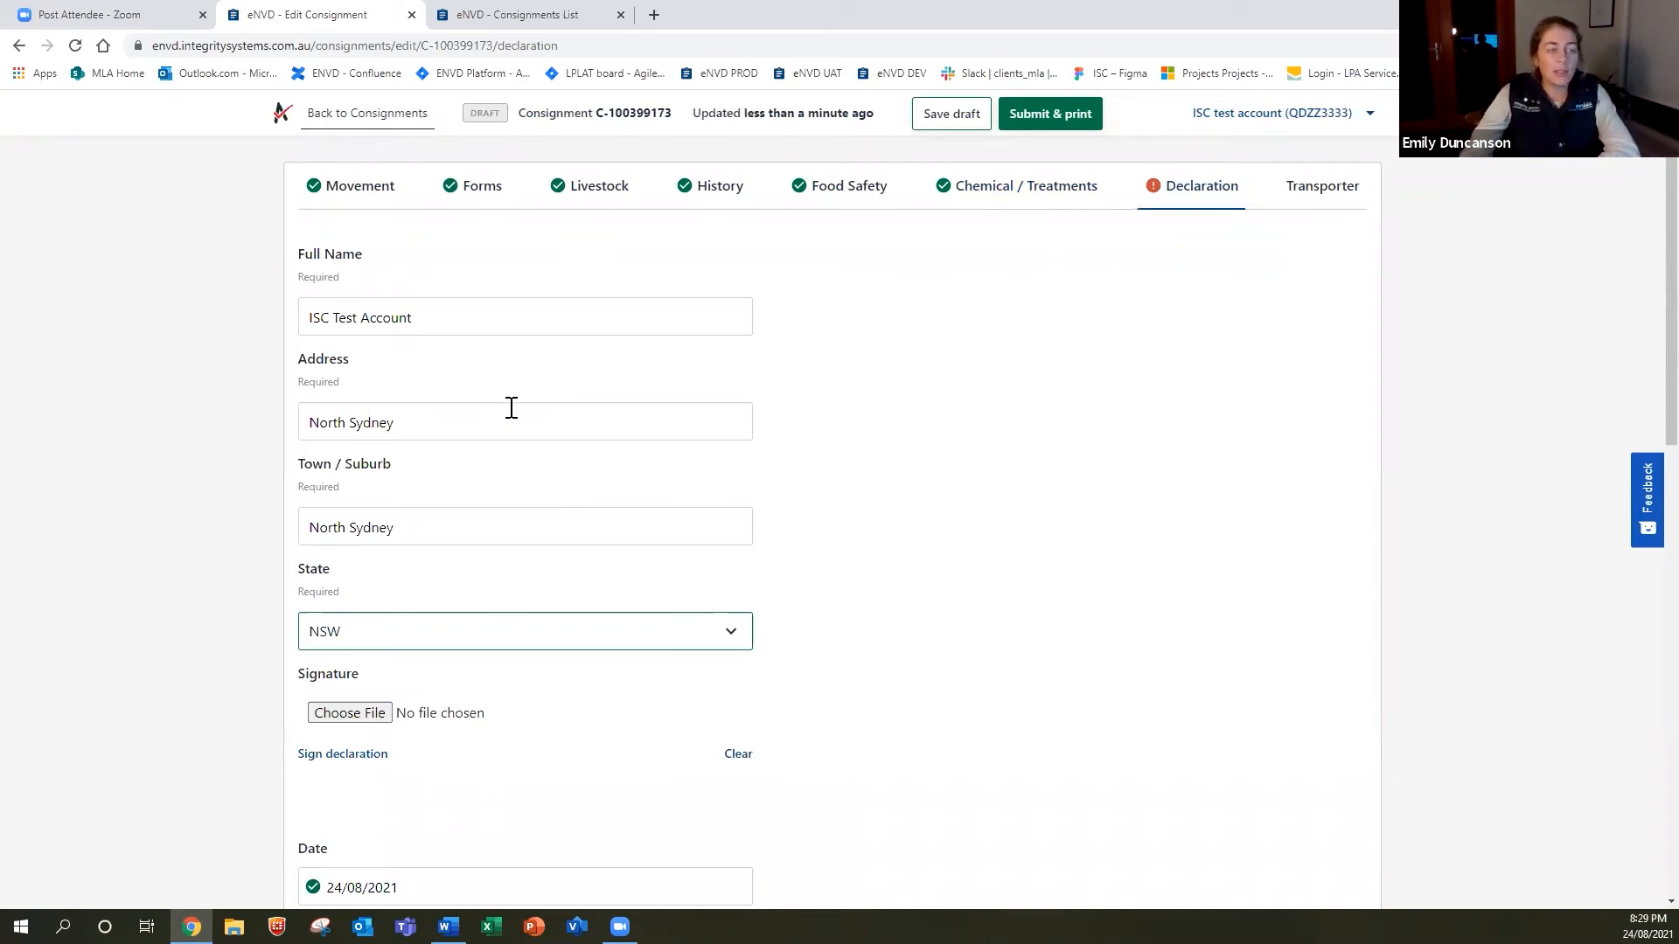
Draw a signature and add it to the declaration.
scroll(511, 407, down, 2)
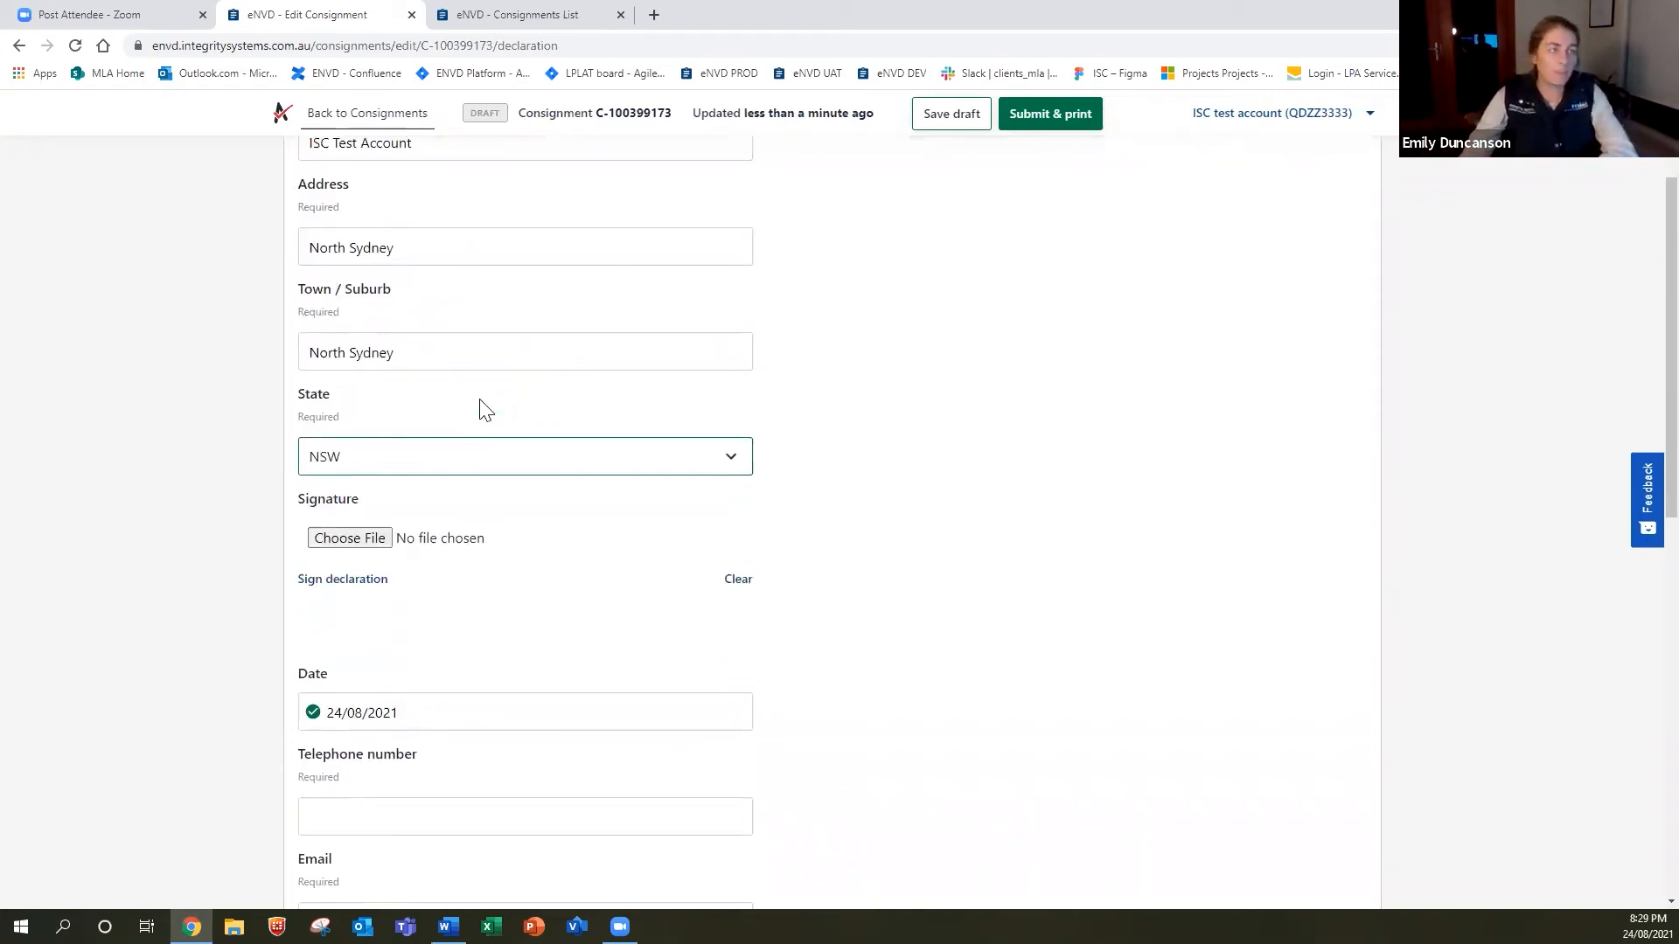
scroll(503, 412, down, 2)
scroll(505, 409, down, 3)
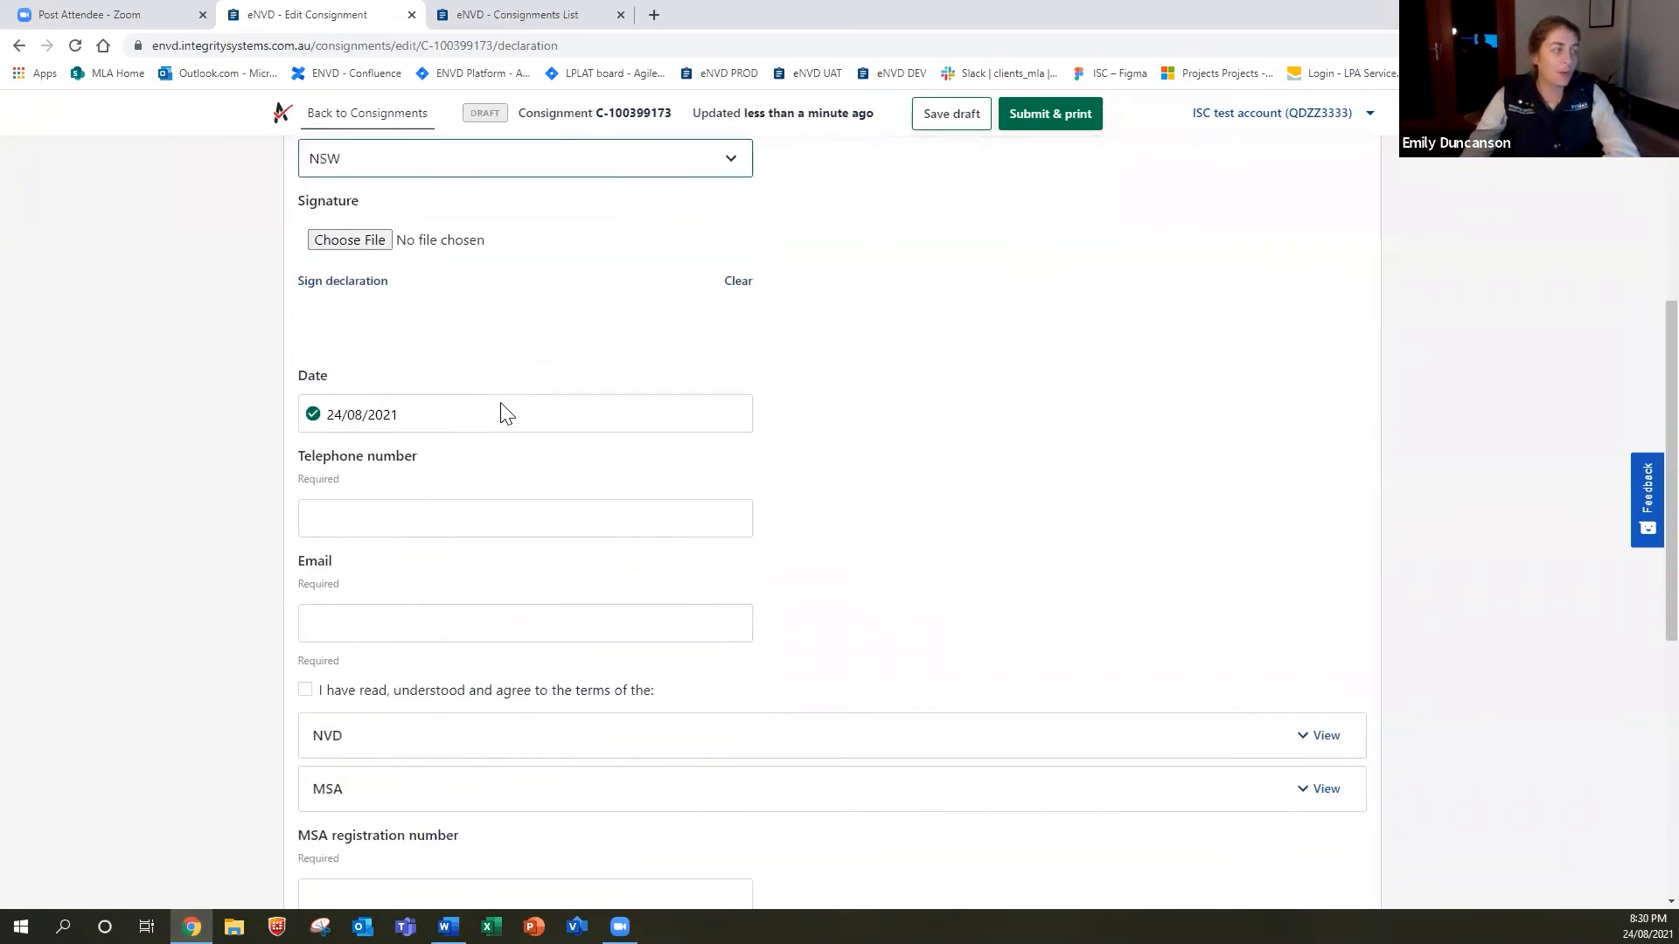
scroll(502, 402, up, 7)
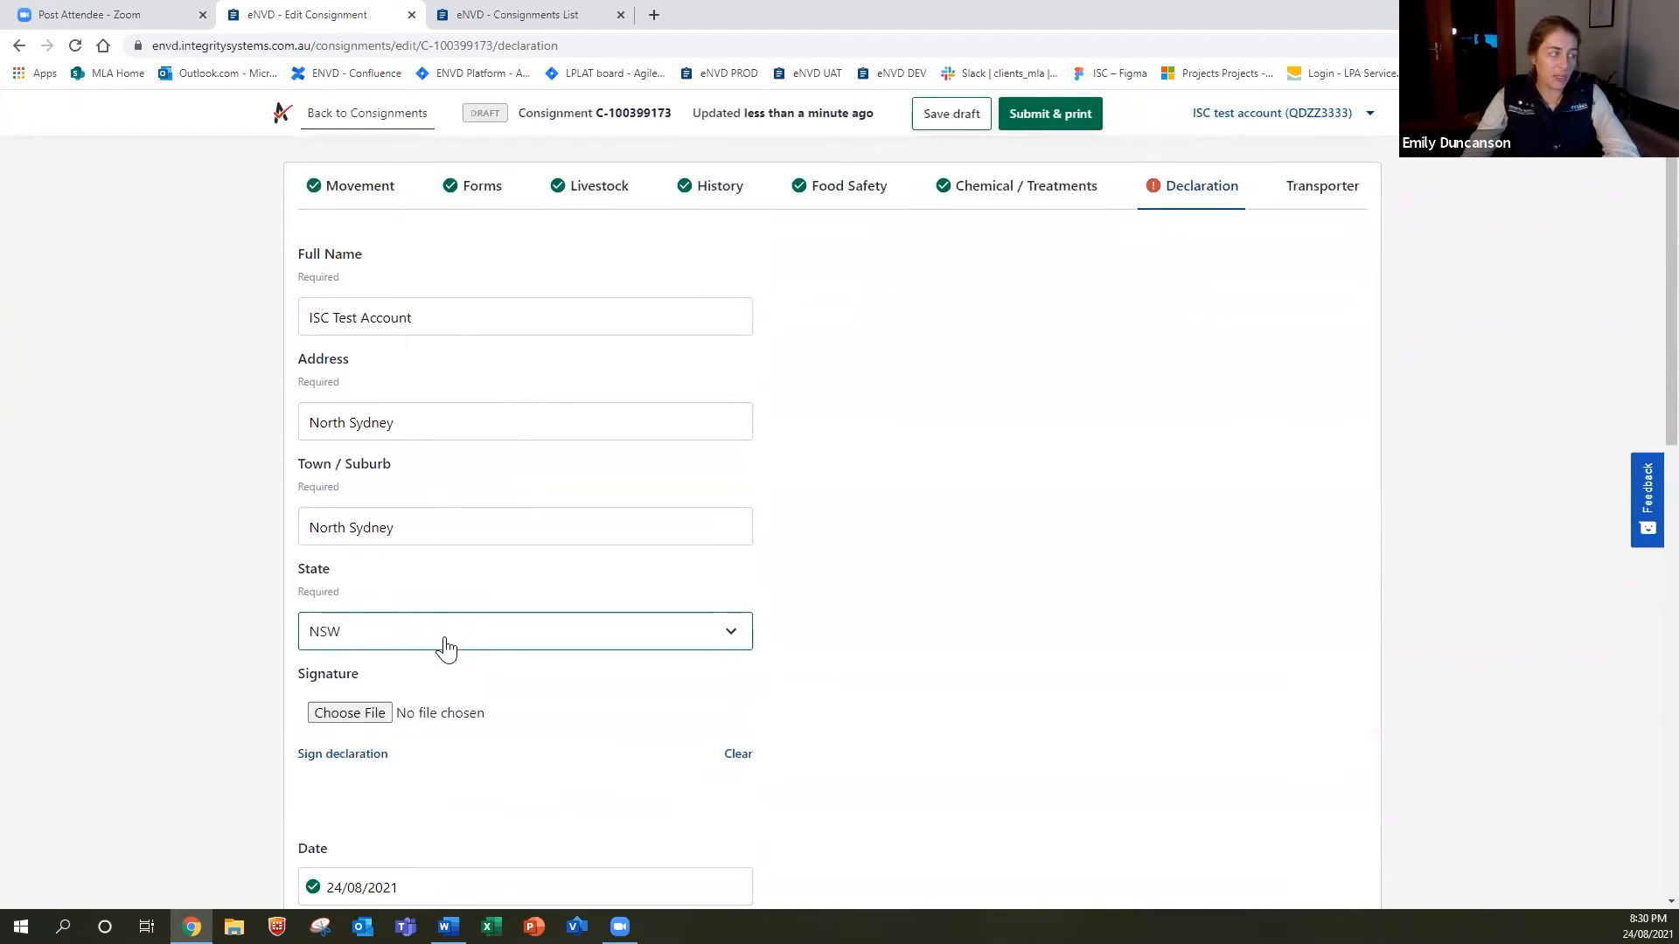
scroll(442, 643, down, 2)
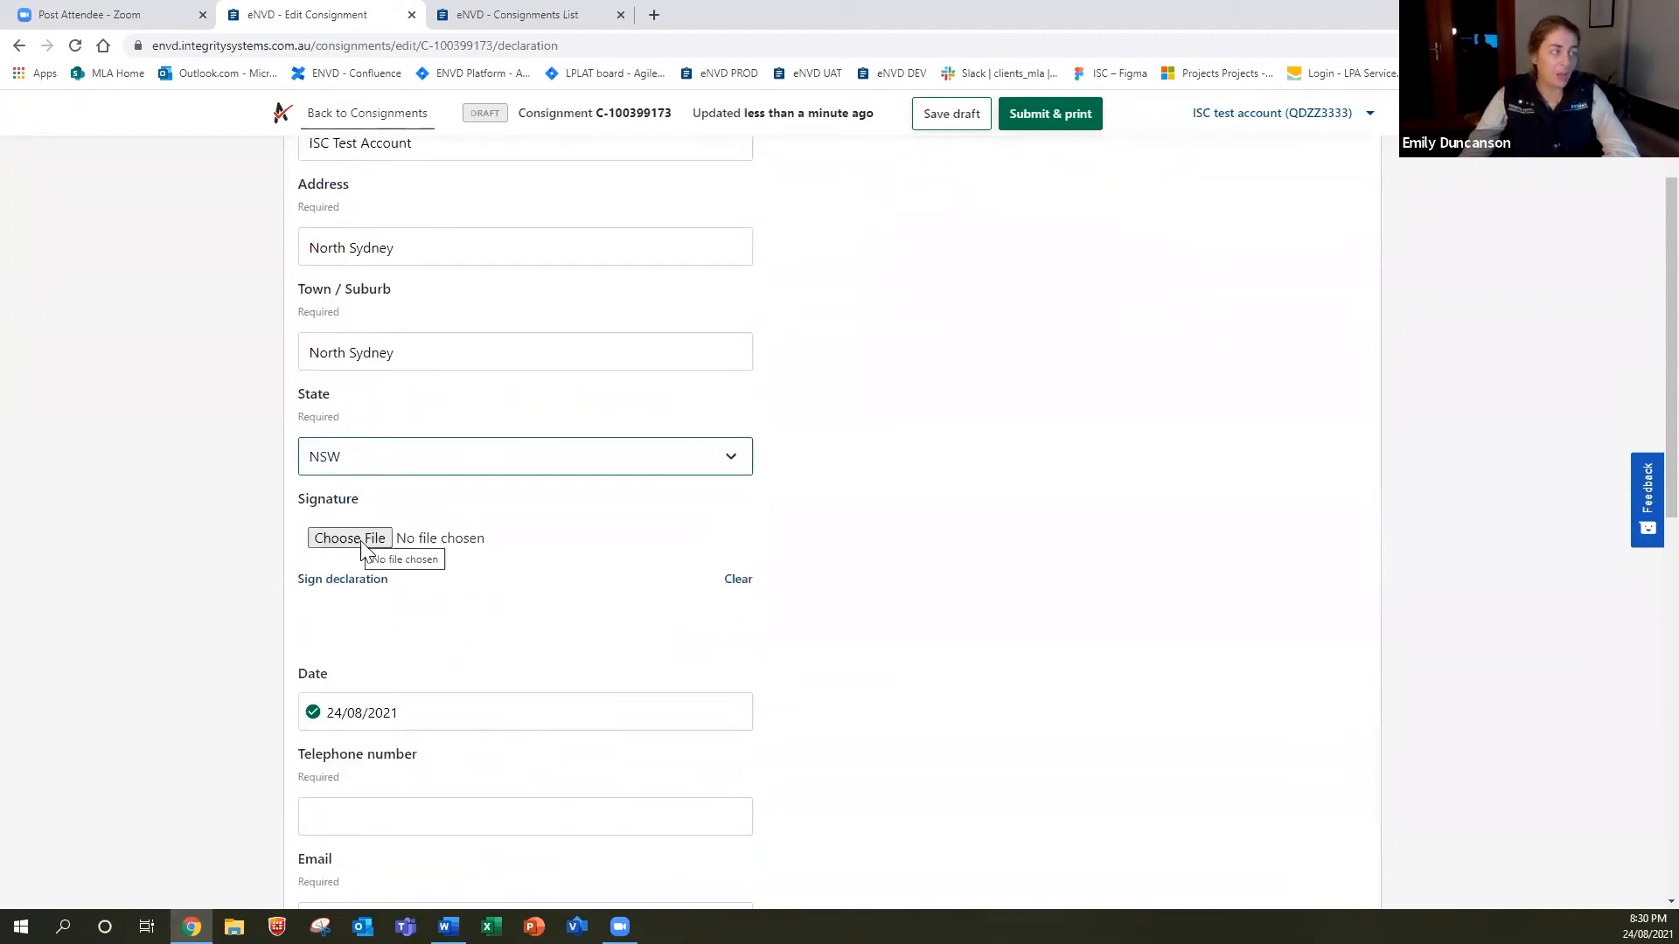
click(359, 580)
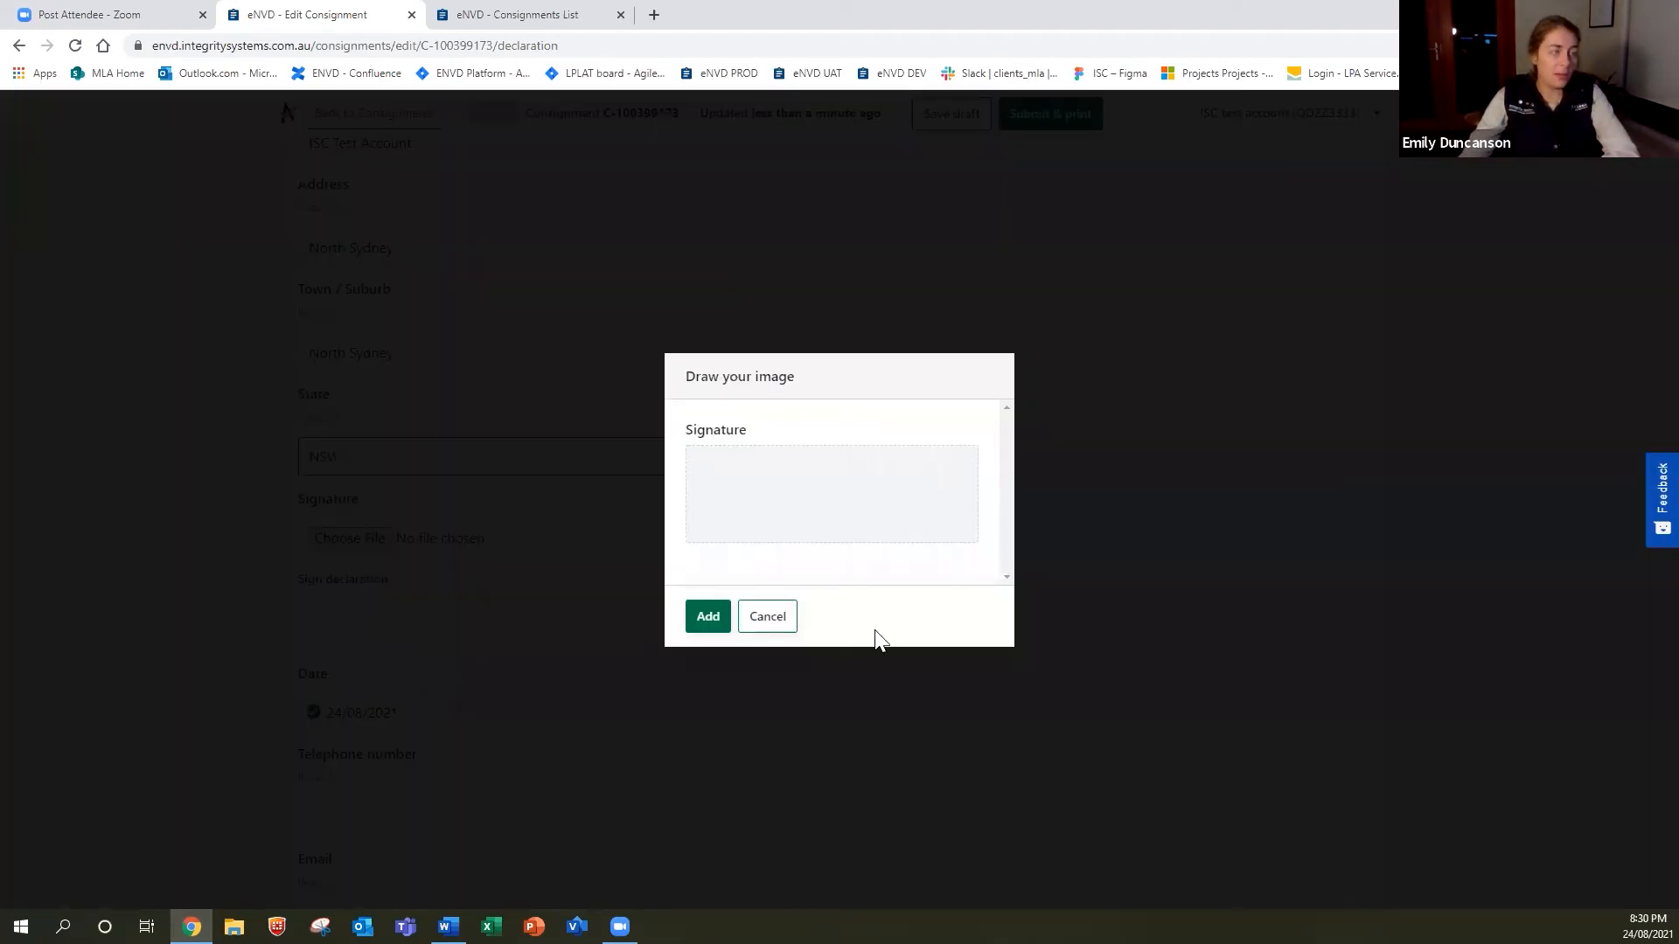
mouse_move(816, 517)
mouse_down()
mouse_move(805, 529)
mouse_move(957, 514)
mouse_up()
click(708, 616)
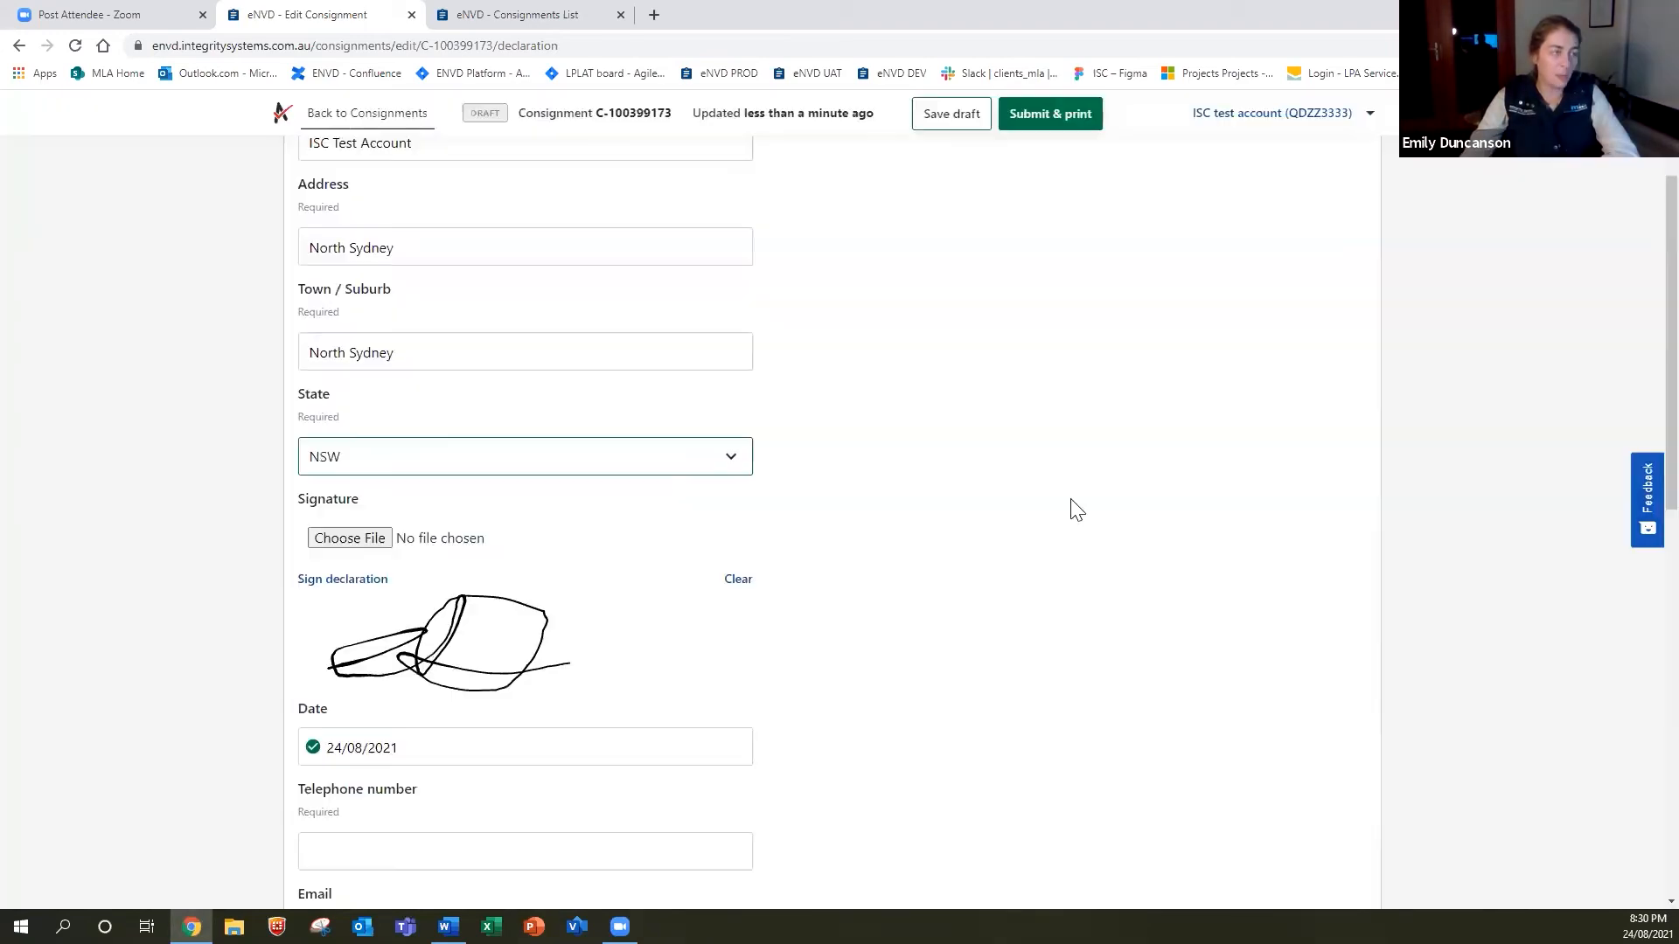
Fill in the declarant's telephone number and e-mail address.
scroll(391, 627, down, 3)
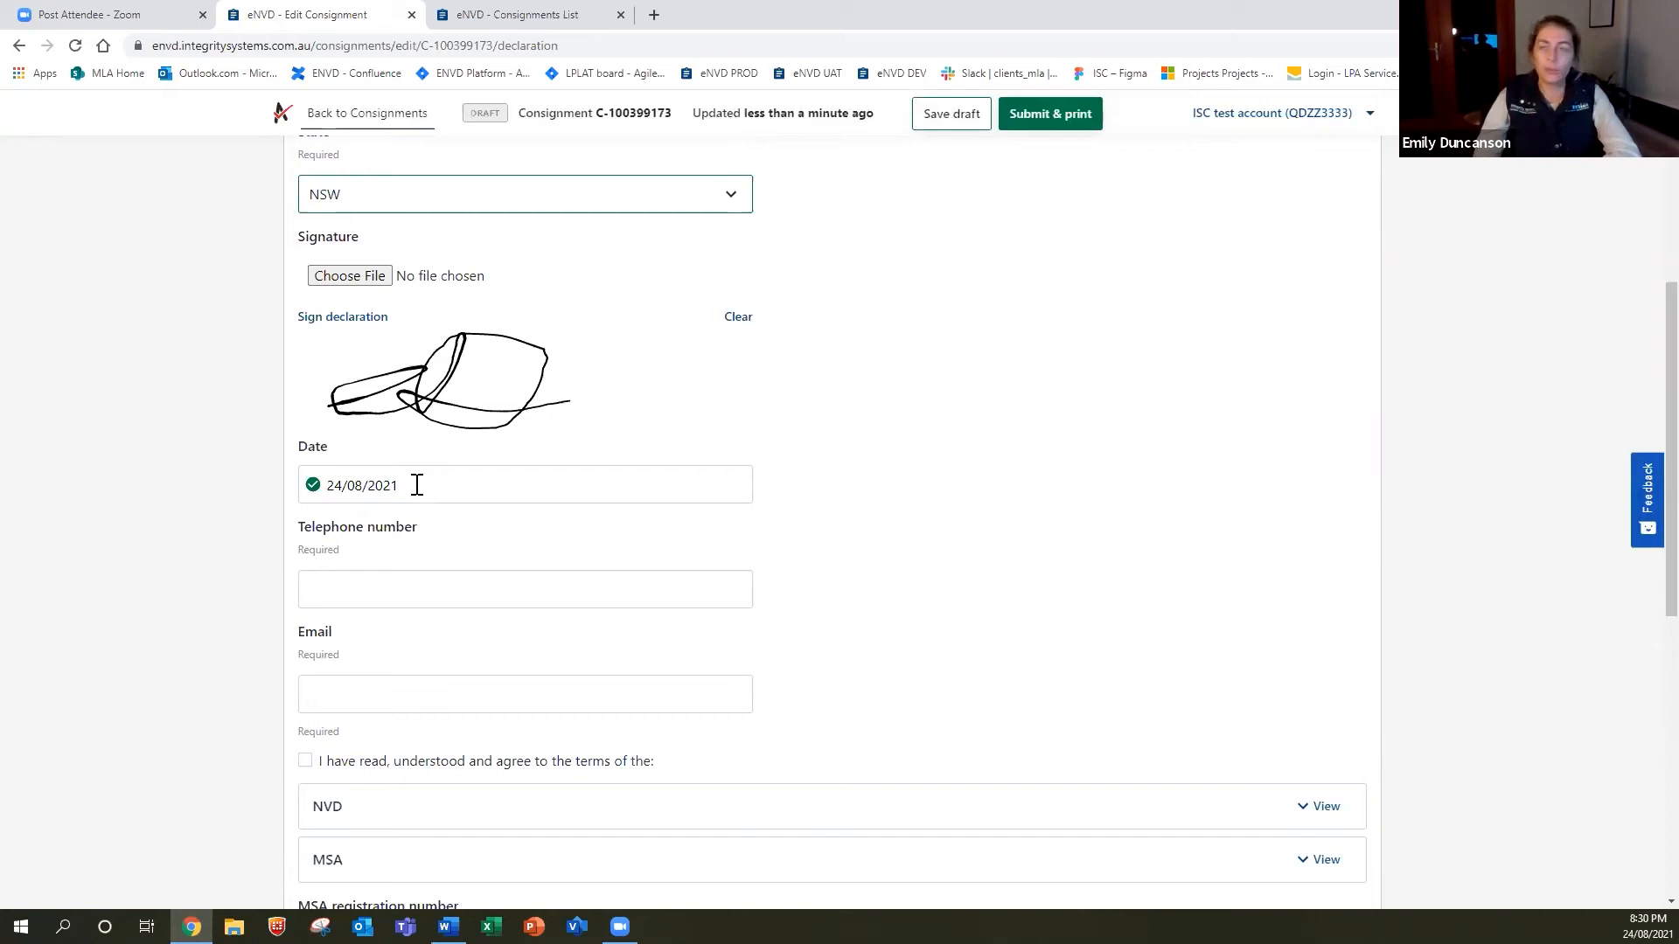
click(384, 585)
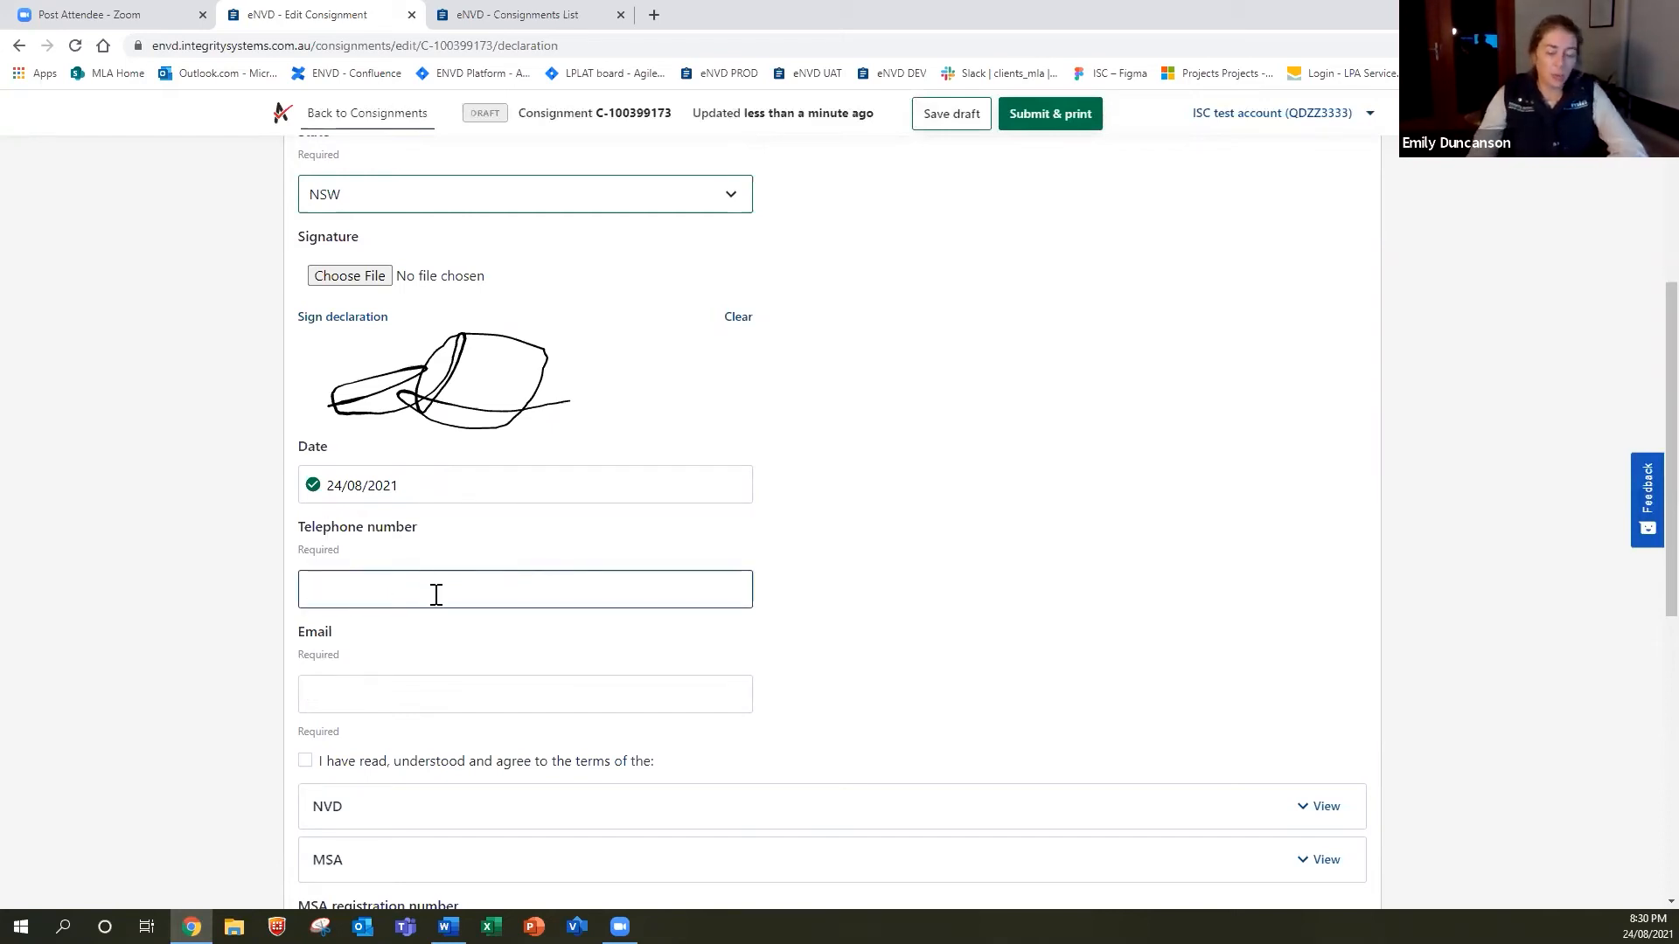
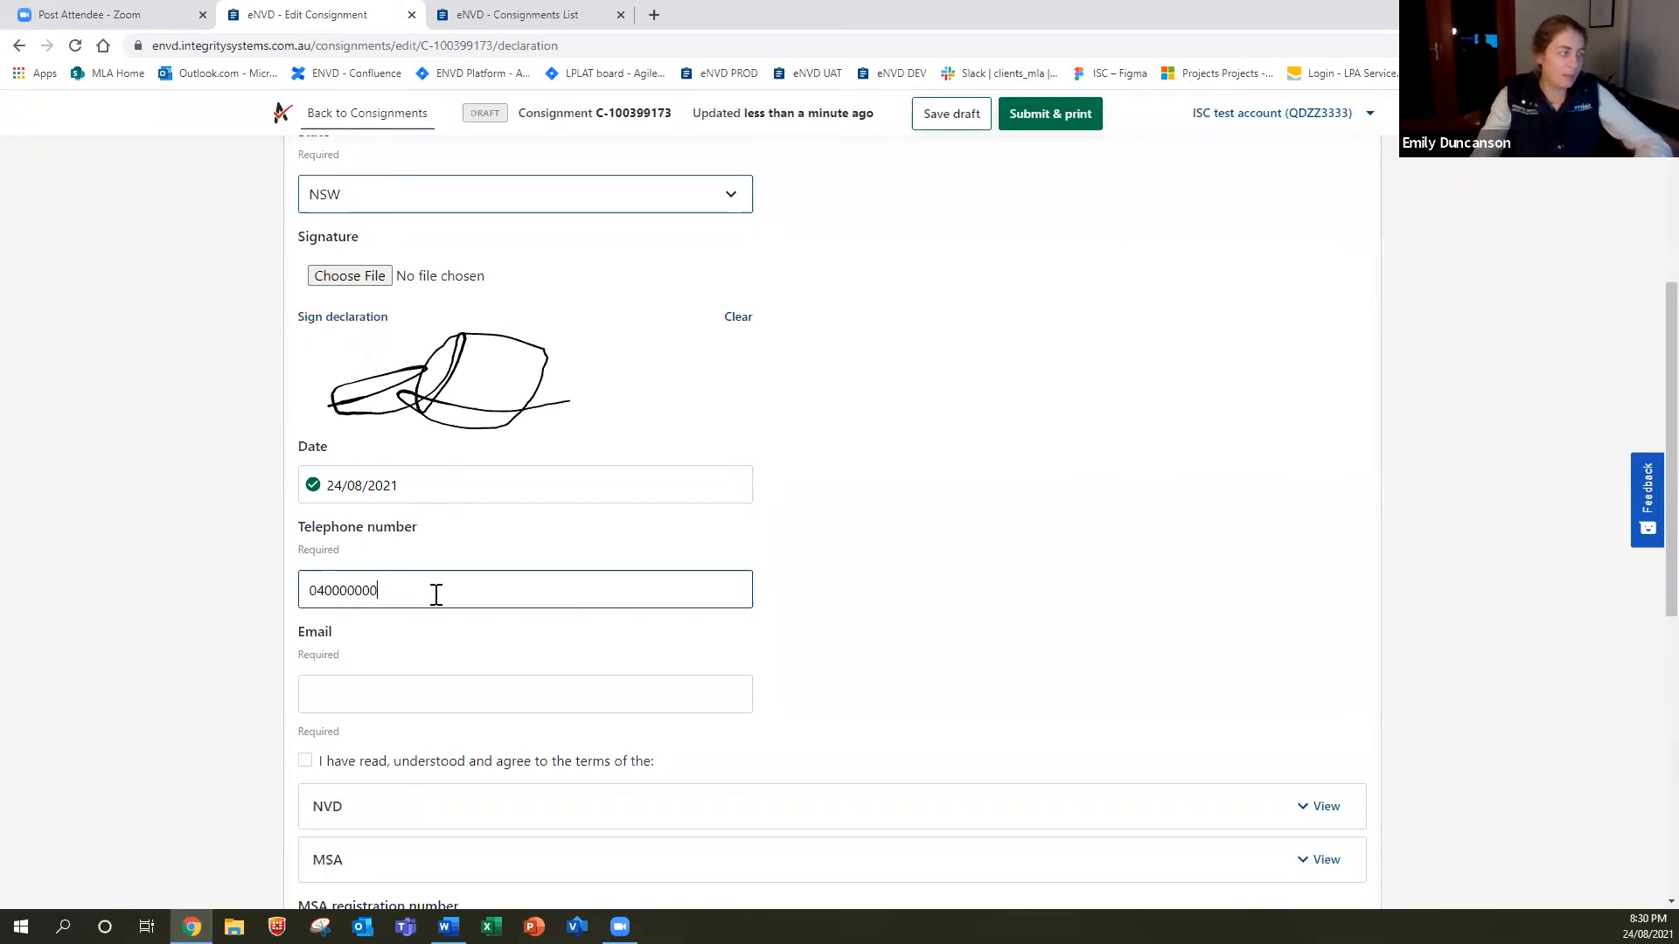
key(BackSpace)
key(BackSpace)
key(BackSpace)
key(BackSpace)
key(BackSpace)
key(BackSpace)
key(BackSpace)
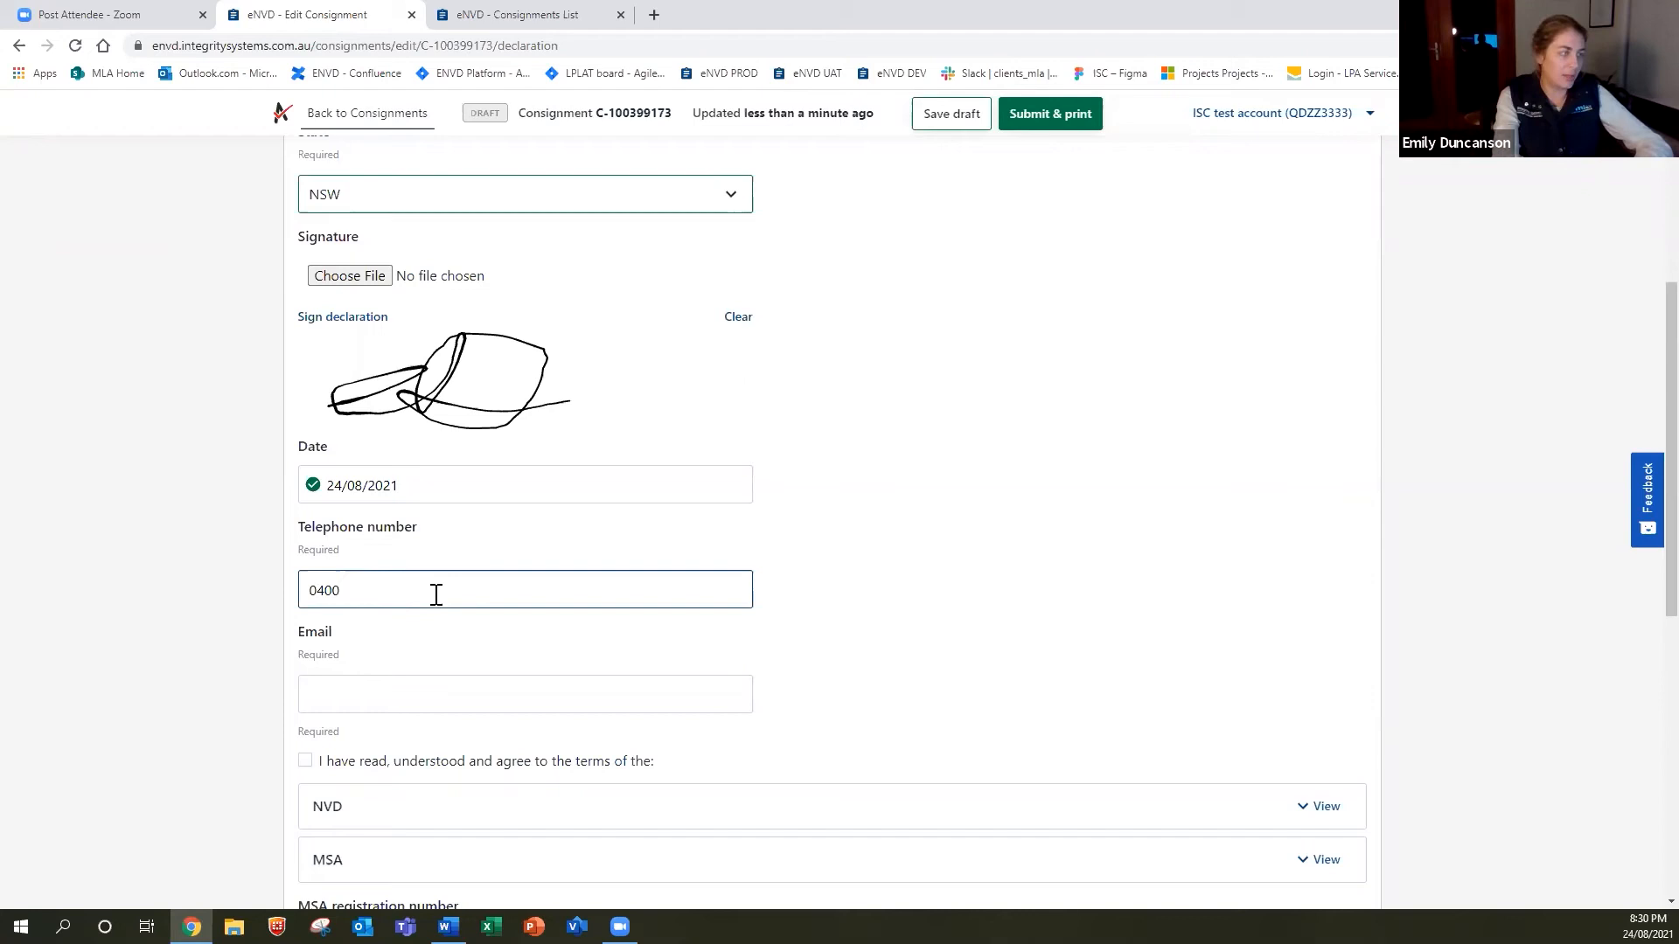
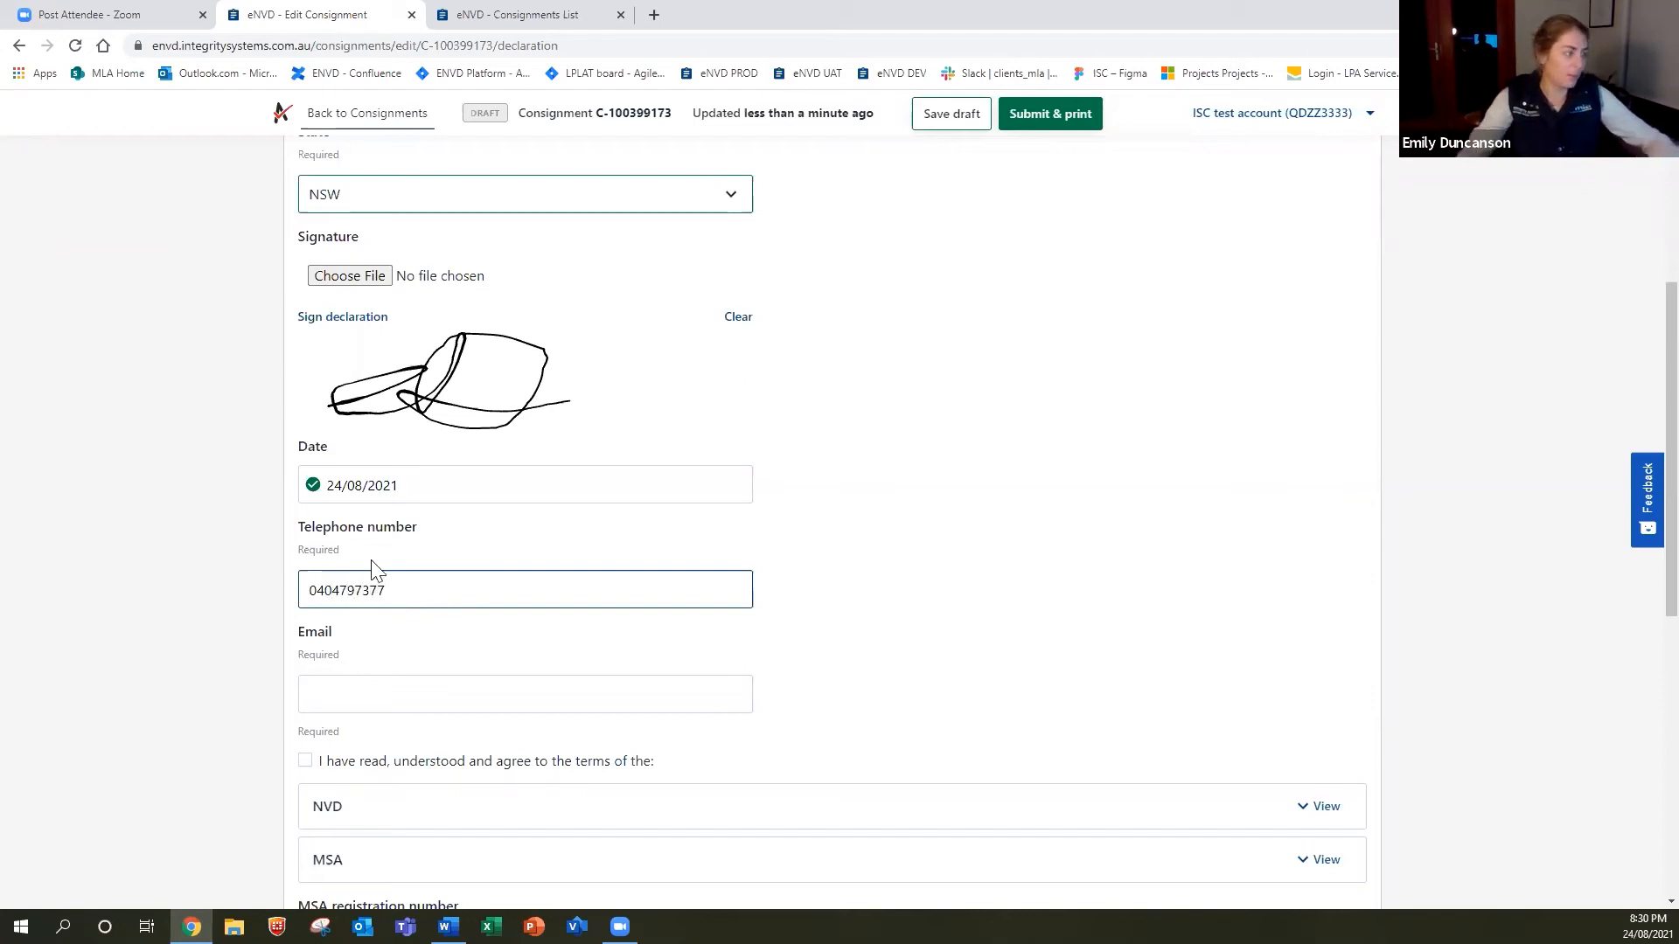
click(386, 705)
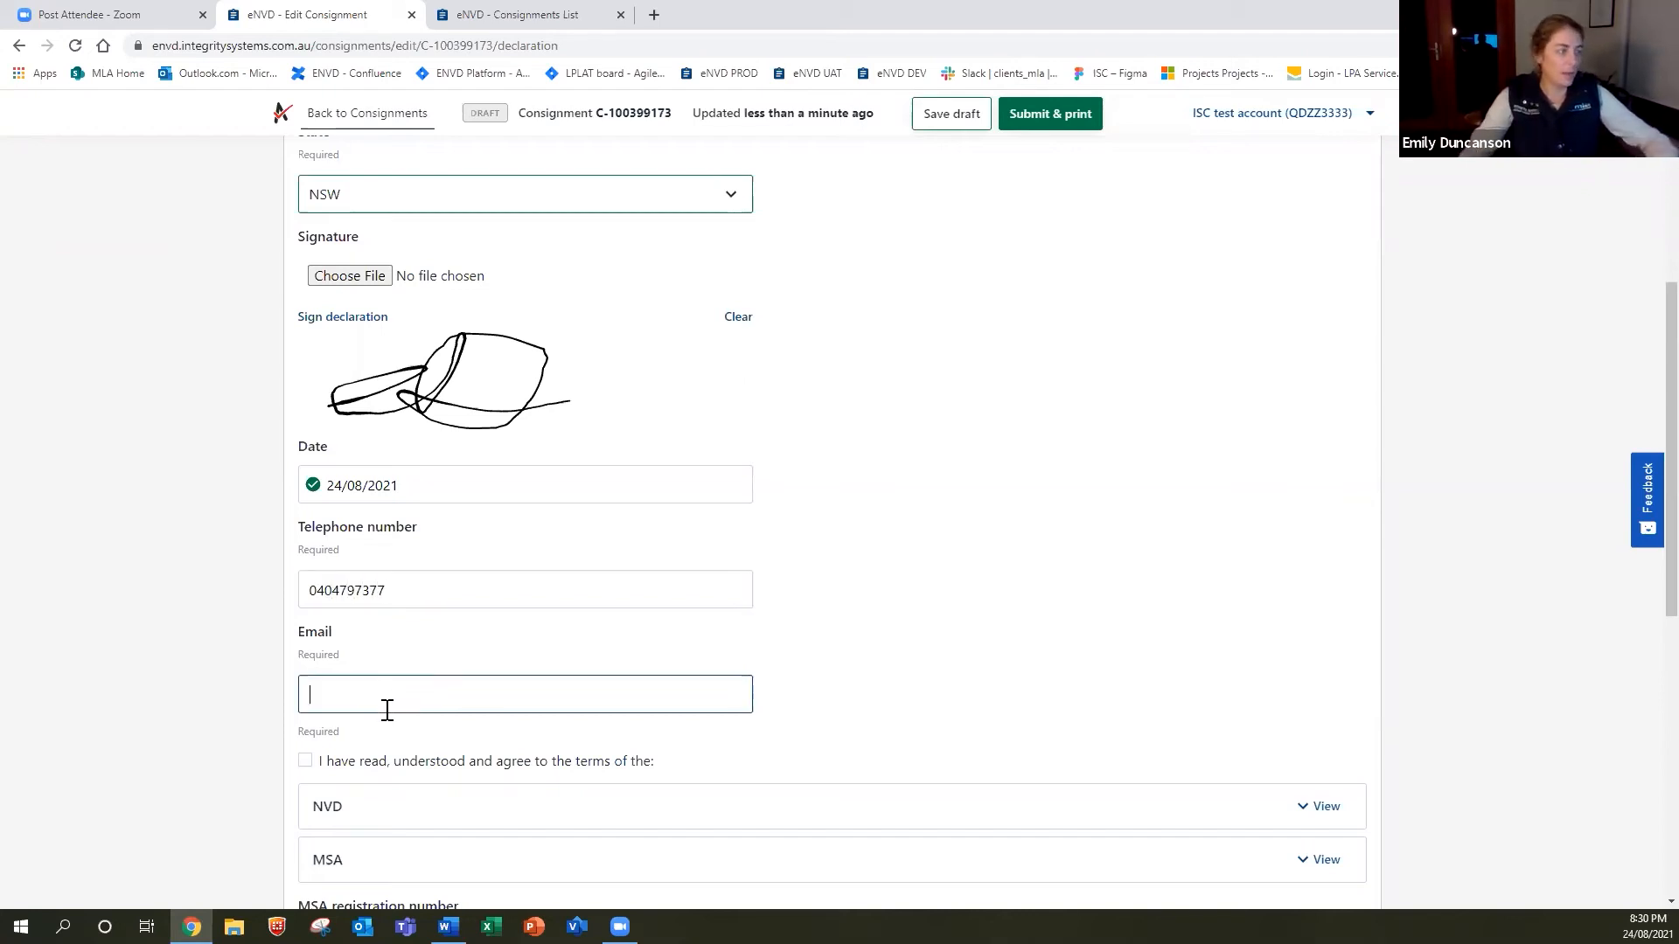
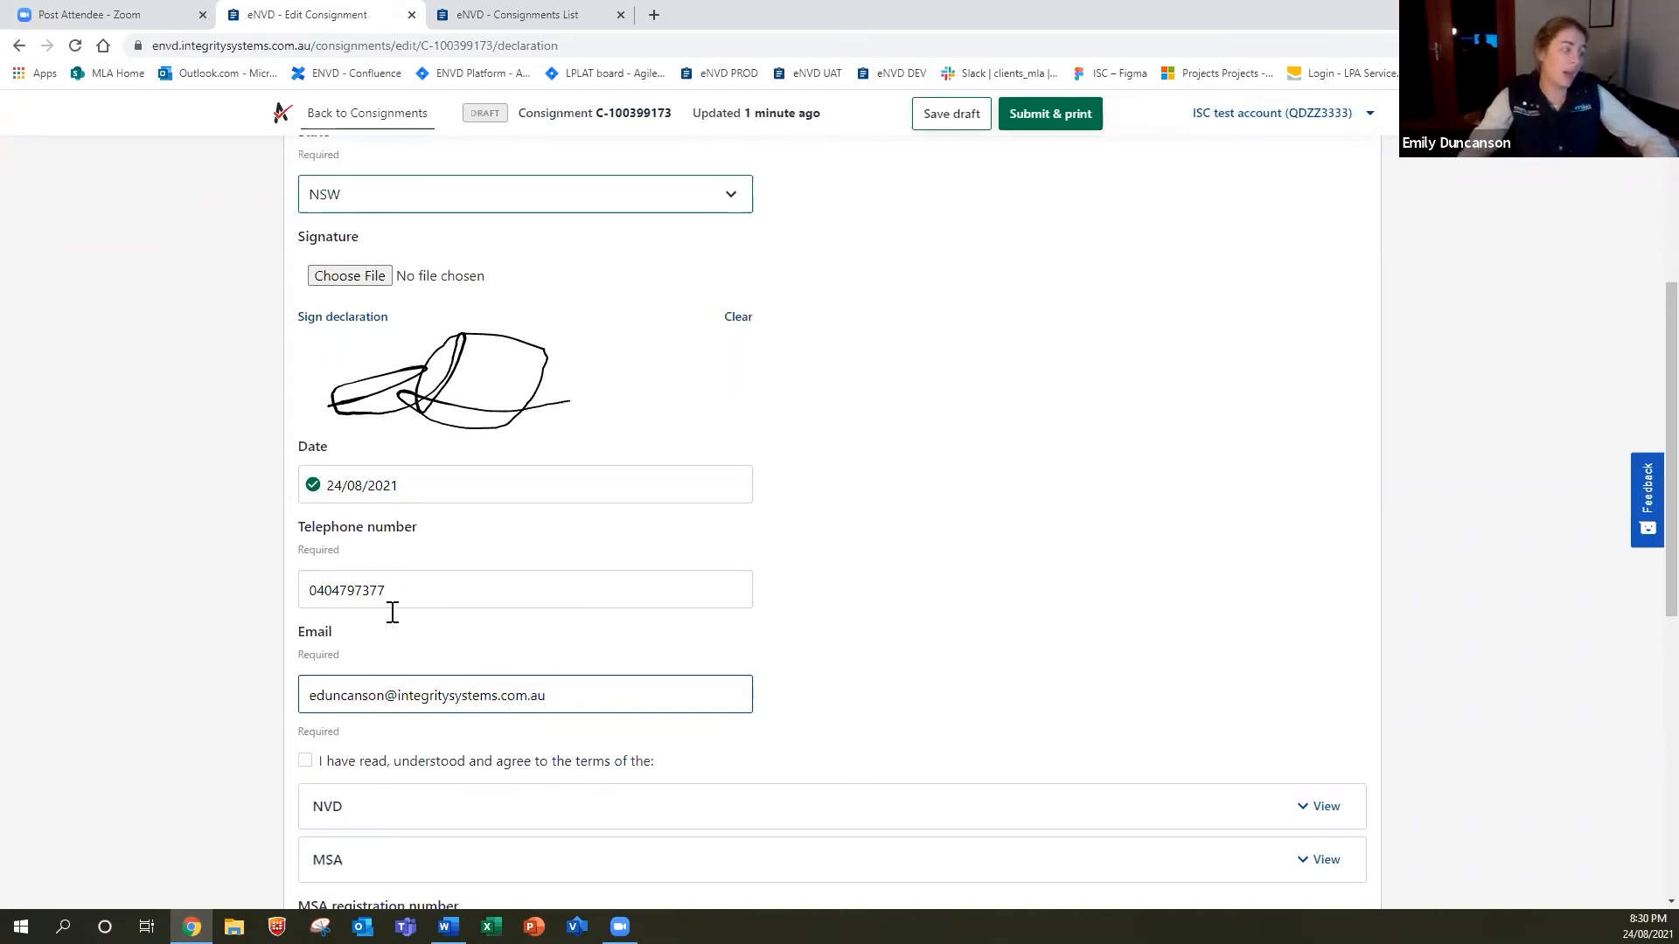
scroll(397, 606, down, 5)
Read the NVD and MSA terms and tick the agreement checkbox.
click(828, 297)
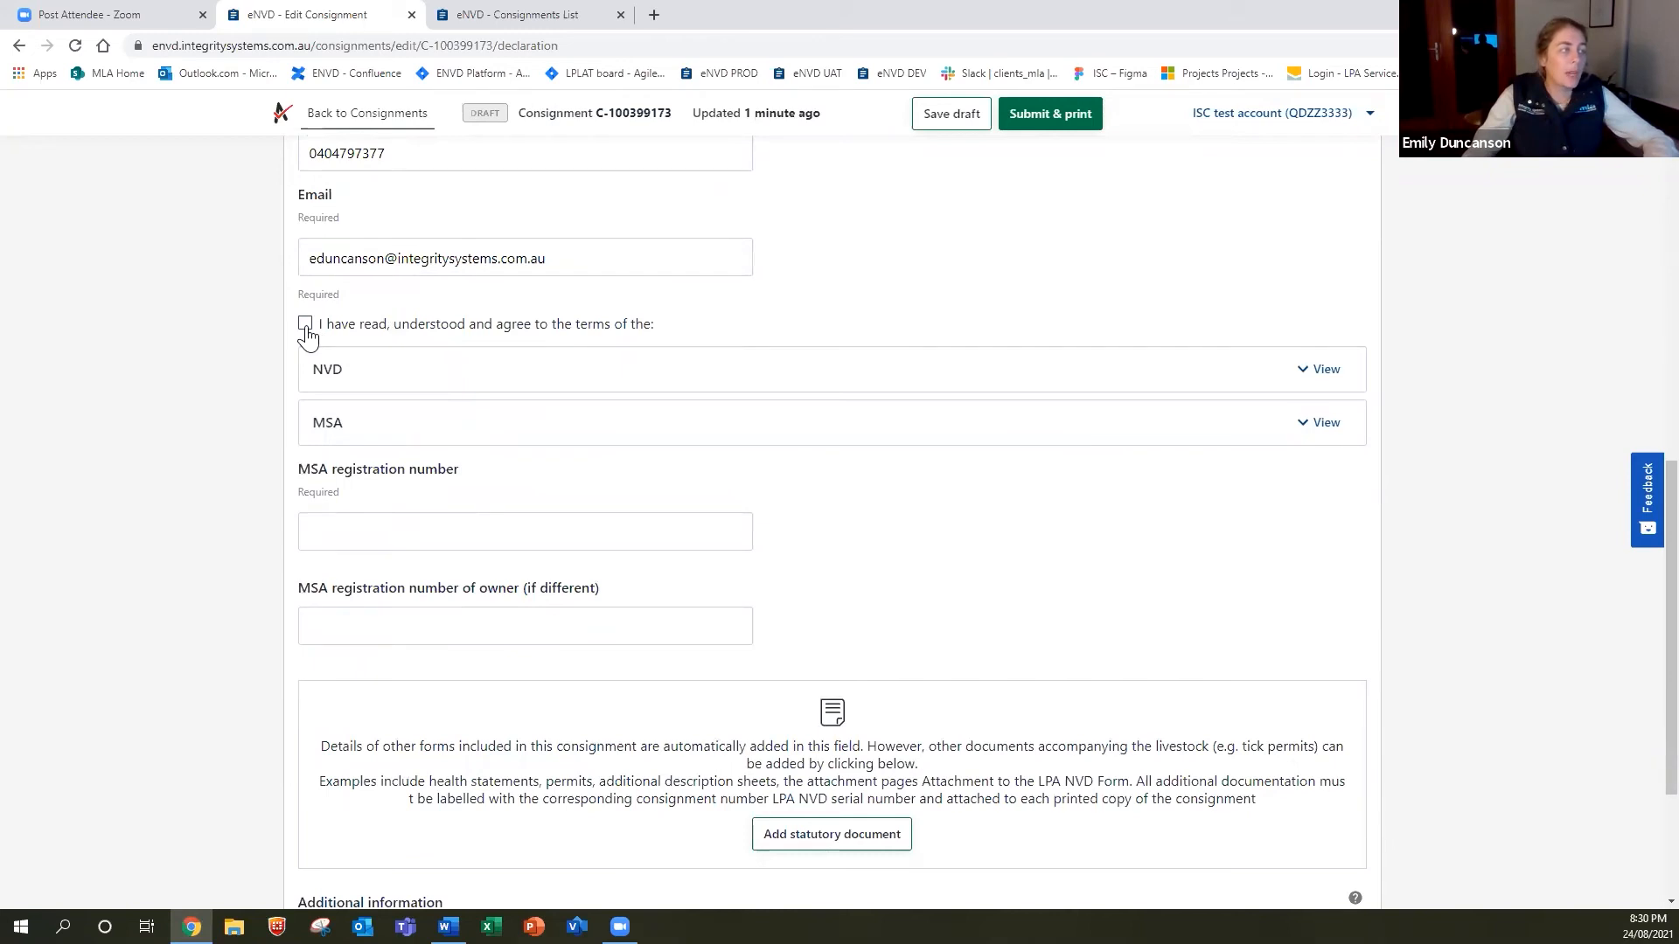
click(880, 376)
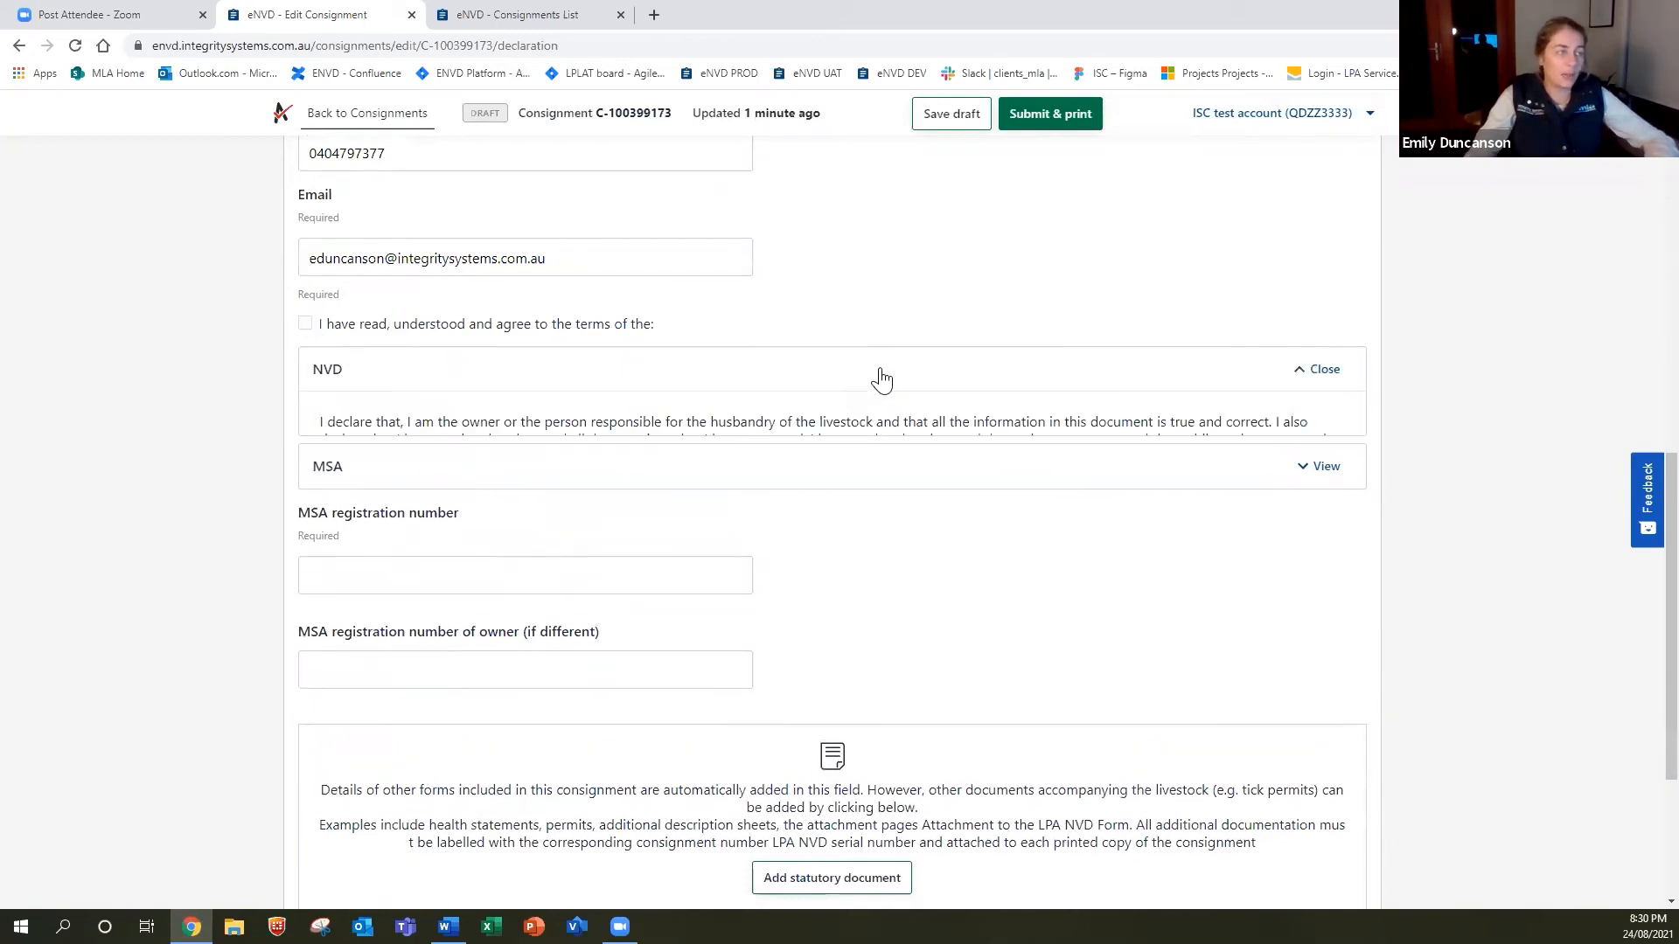
click(881, 376)
click(684, 426)
click(685, 426)
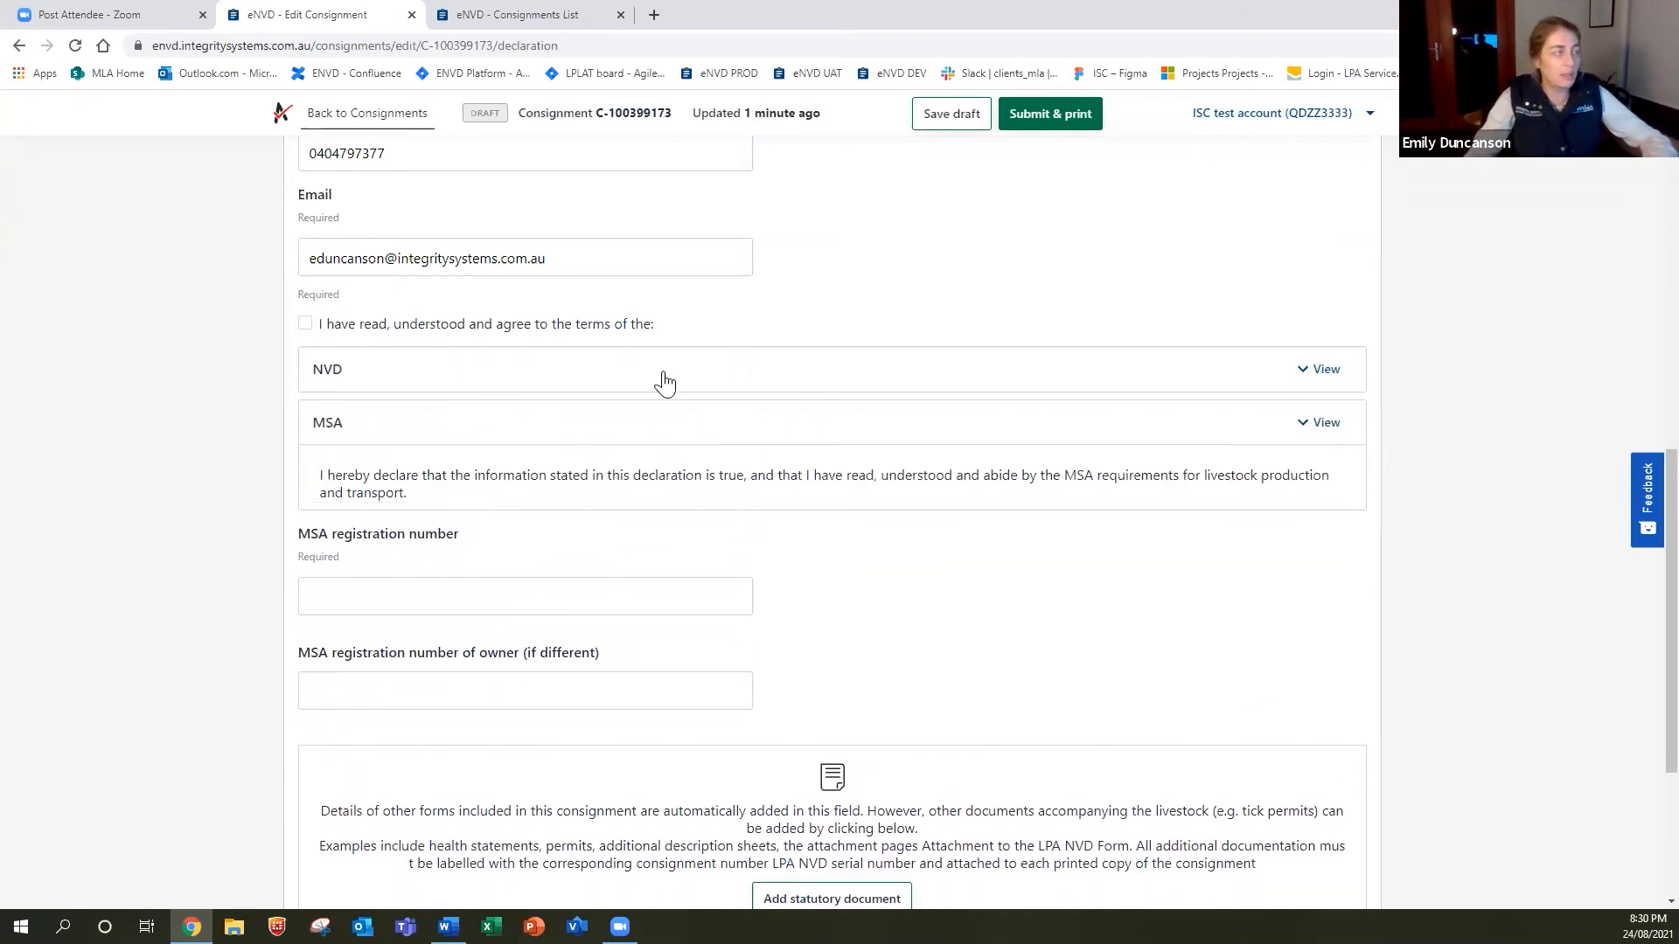
click(305, 323)
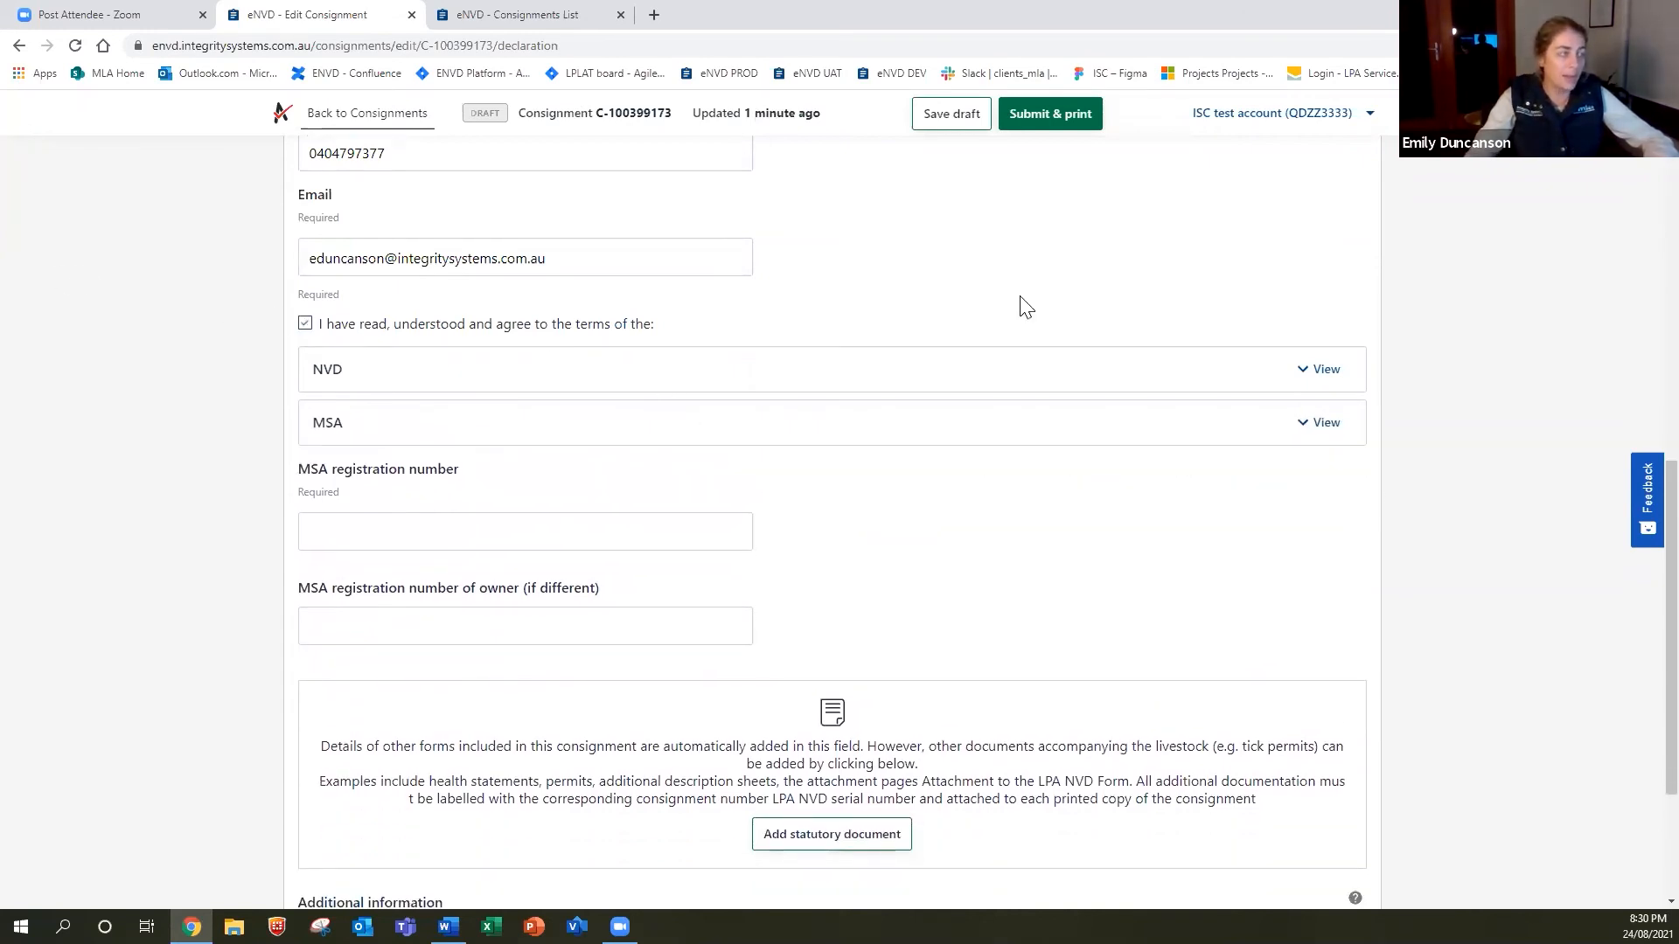
Enter the MSA registration number and continue to the Transporter step.
scroll(586, 455, down, 1)
click(557, 448)
text(1234)
click(517, 535)
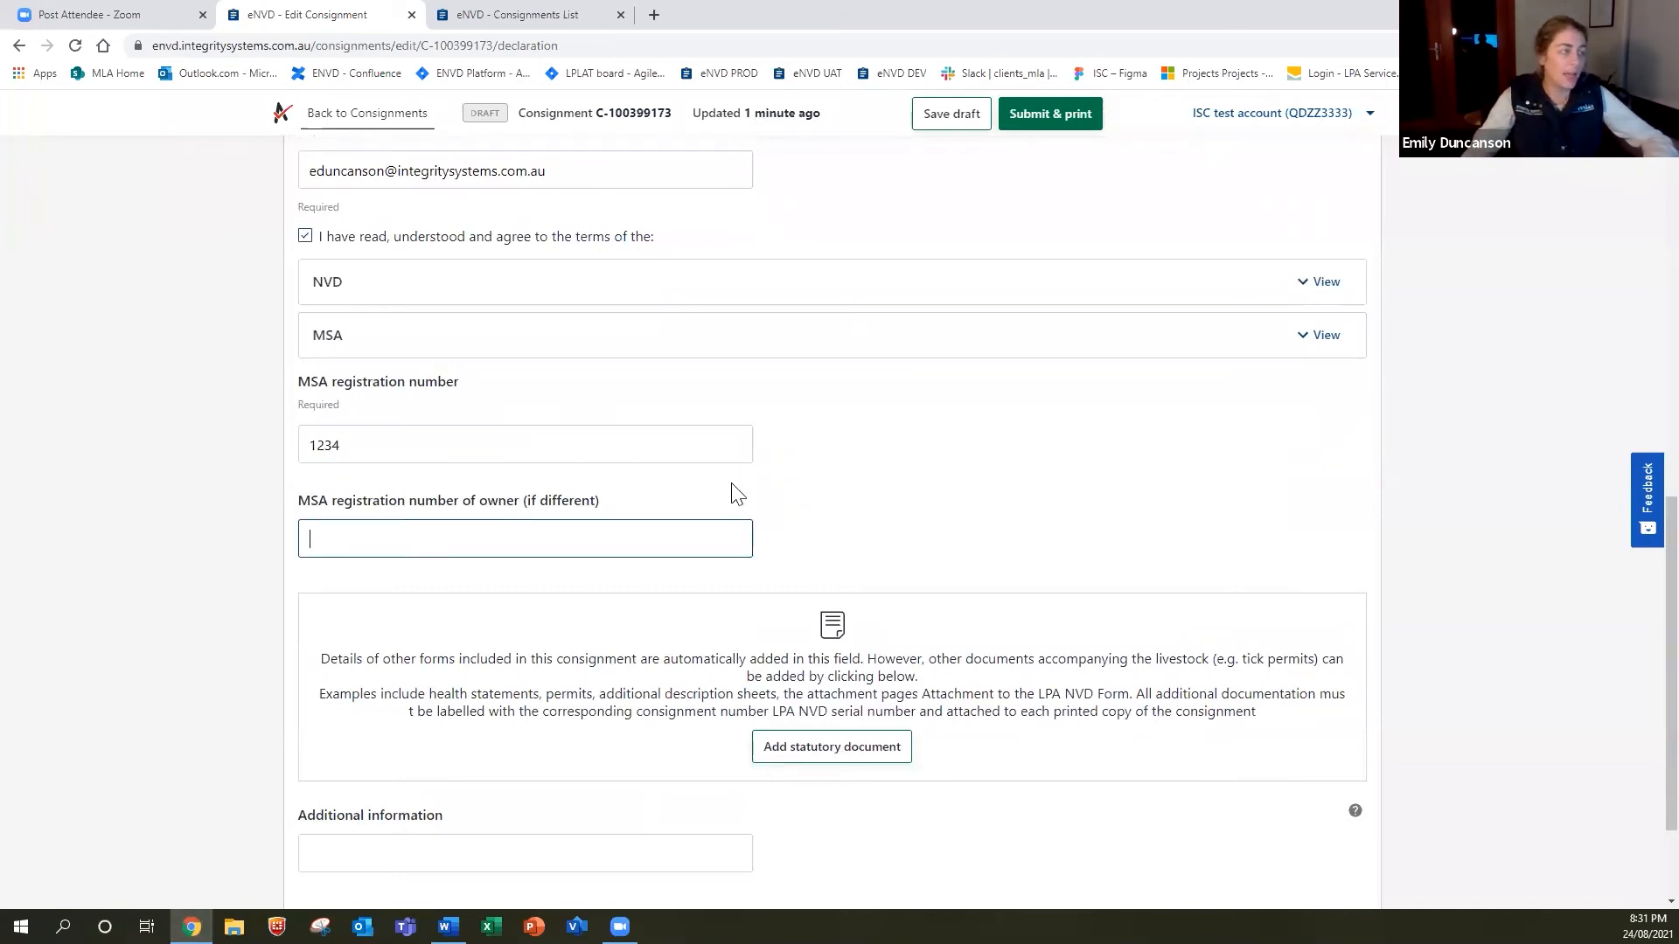
scroll(436, 519, down, 1)
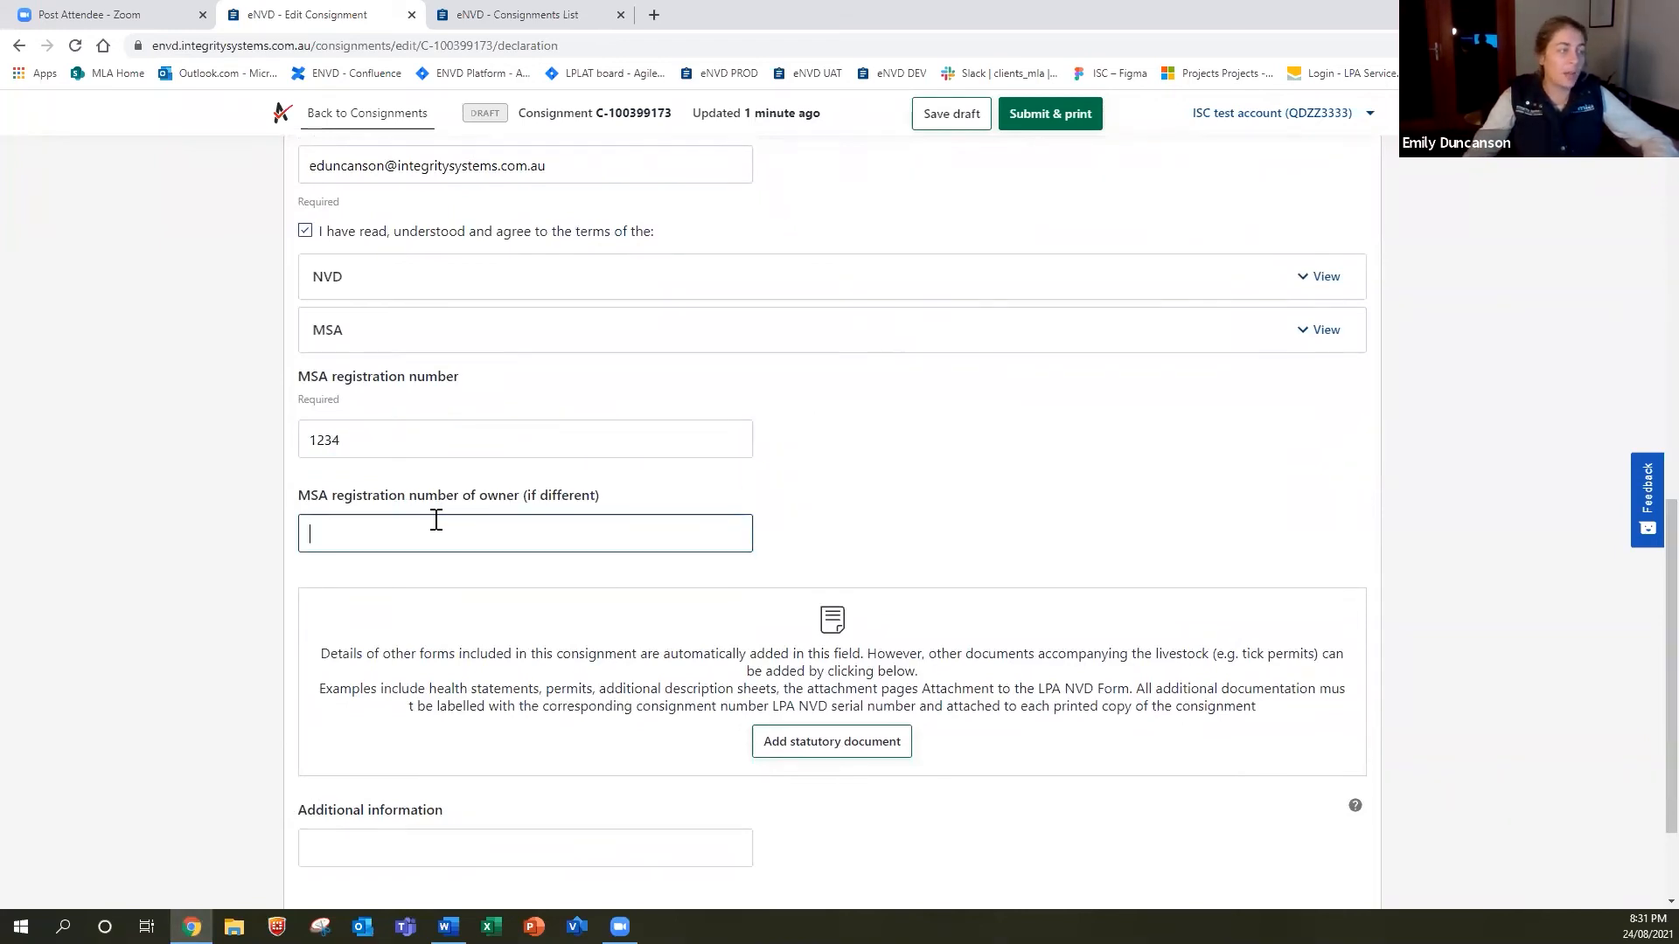
scroll(858, 679, down, 1)
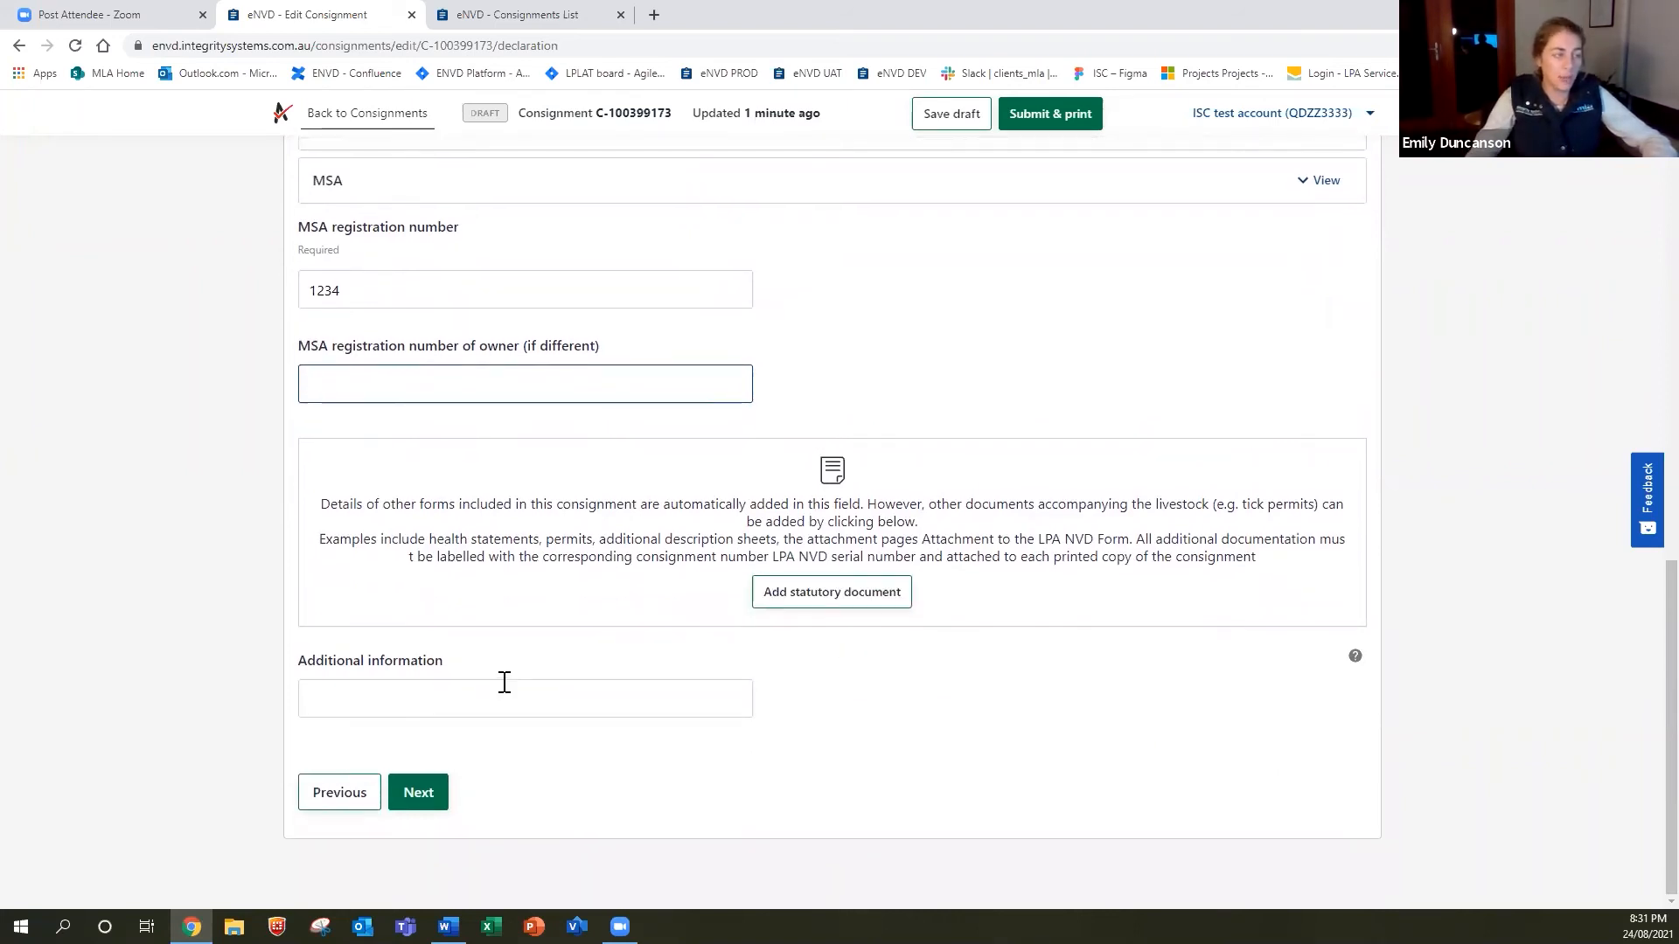
click(419, 793)
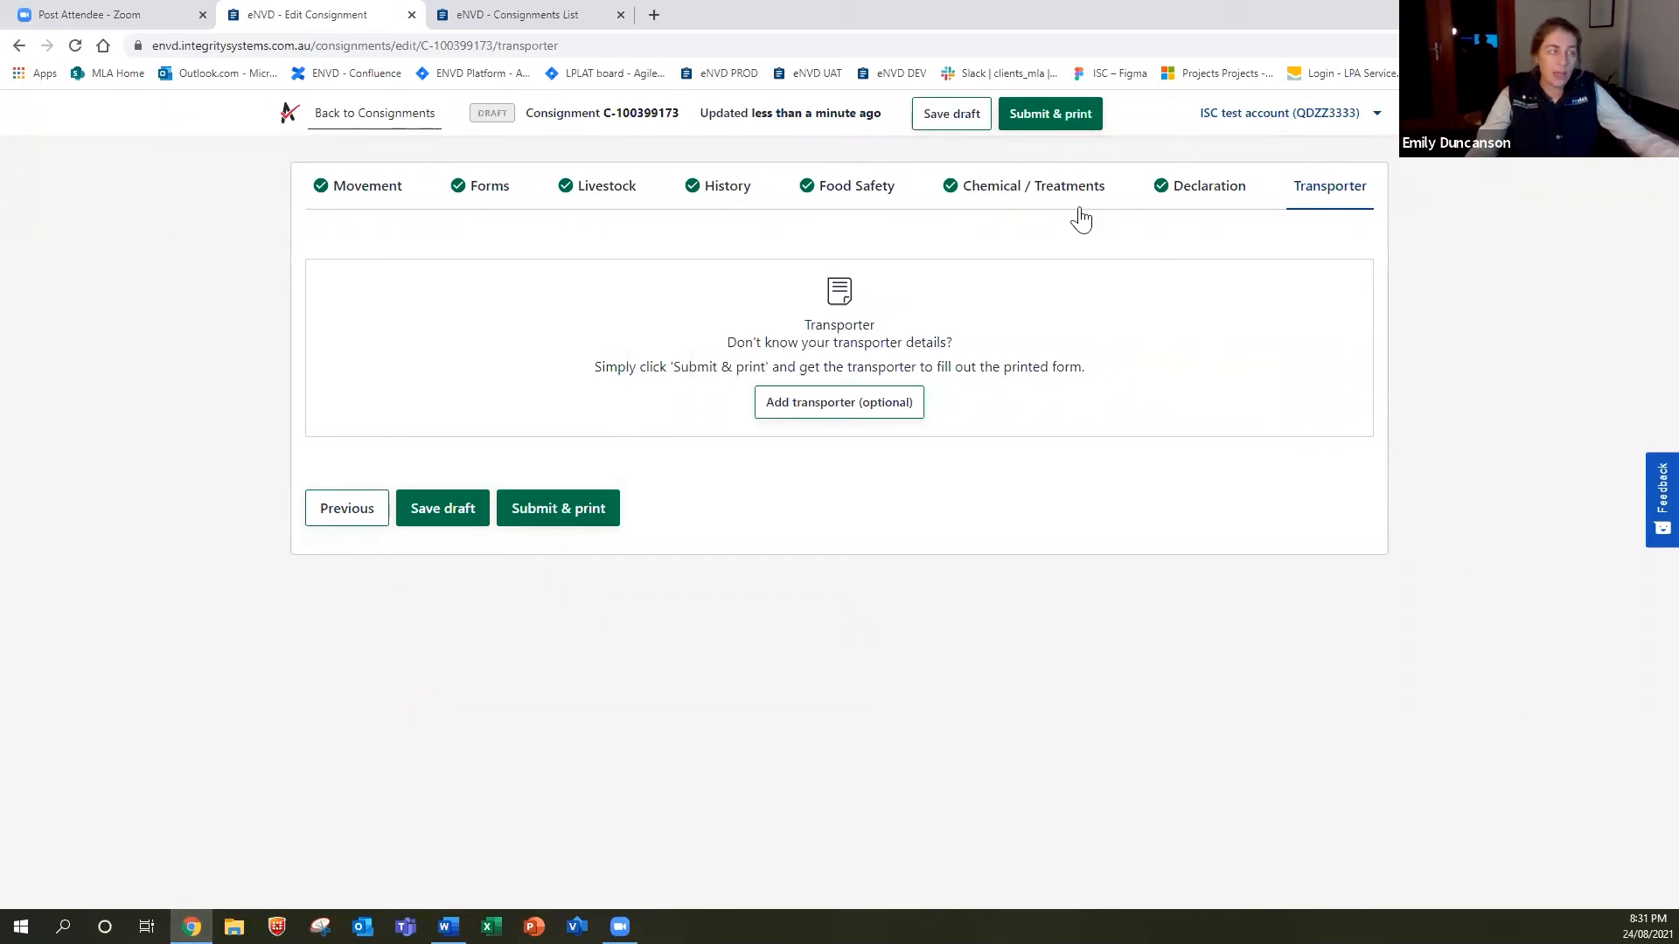
Open the optional transporter dialog and cancel it without entering details.
click(844, 412)
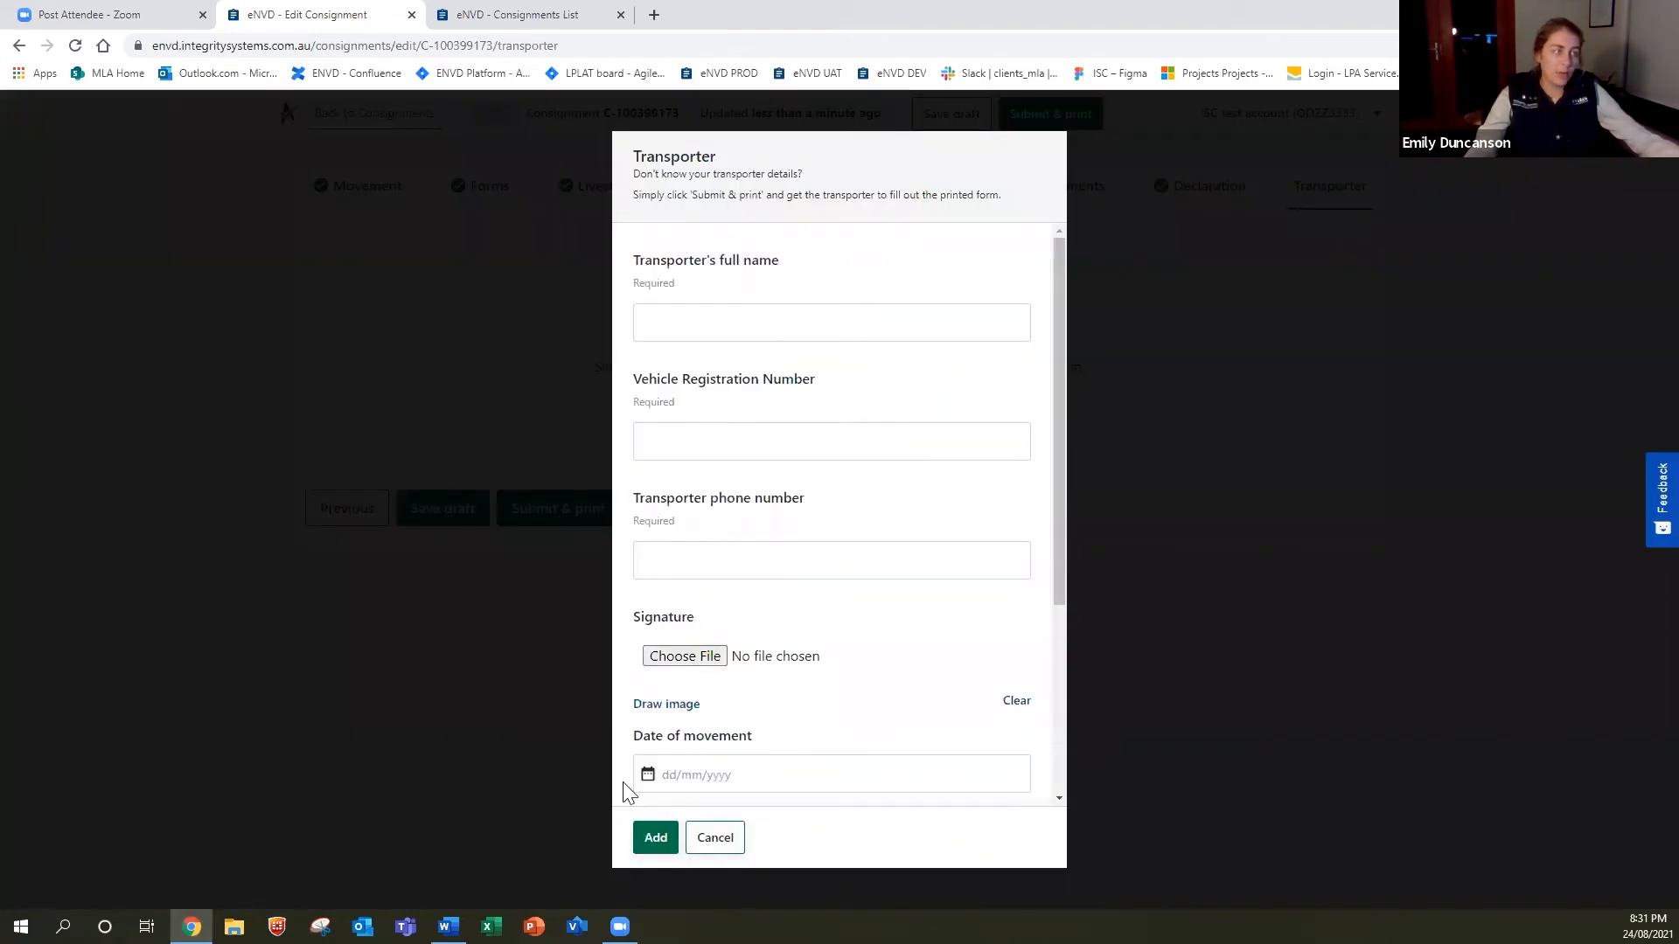
click(715, 840)
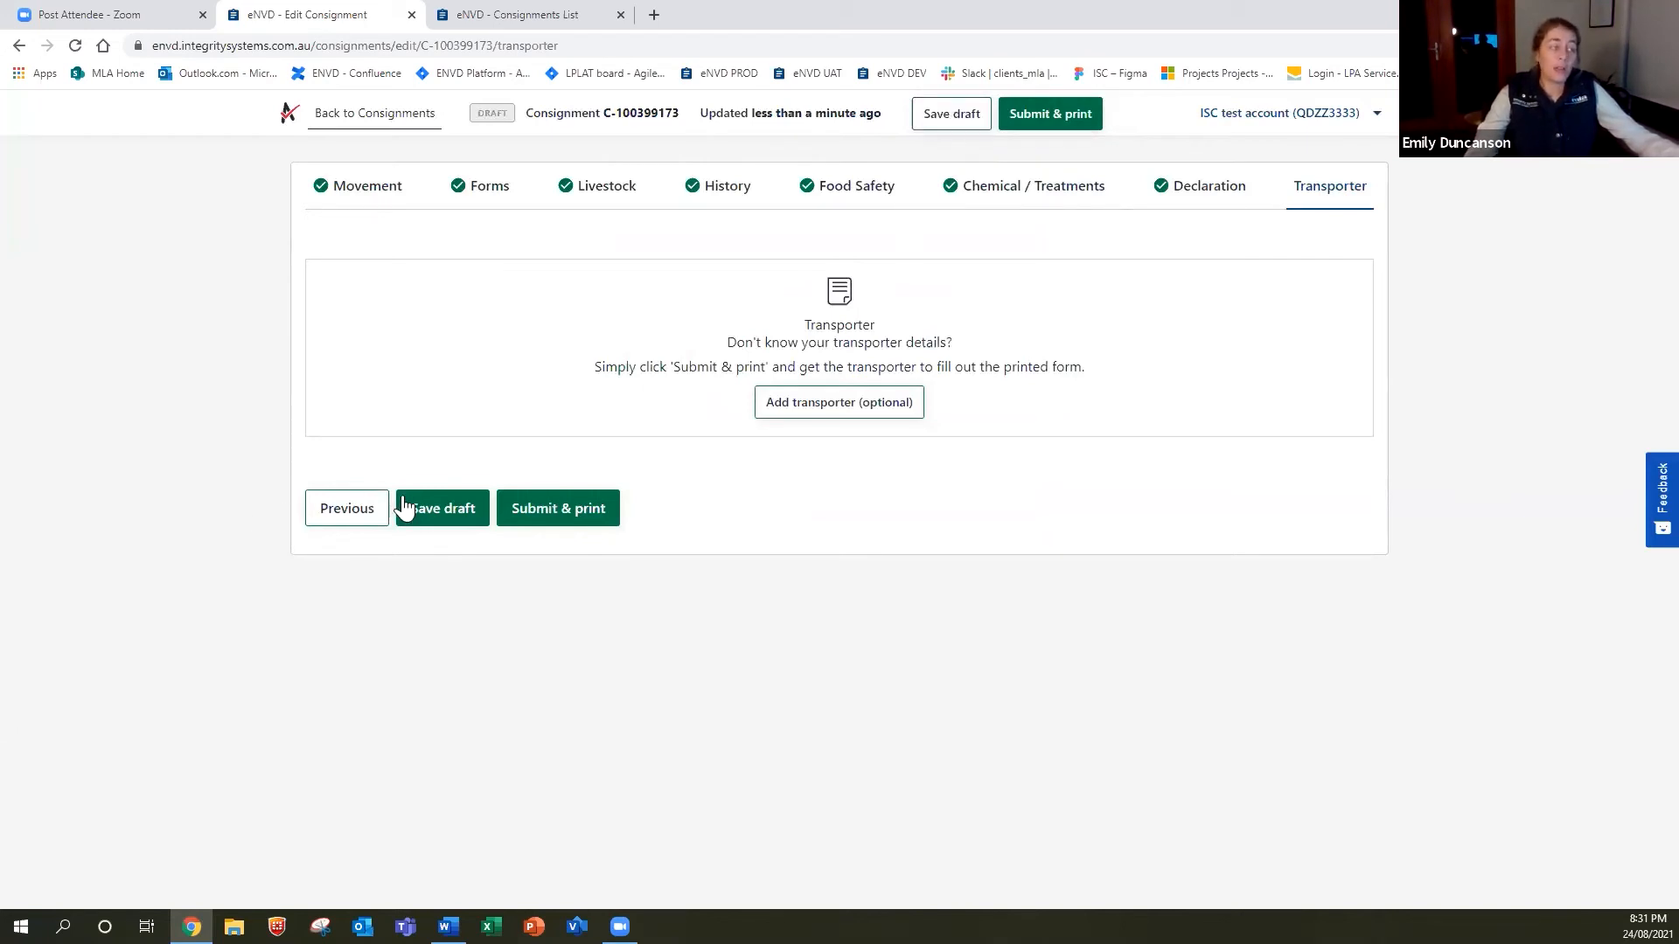
Save the 30-cattle consignment as a draft, reopen it, and review Forms through Declaration.
click(442, 511)
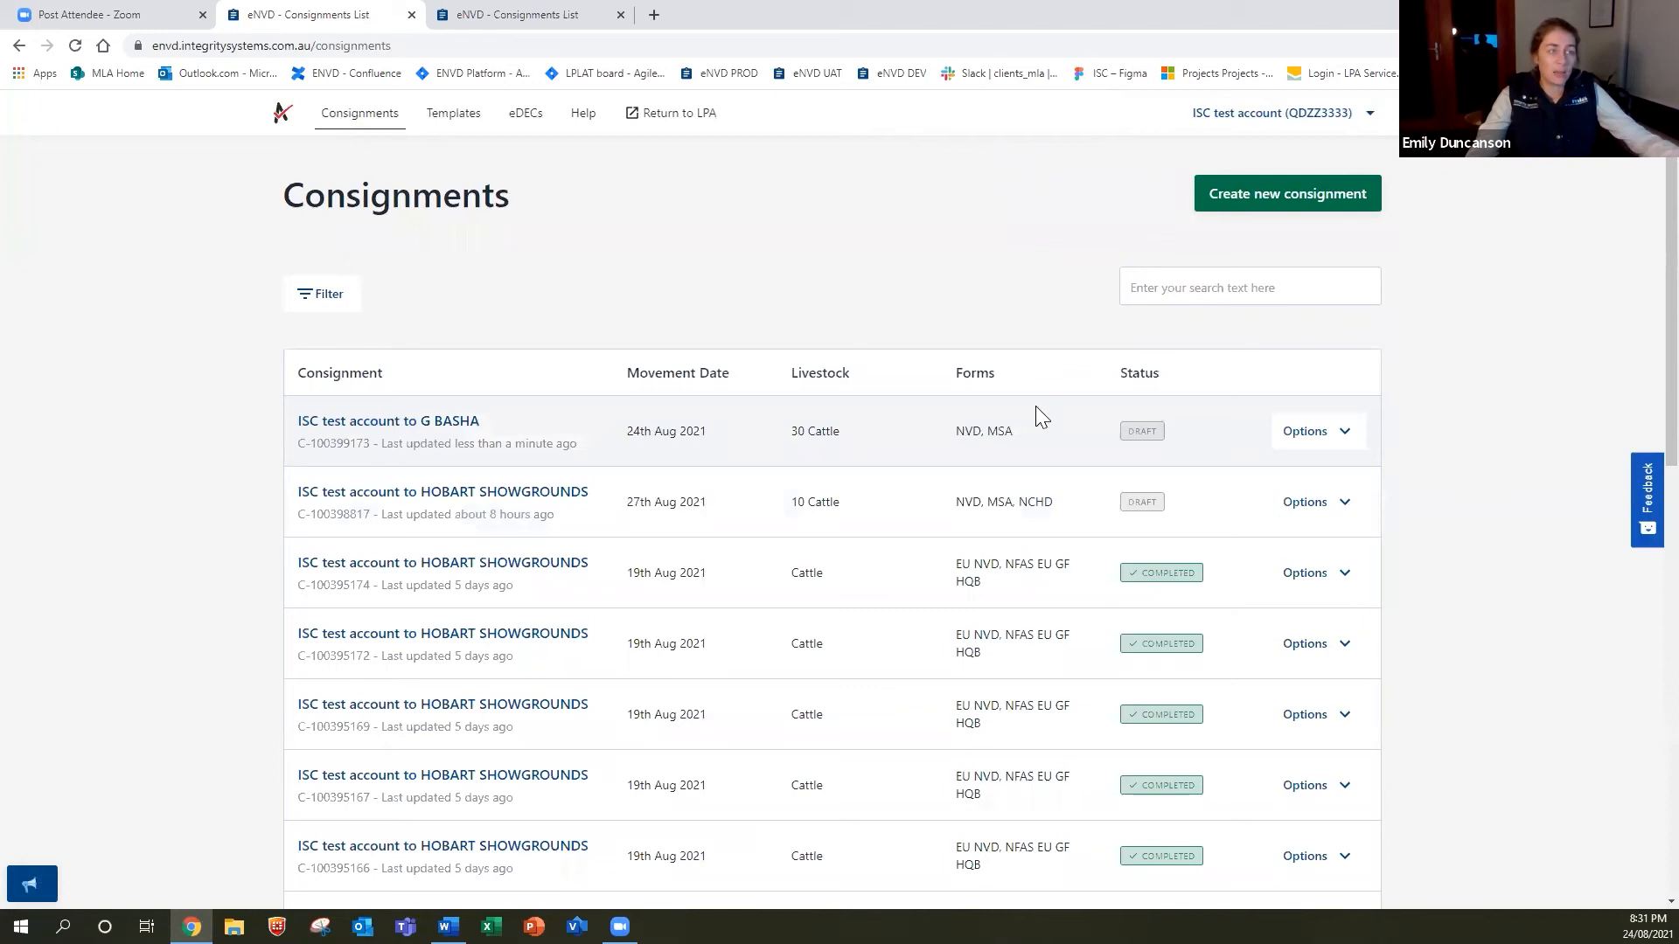
click(428, 422)
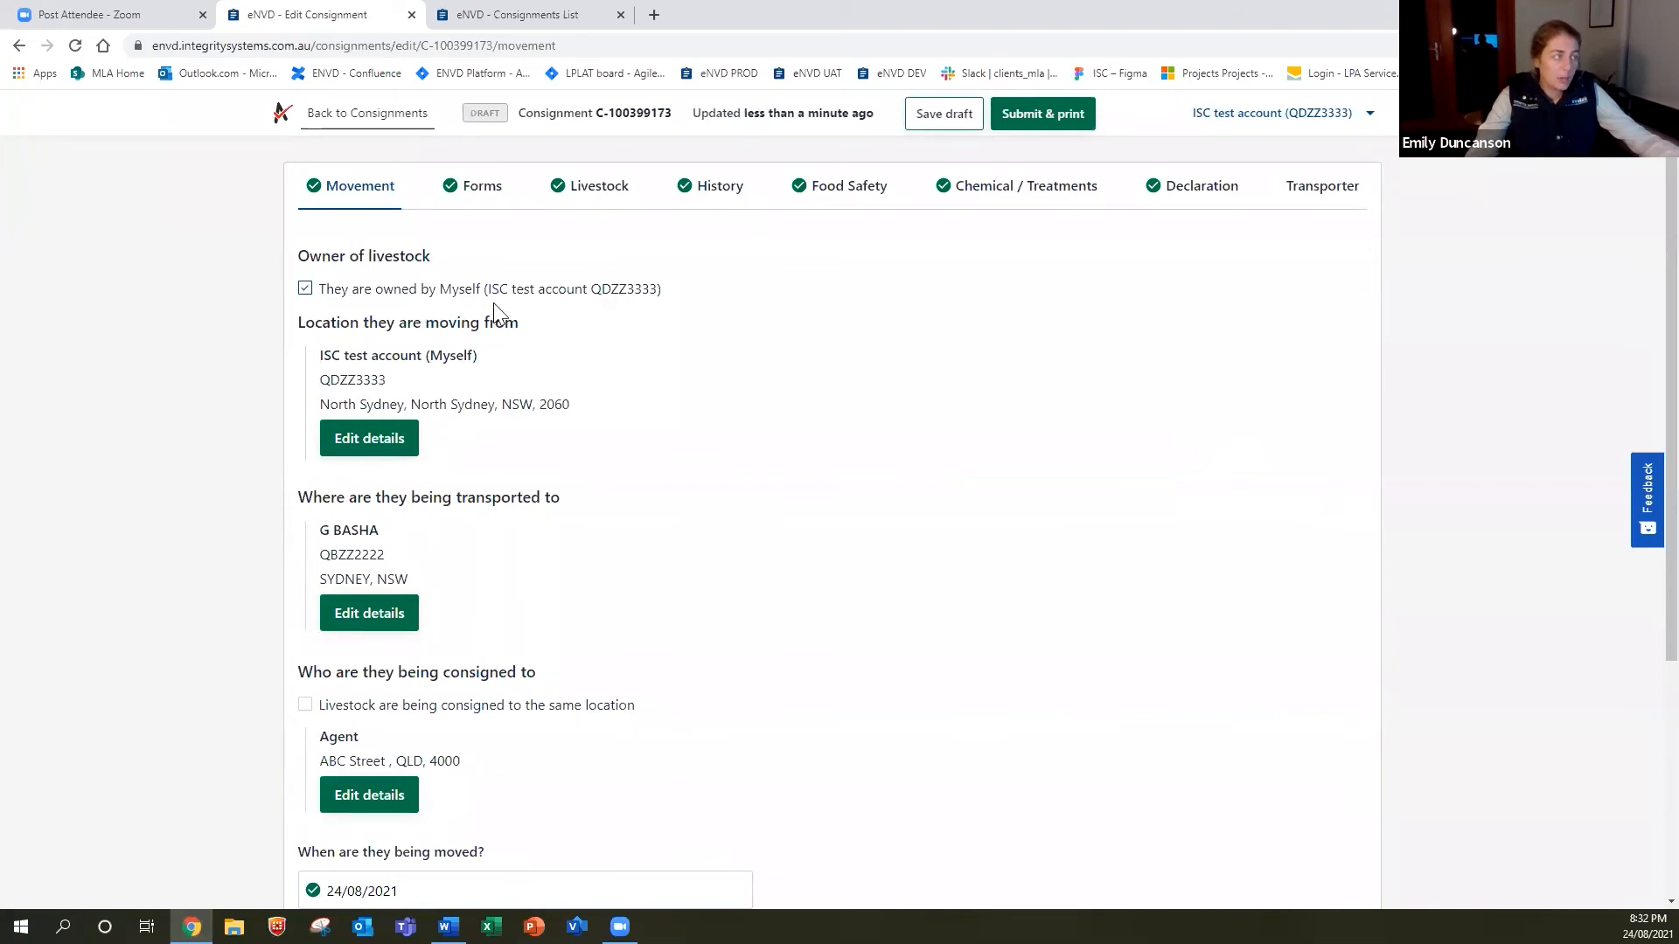
click(482, 194)
click(625, 196)
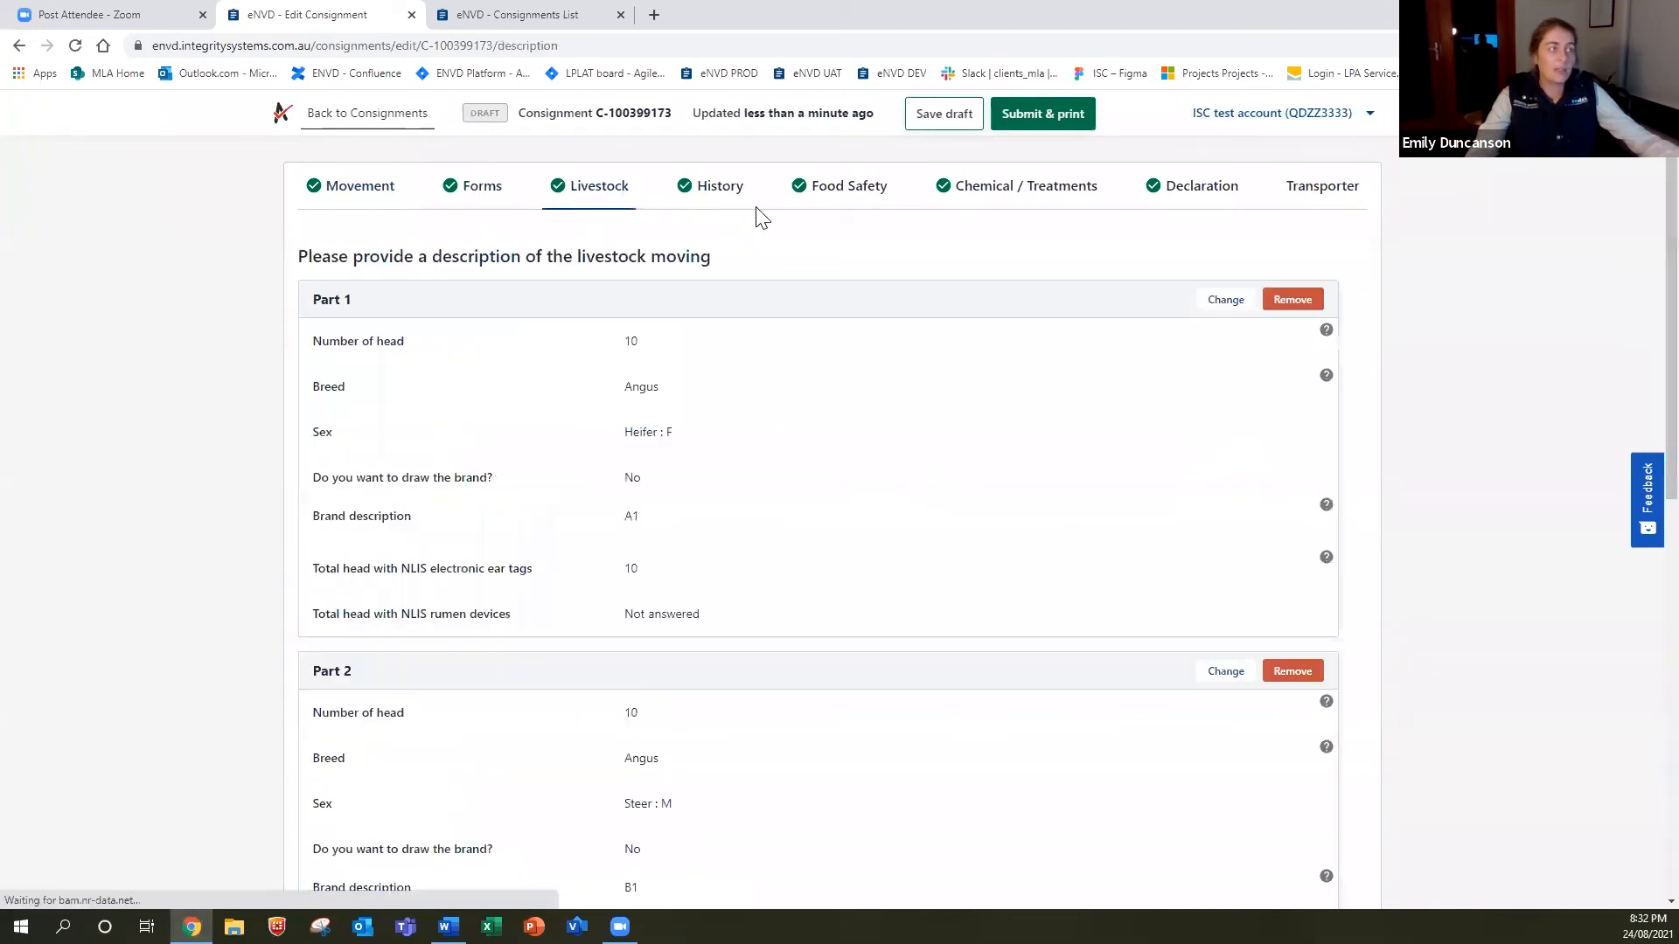
click(686, 189)
click(857, 195)
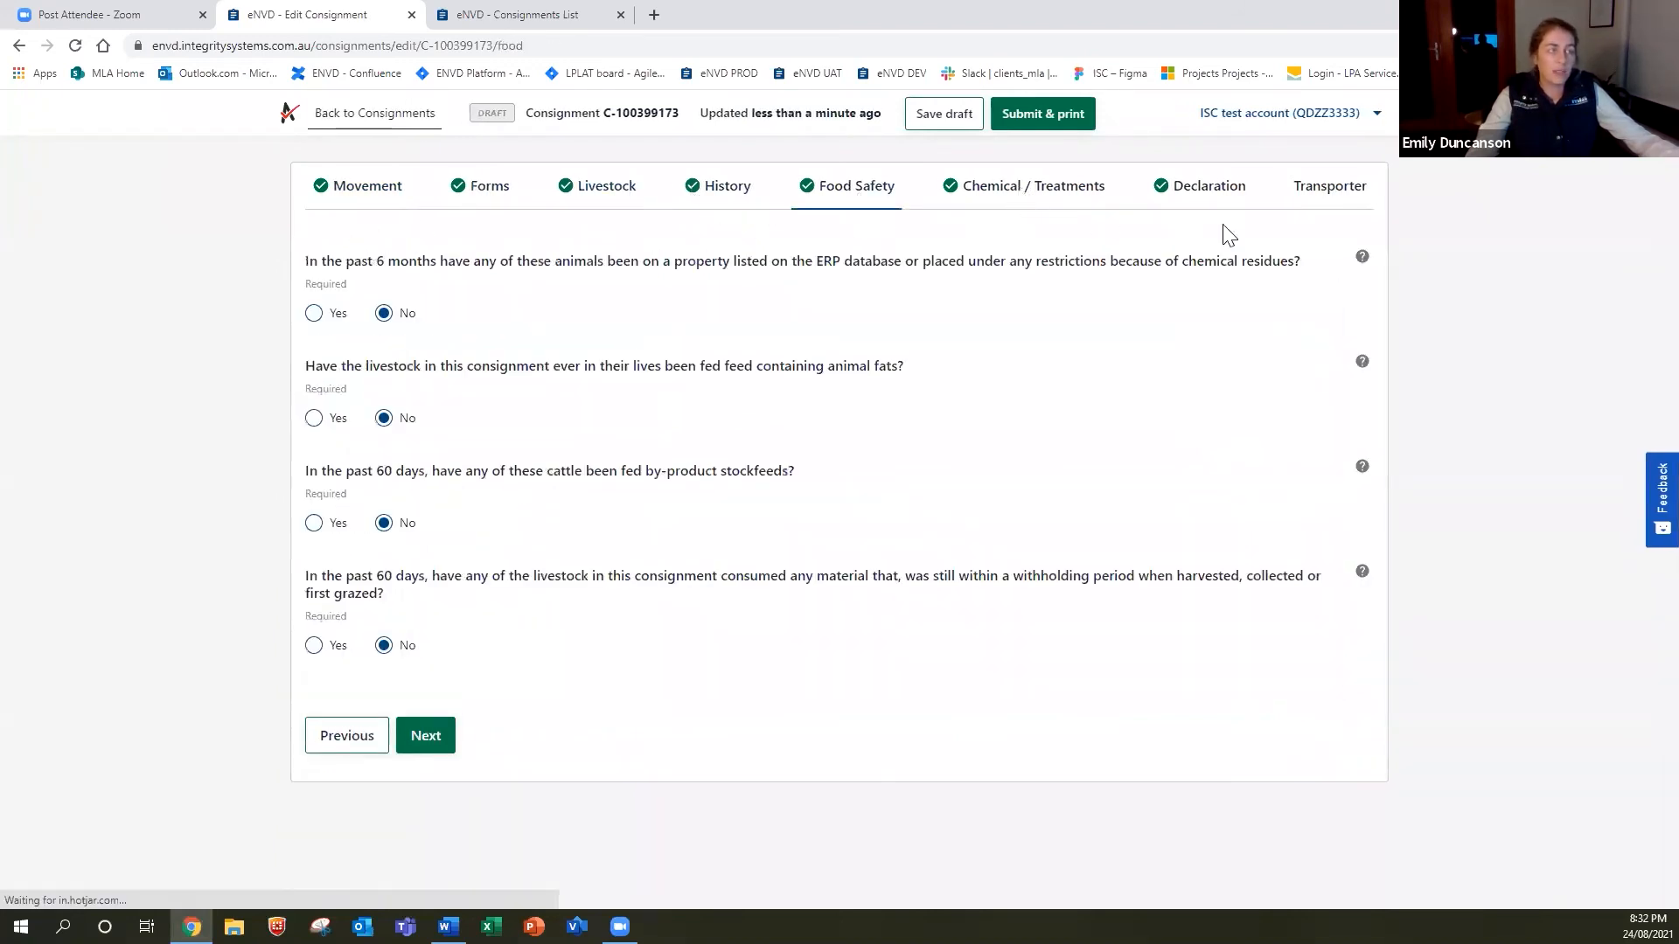
click(1194, 195)
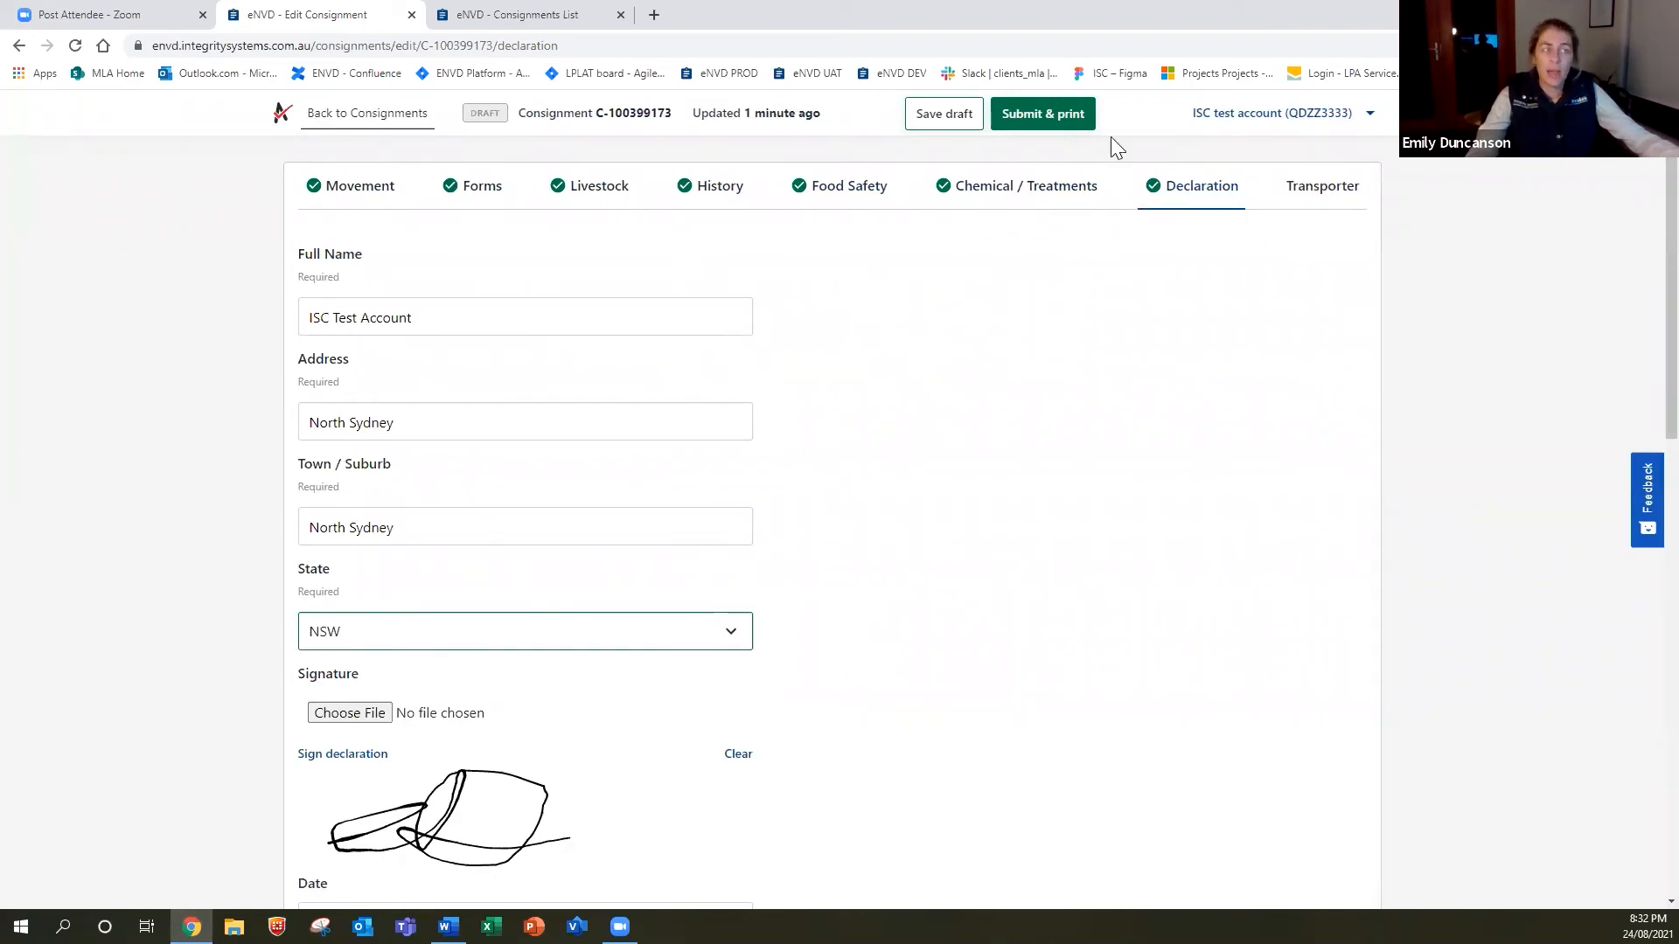
click(1064, 128)
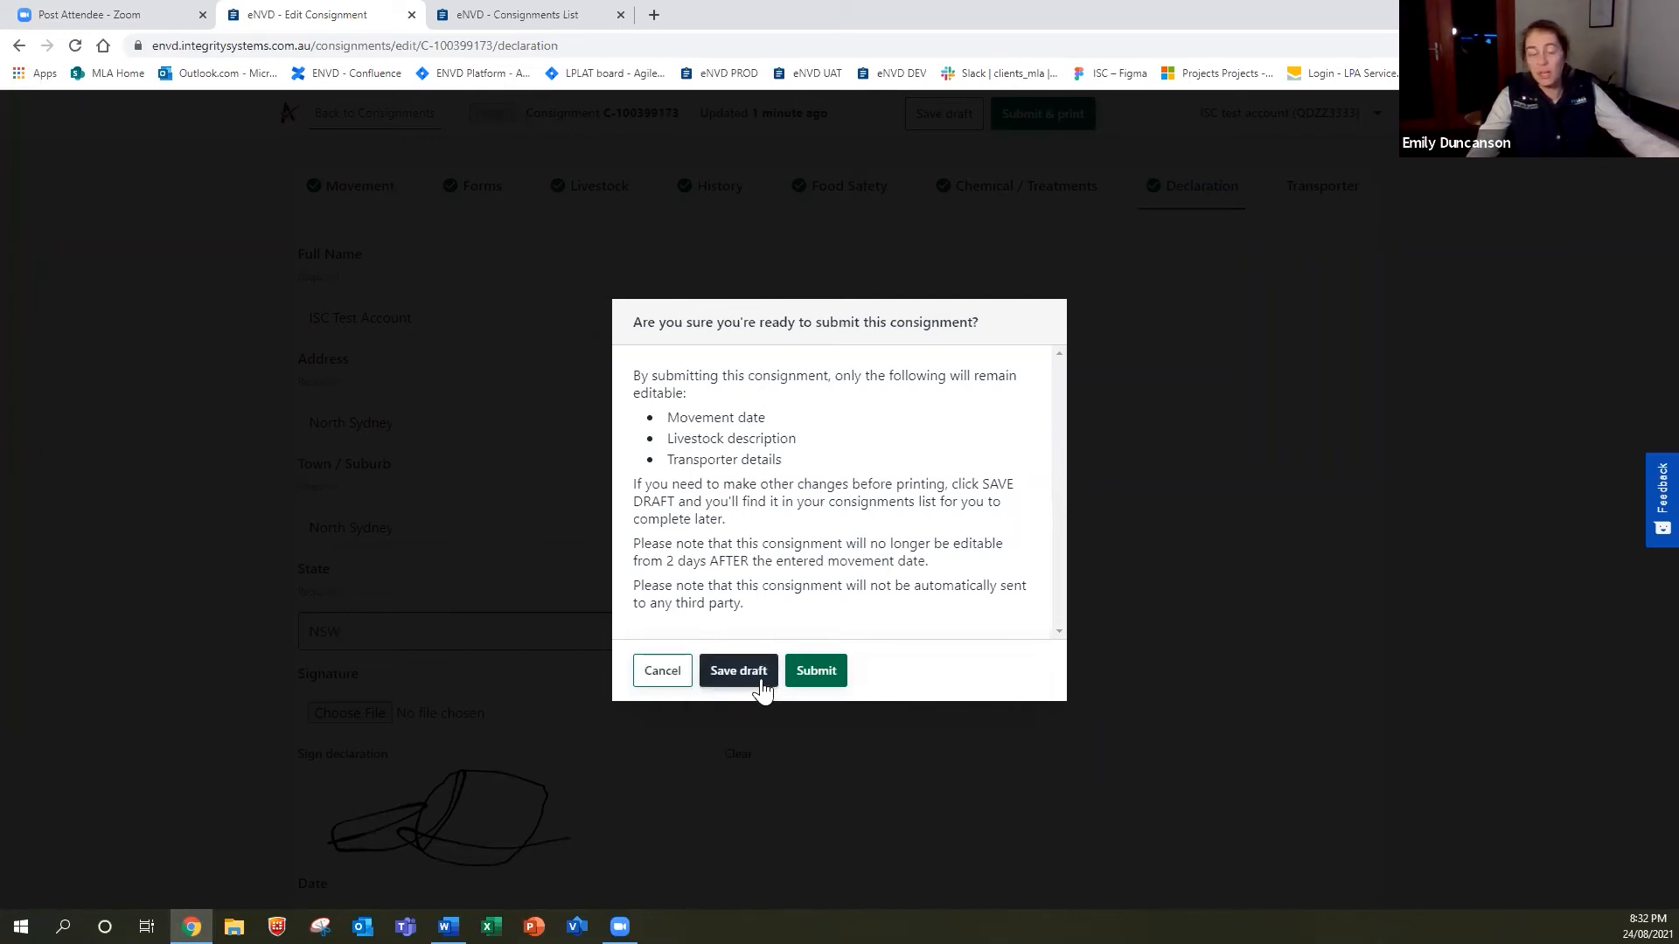
click(813, 675)
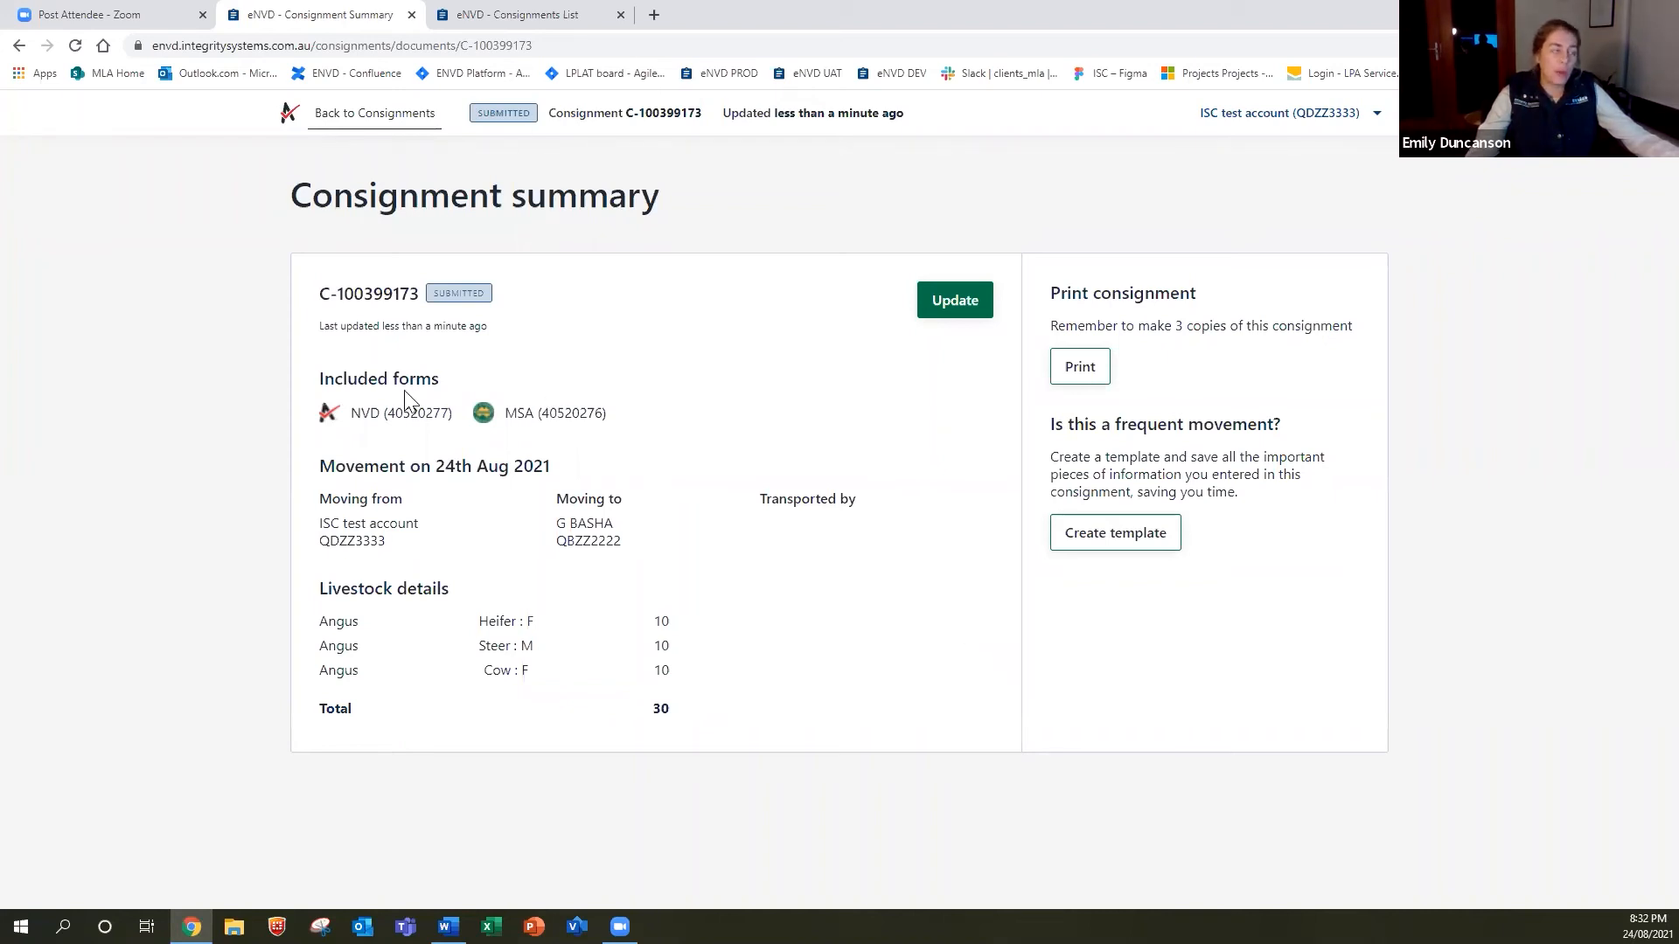
right_click(483, 454)
click(738, 409)
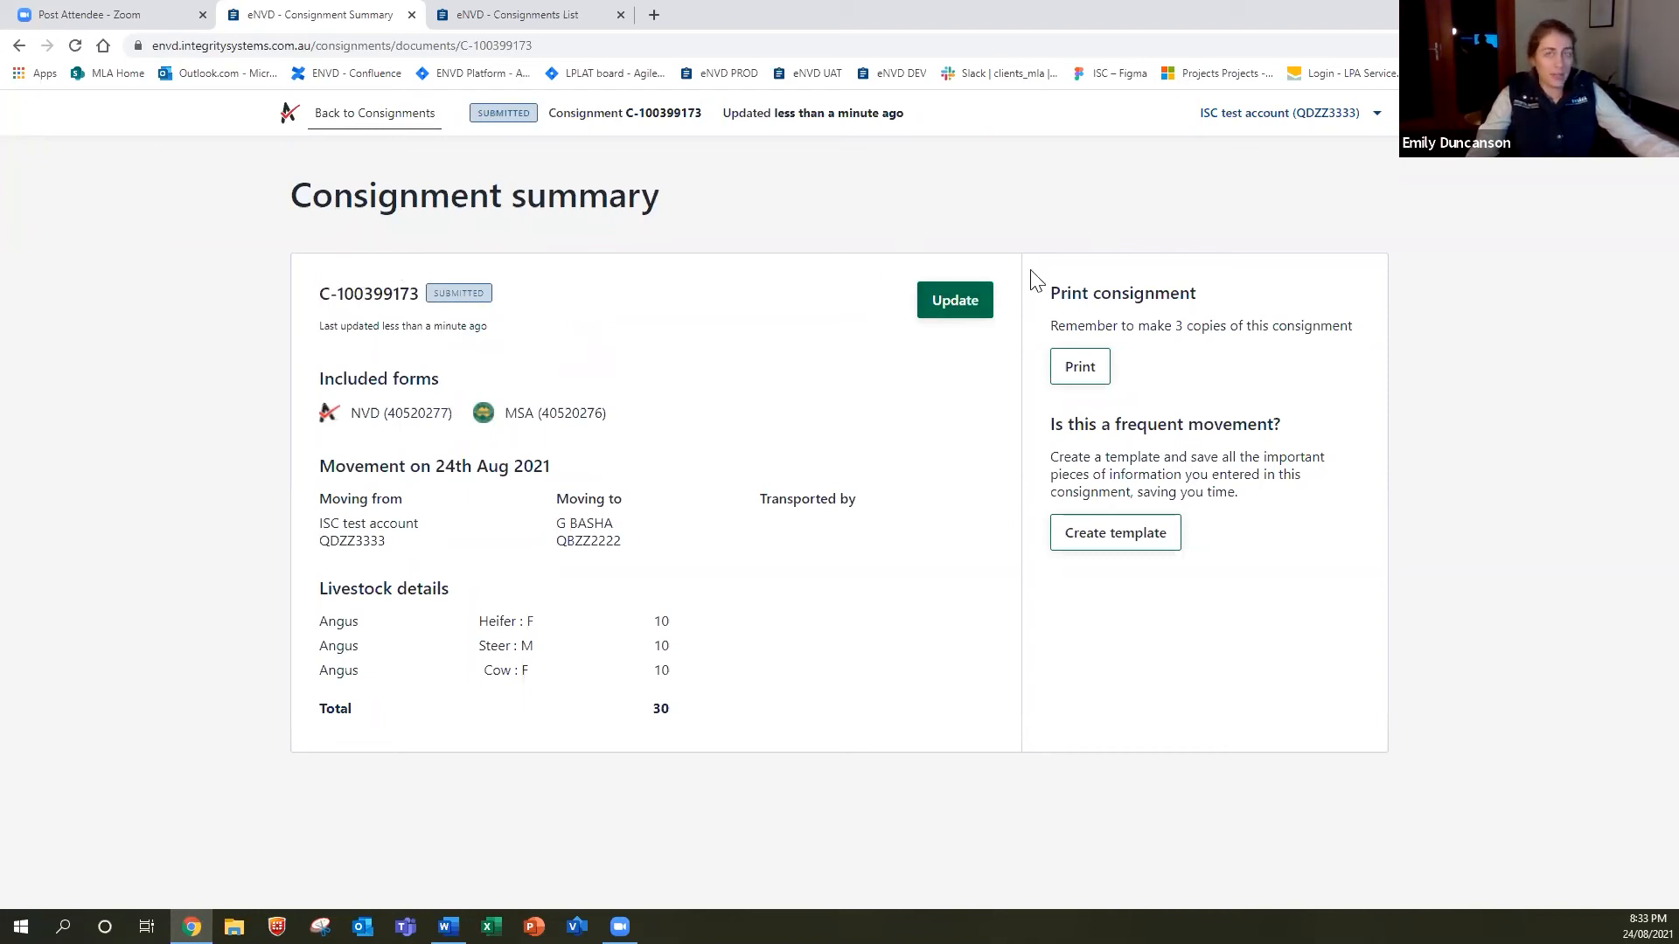
Review both pages of the printable NVD and MSA PDF, then return to the consignment summary.
click(1075, 371)
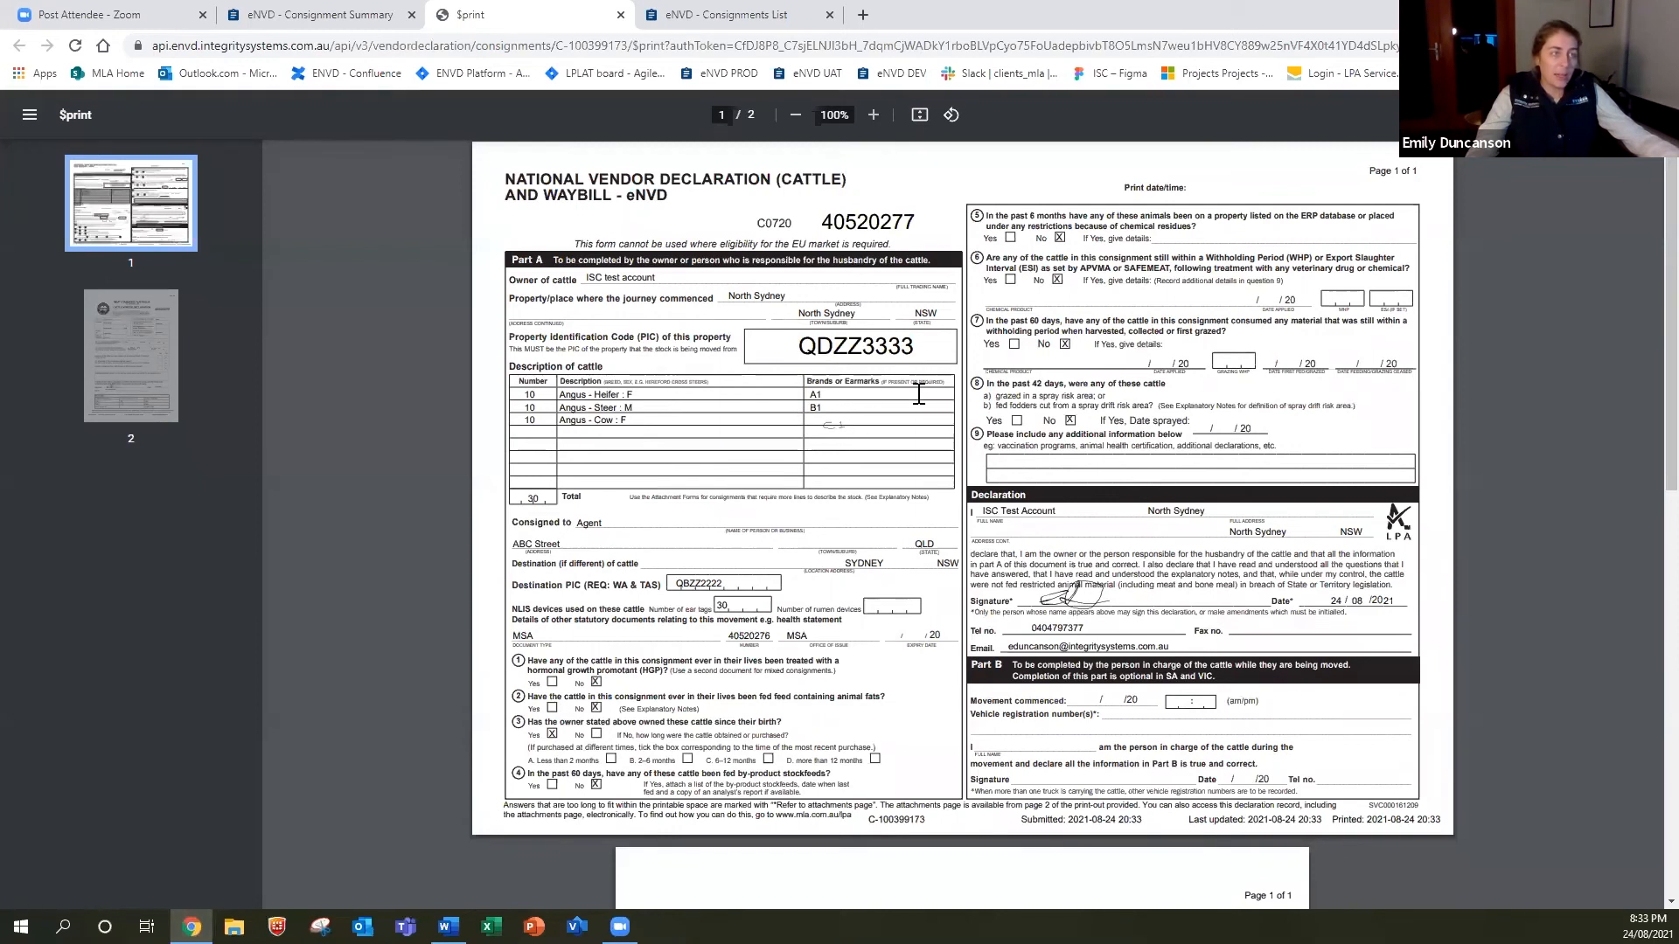
scroll(919, 395, down, 2)
scroll(919, 395, down, 4)
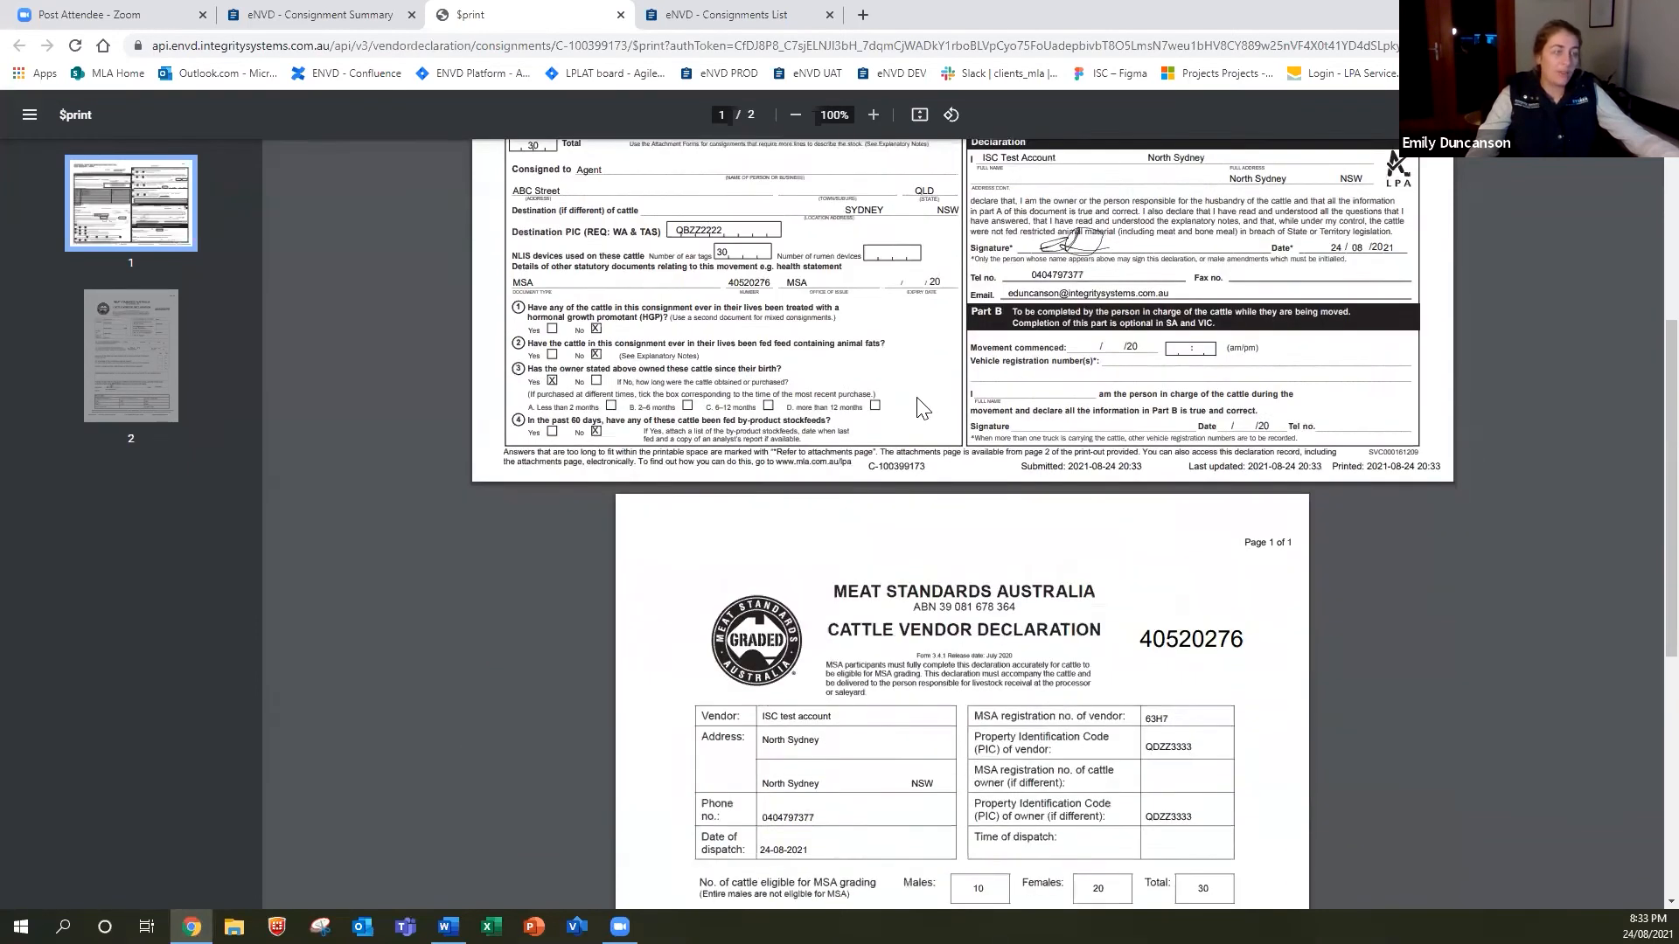
scroll(919, 404, down, 6)
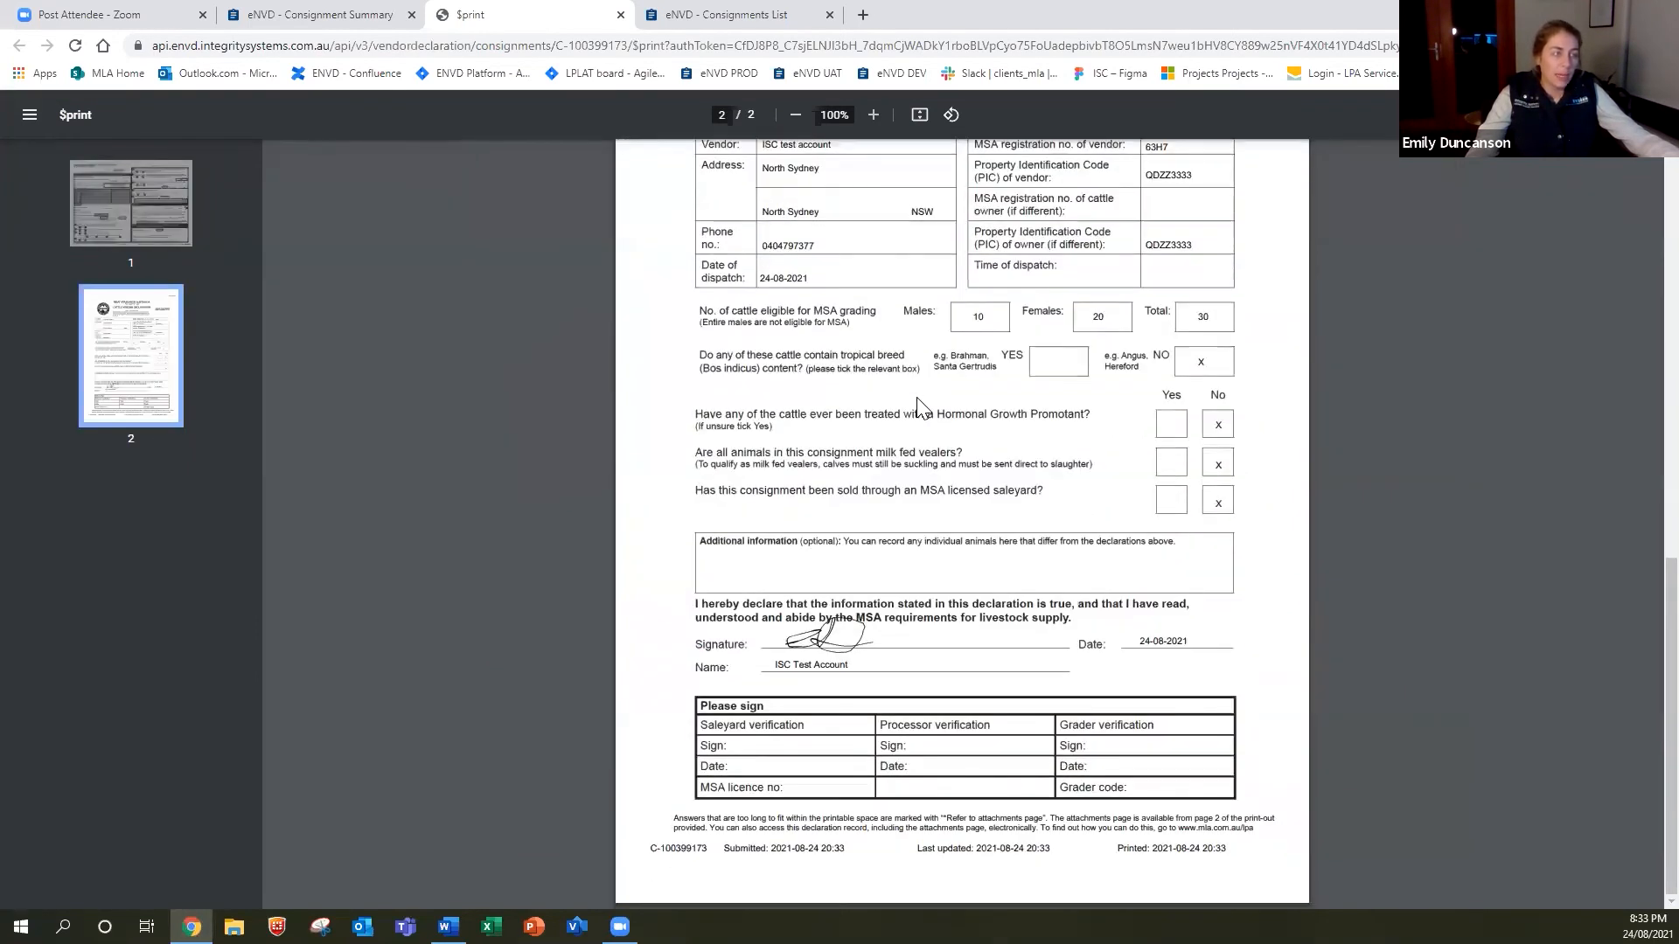
scroll(916, 402, up, 8)
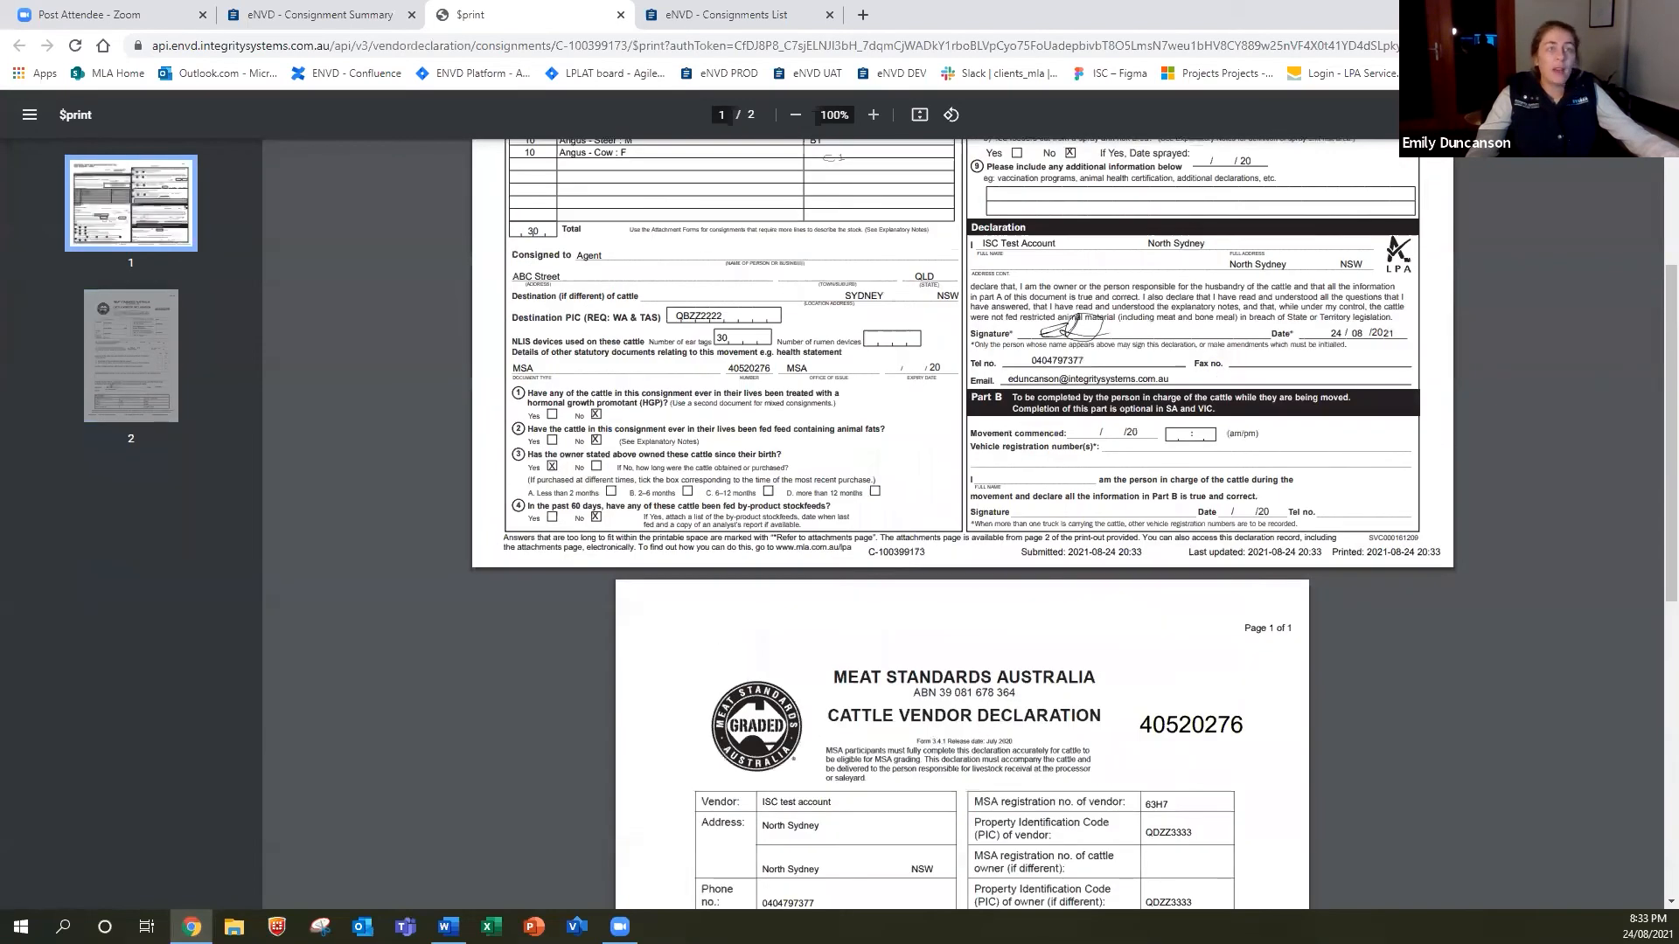
scroll(962, 525, up, 3)
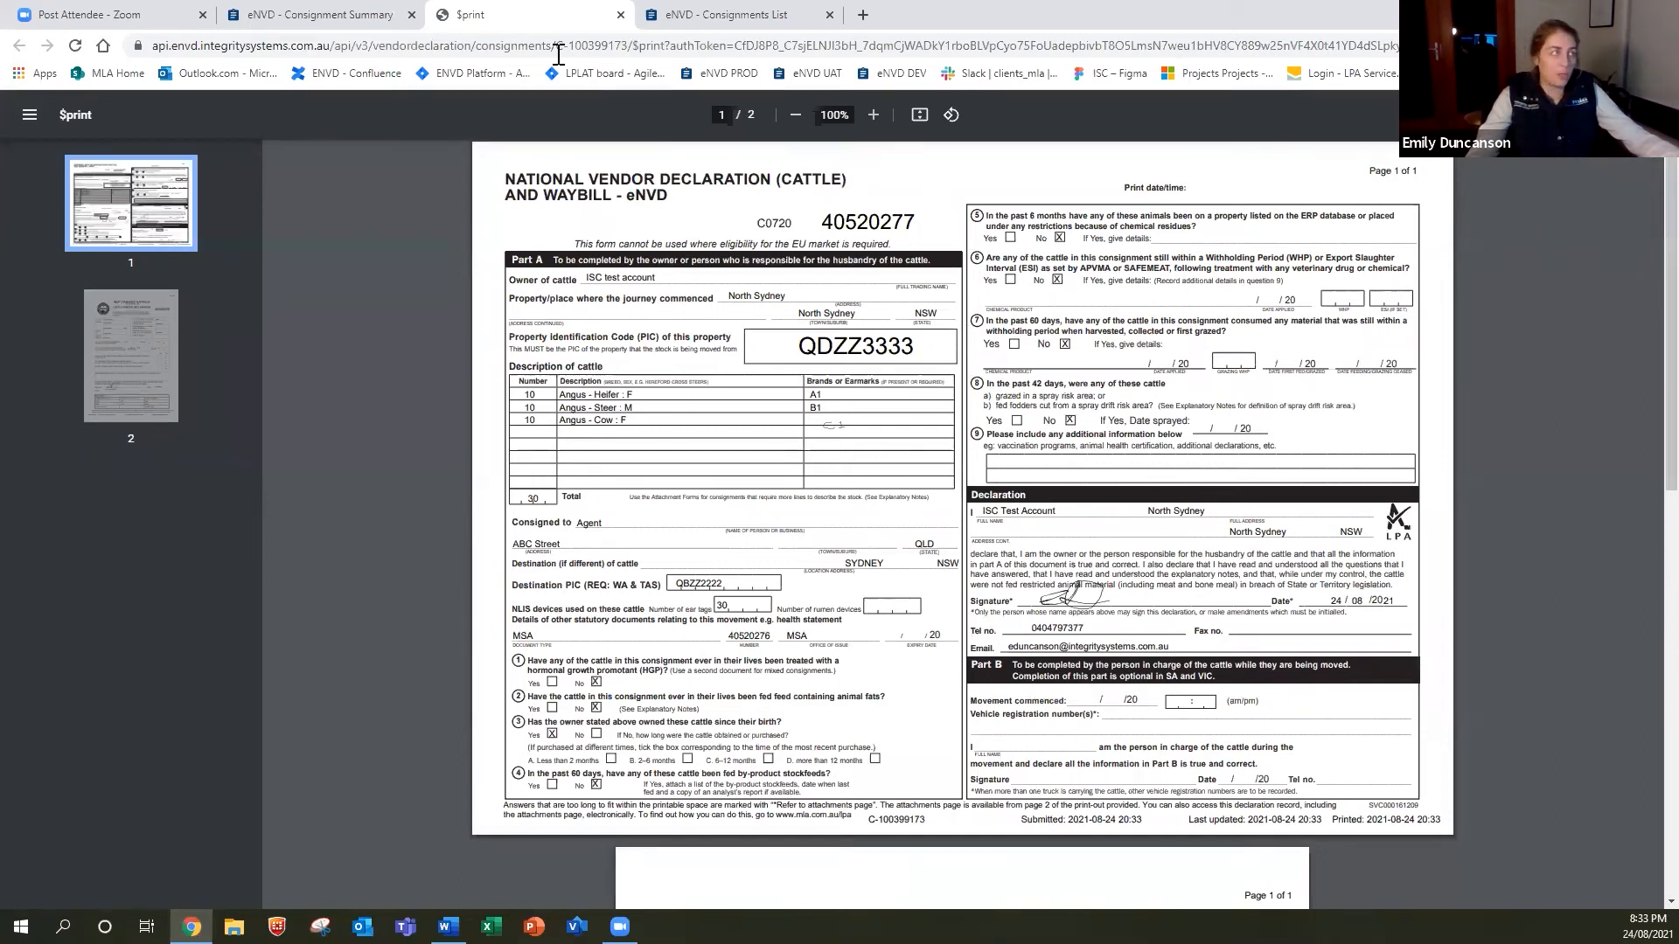
click(356, 18)
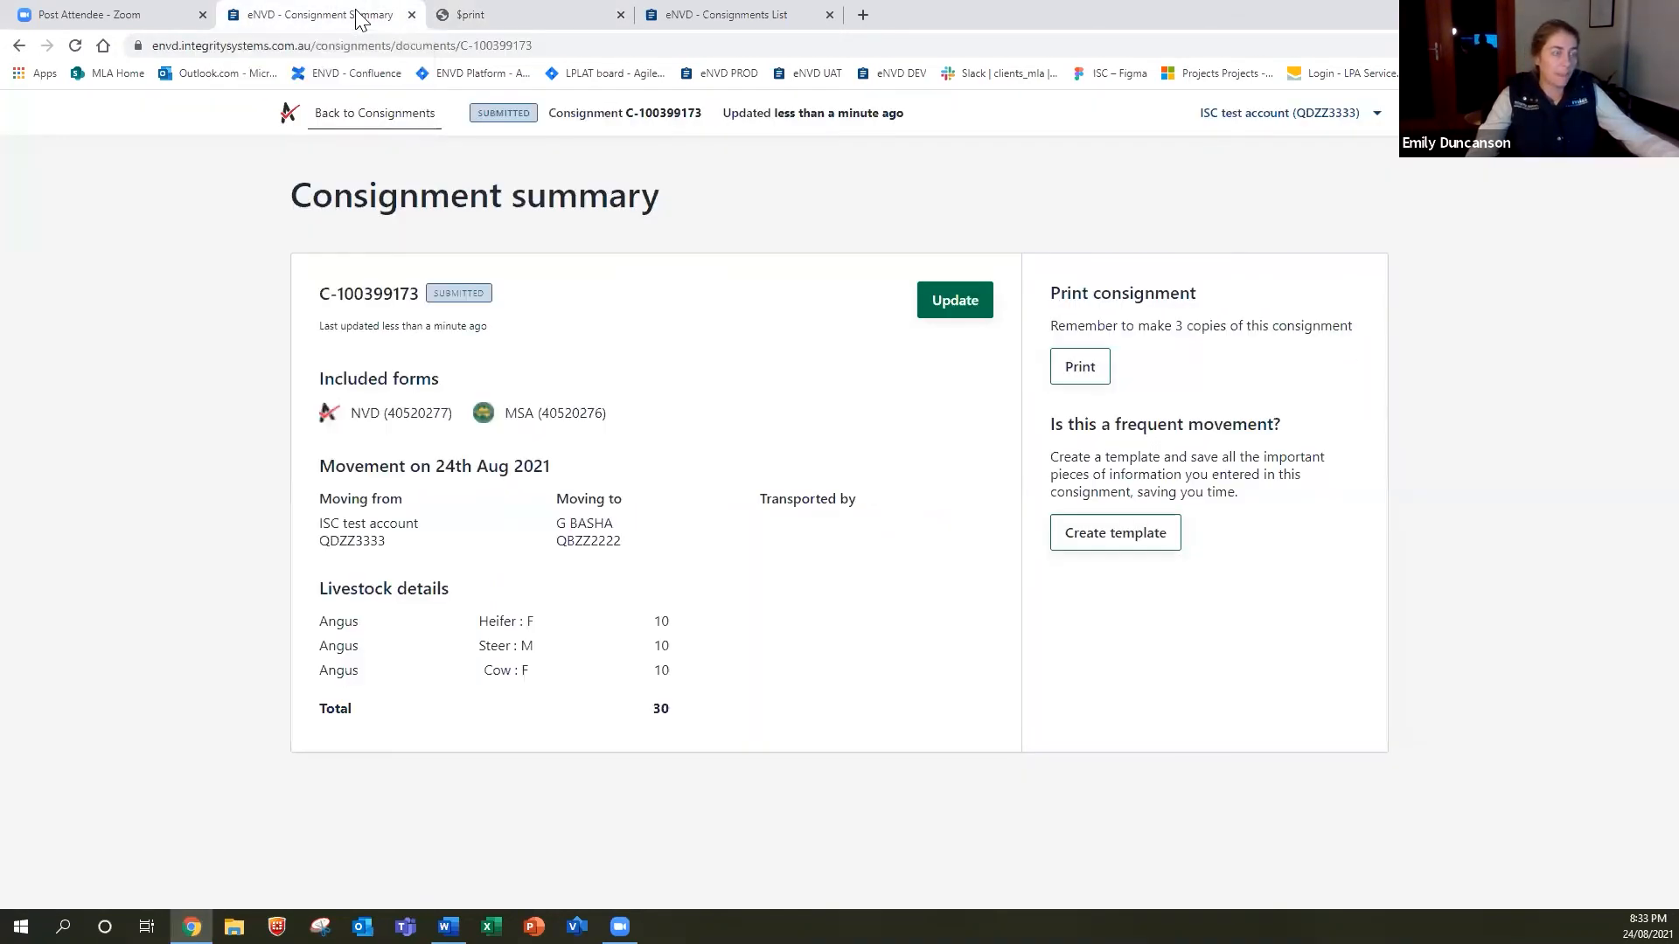
Return to the Consignments list and show actions for the newest 30 Cattle consignment.
click(350, 128)
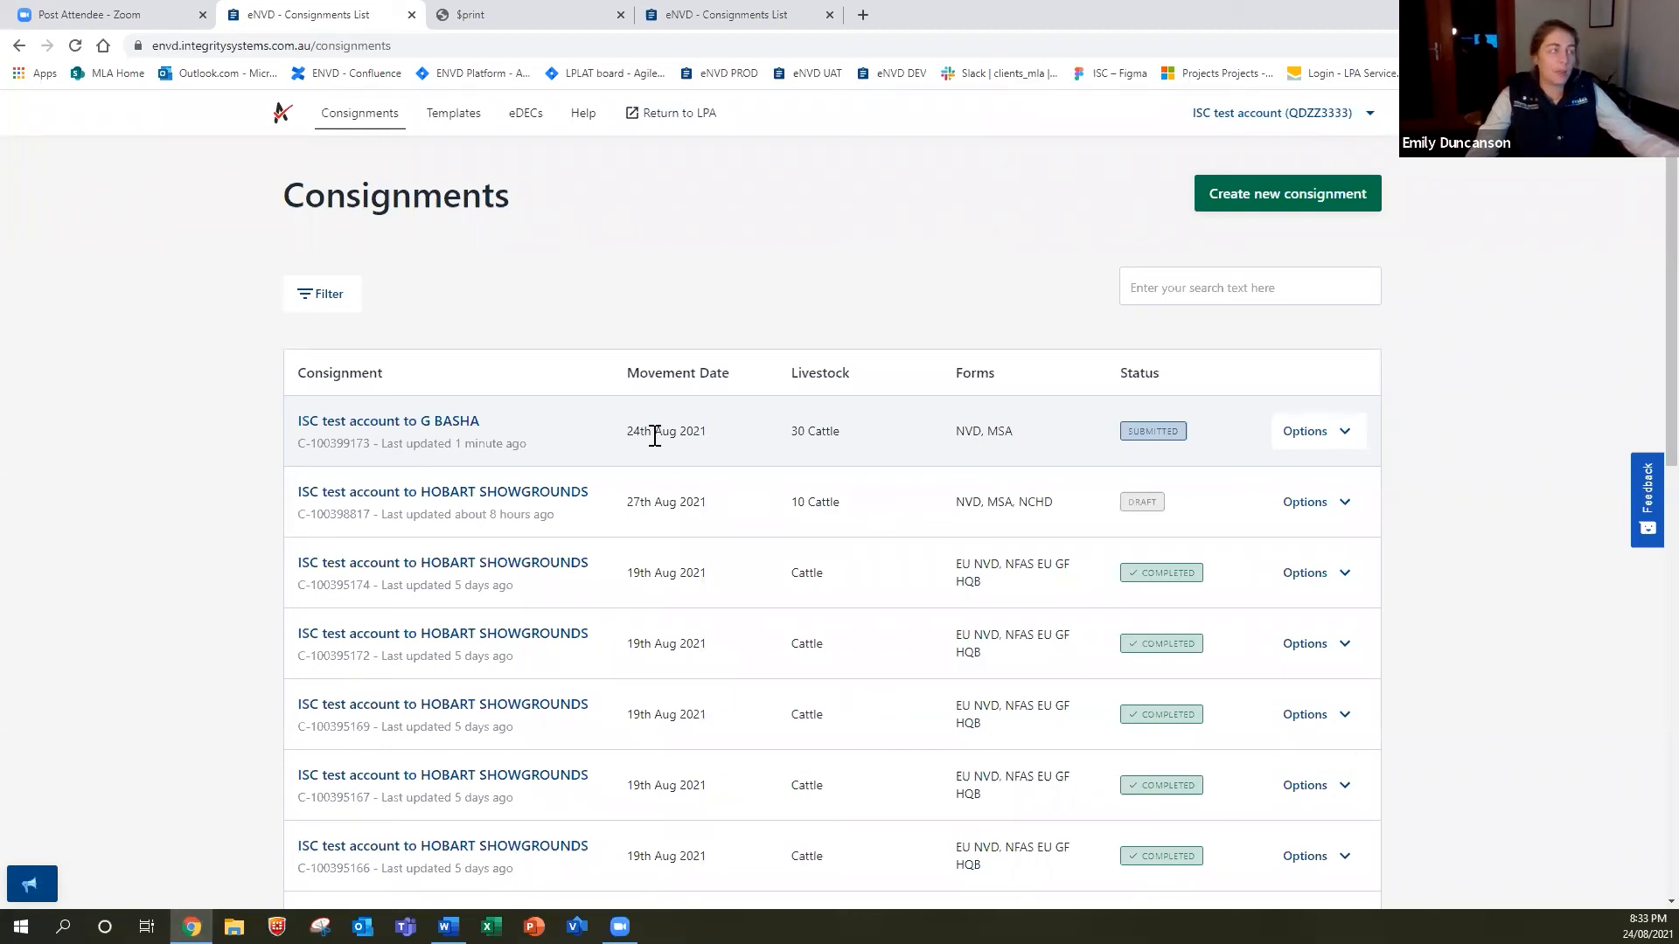
click(1327, 437)
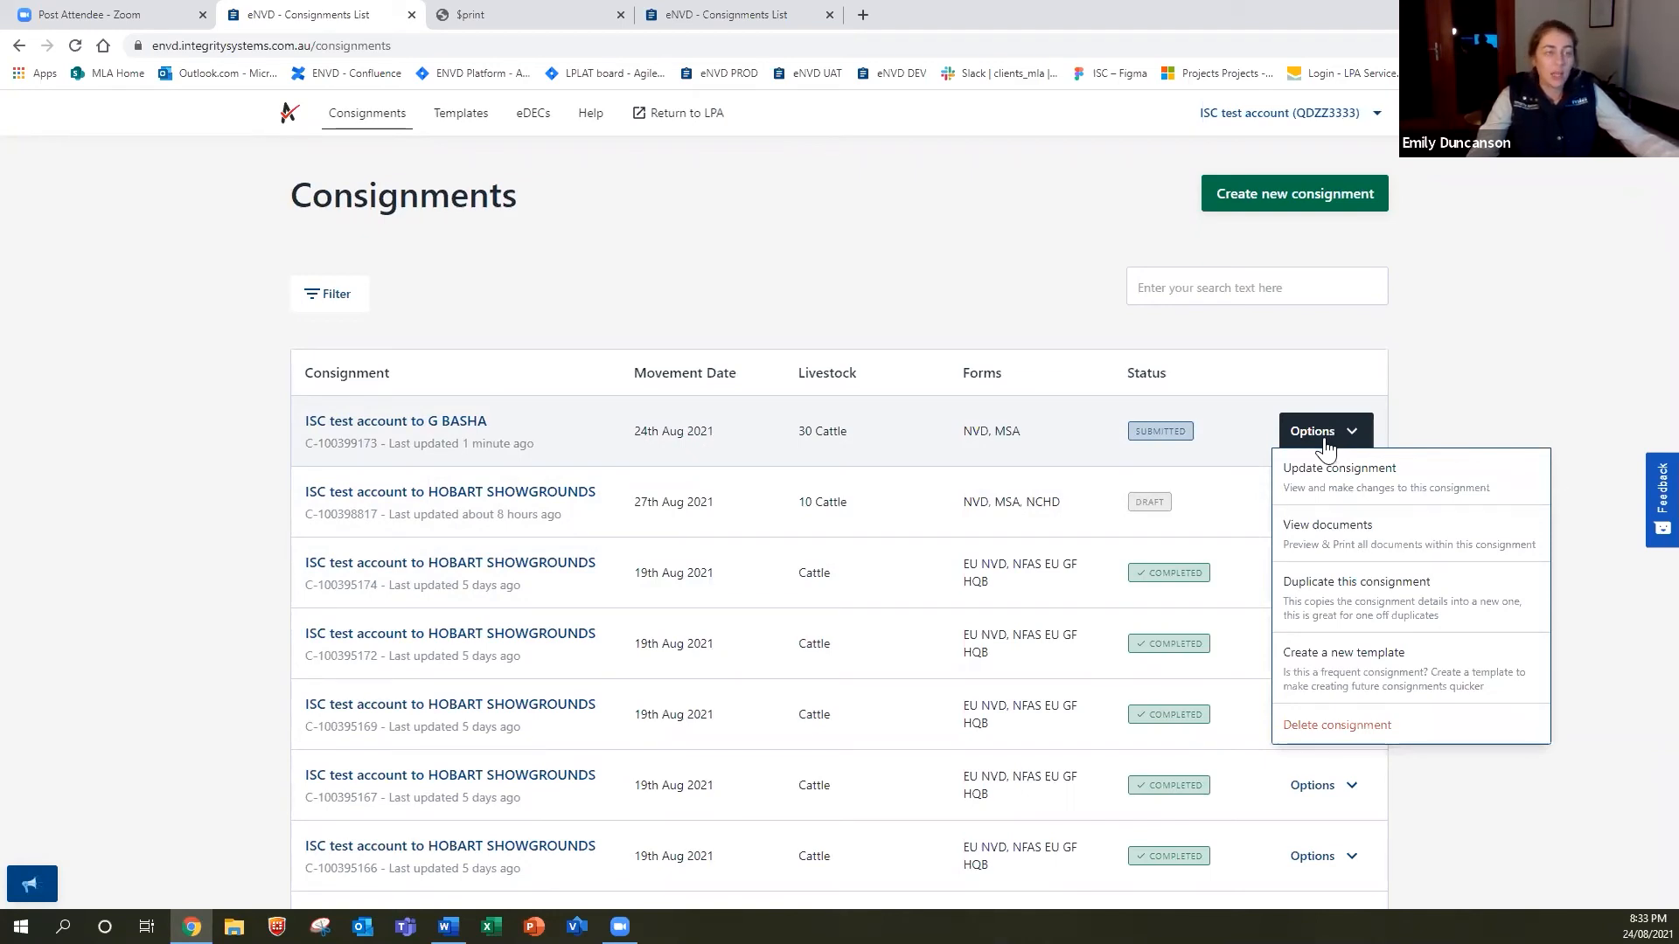
click(1326, 607)
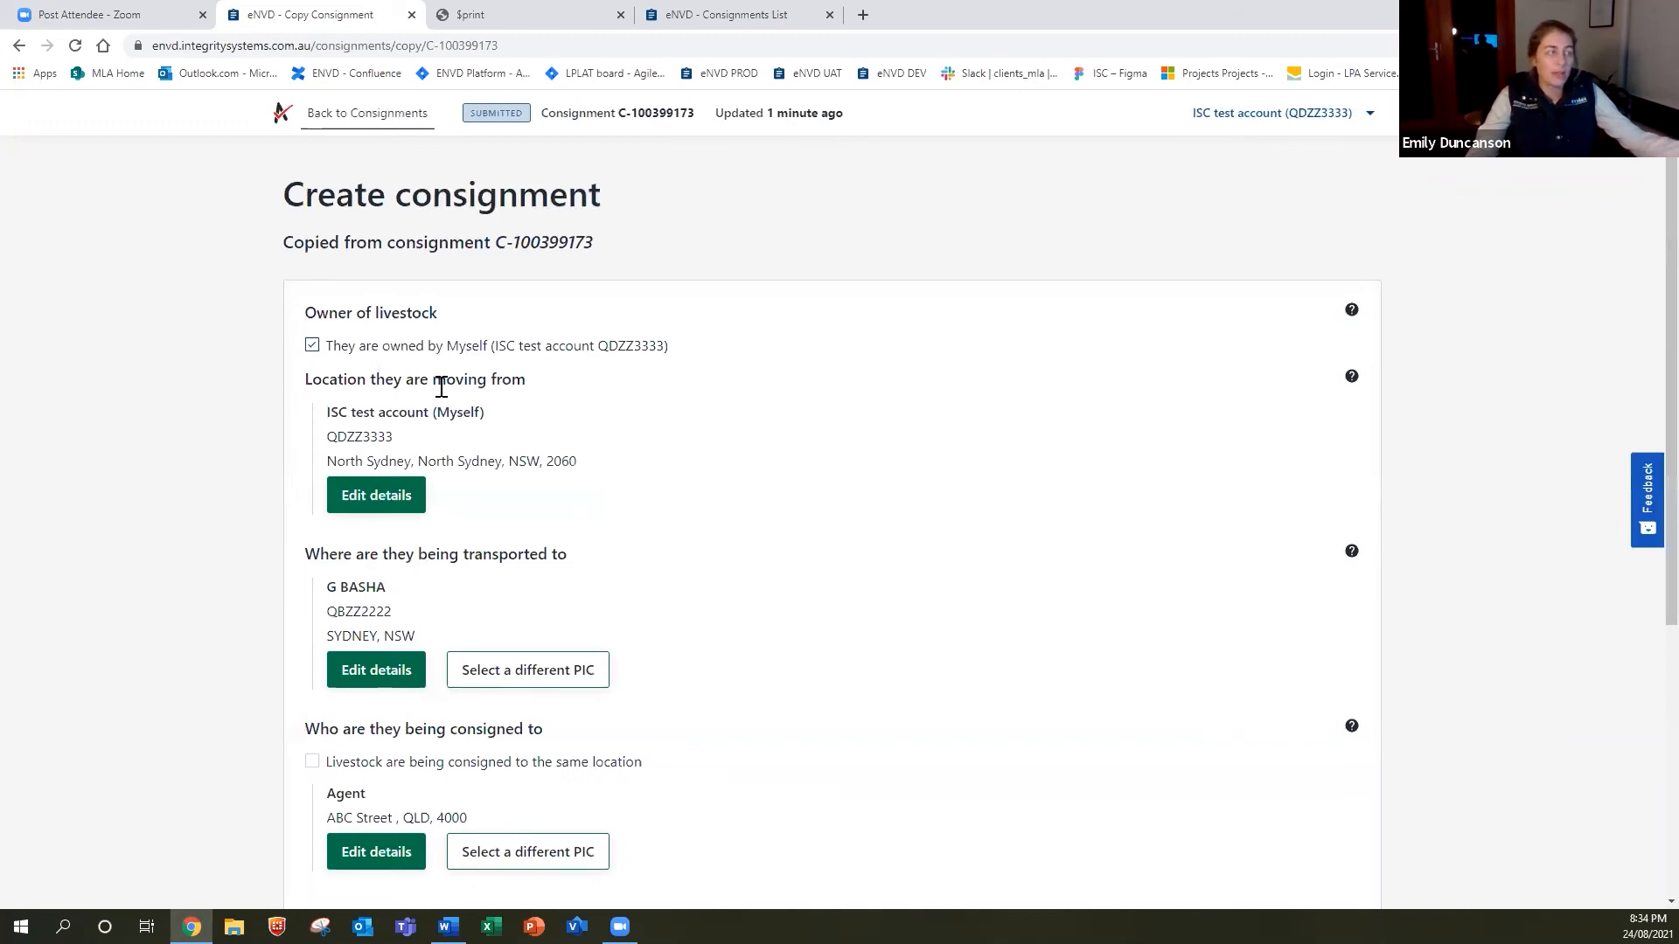
scroll(442, 385, down, 5)
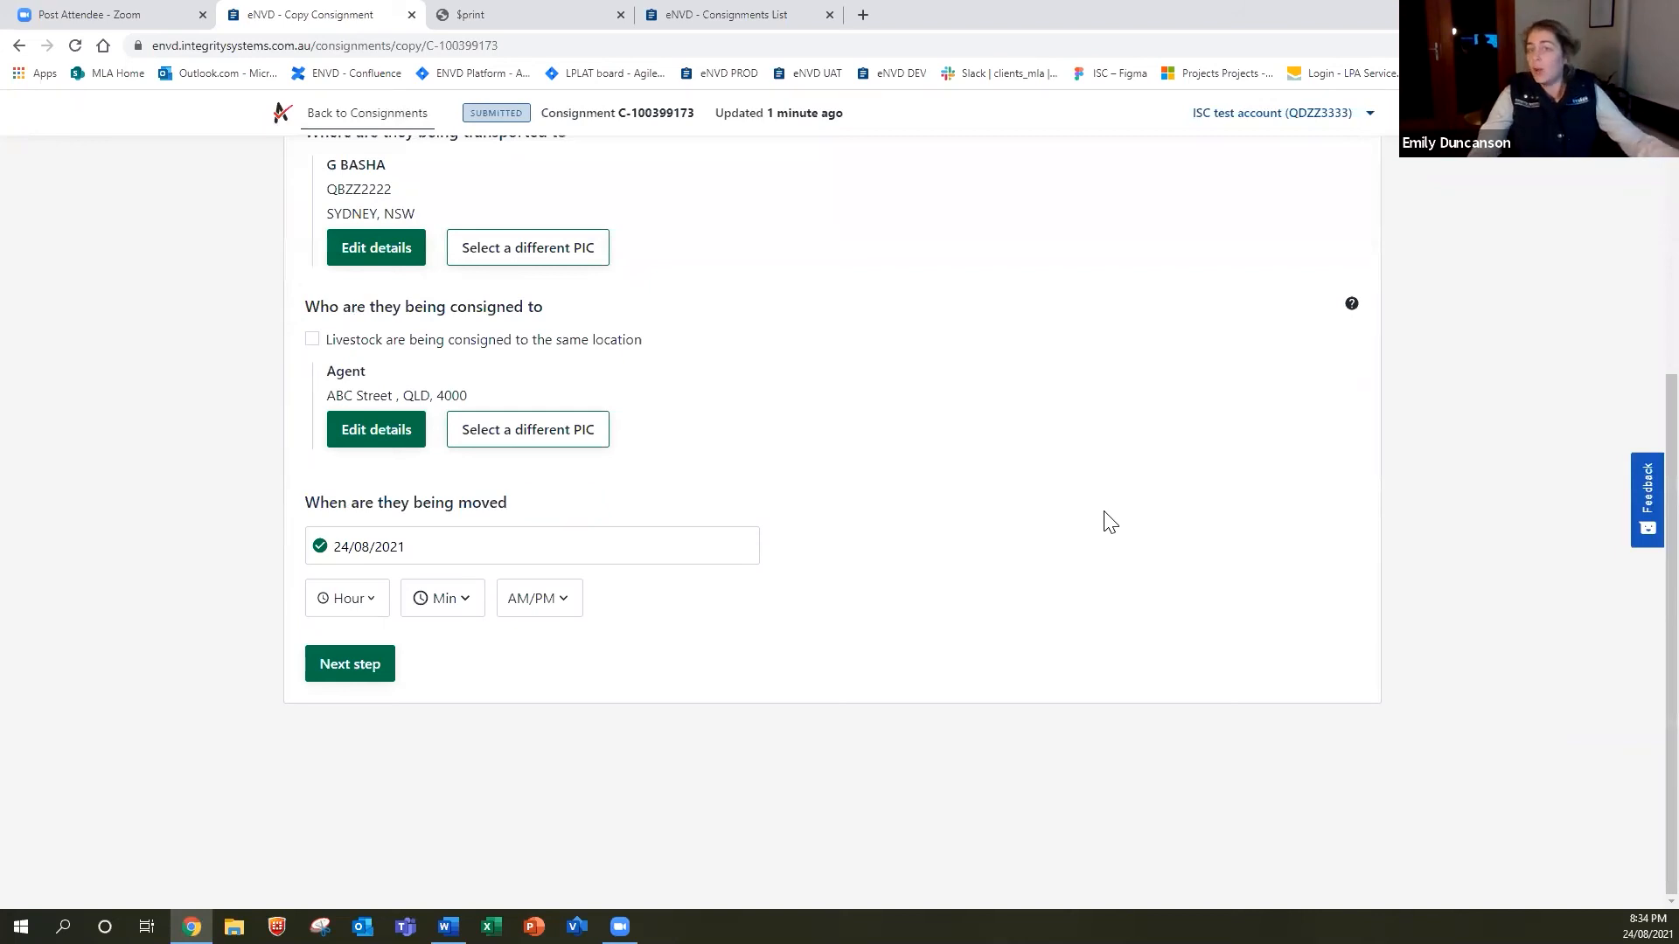
scroll(1080, 499, up, 3)
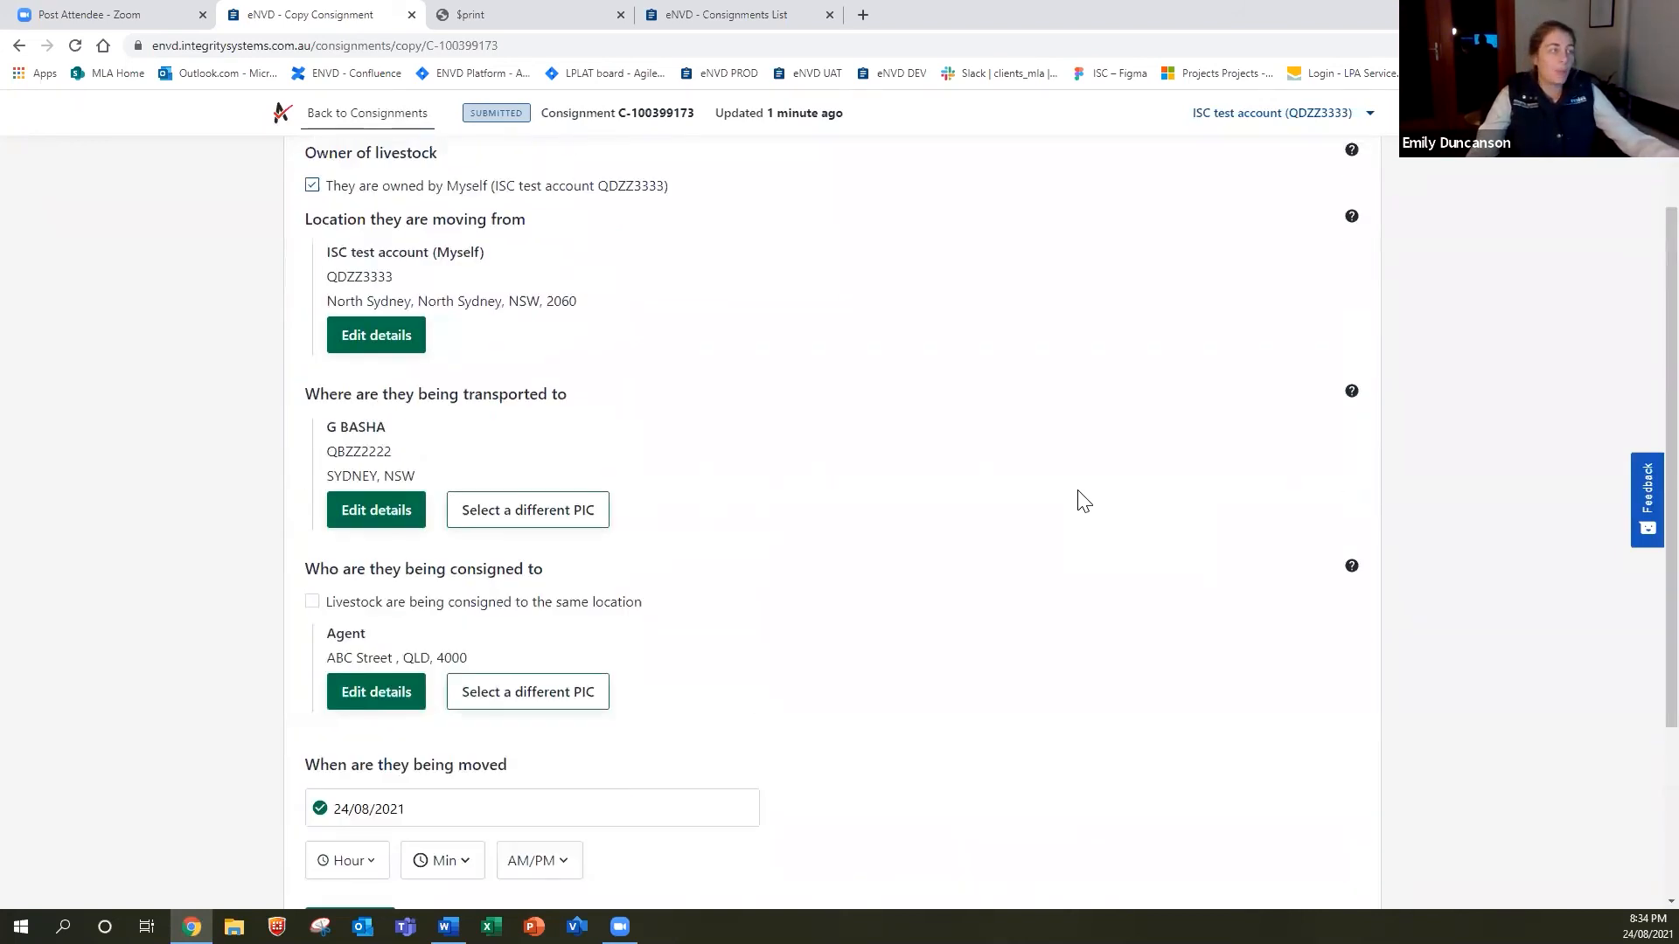
scroll(1084, 502, down, 1)
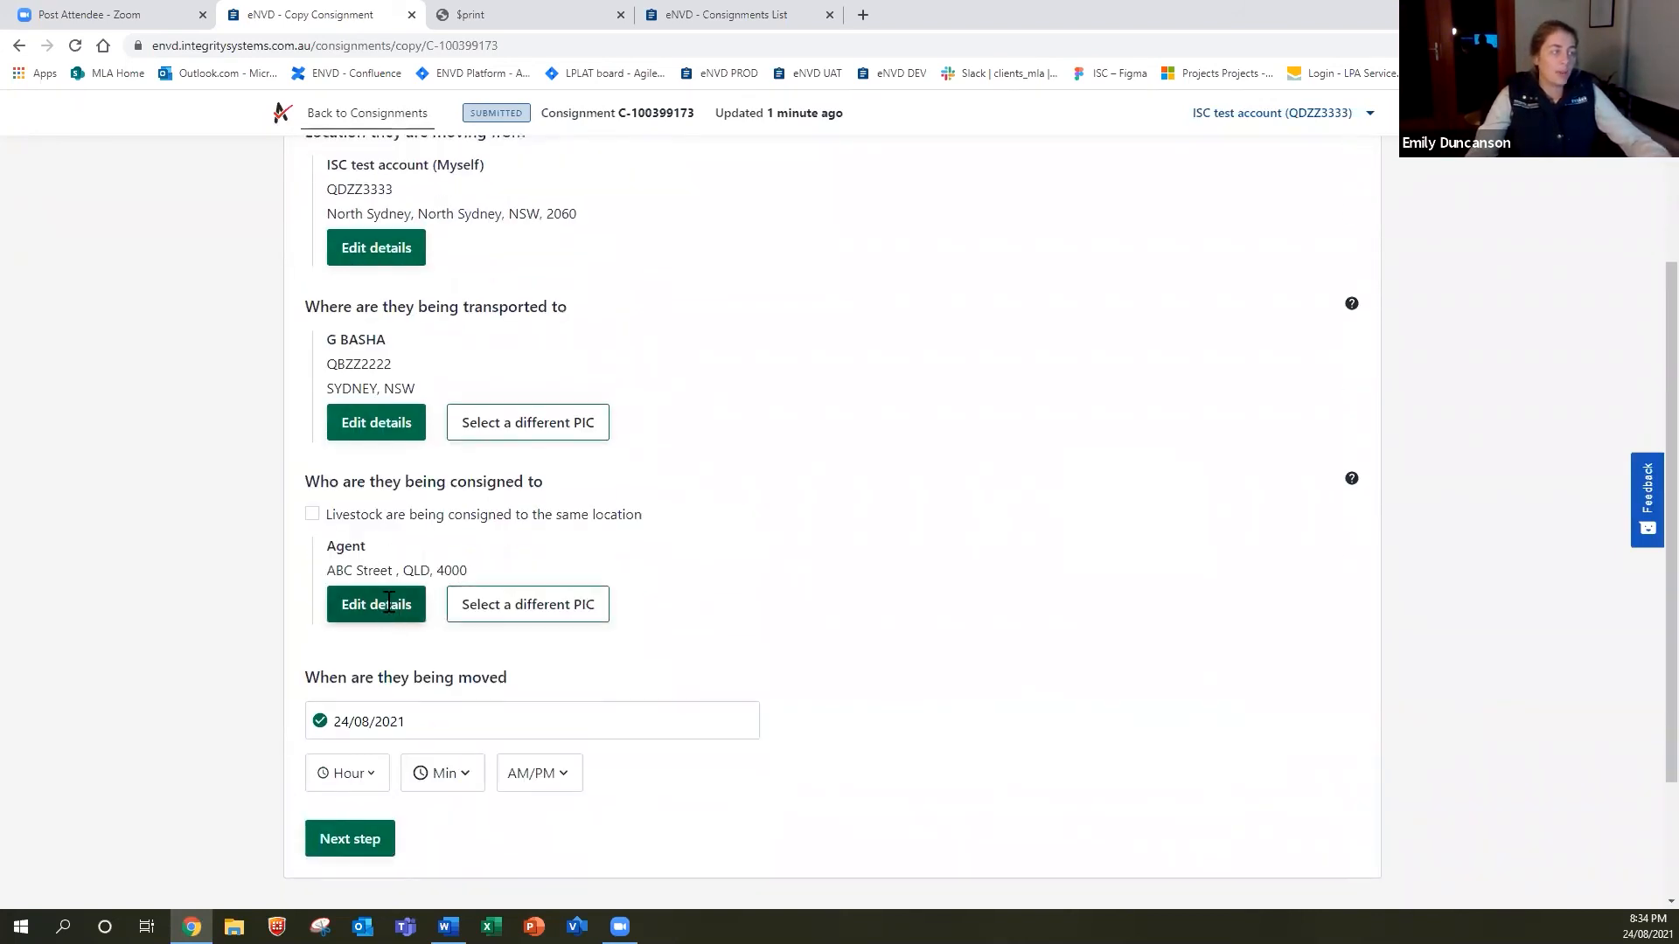
Update the consignee's name and set the address to XYZ Street, then save.
click(392, 605)
click(399, 592)
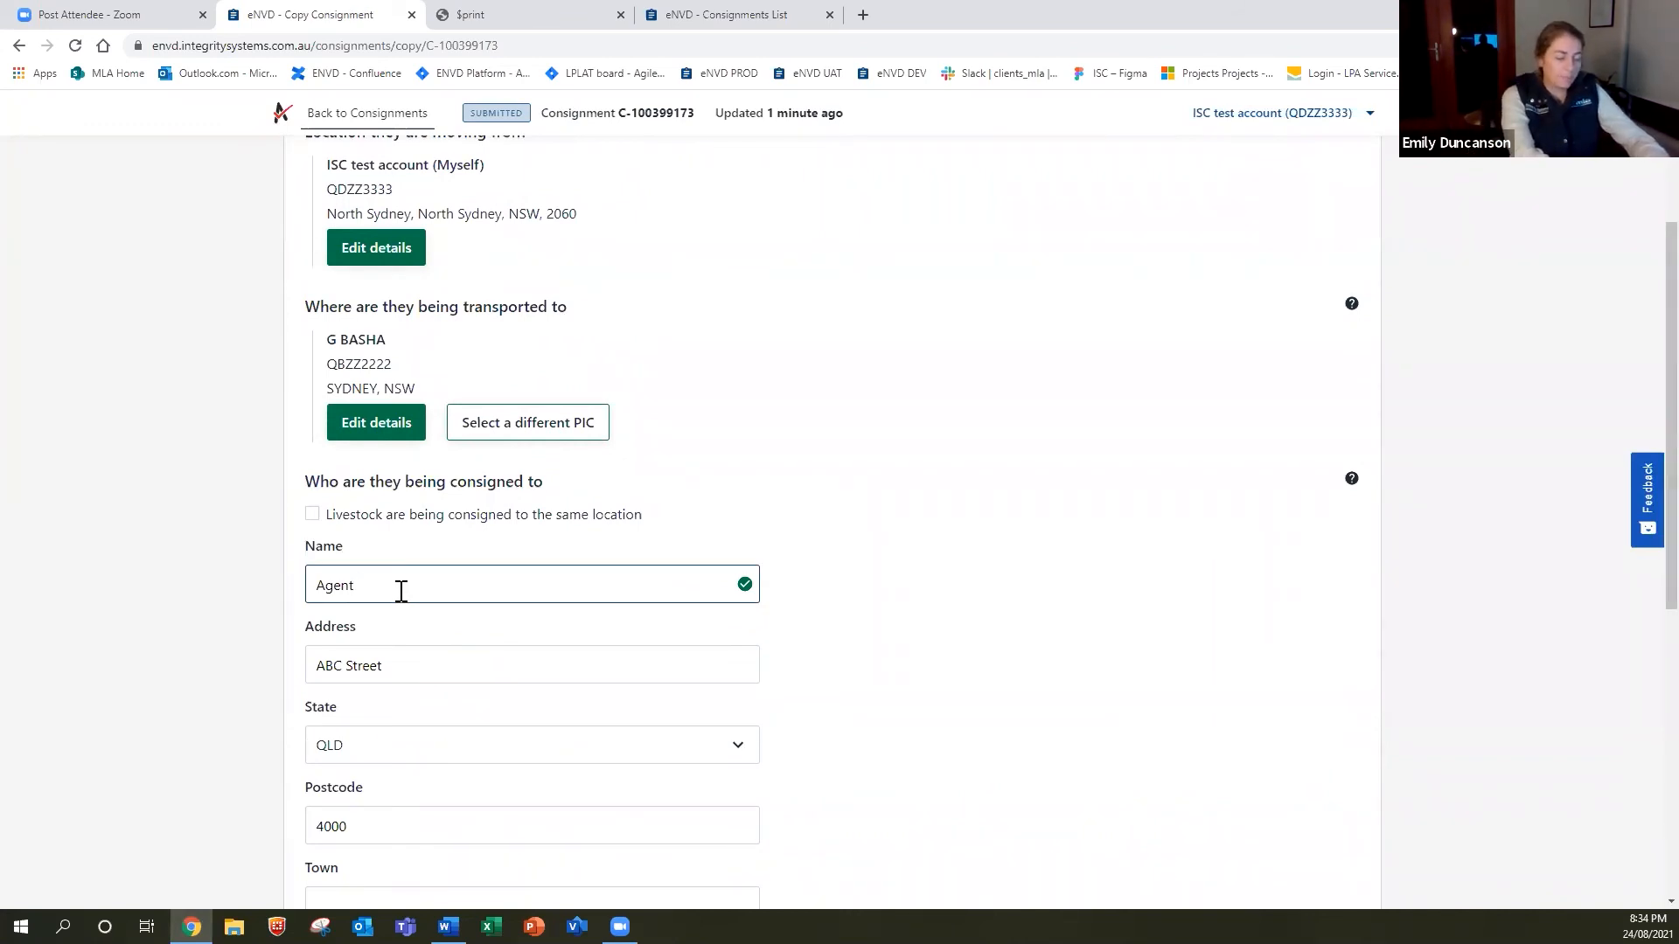
text(Courtney)
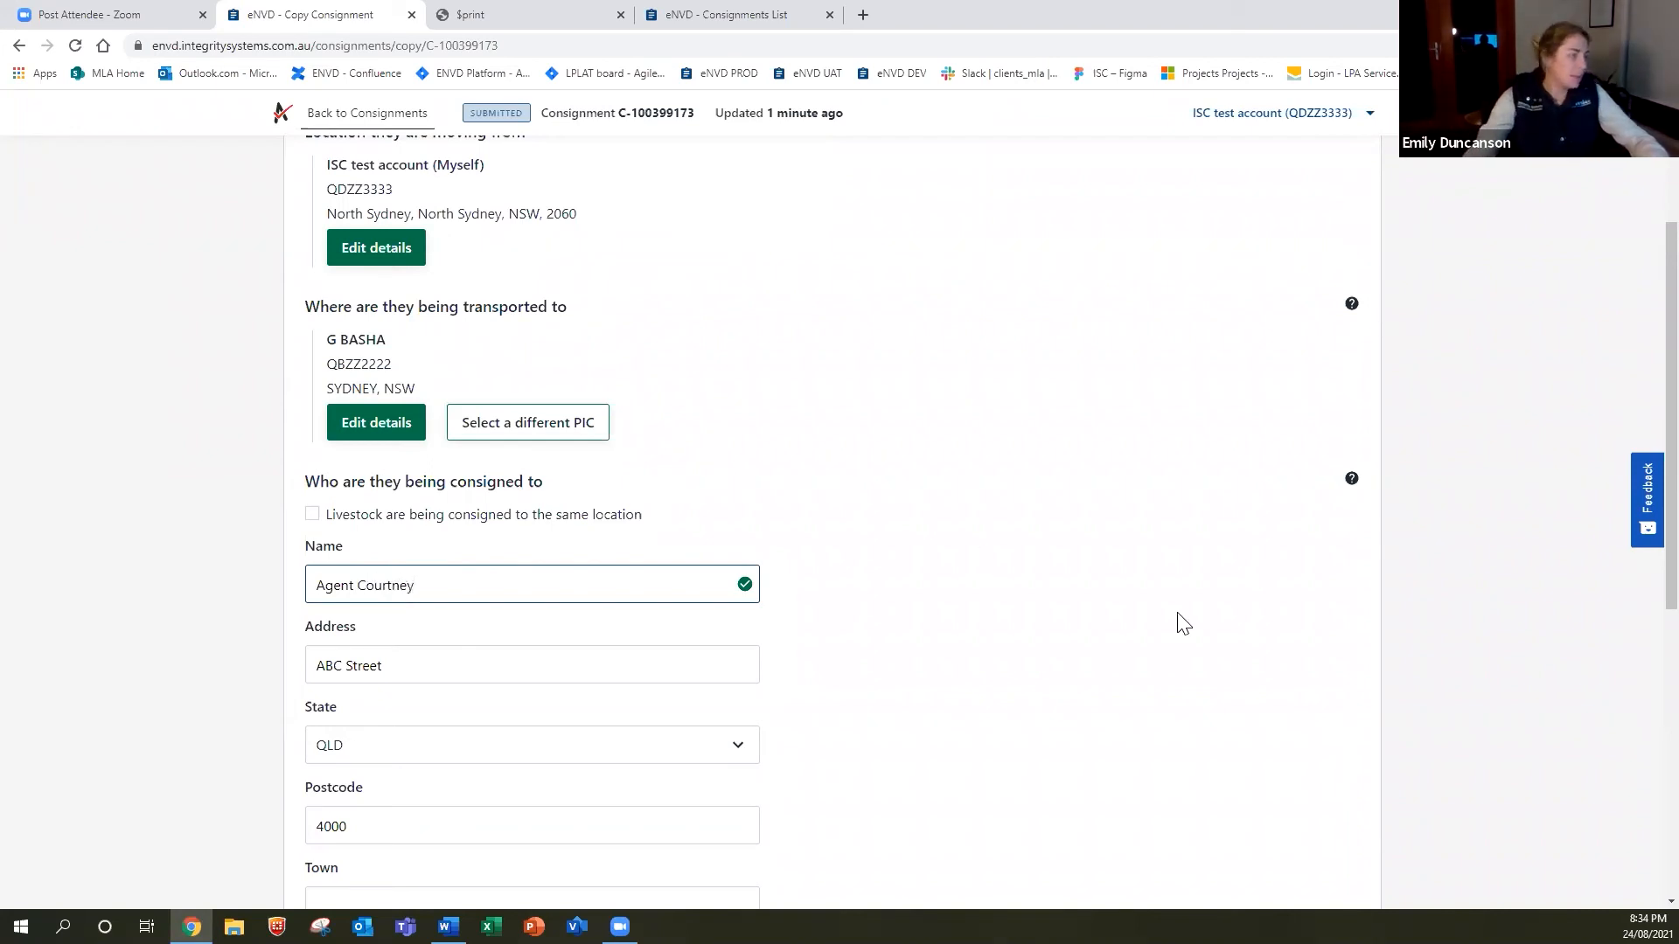
key(Tab)
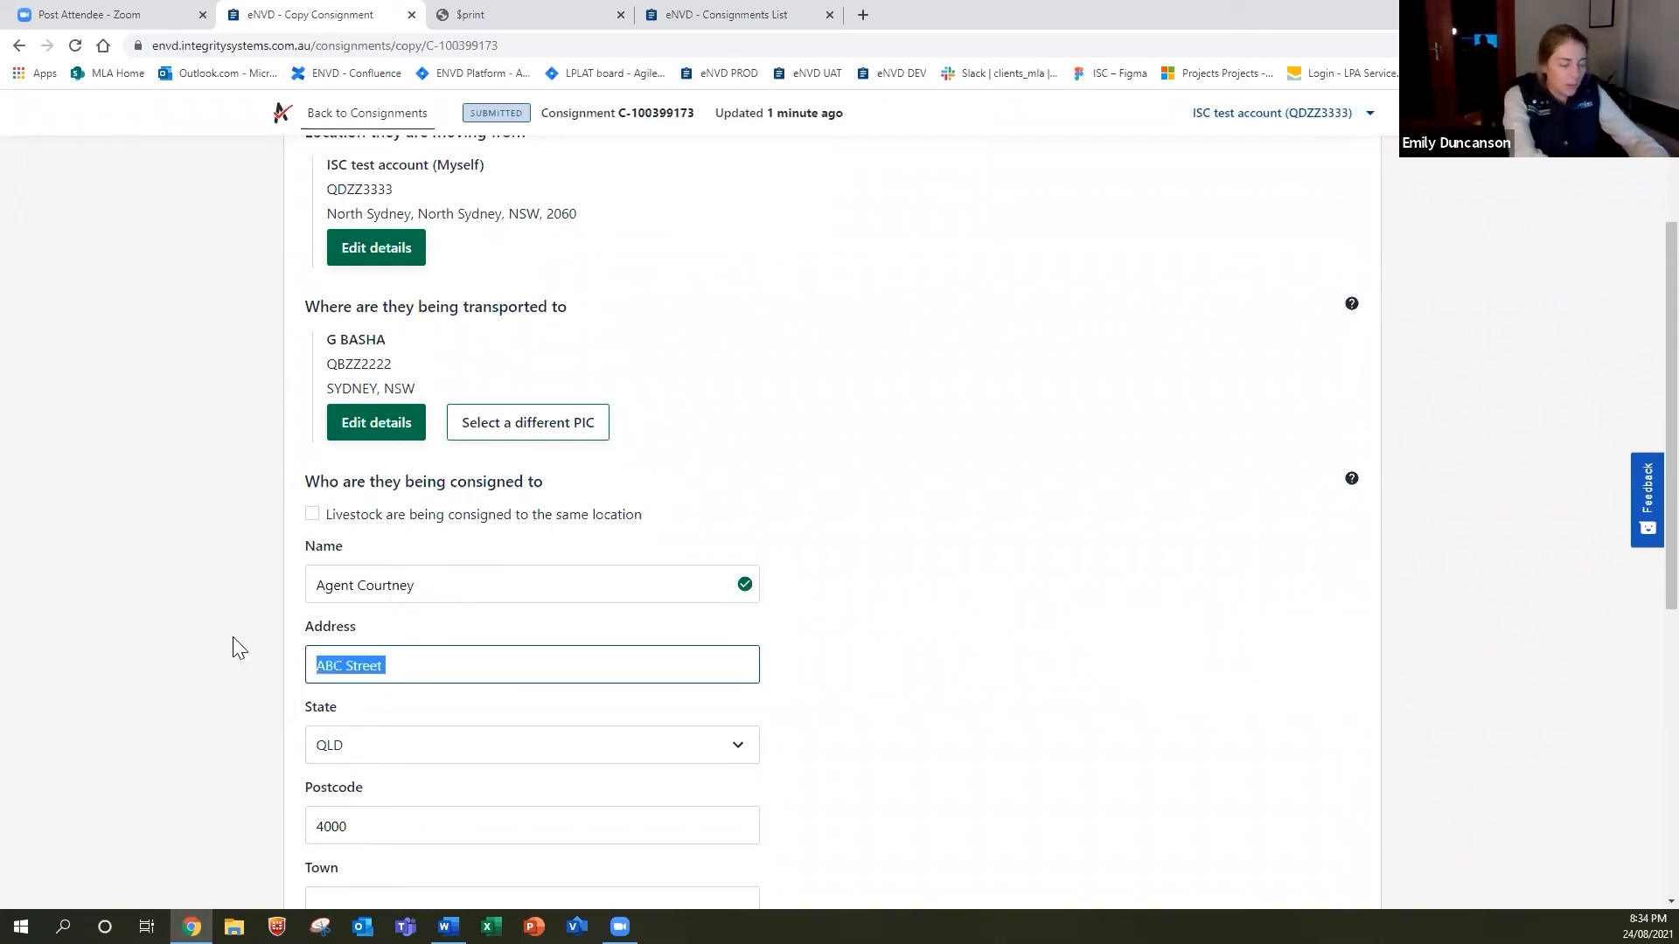
text(XYZ Street)
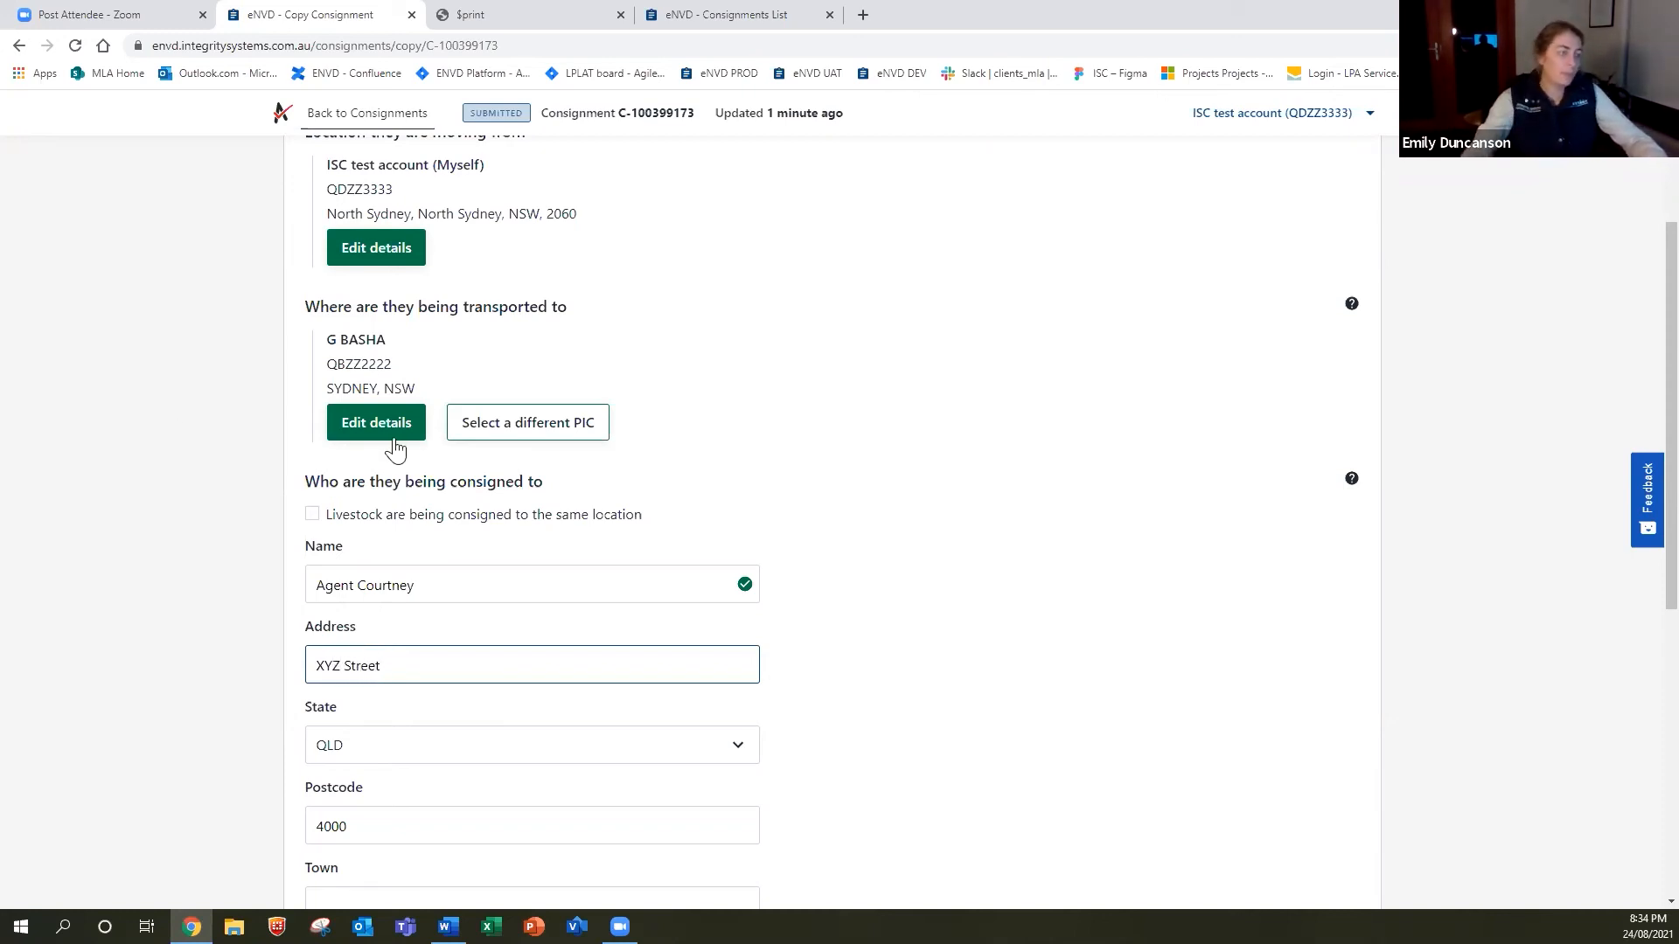
scroll(395, 448, down, 2)
click(349, 866)
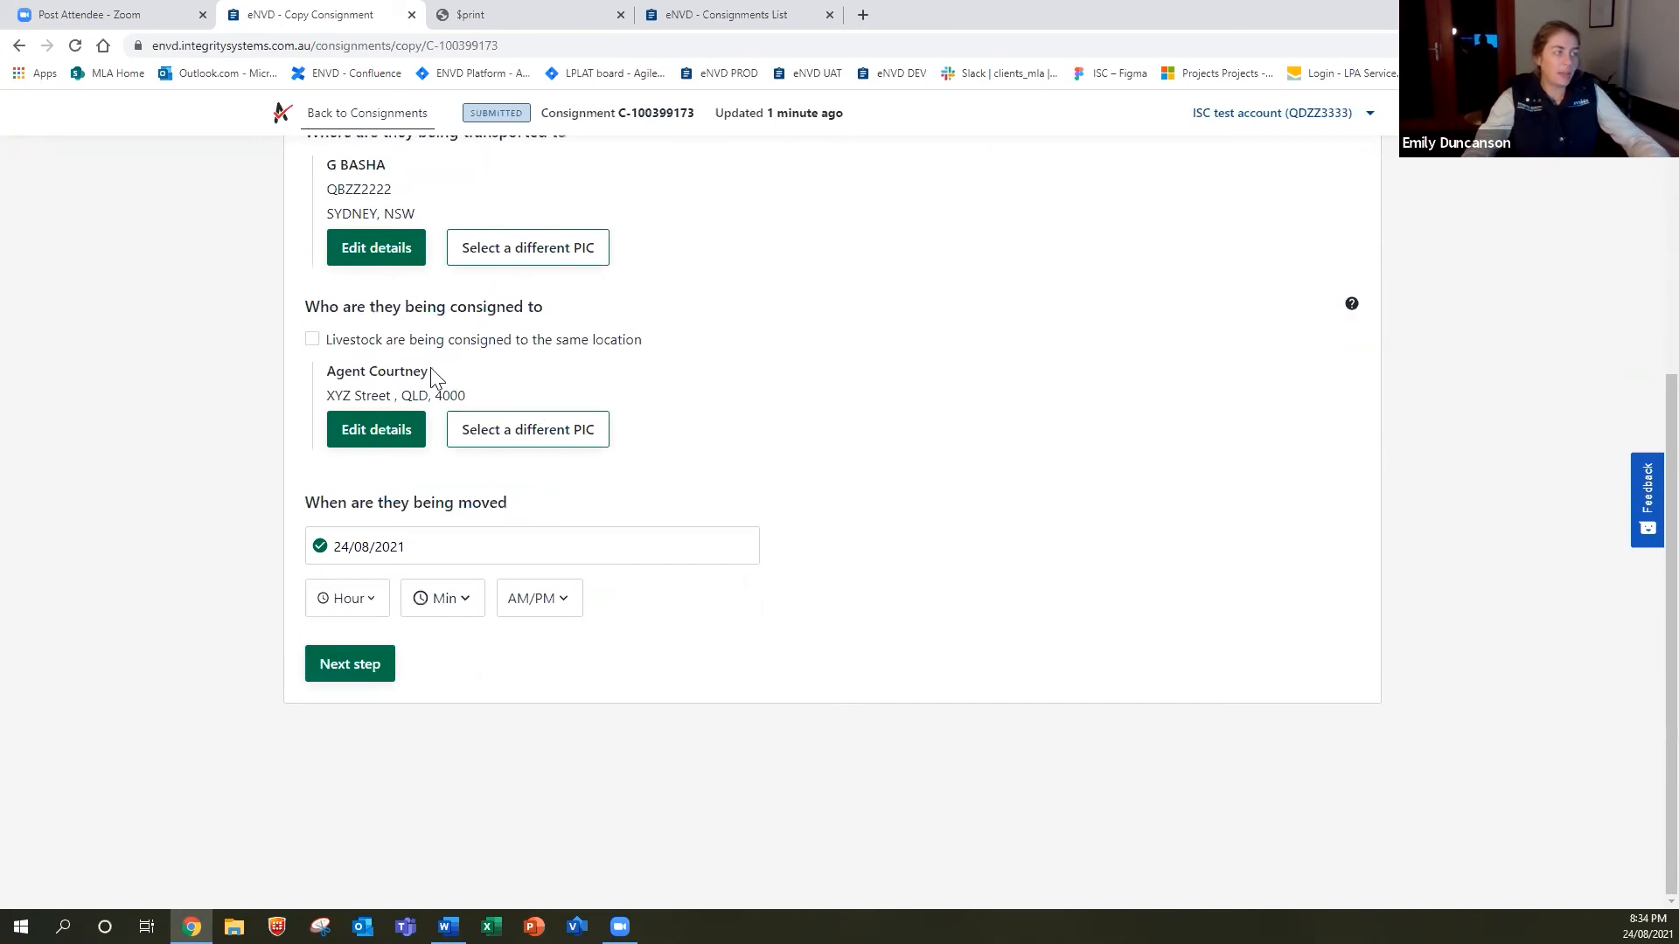
click(386, 759)
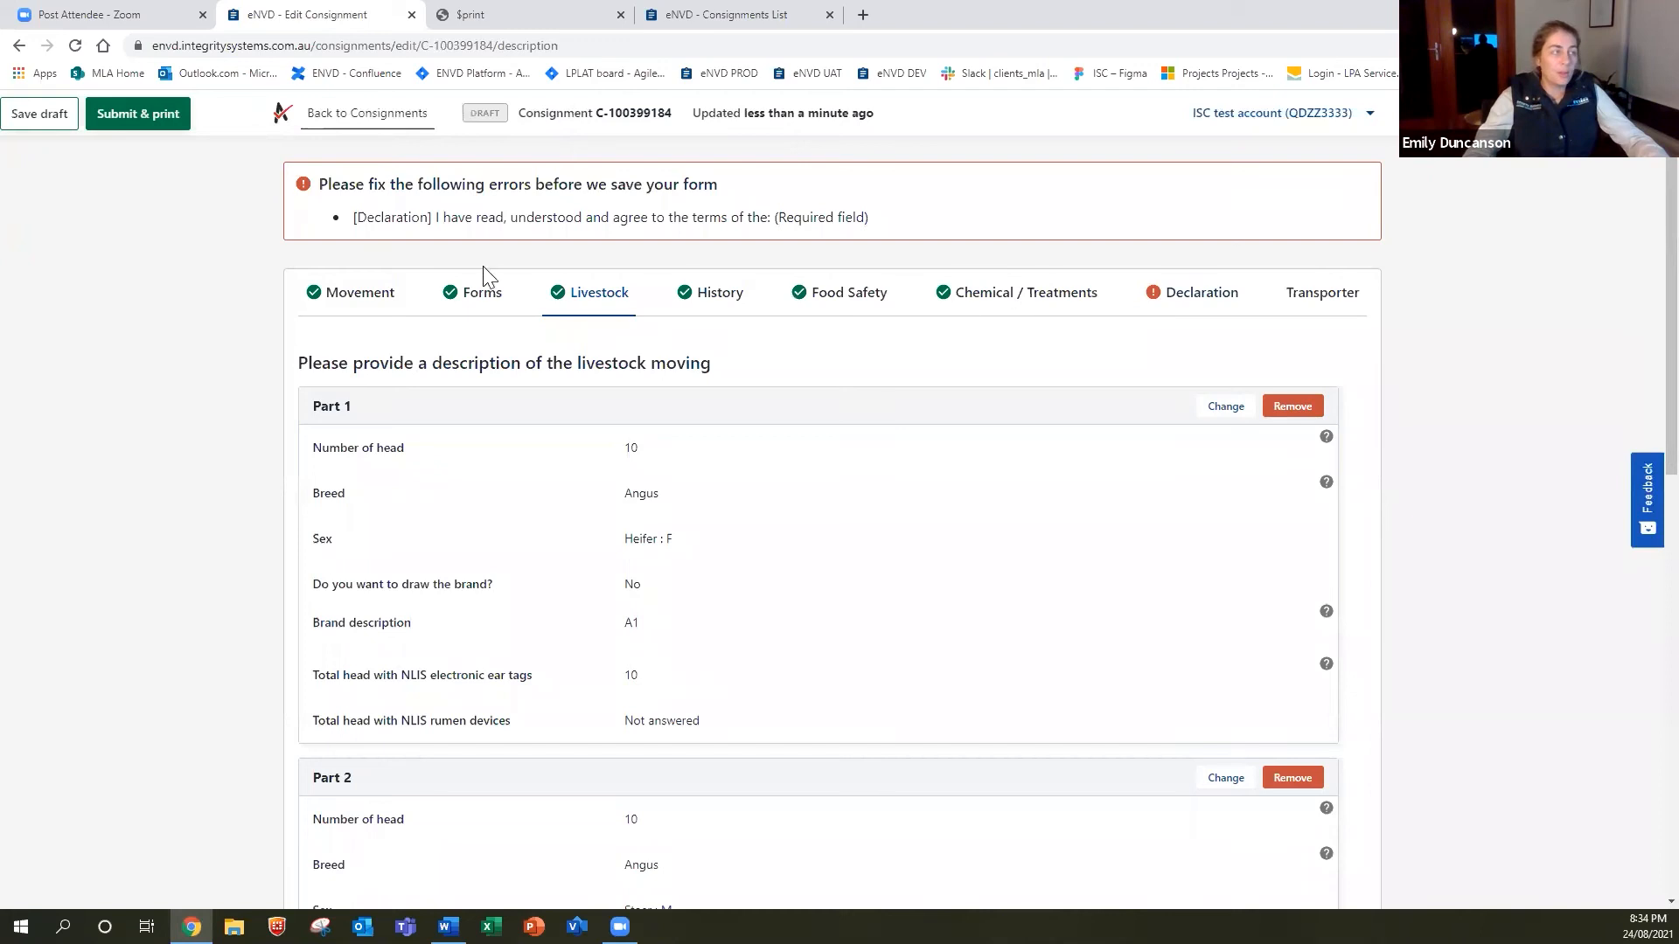
Agree to the NVD and MSA declaration terms in the Declaration section.
click(713, 295)
click(844, 306)
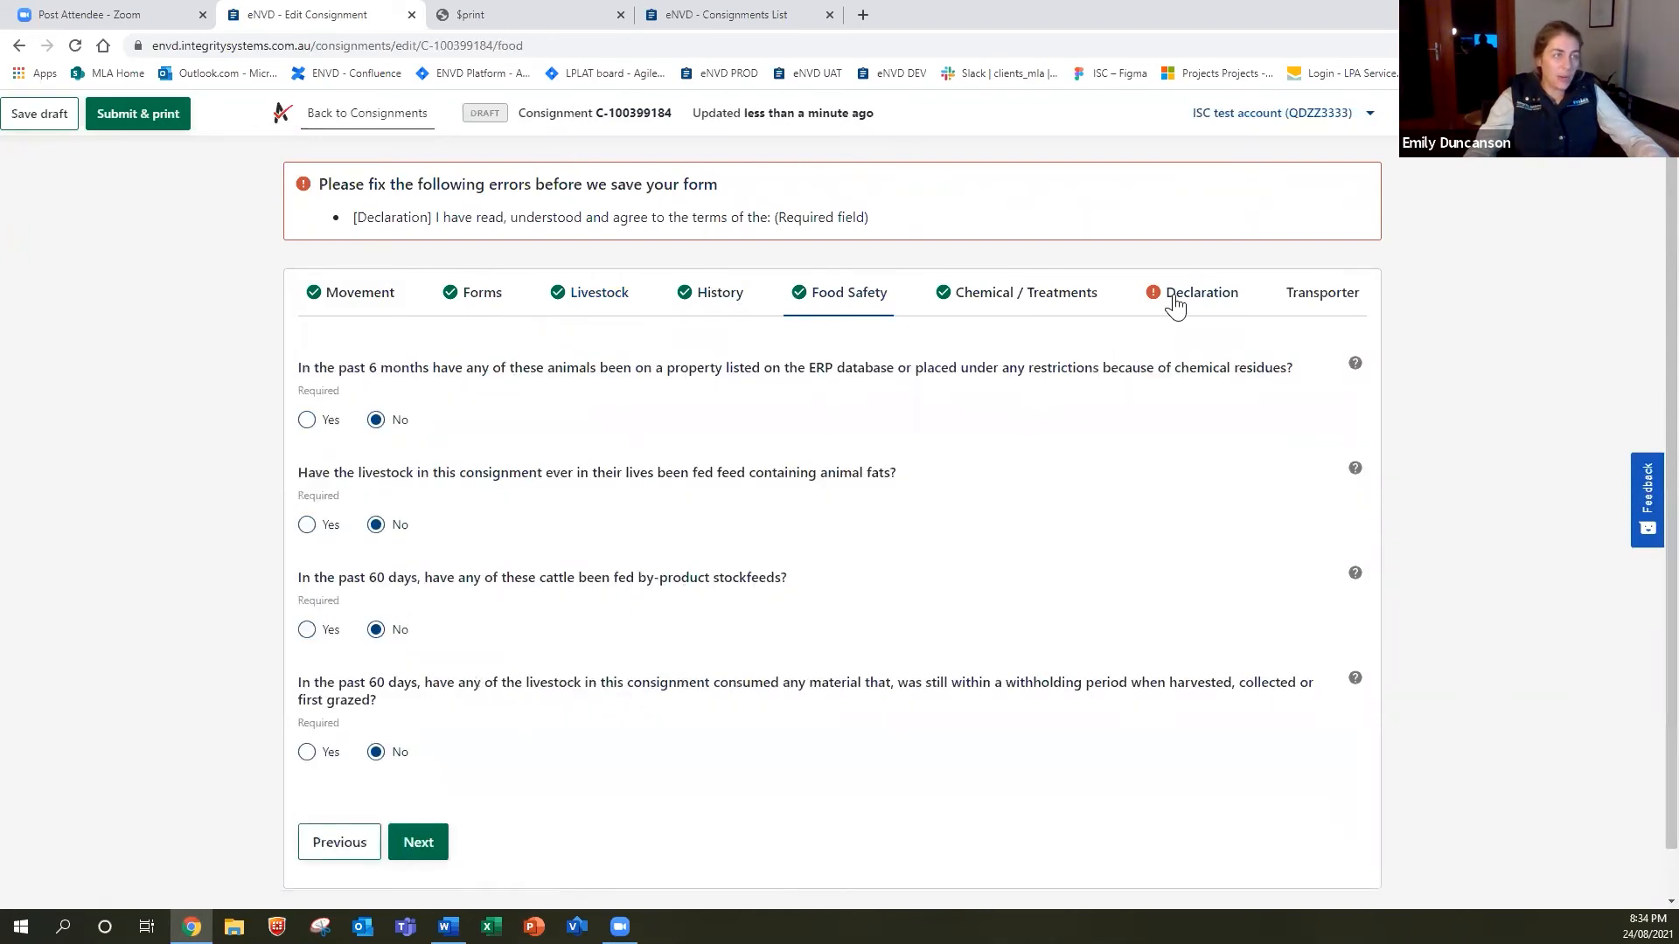
click(1172, 297)
scroll(844, 740, down, 9)
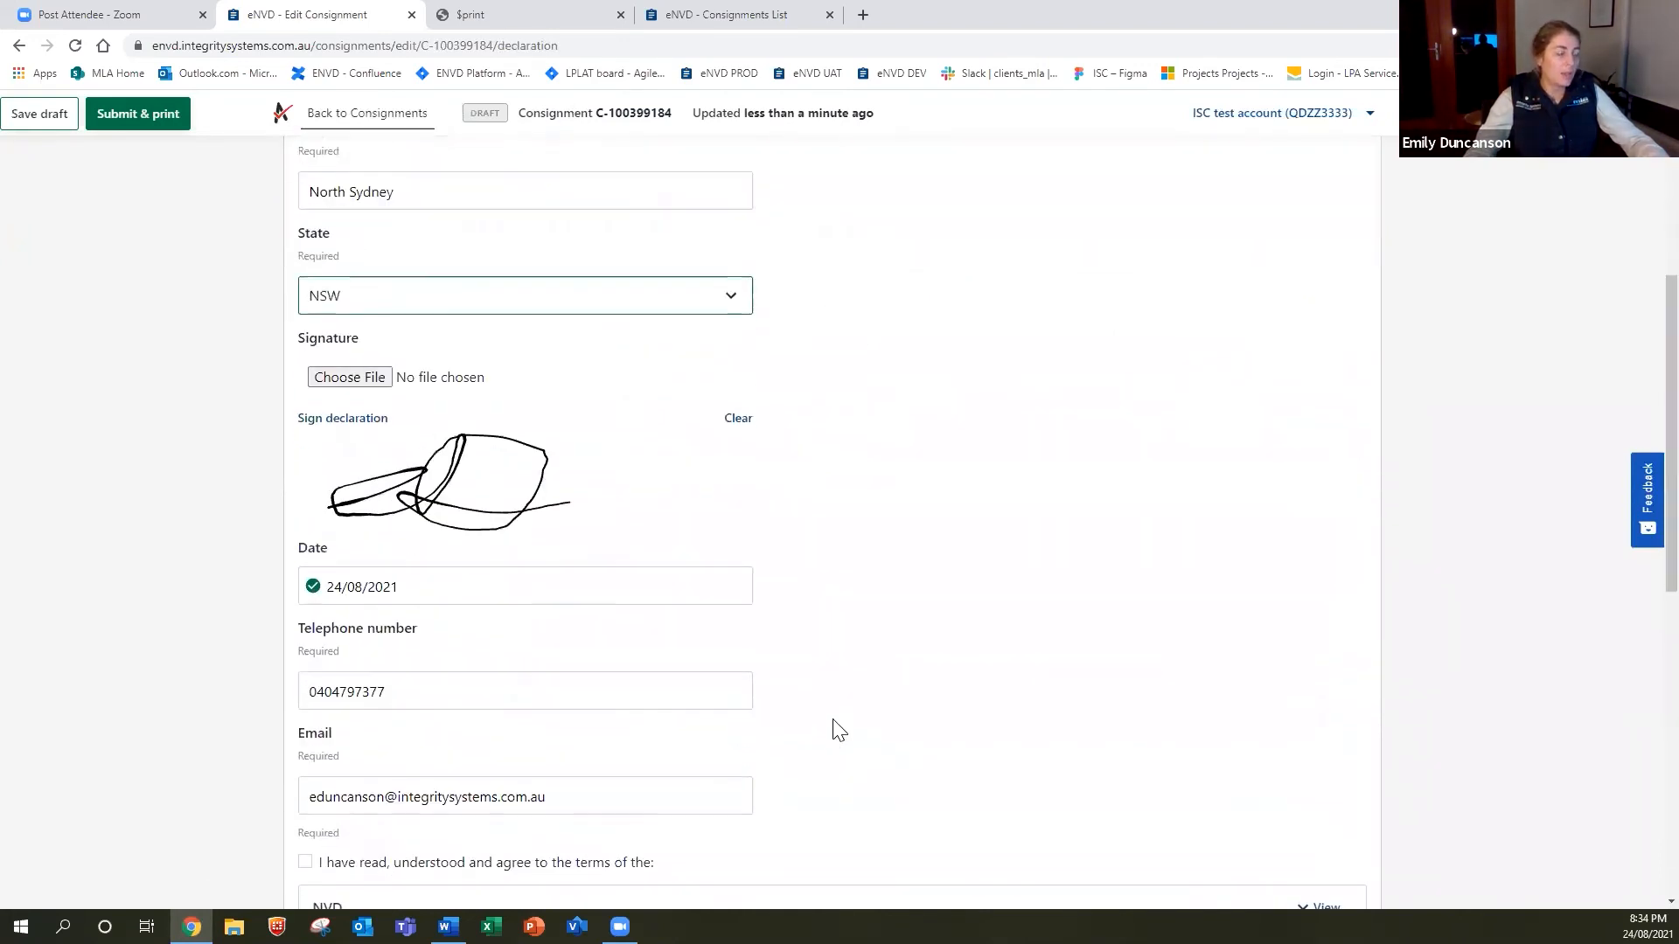
scroll(837, 730, down, 4)
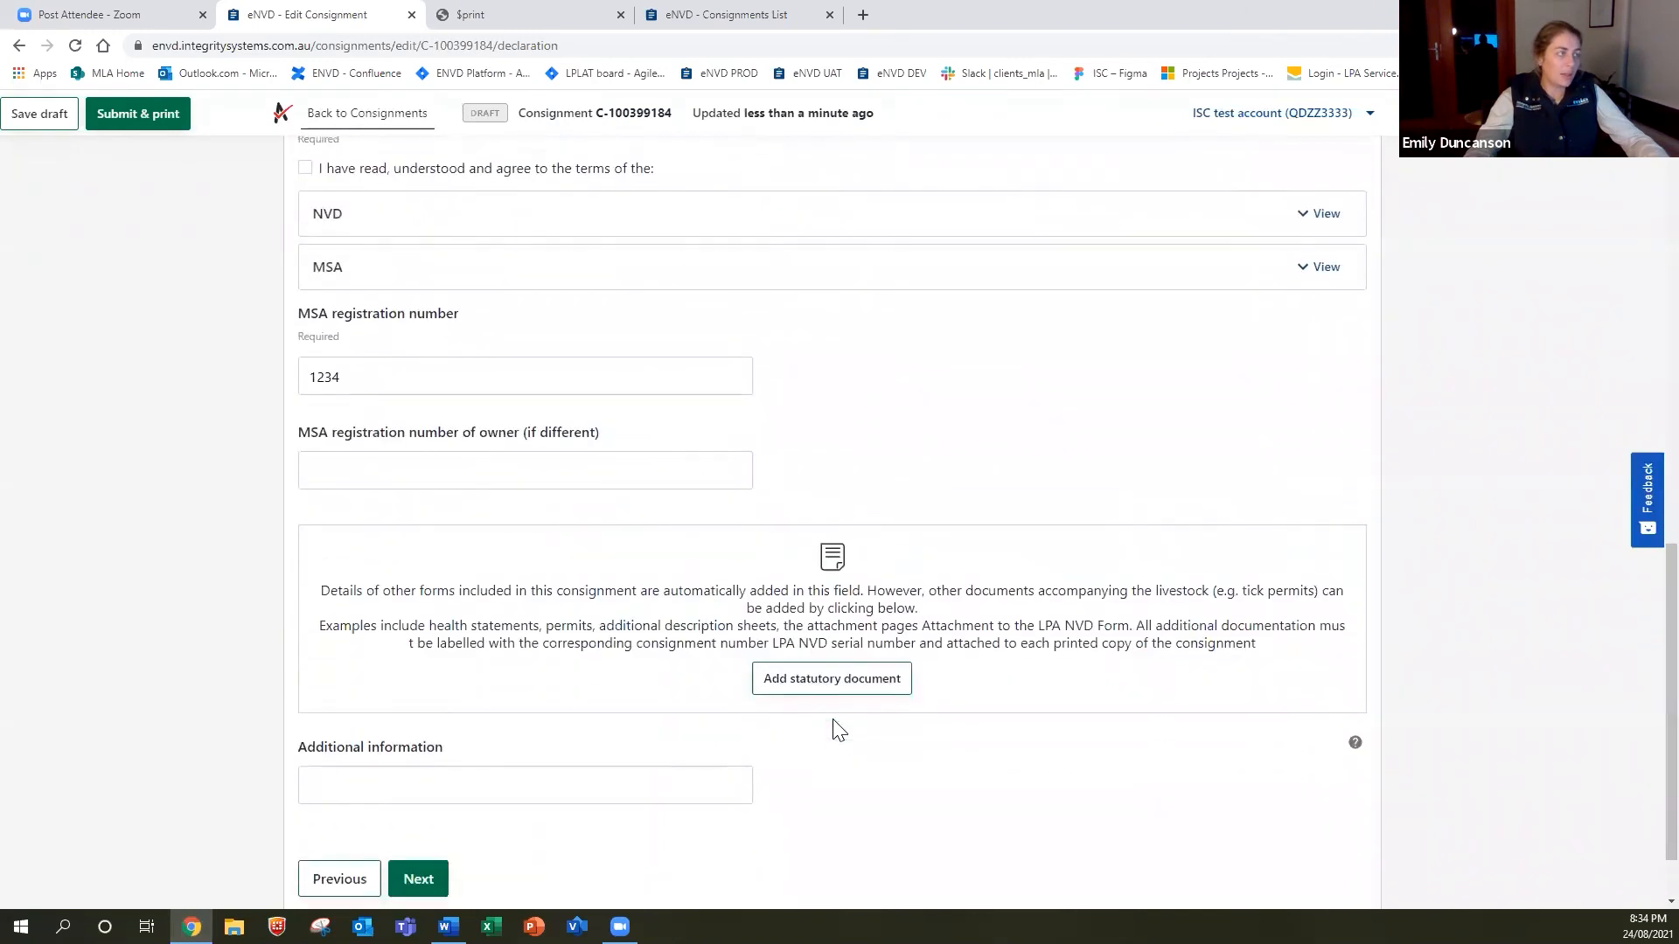
scroll(836, 731, up, 4)
click(304, 518)
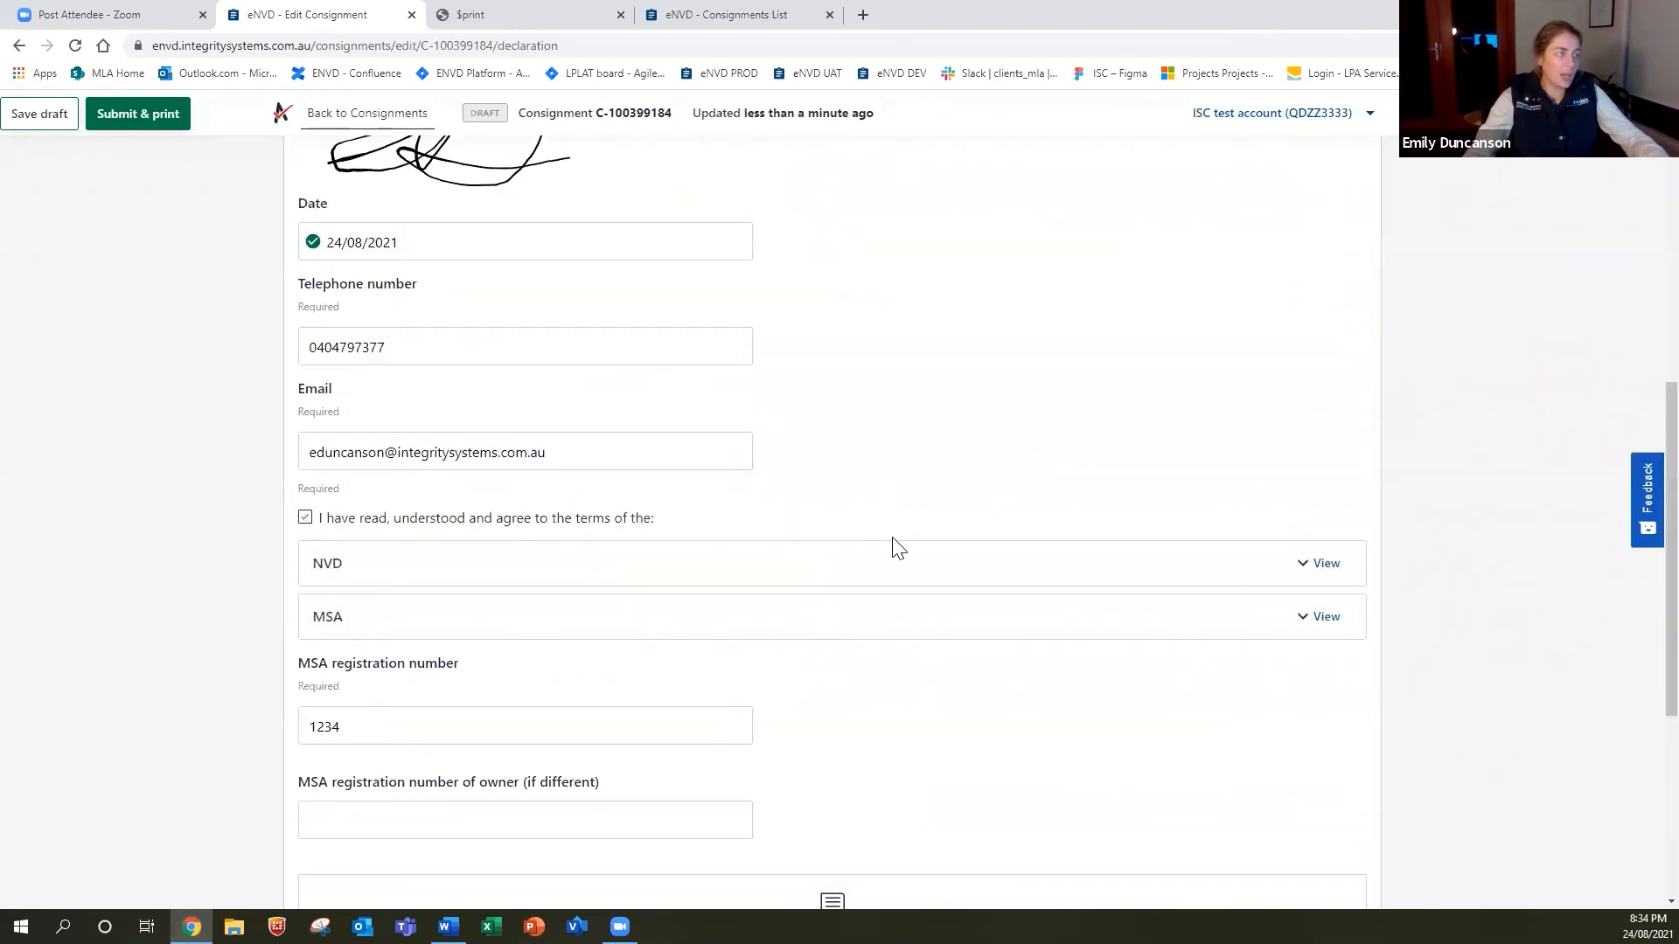
scroll(892, 549, up, 5)
scroll(899, 549, up, 2)
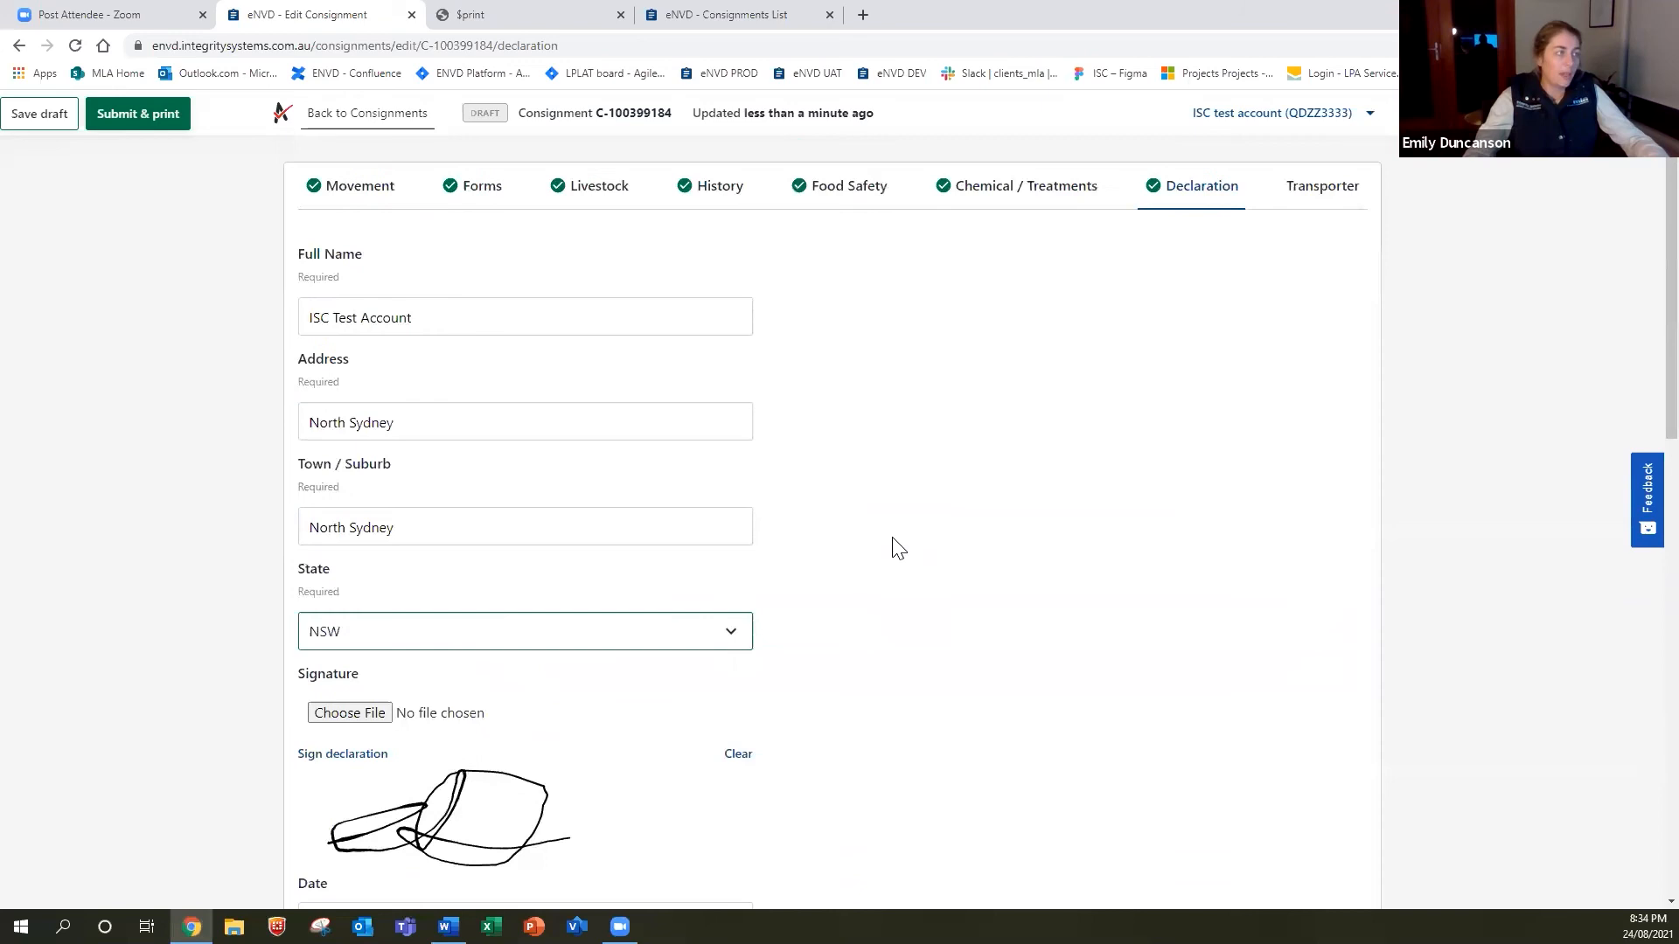
scroll(896, 548, down, 12)
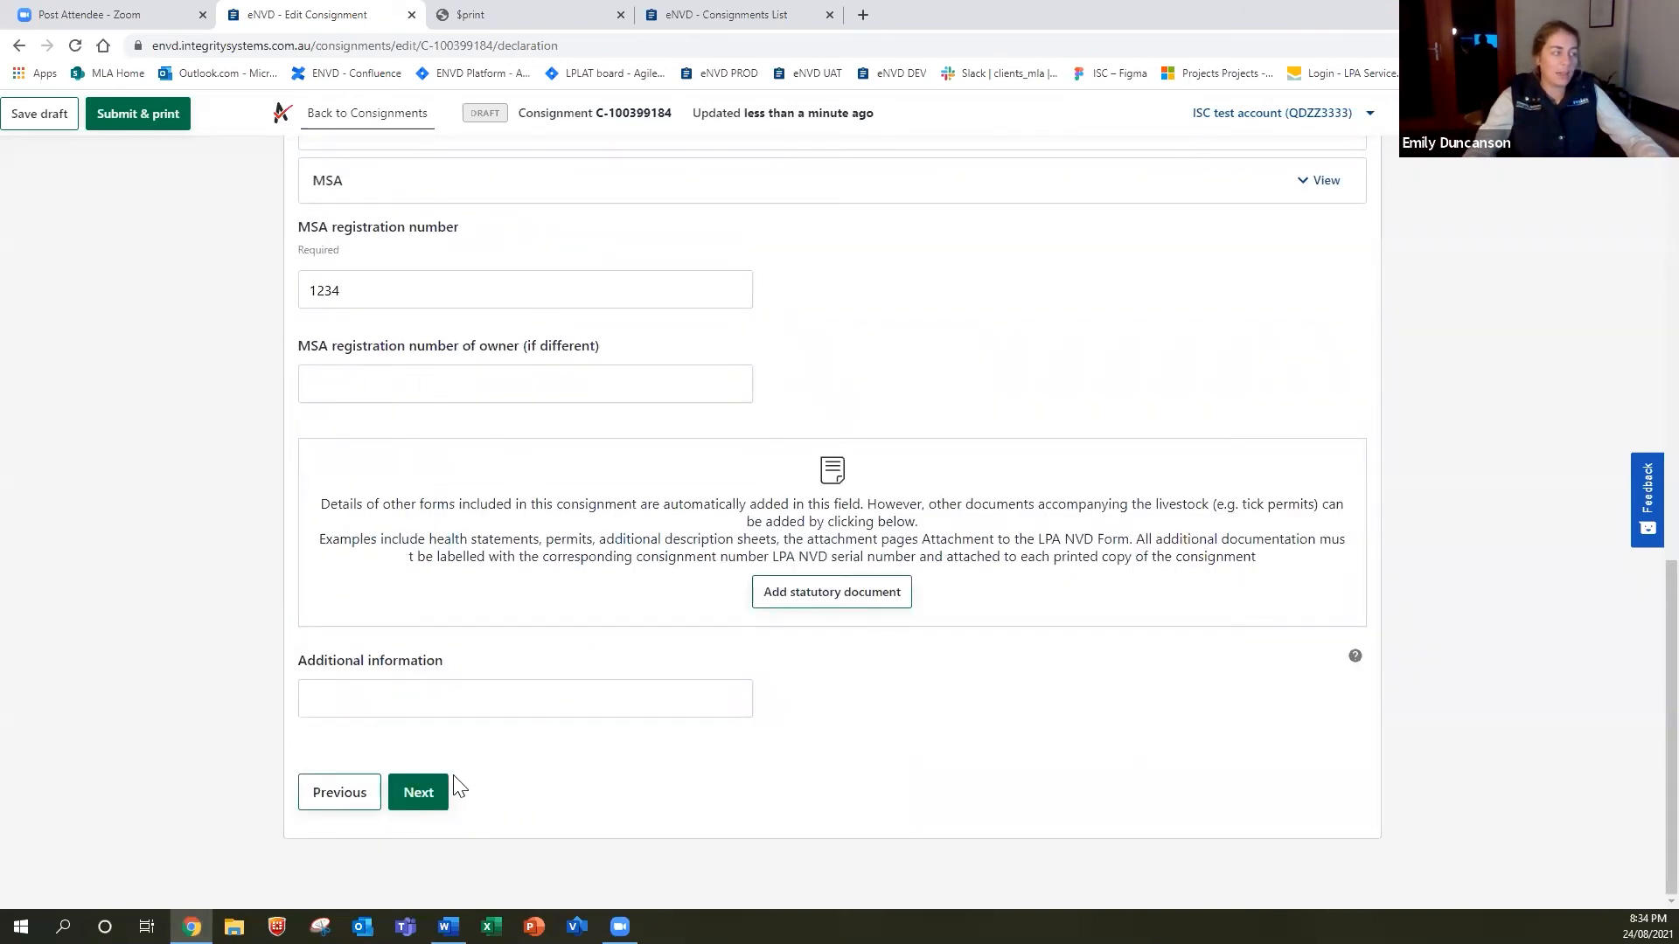
click(420, 794)
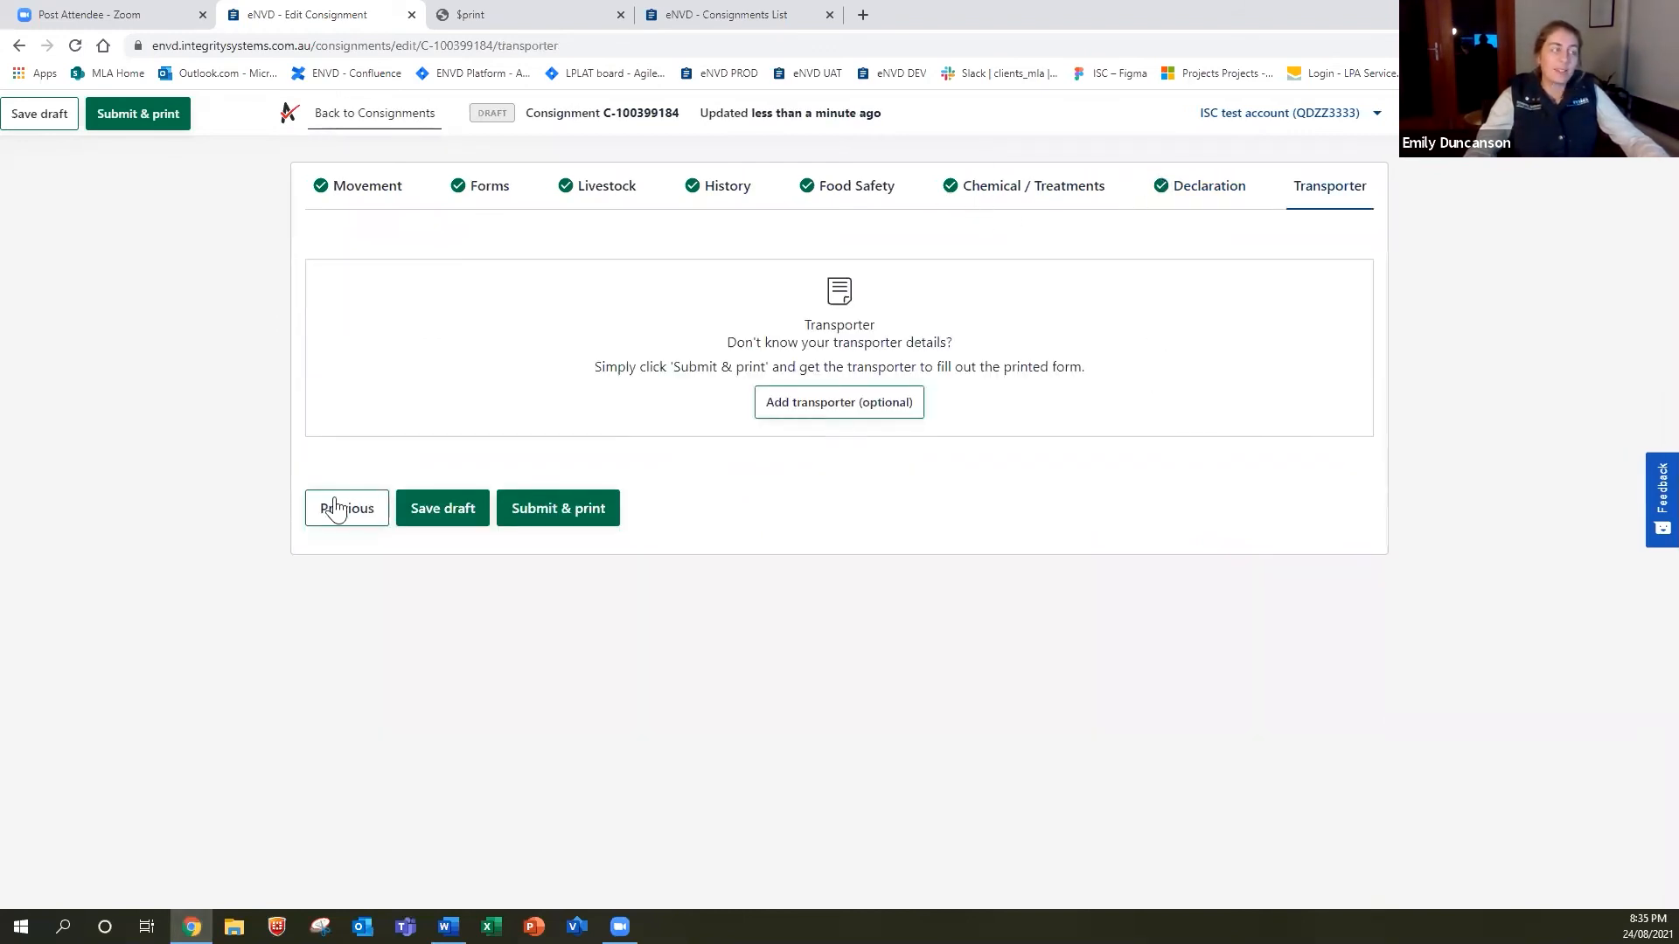
click(552, 517)
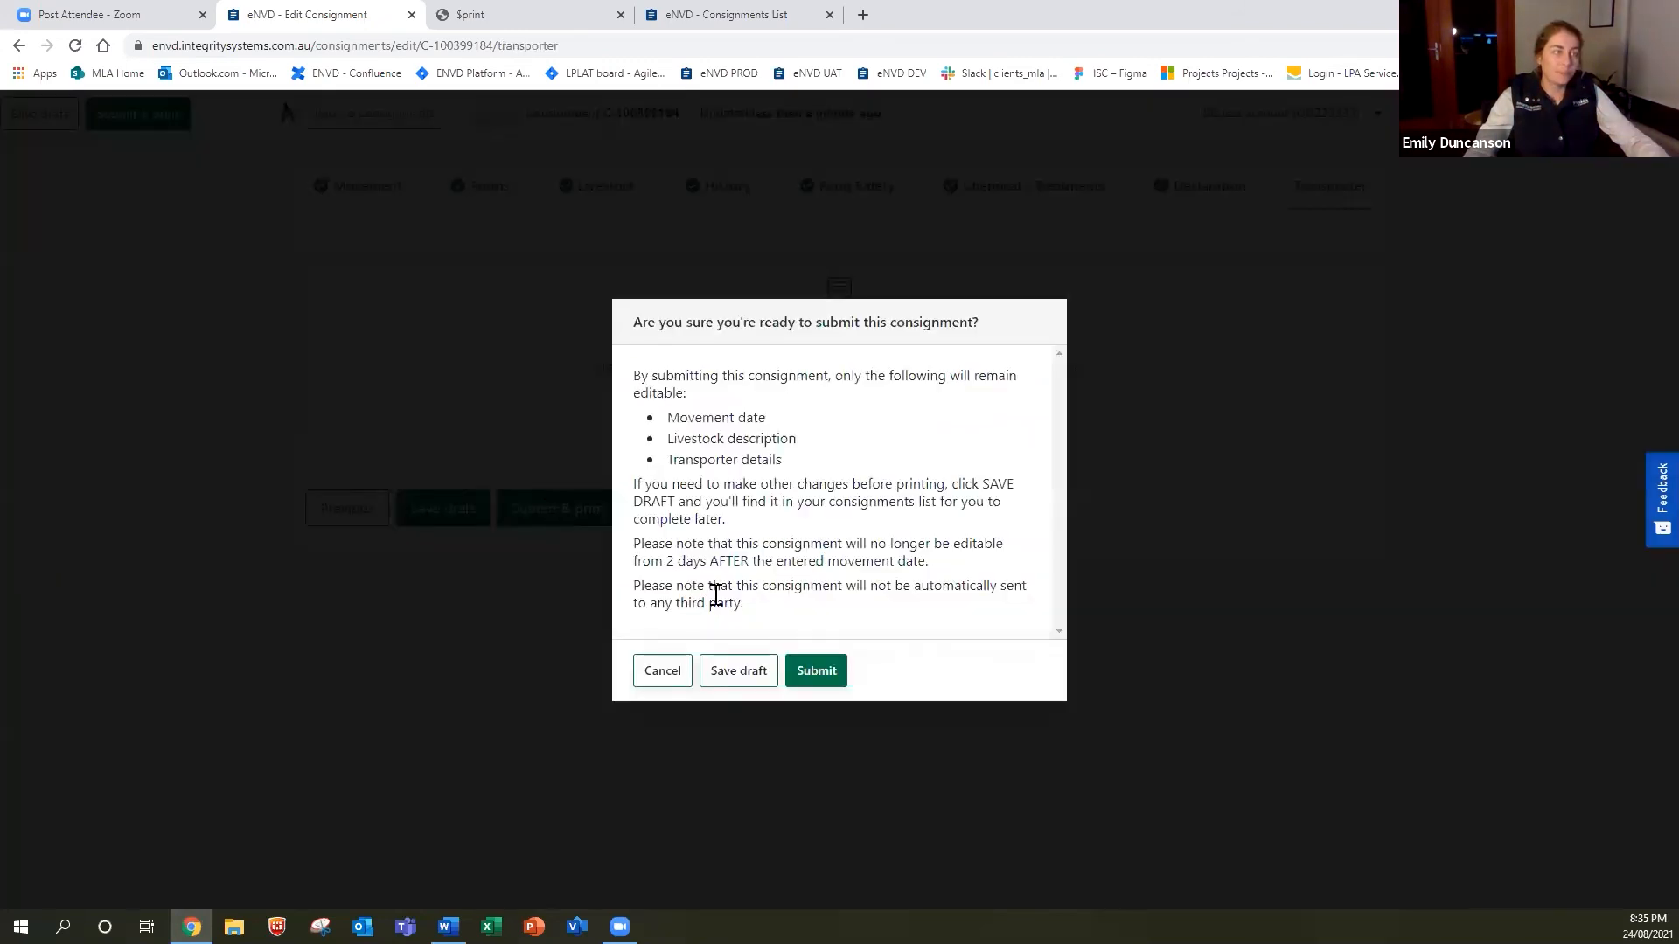
click(827, 678)
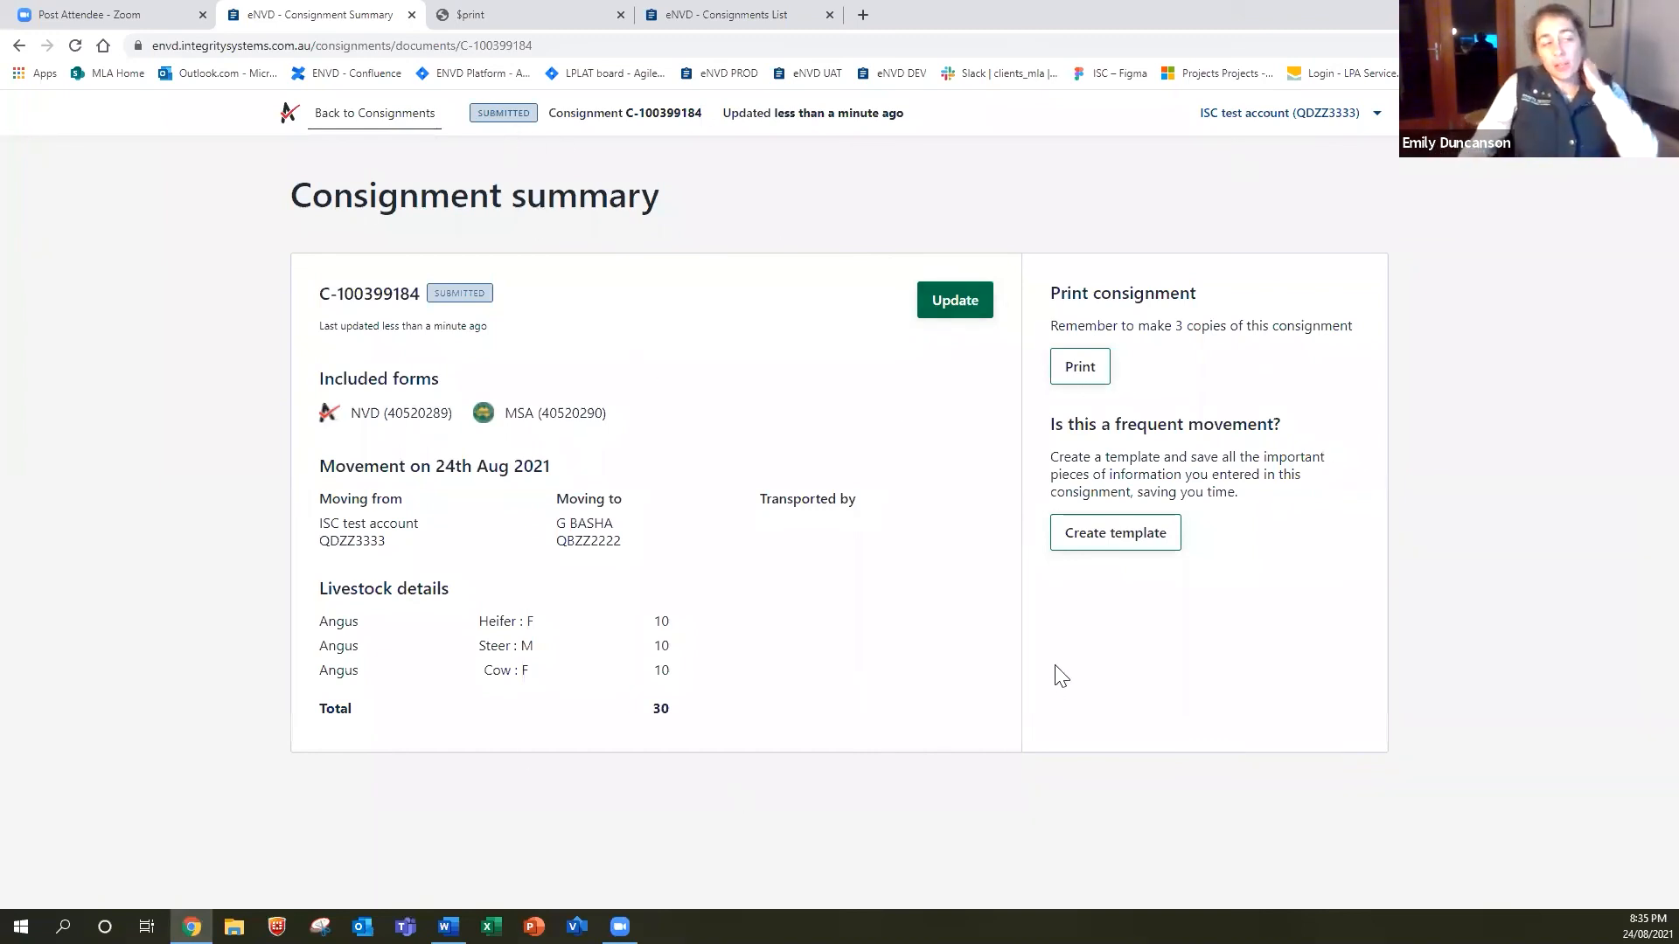
click(378, 128)
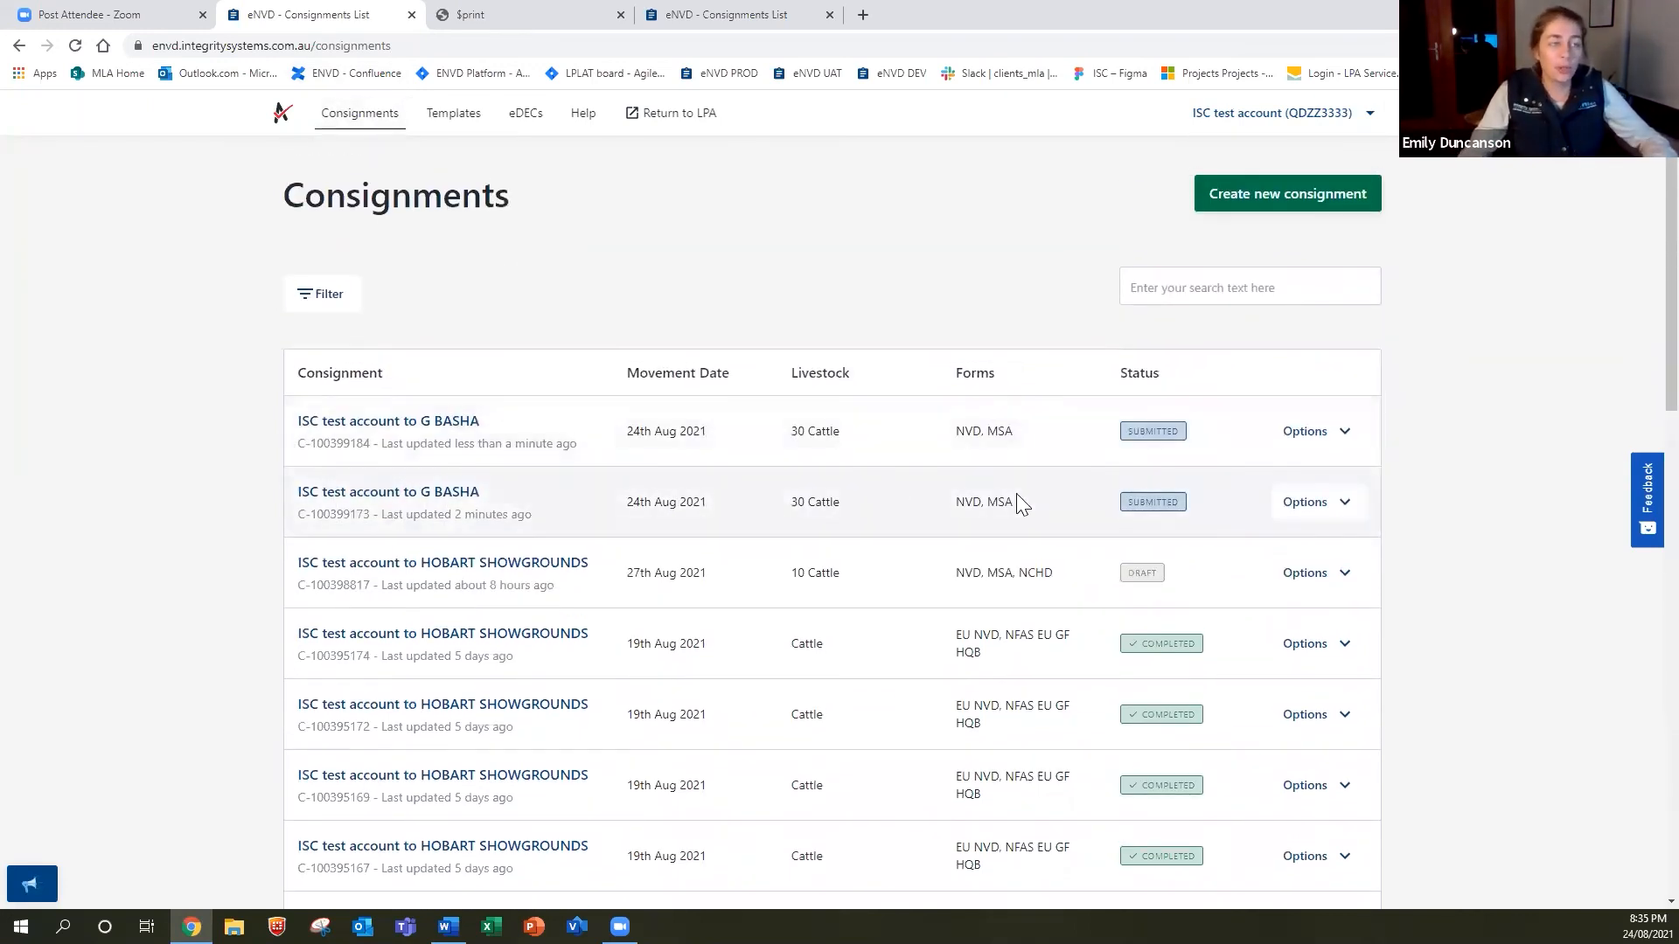
Delete the duplicate G BASHA consignment from the list.
click(1324, 509)
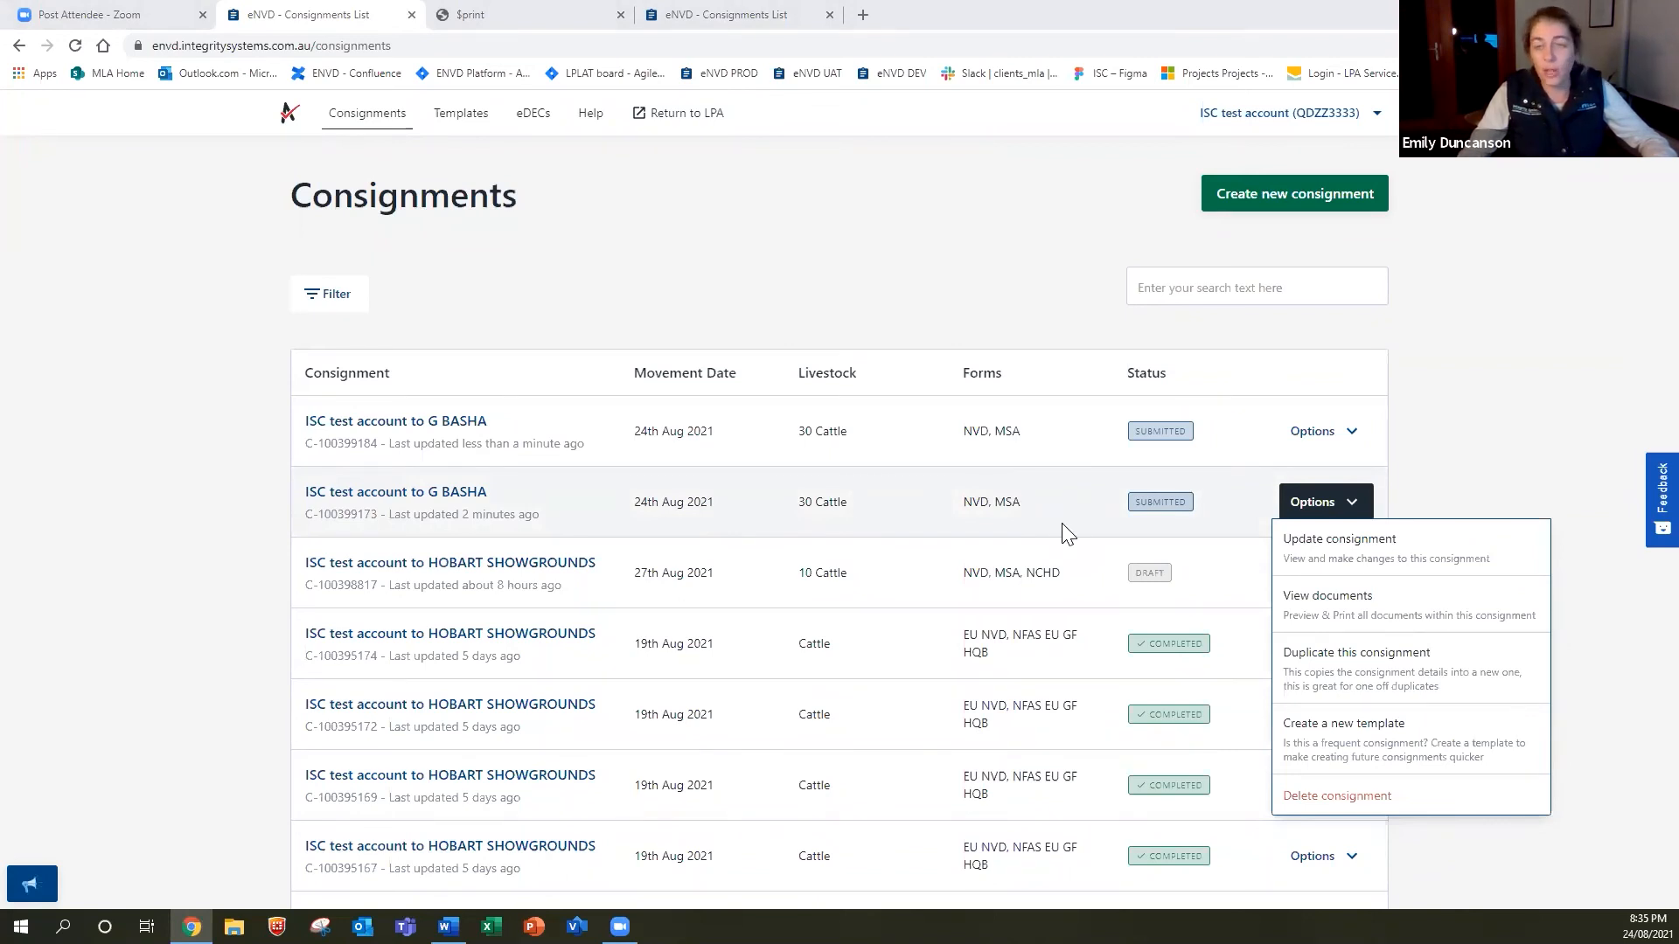
click(1336, 797)
click(762, 557)
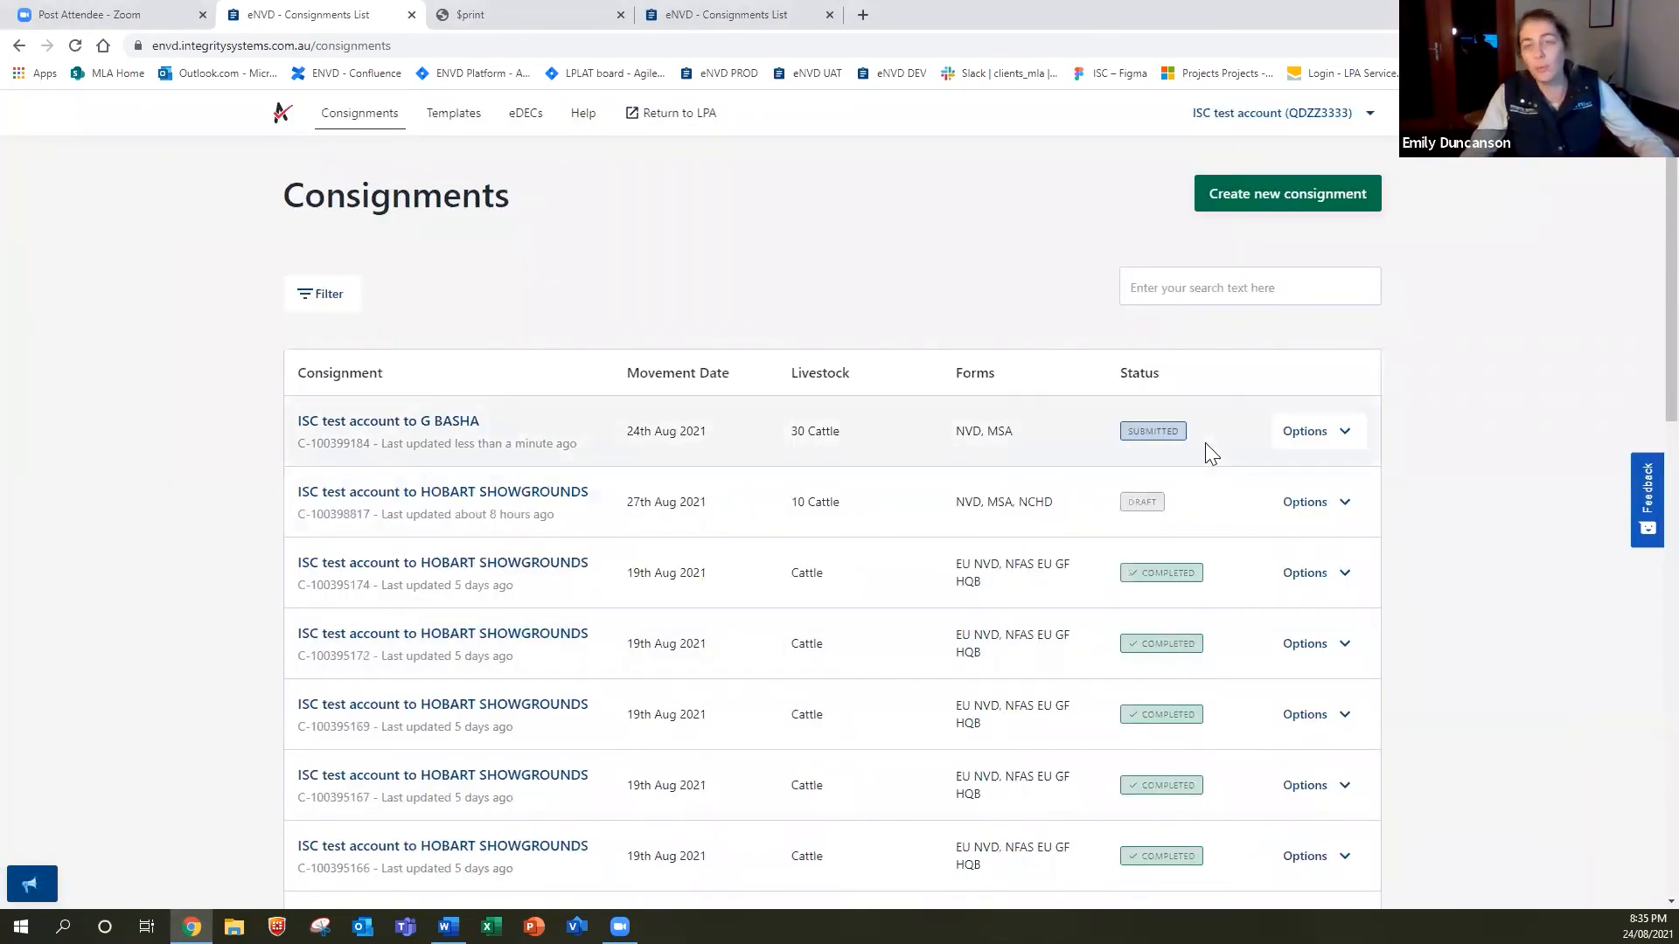
click(1333, 446)
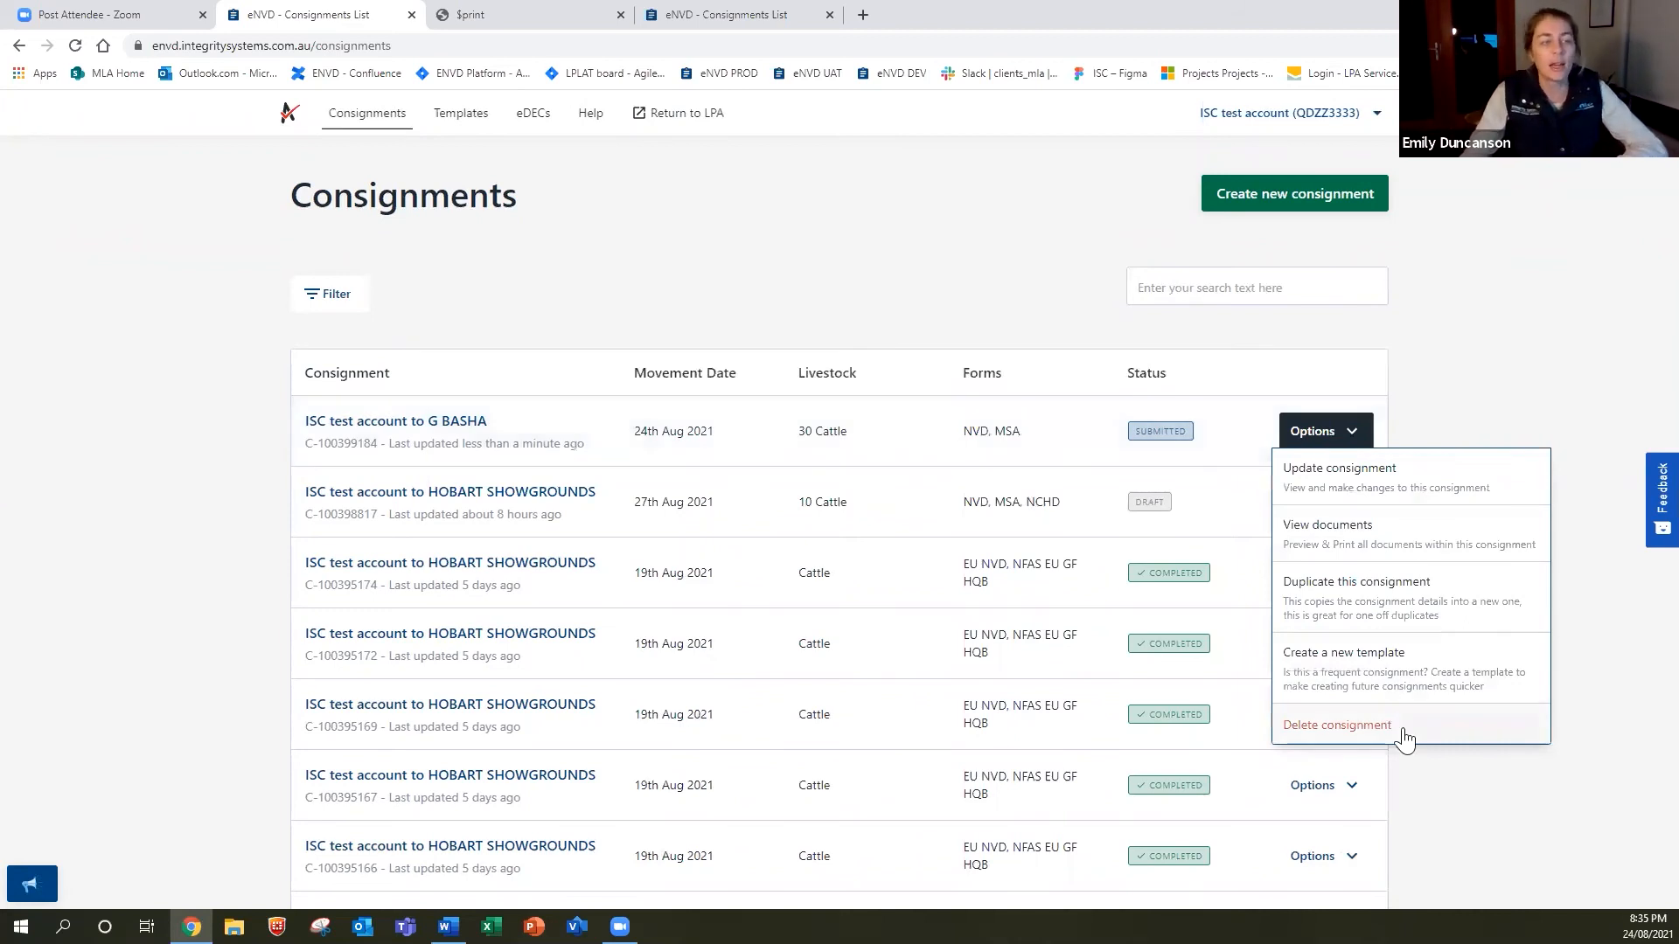
click(1385, 666)
click(446, 299)
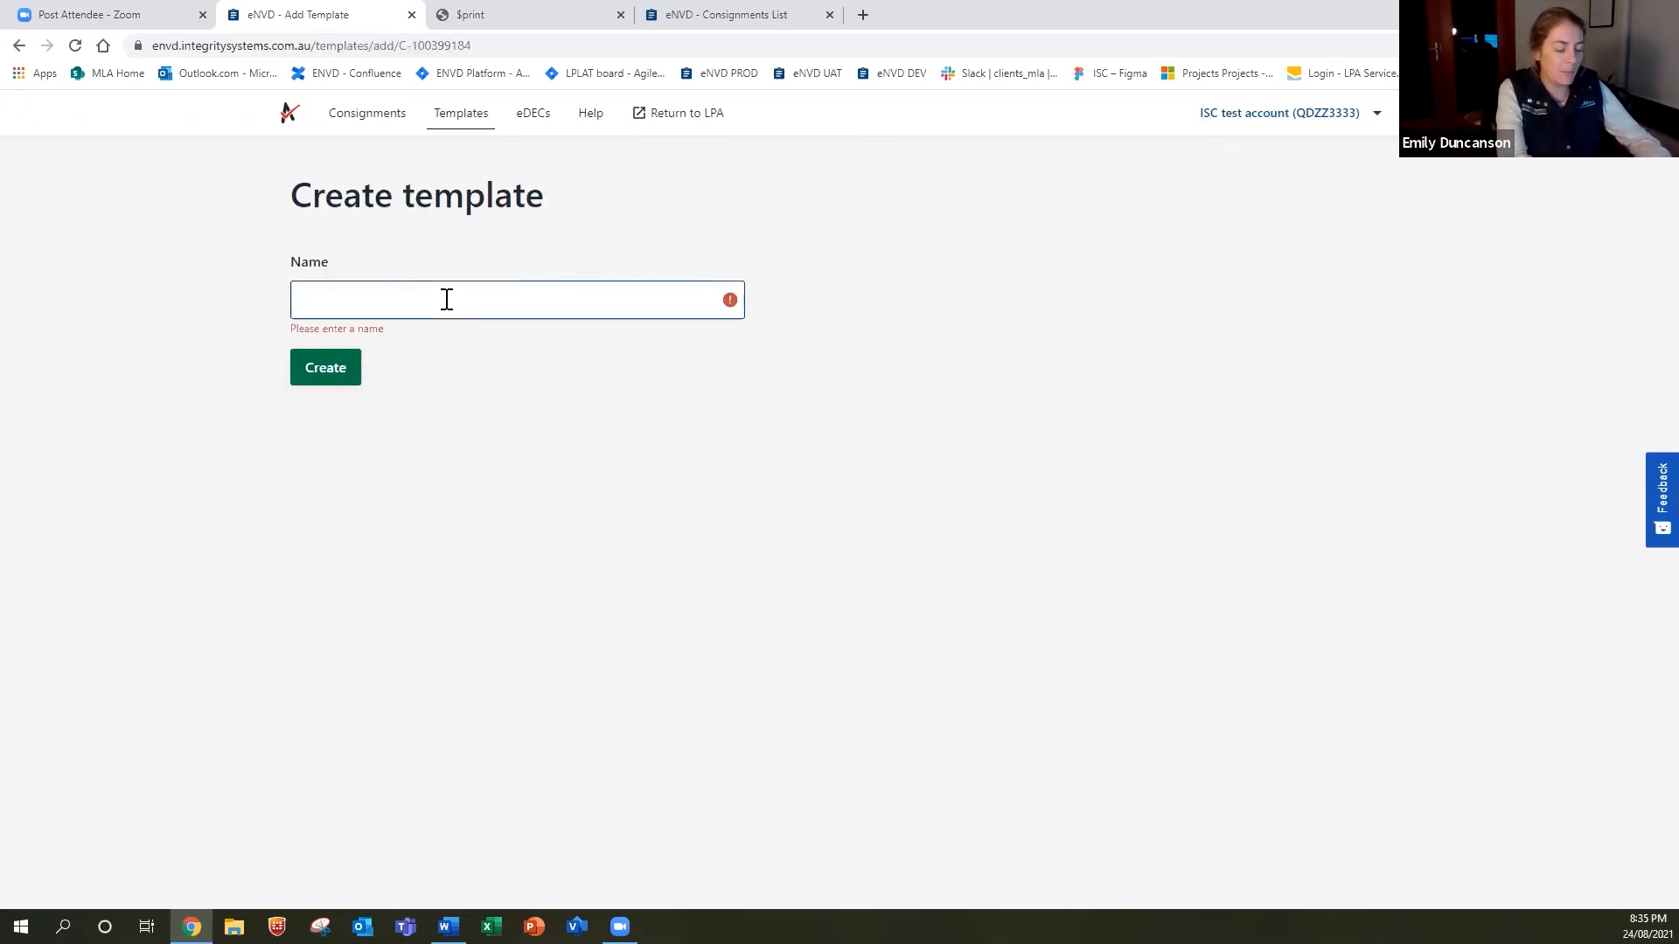
Name the template 'Saleyard through Agent' plus the agent's name, create it, and return to Consignments.
text(Saley)
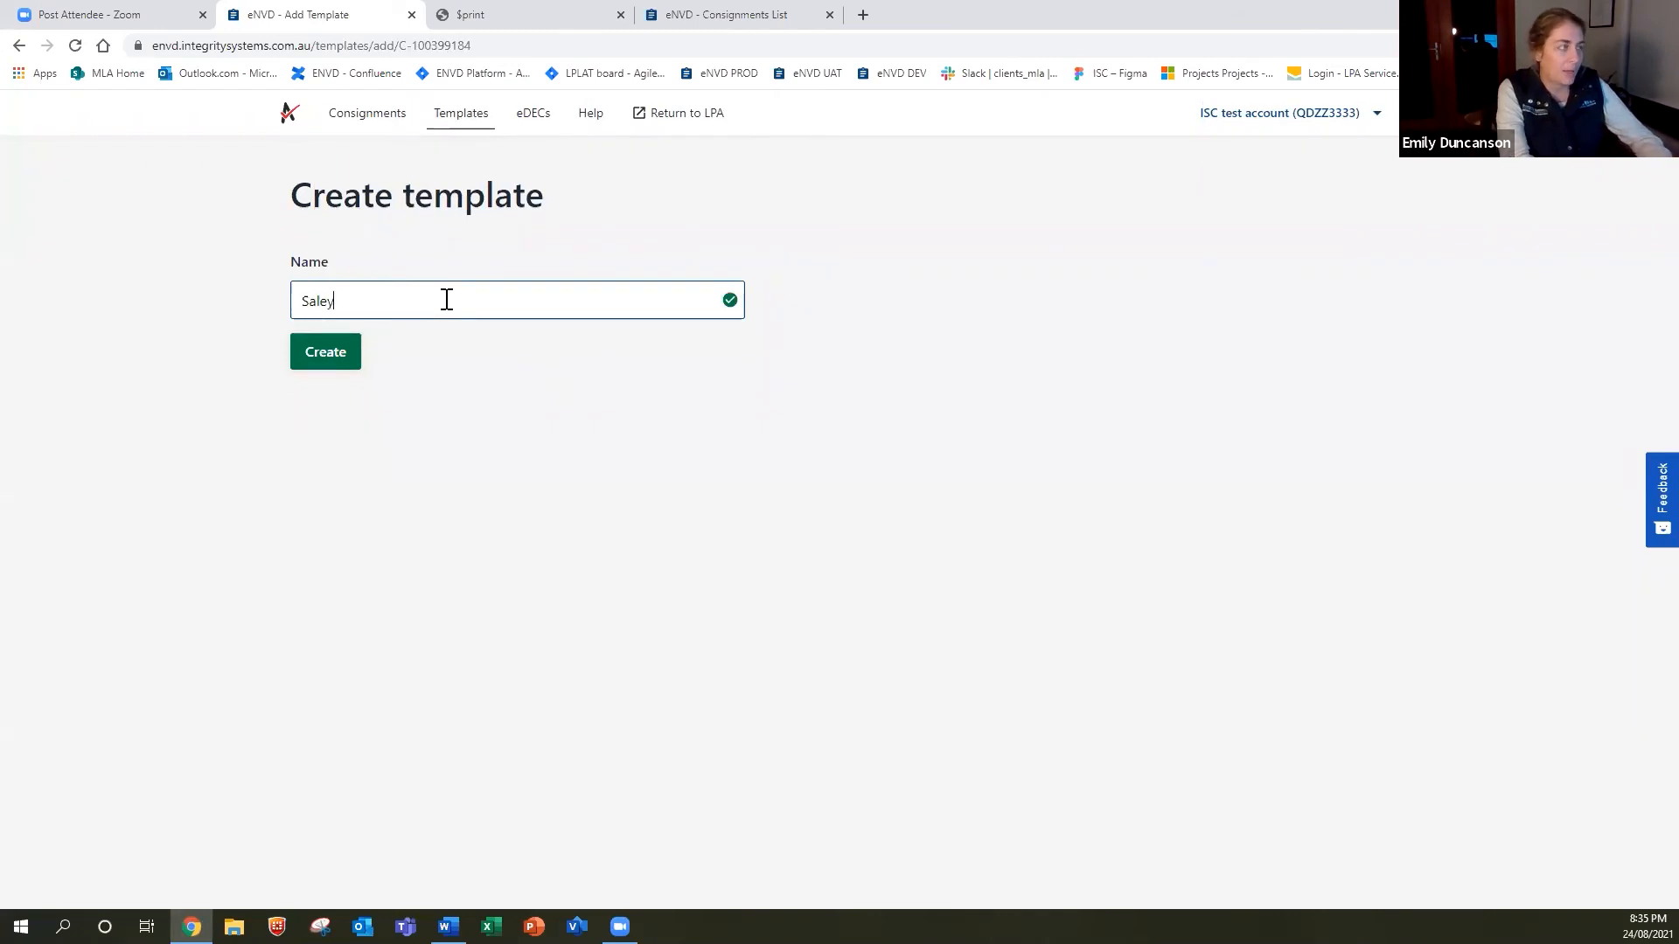
text(ard through Agent Courtney)
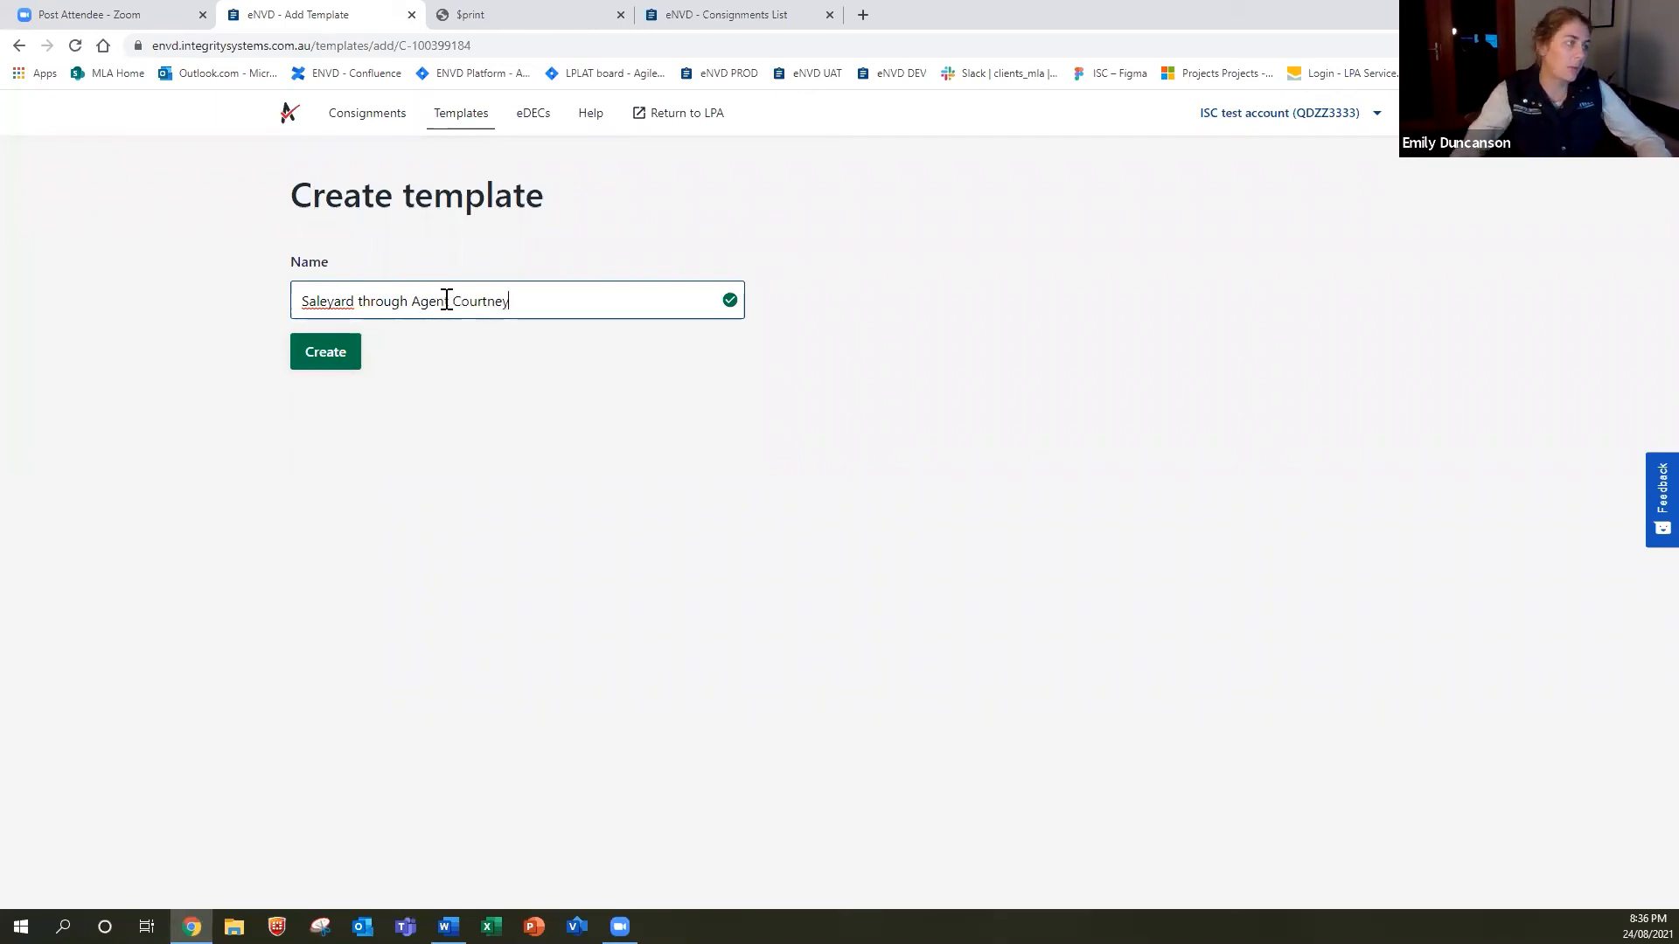
click(356, 345)
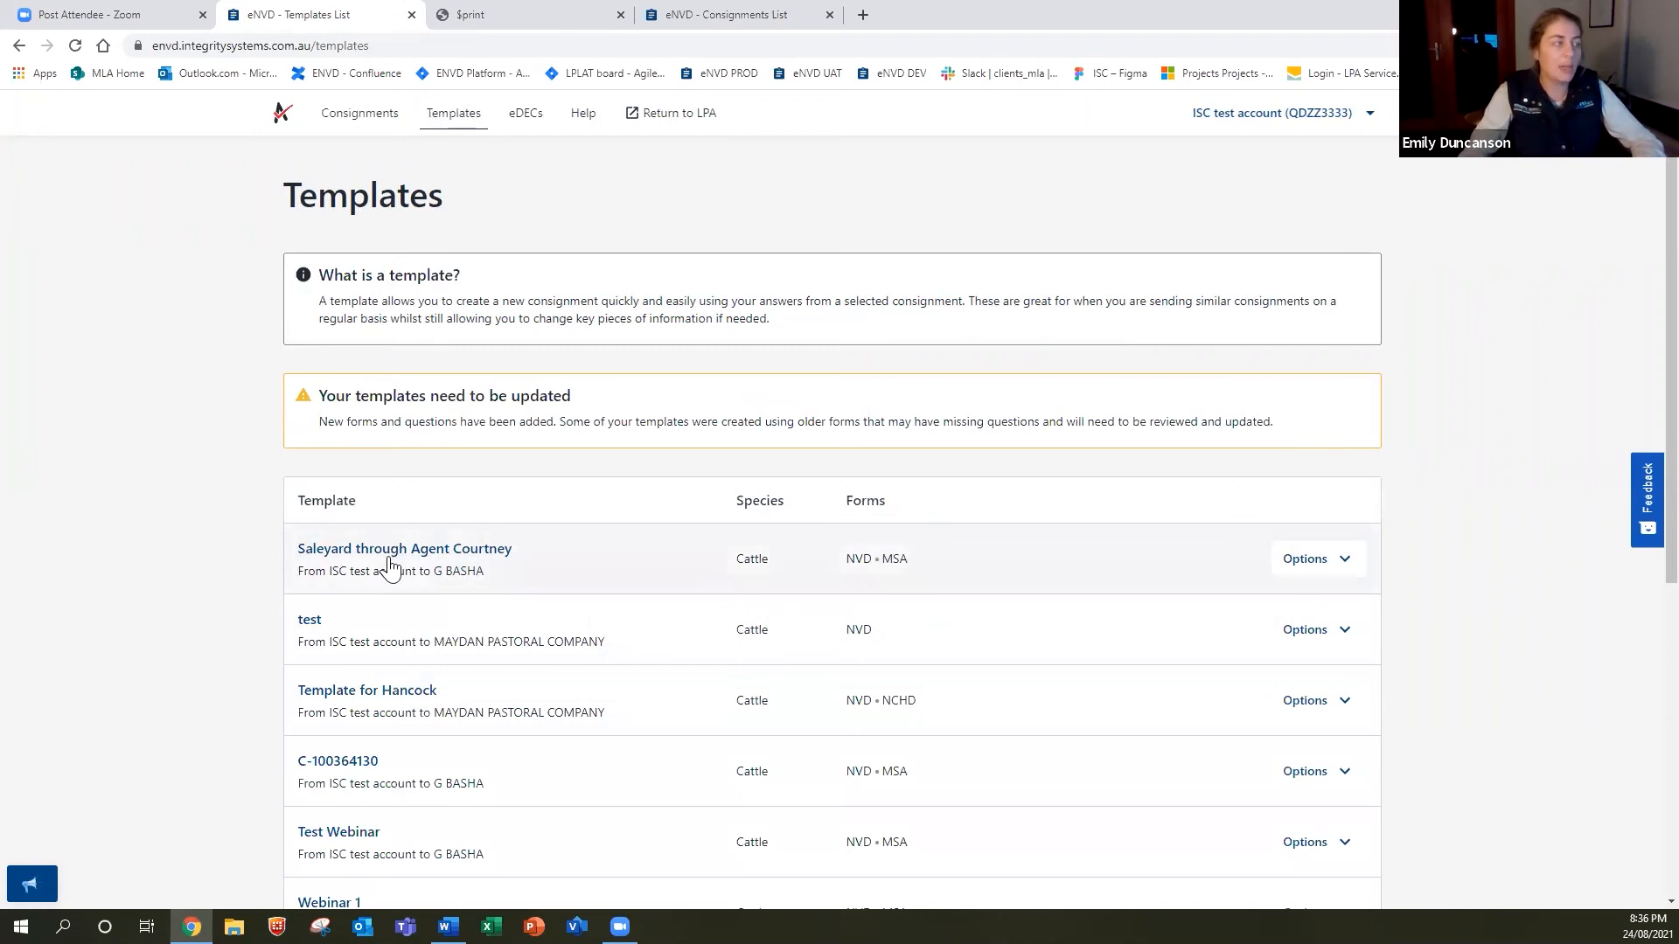
click(378, 121)
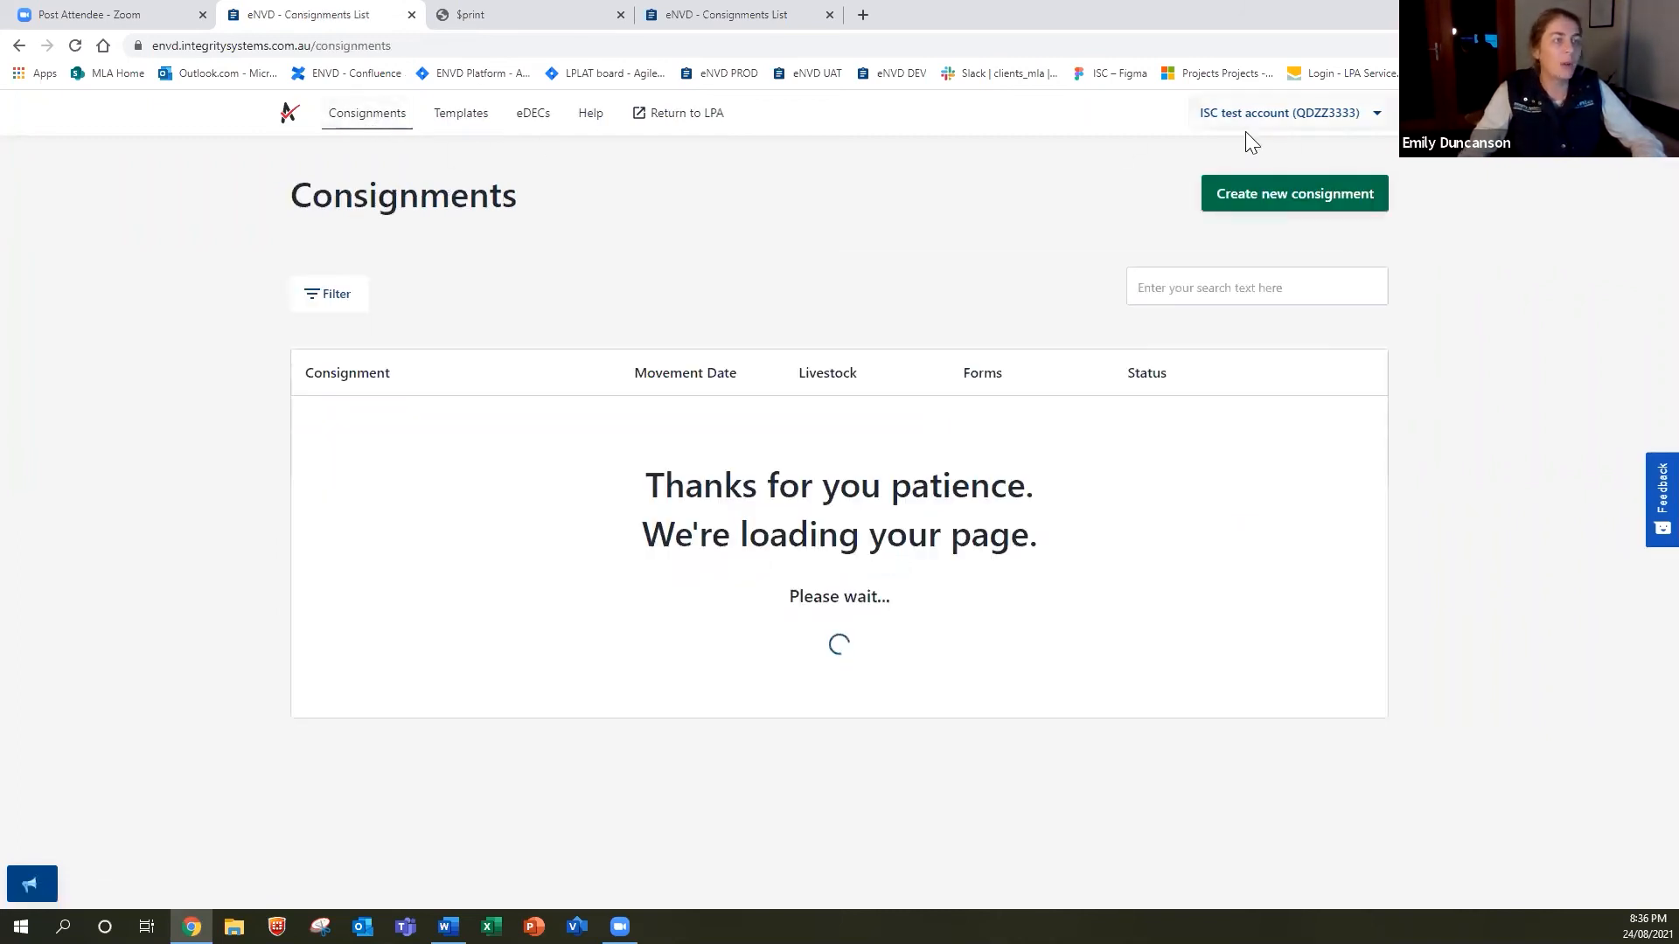
click(1311, 208)
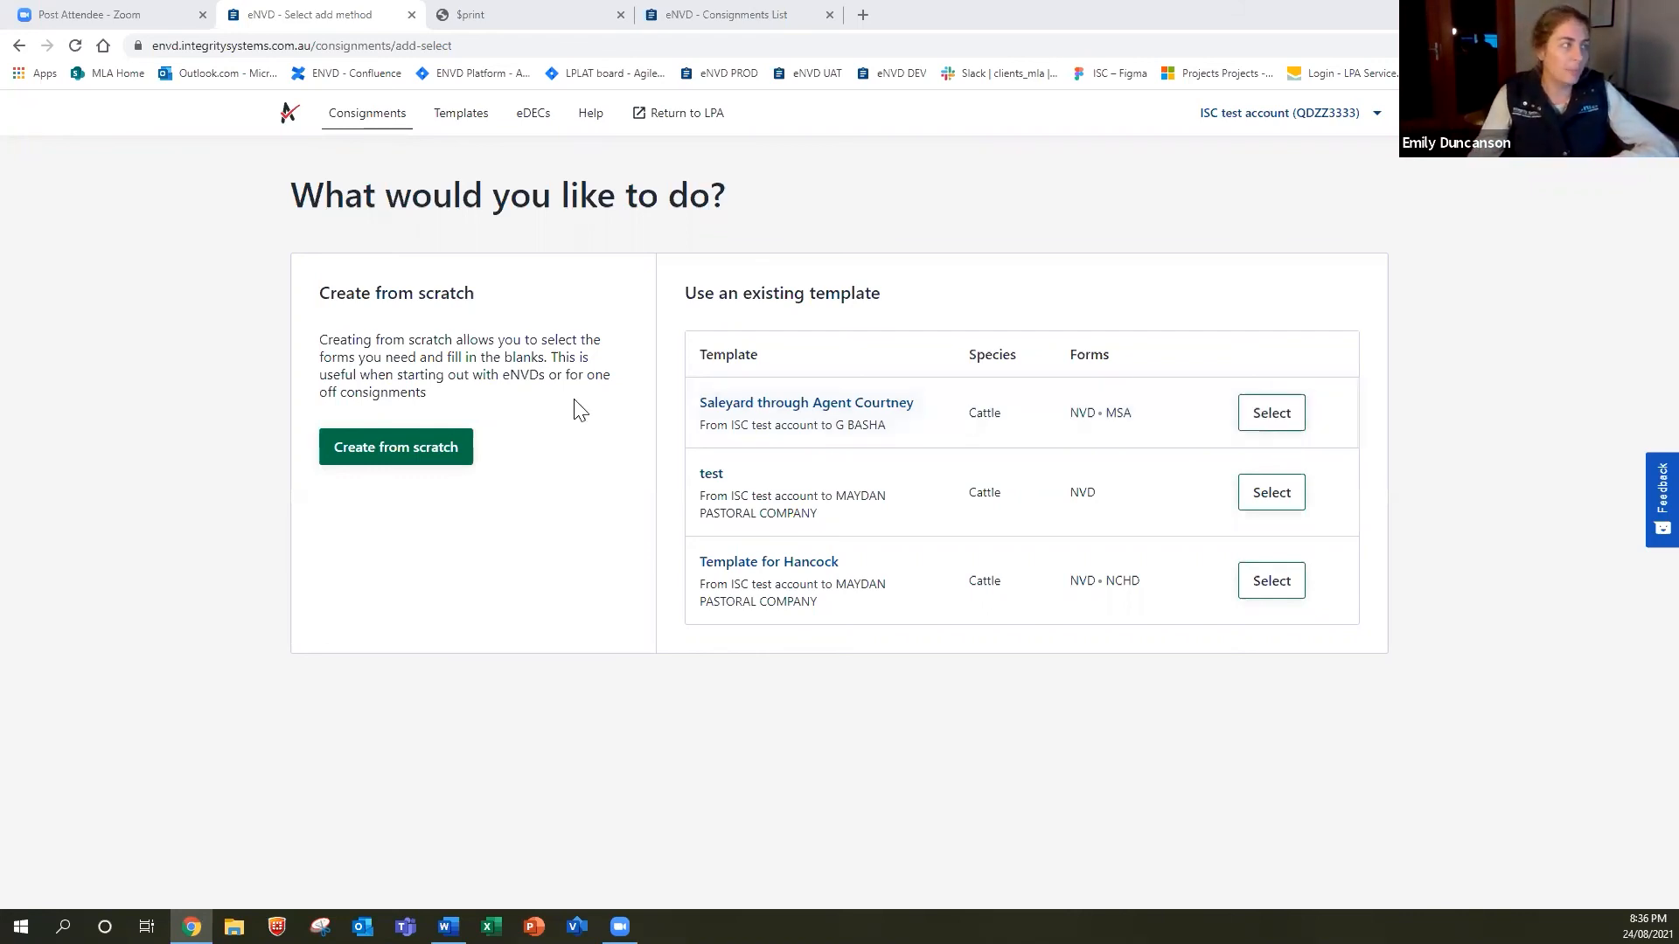
click(357, 115)
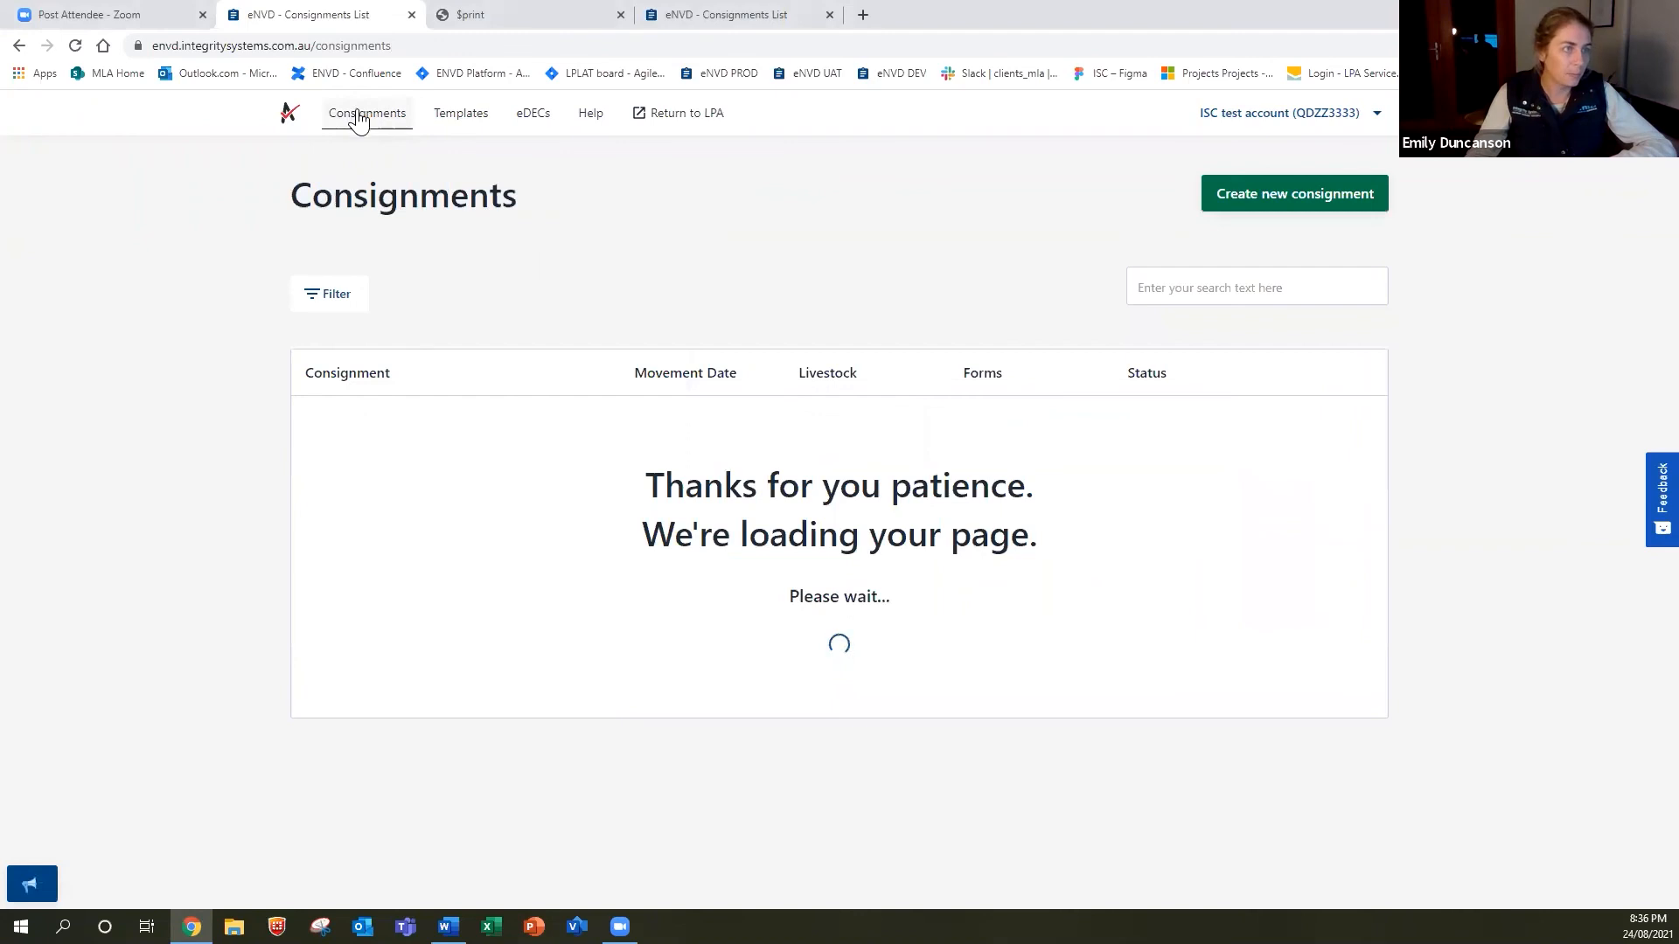
click(1347, 442)
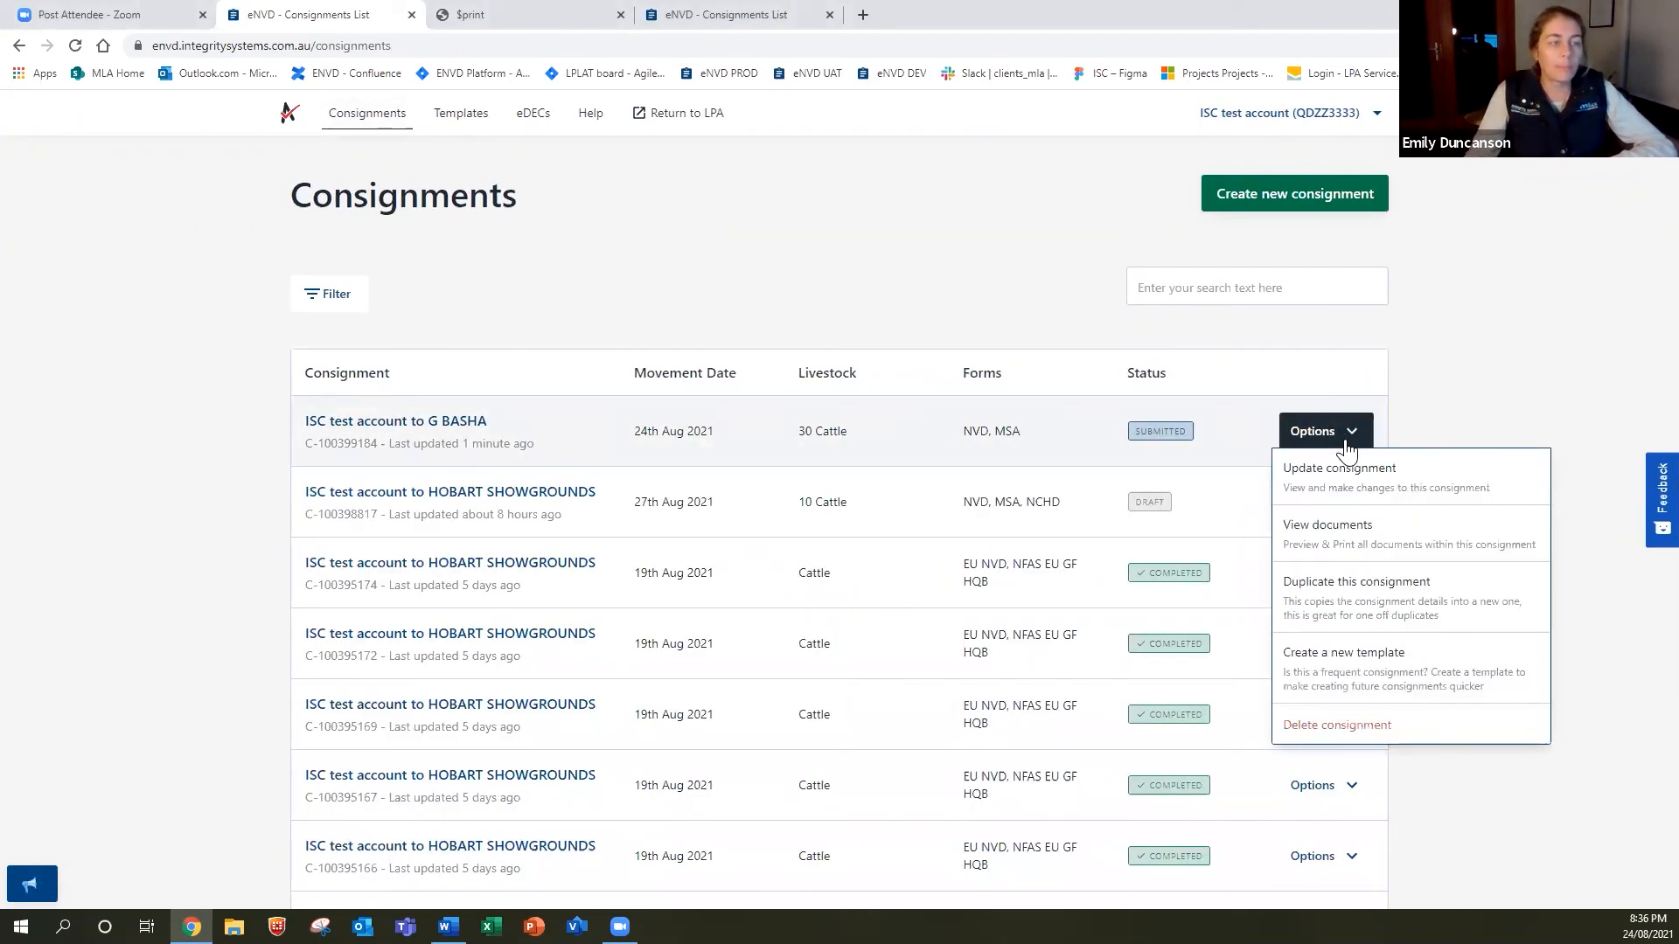
click(1361, 556)
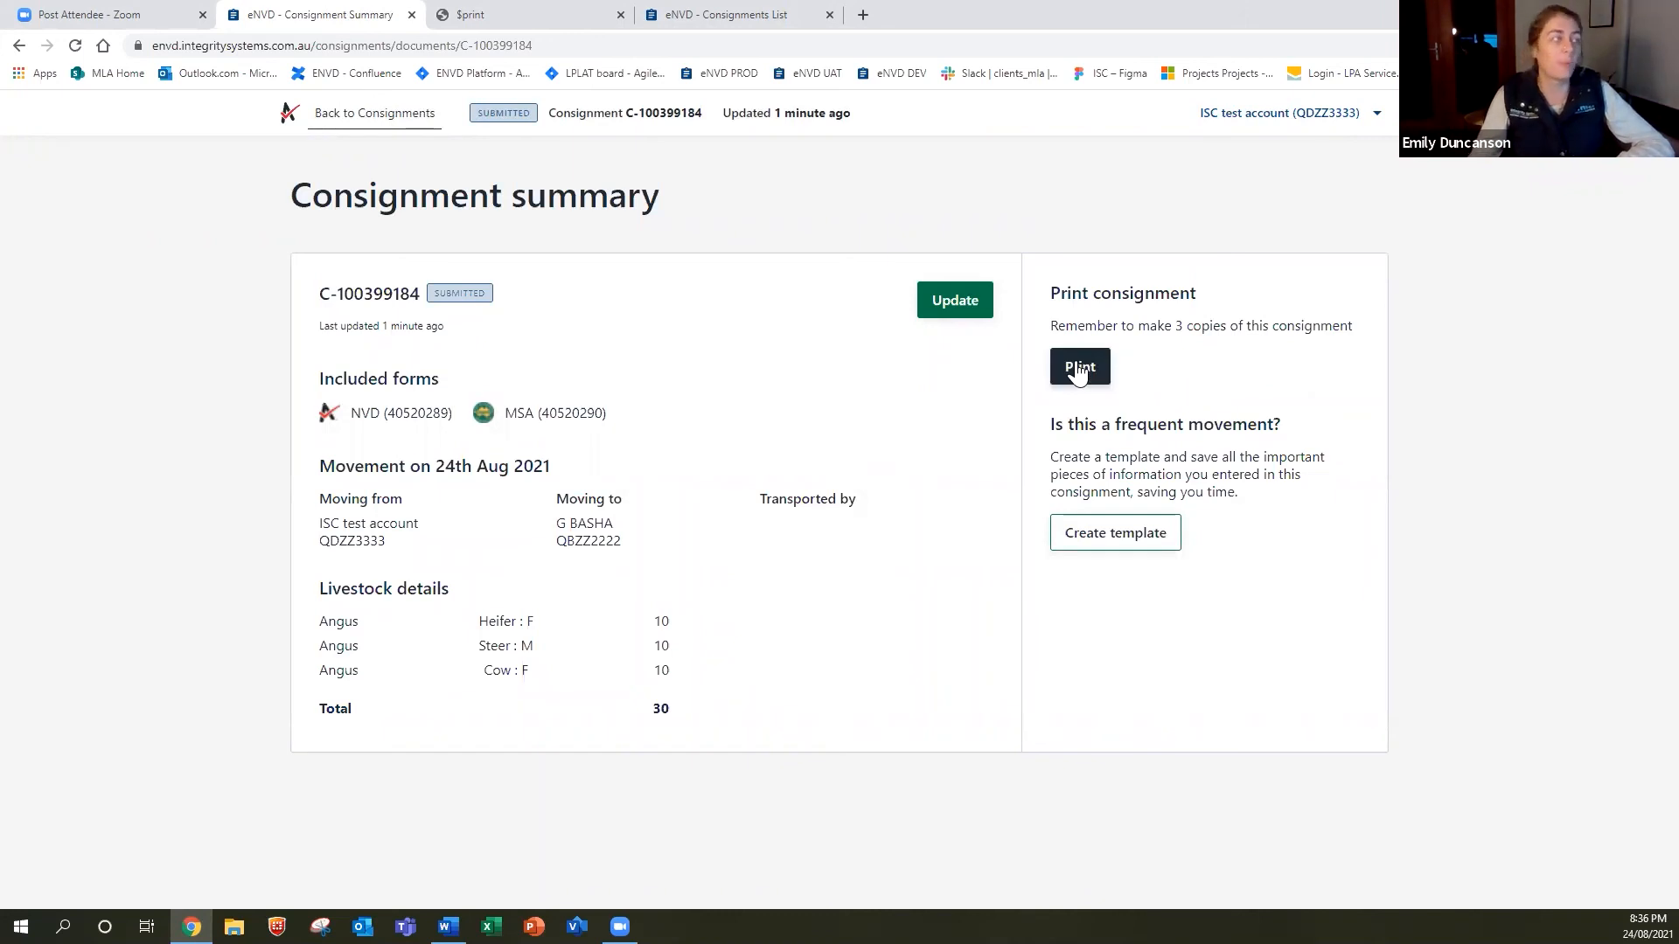
click(402, 116)
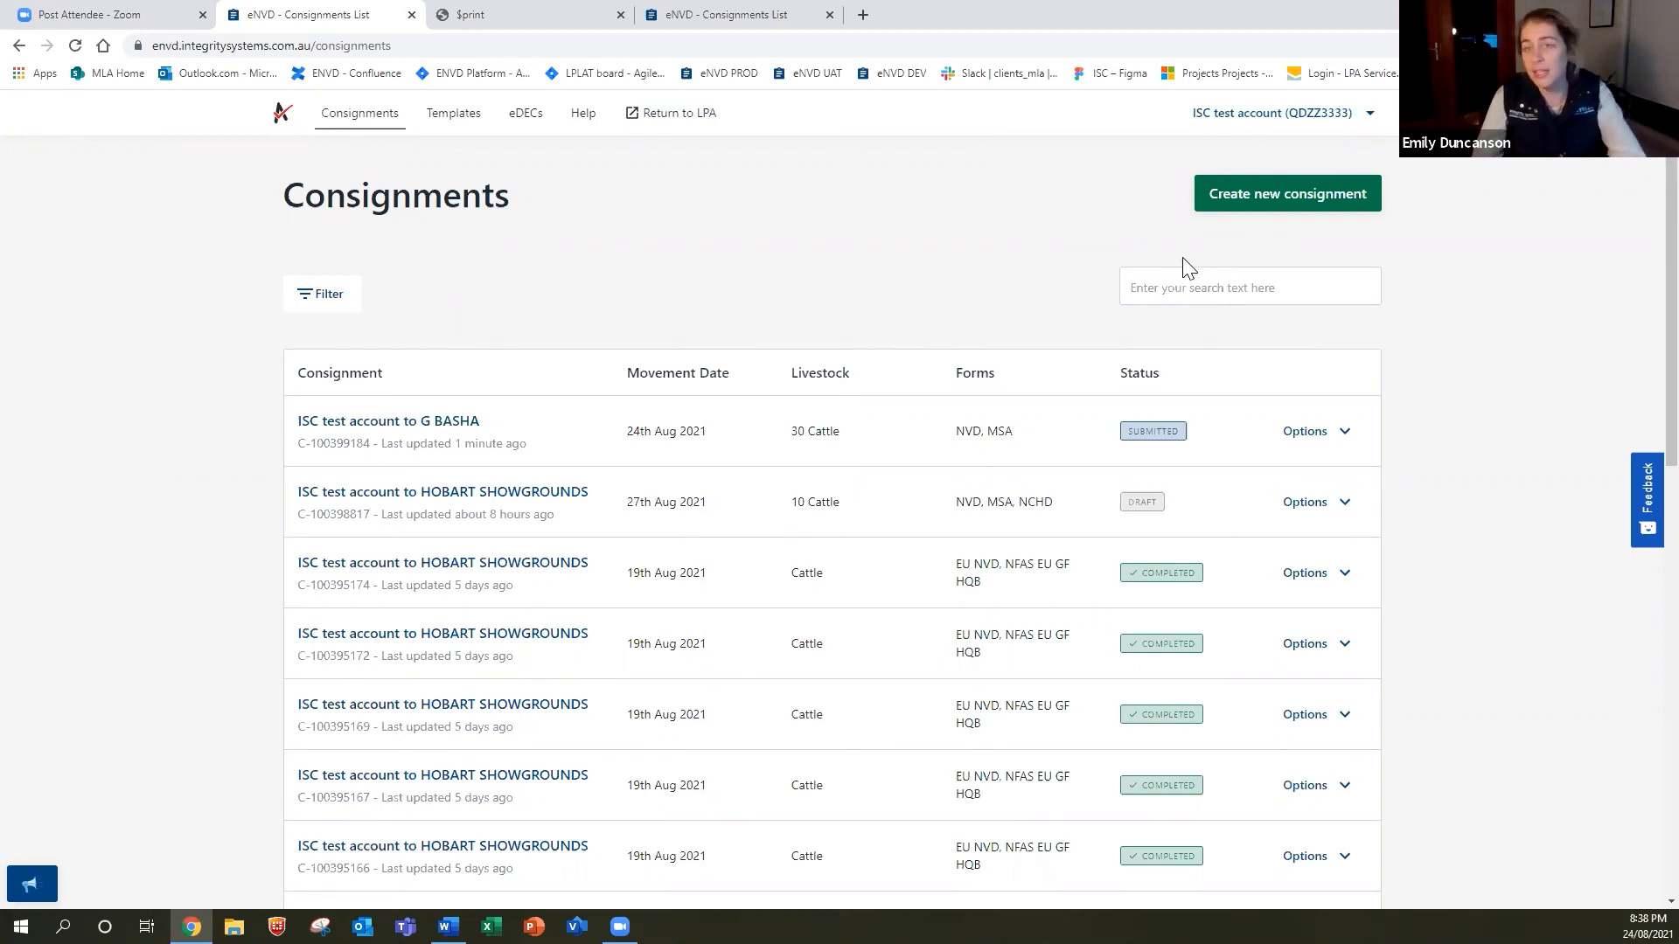
Start a new consignment from scratch to the consignee, moving on 24/08/2021.
click(1268, 204)
click(429, 450)
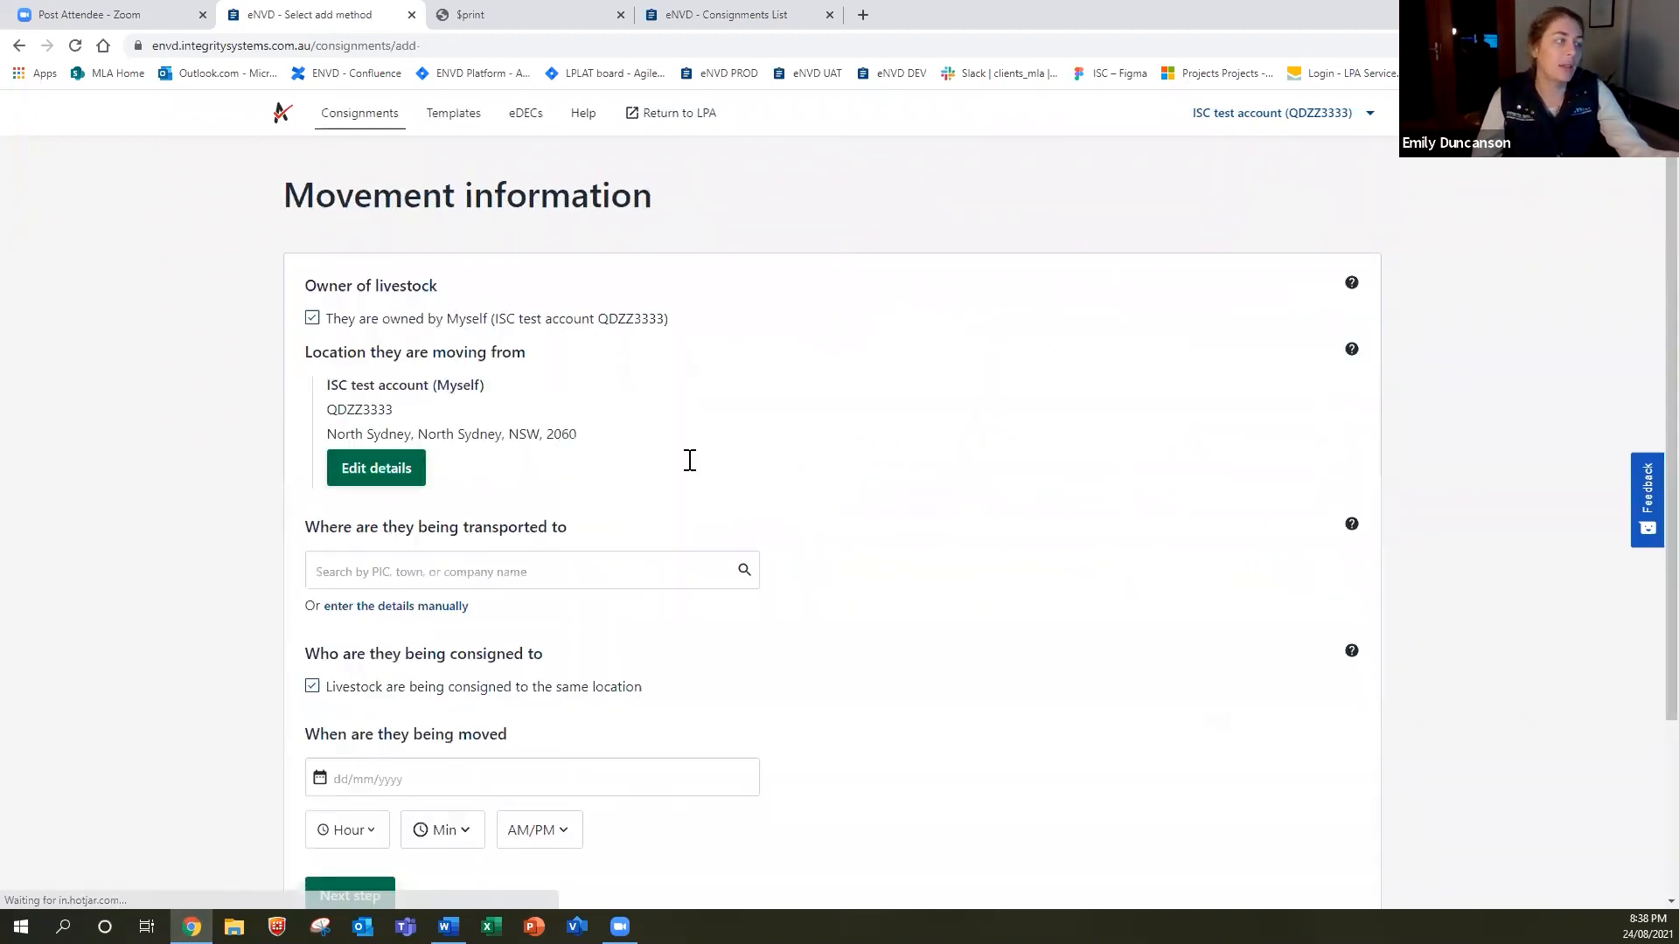
scroll(508, 473, down, 3)
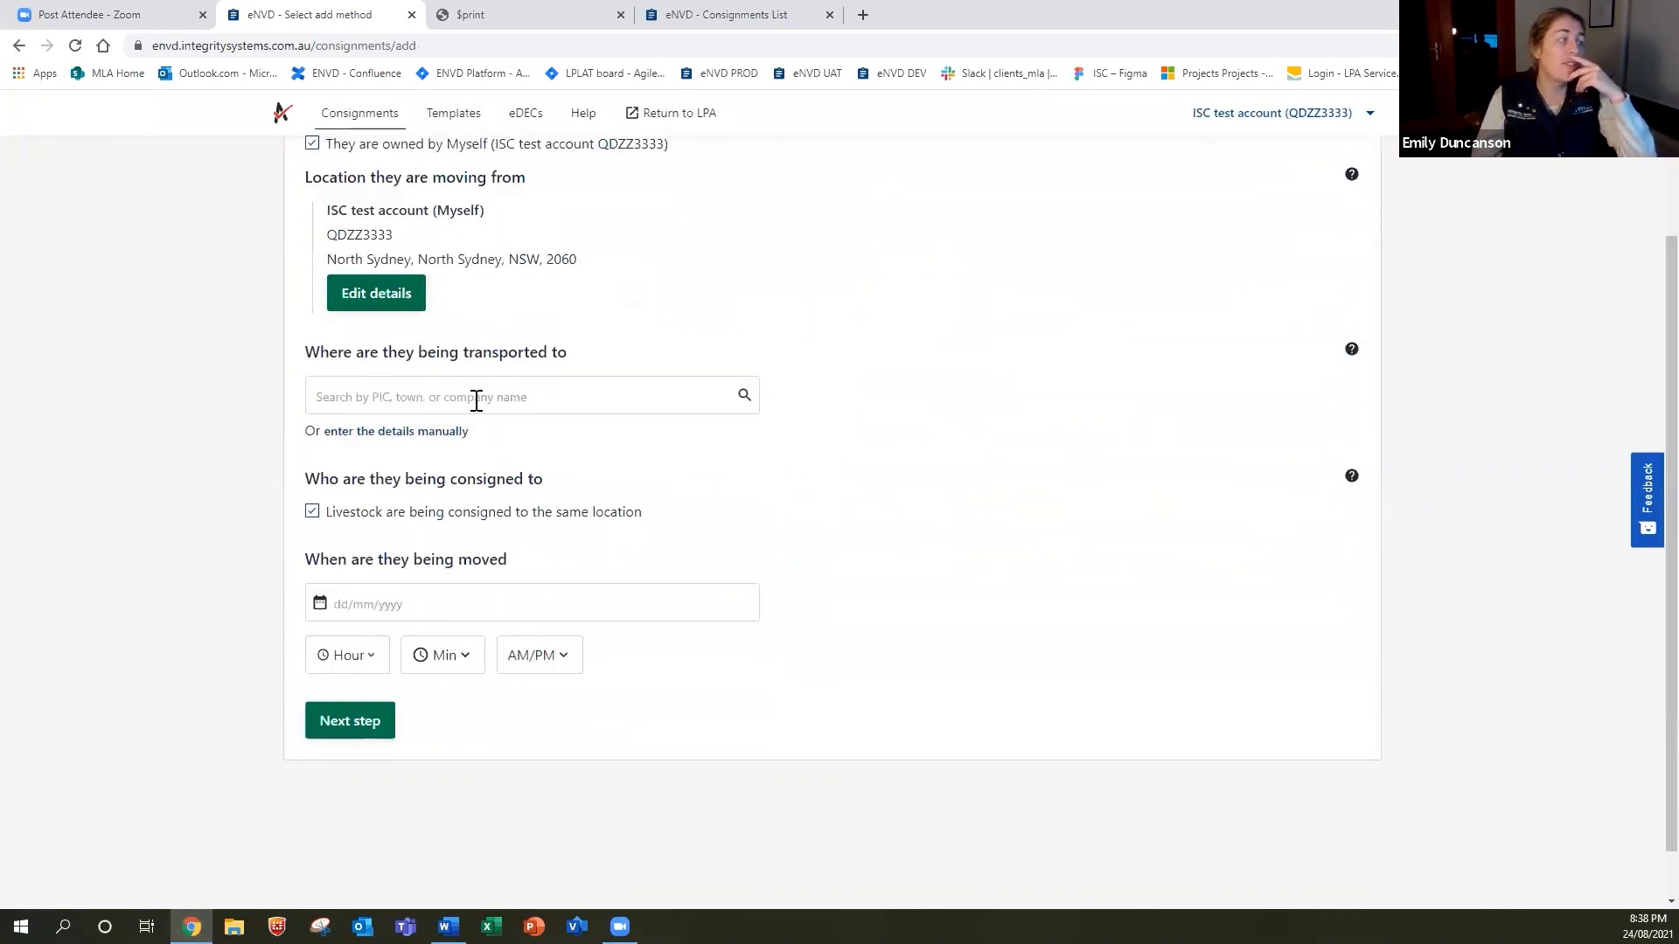
click(476, 398)
click(472, 490)
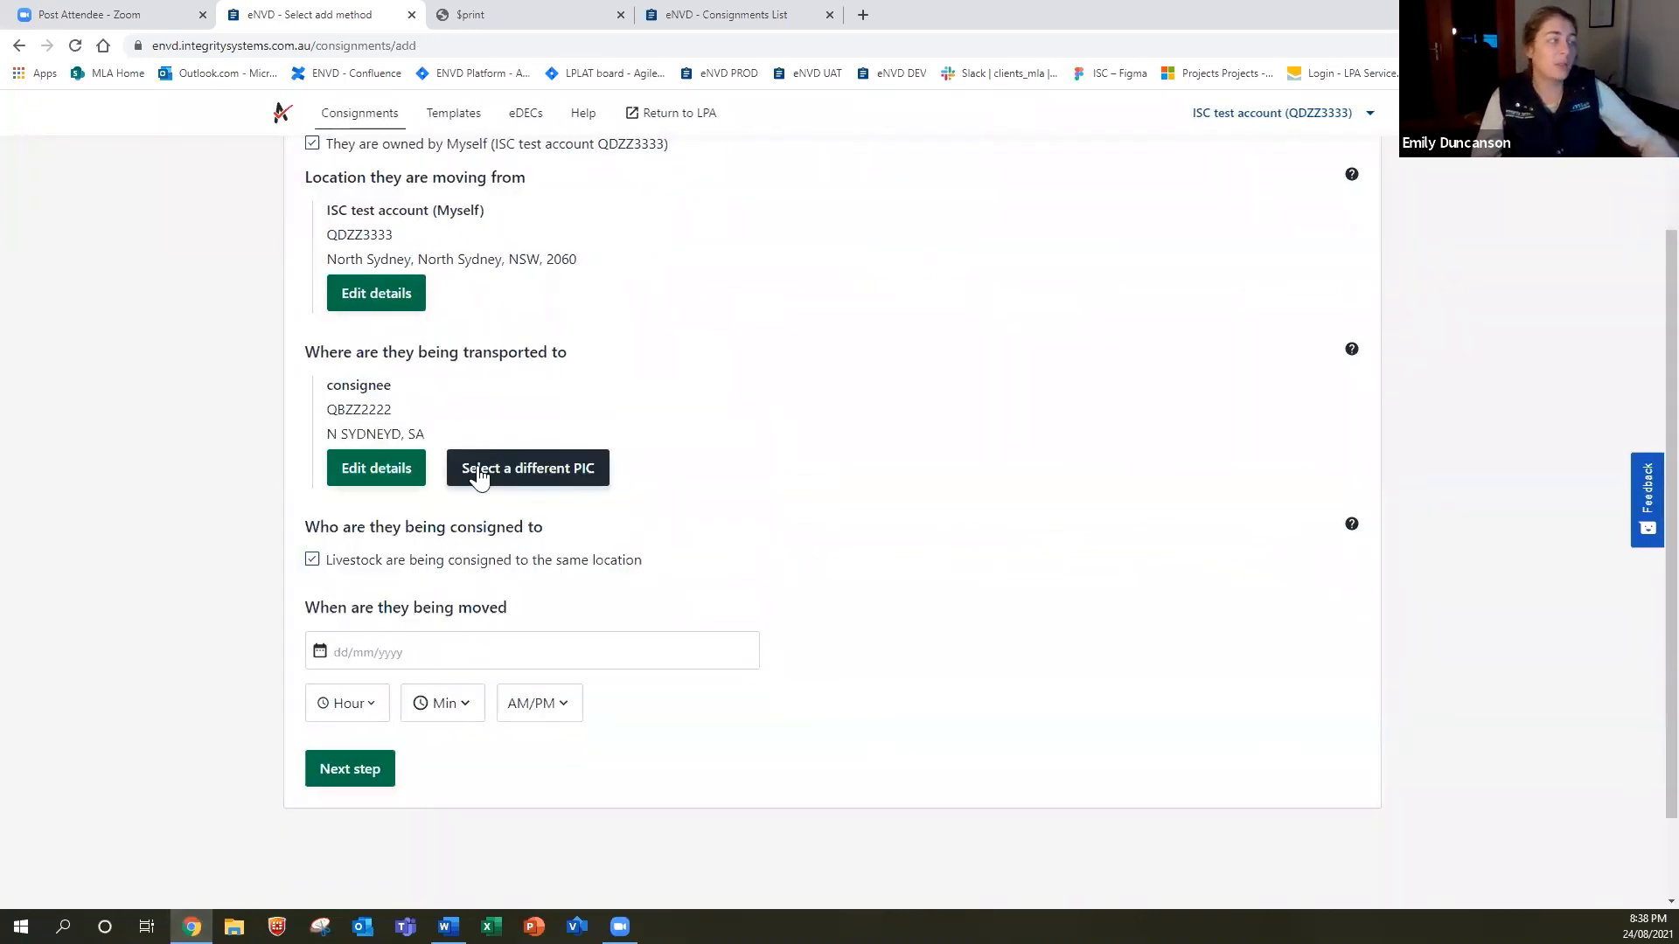
click(423, 655)
click(402, 857)
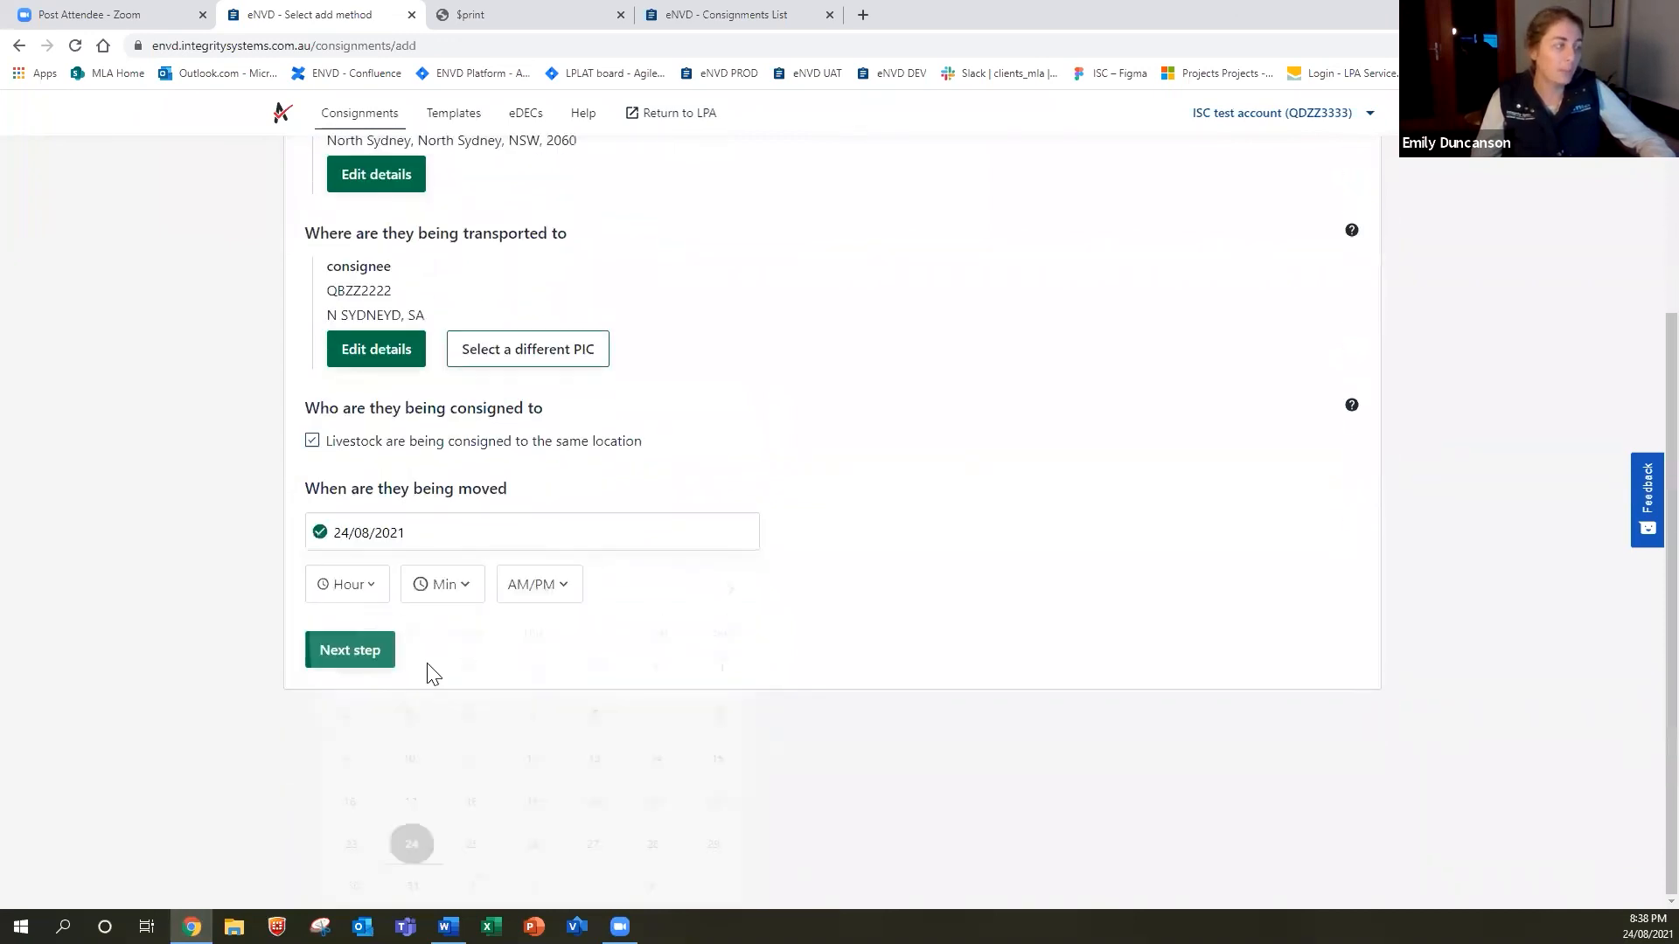
Select the NVD and MSA forms and advance to the livestock step.
click(348, 669)
click(456, 351)
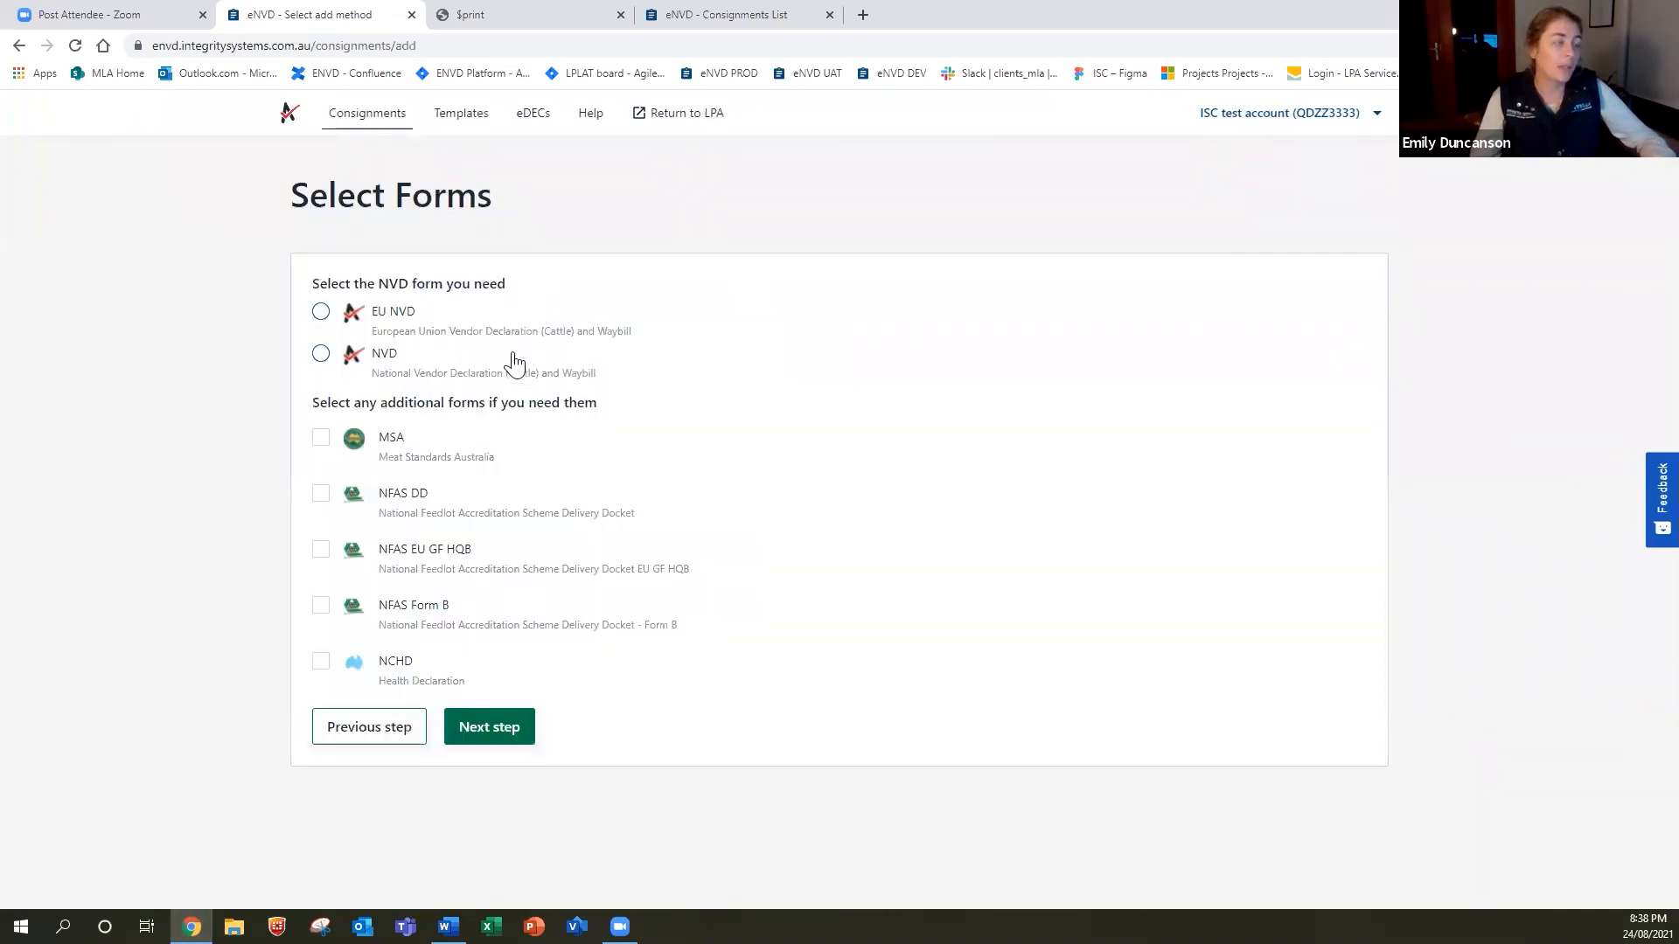
click(318, 357)
click(321, 439)
click(490, 673)
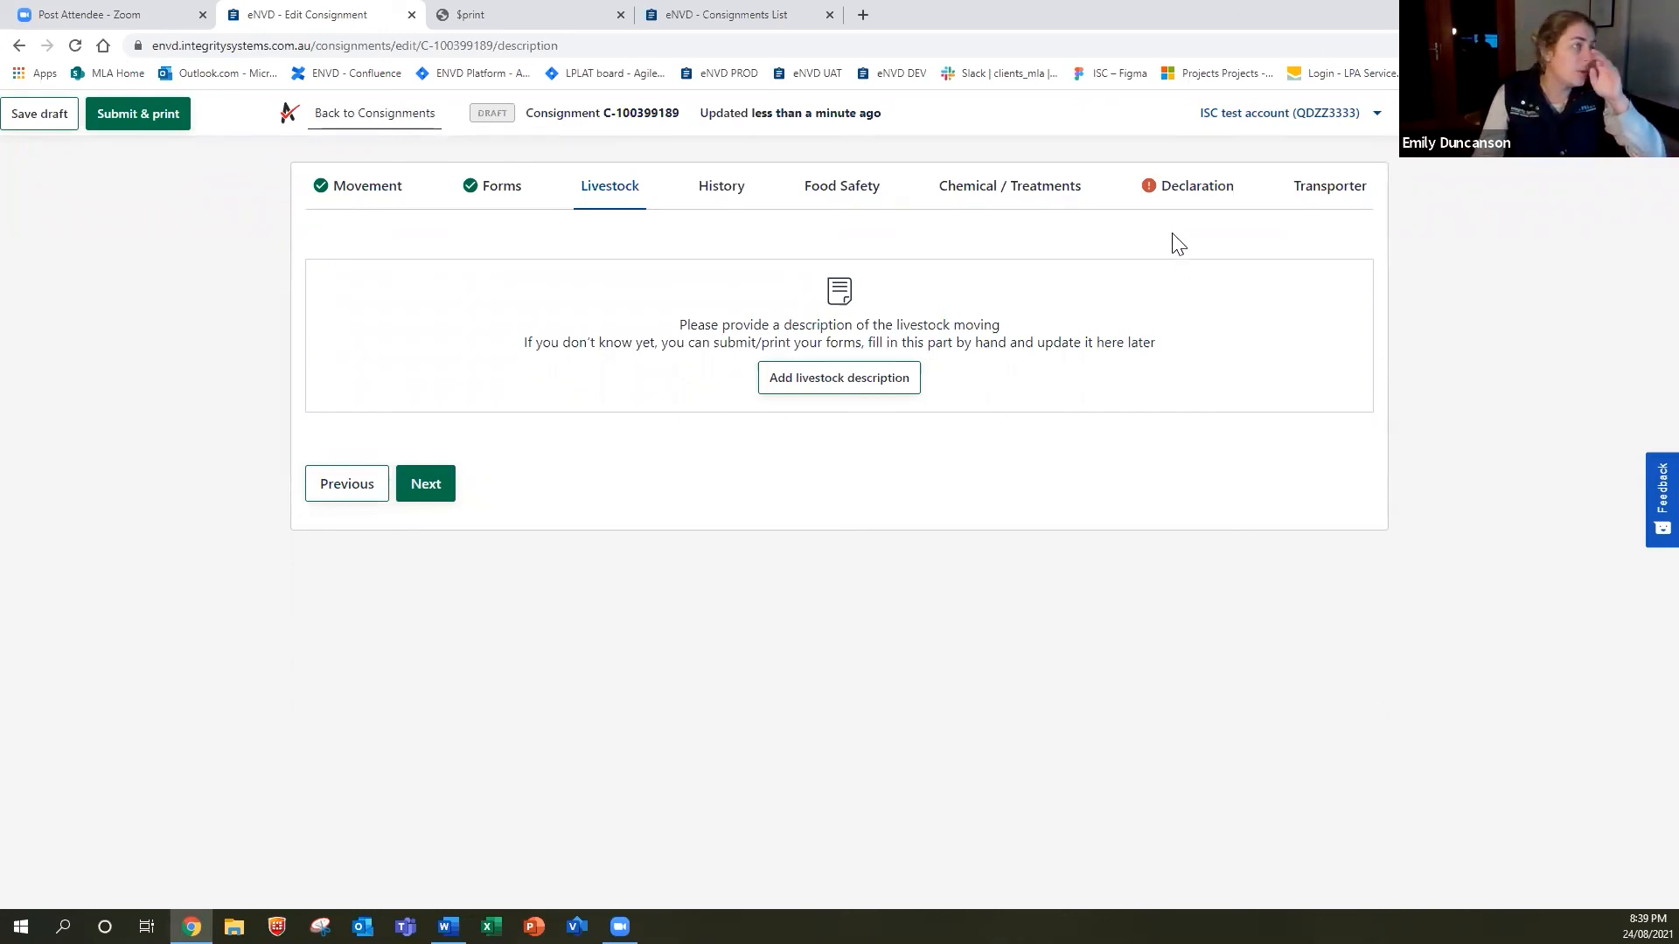
Submit the new consignment with 0 livestock, view its NVD PDF, and return to Consignments.
click(169, 118)
click(807, 678)
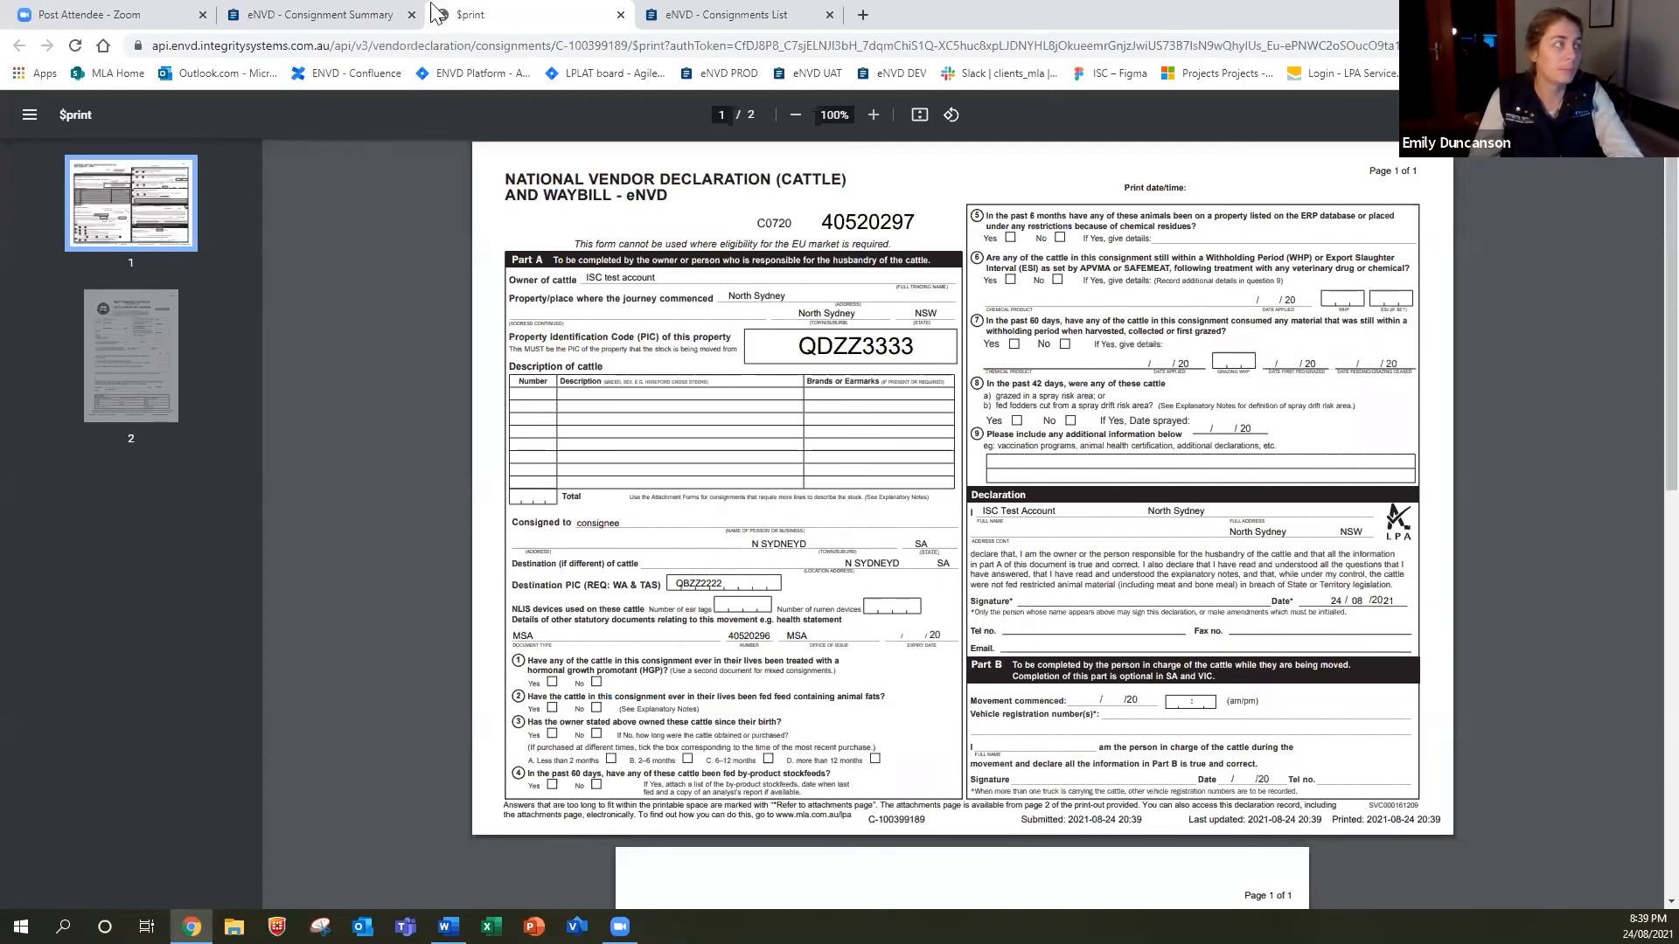
click(306, 15)
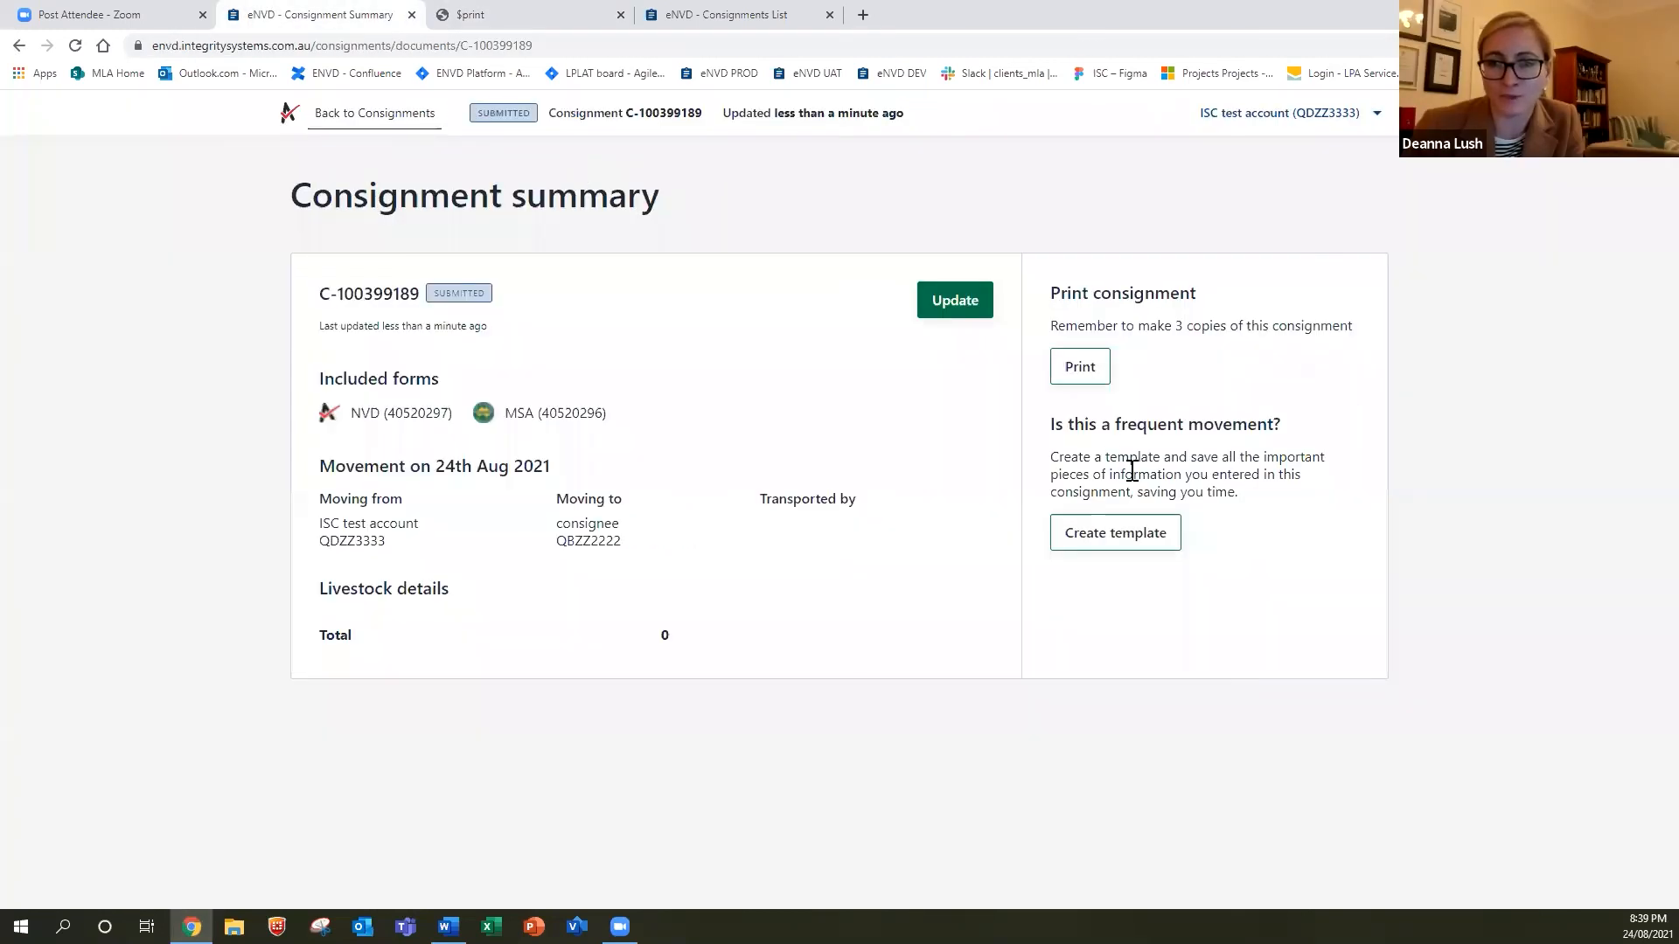
click(422, 113)
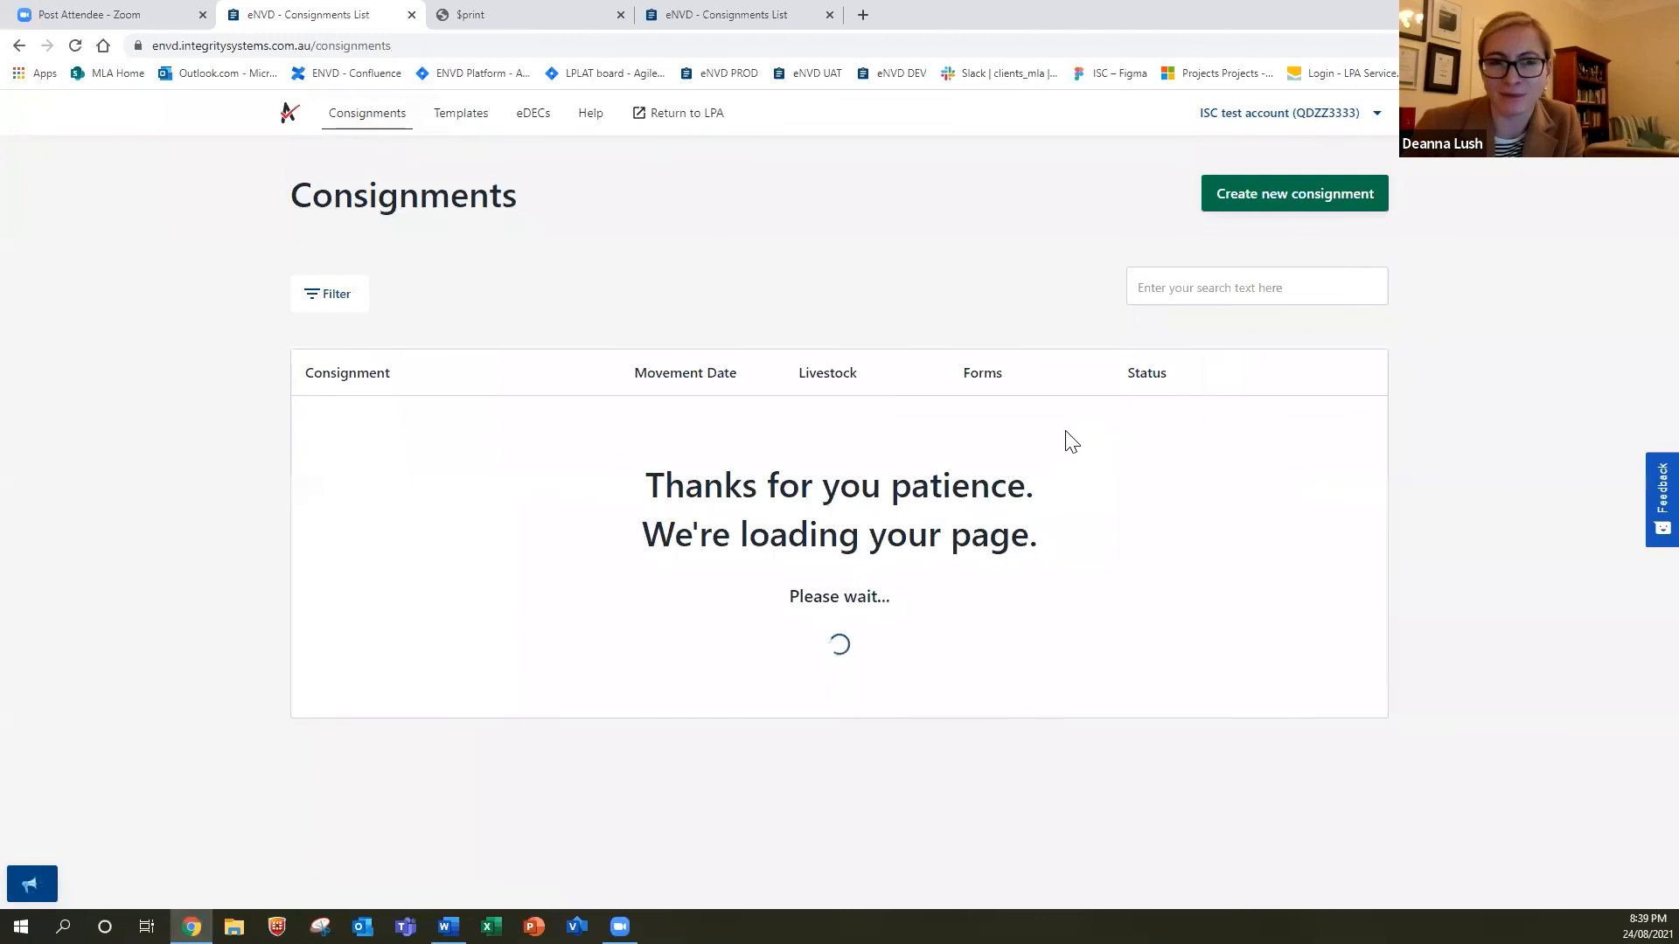